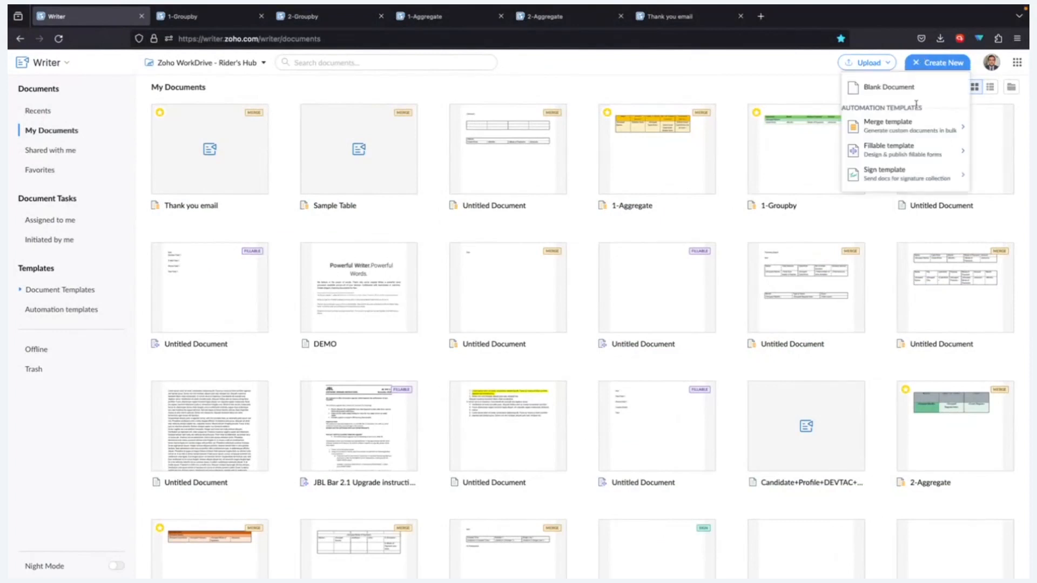
- Create a merge template from scratch containing the placeholder text "t" and open its template configuration options
mouse_move(912, 130)
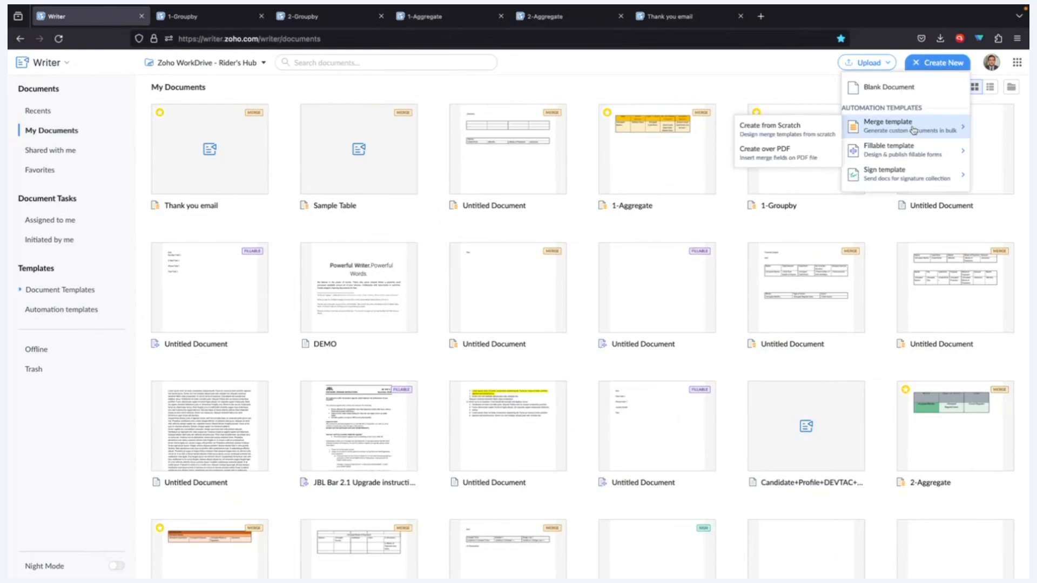
click(827, 127)
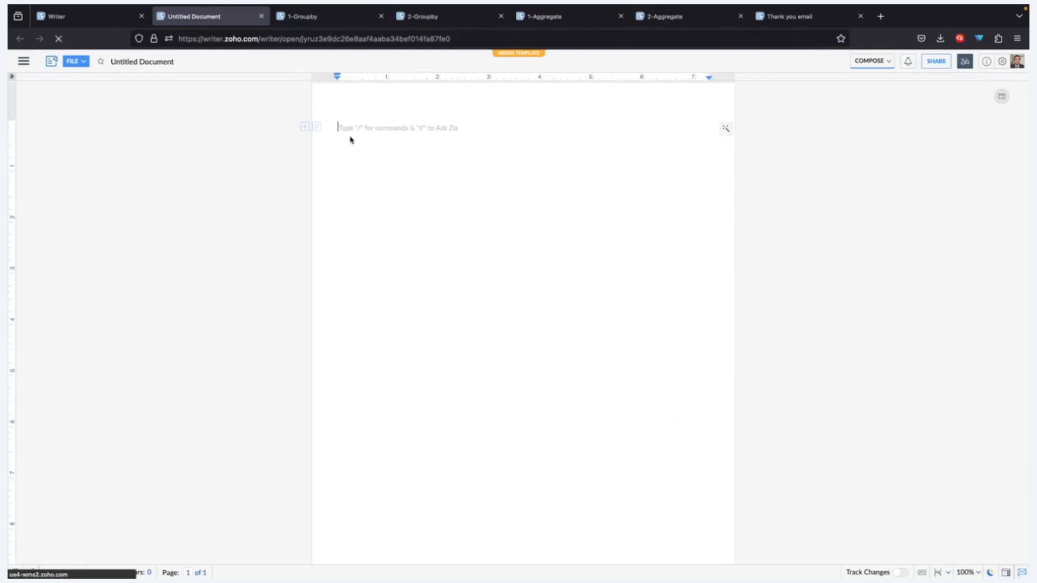
click(23, 61)
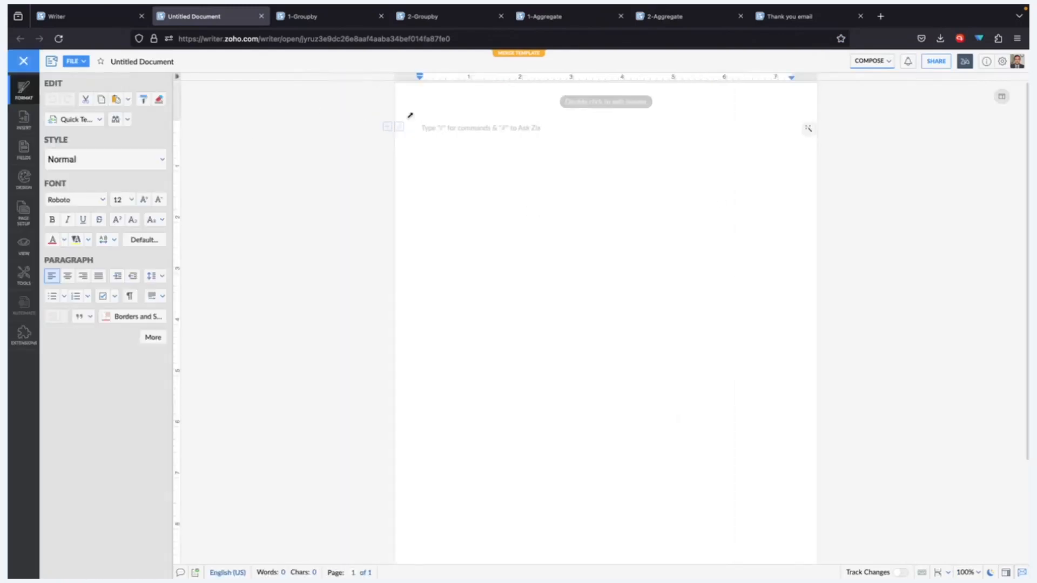
text(t)
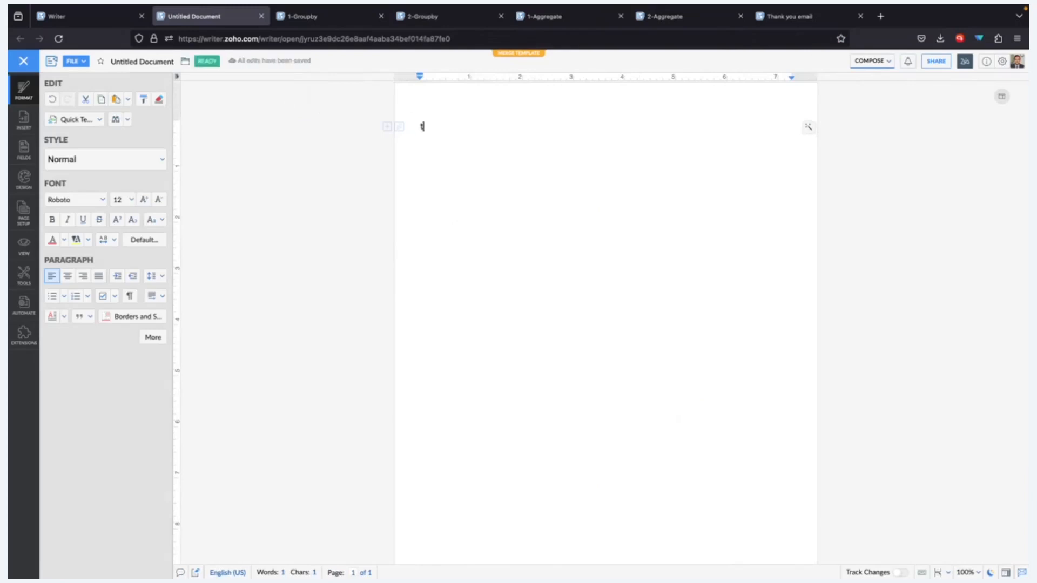
click(32, 315)
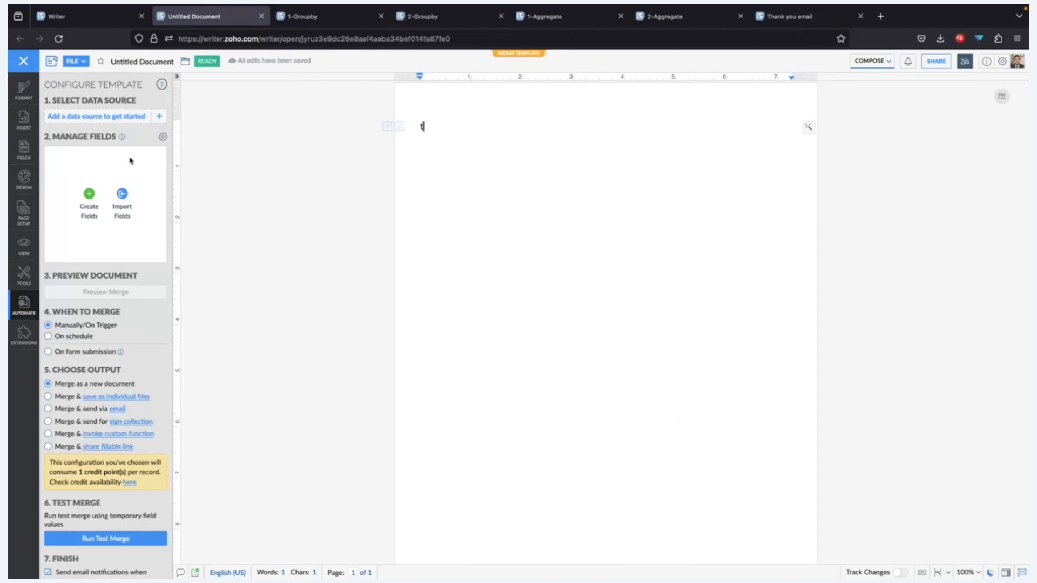
- Connect Sheet1 of the existing Zoho Sheet workbook Collected Data as the template's merge data source
click(109, 118)
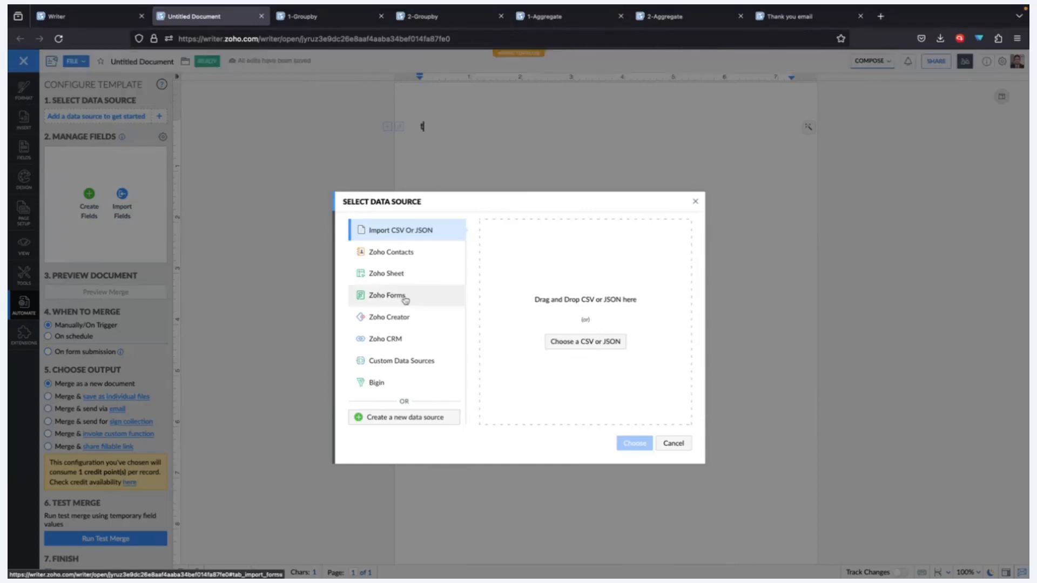
click(395, 273)
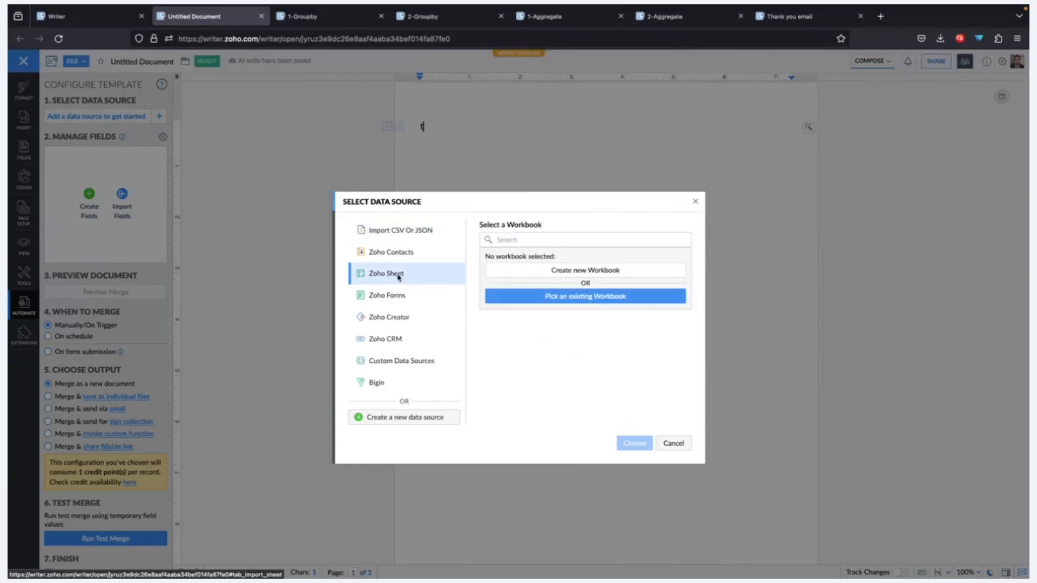
click(581, 296)
click(439, 70)
text(collected data)
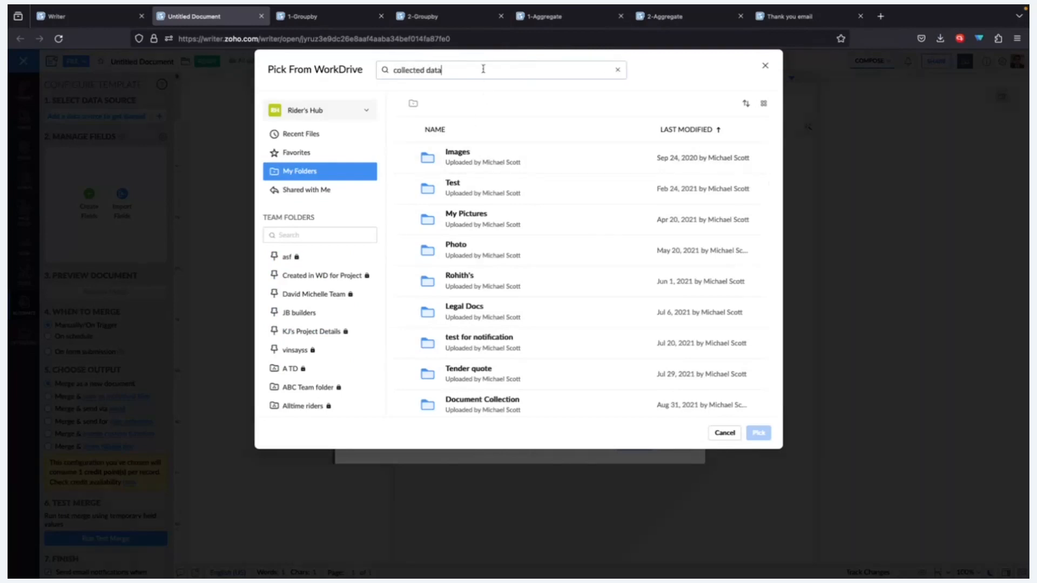
key(Return)
click(408, 157)
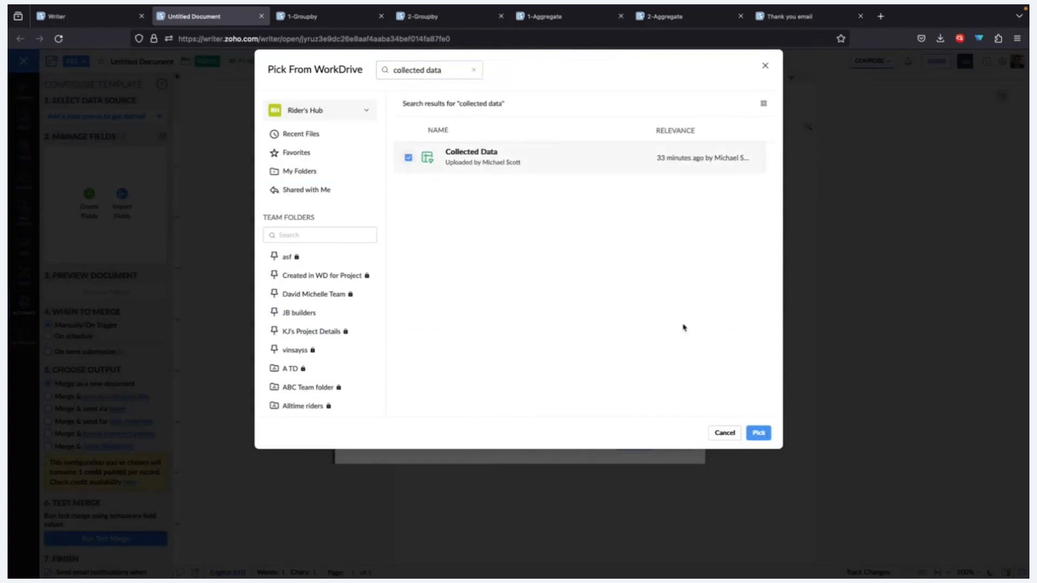
click(757, 433)
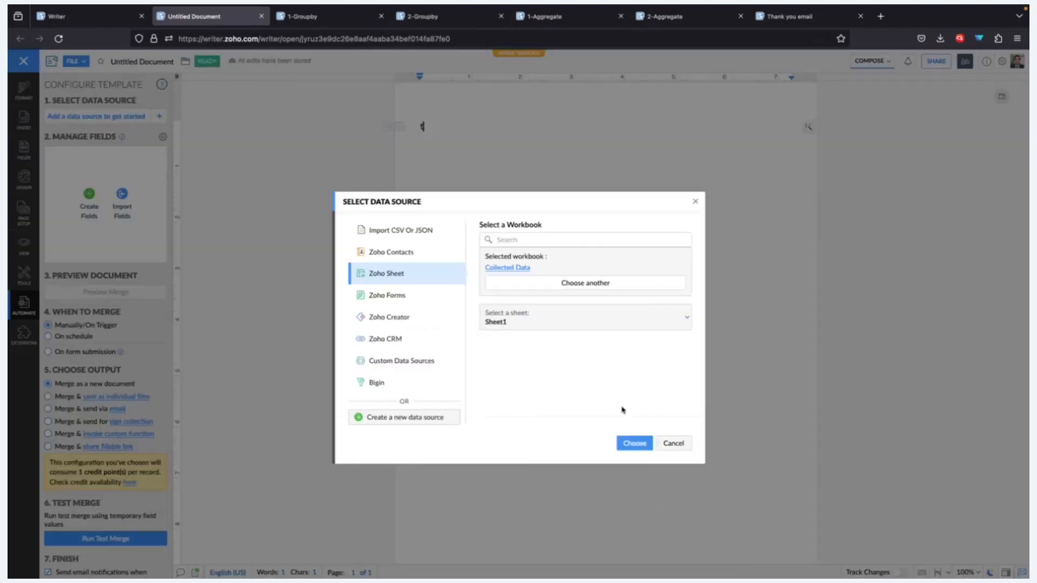
click(594, 333)
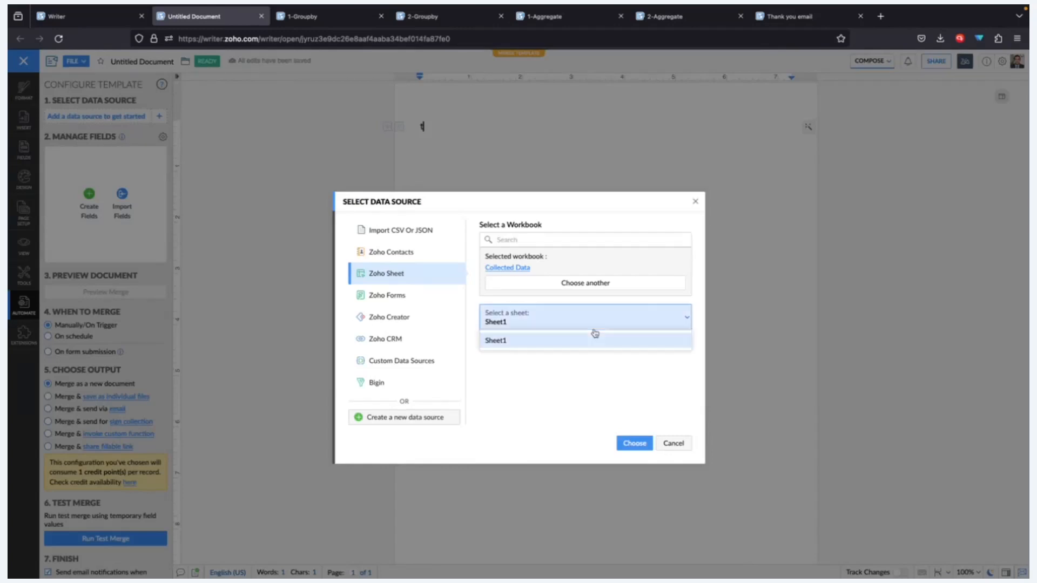
click(589, 380)
click(644, 451)
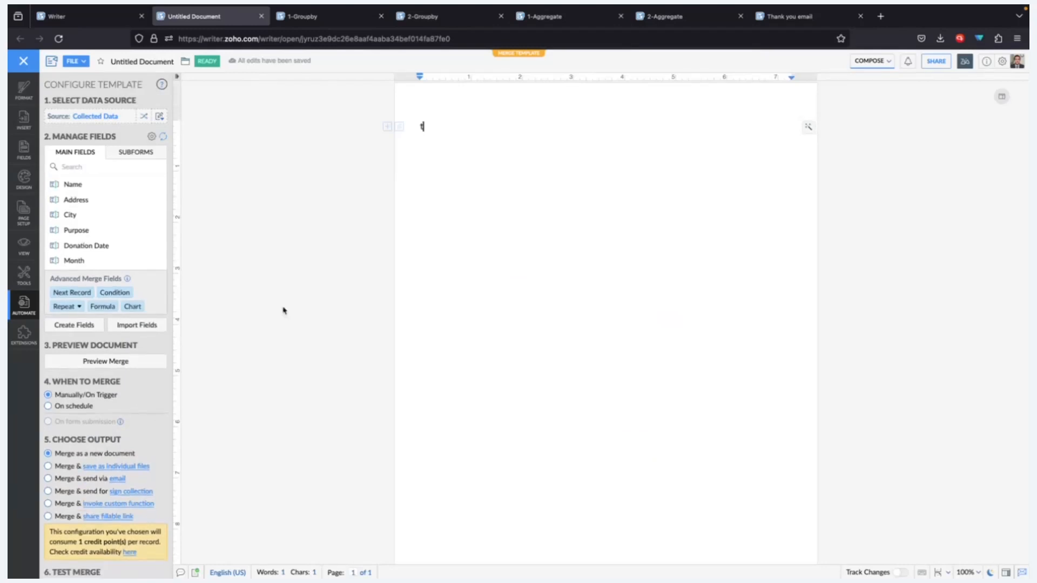
- Examine the Collected Data source spreadsheet and the list of main merge fields imported from it
click(112, 117)
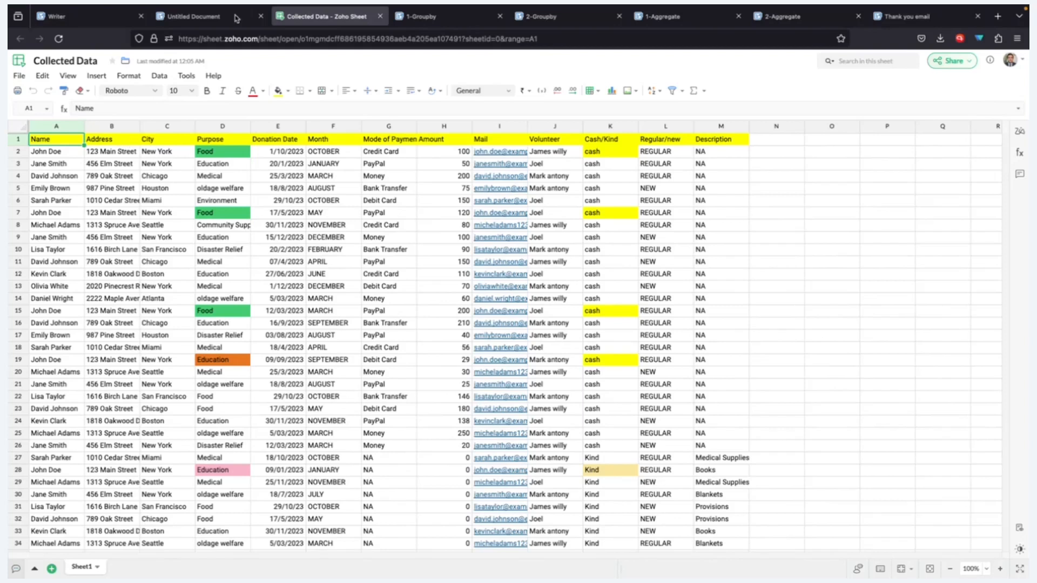
click(379, 16)
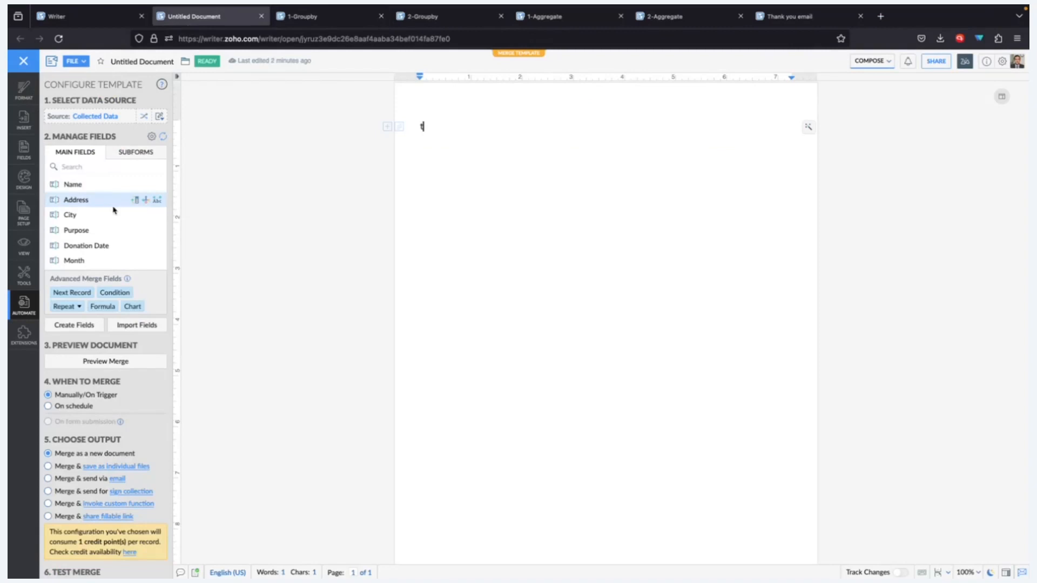
scroll(114, 210, down, 5)
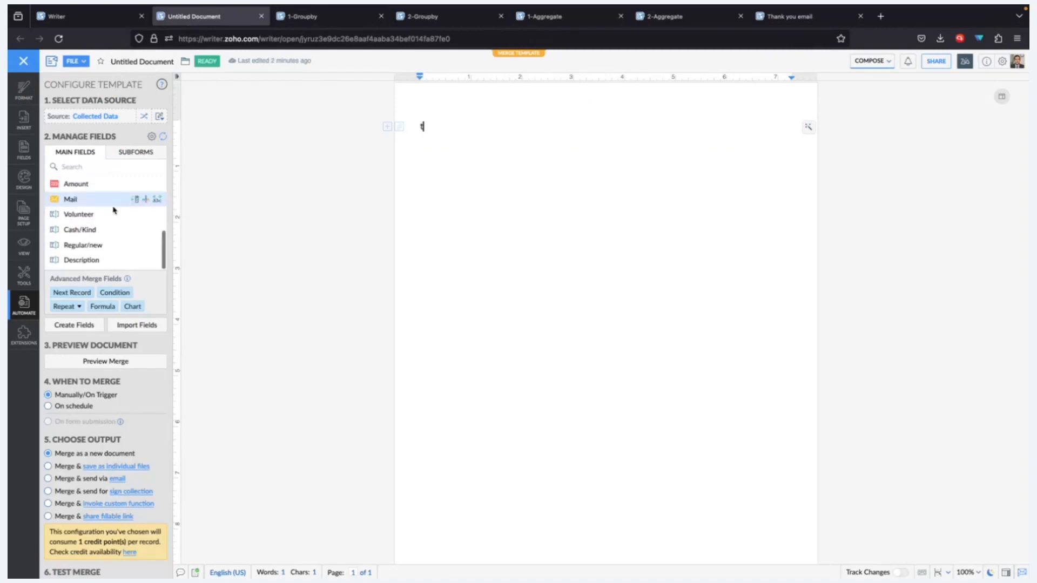
scroll(114, 210, up, 5)
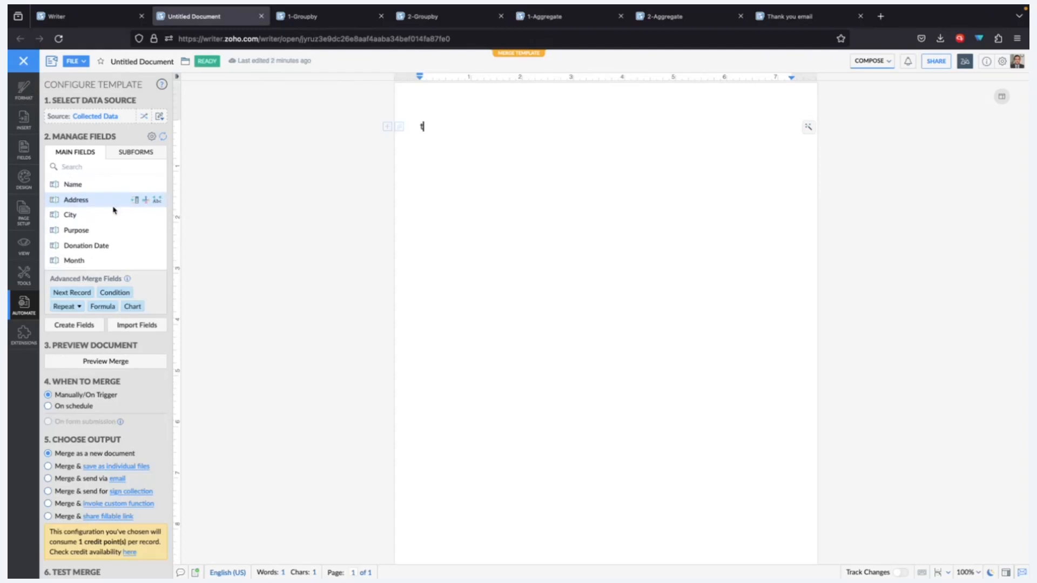
- Replace the placeholder letter with the merge fields Name, Address, City and Amount, each on its own line
key(BackSpace)
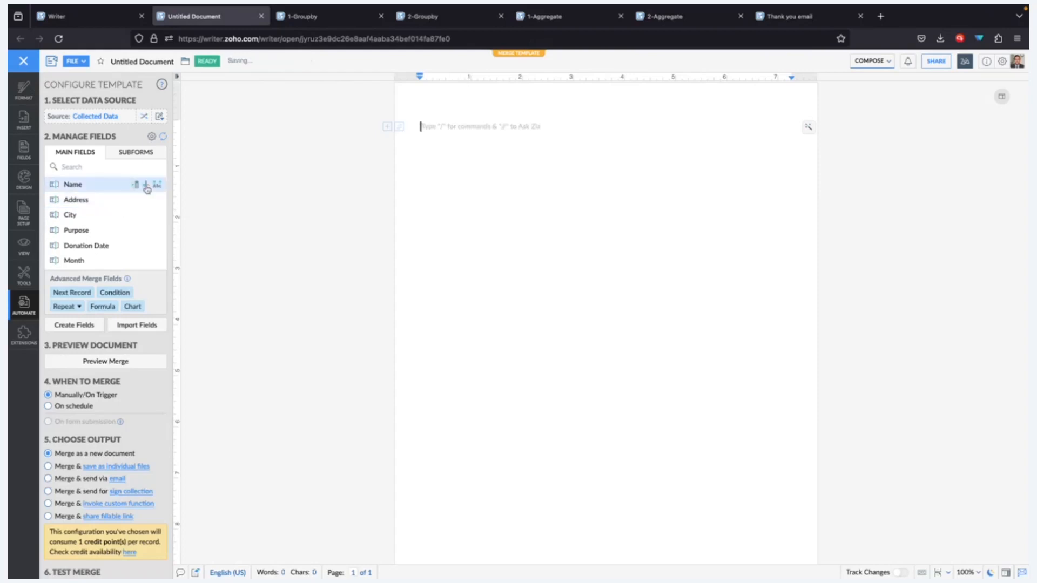
click(145, 185)
click(684, 343)
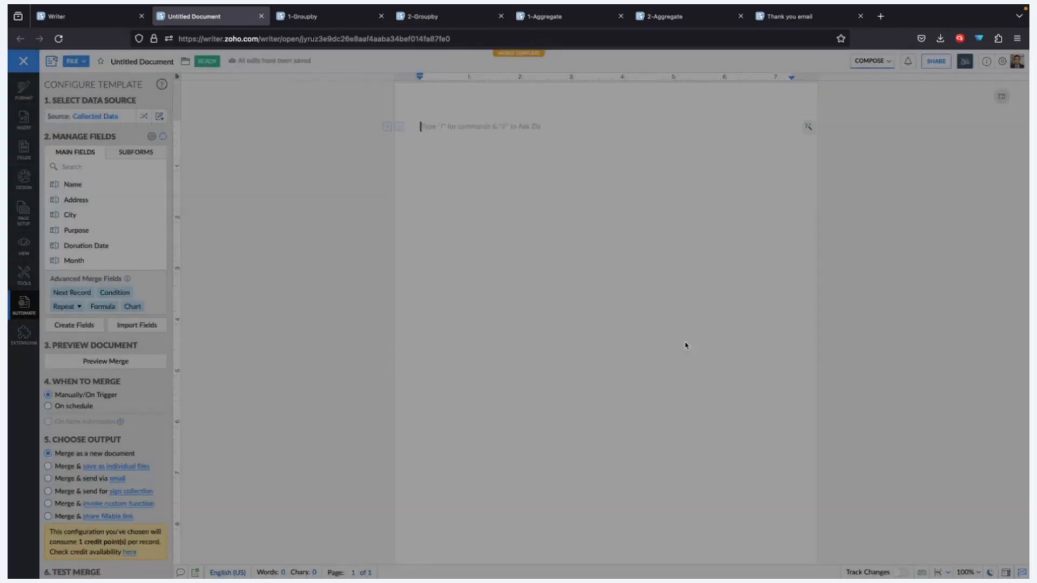
click(81, 185)
key(Return)
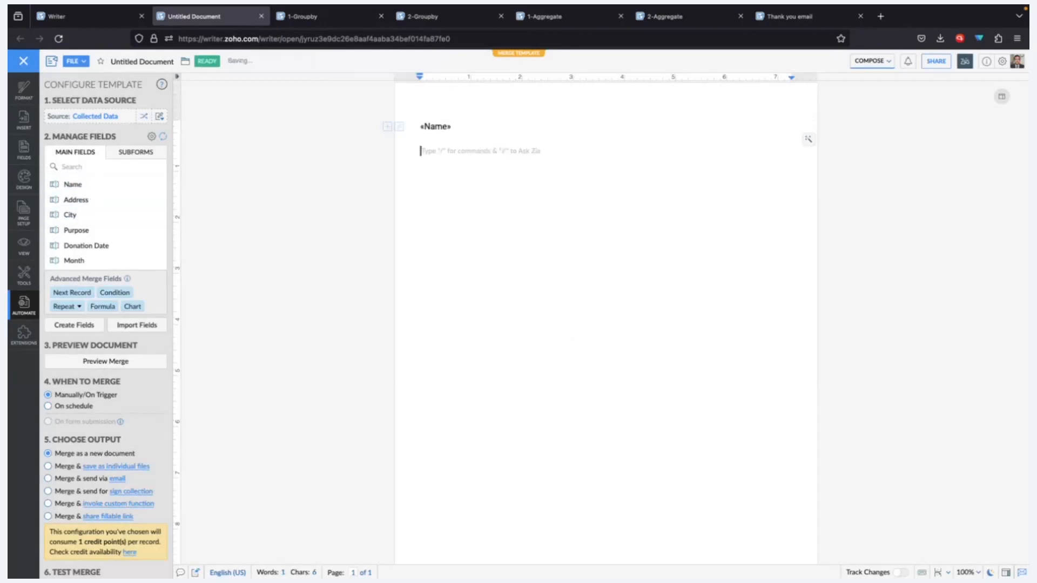
click(76, 200)
key(Return)
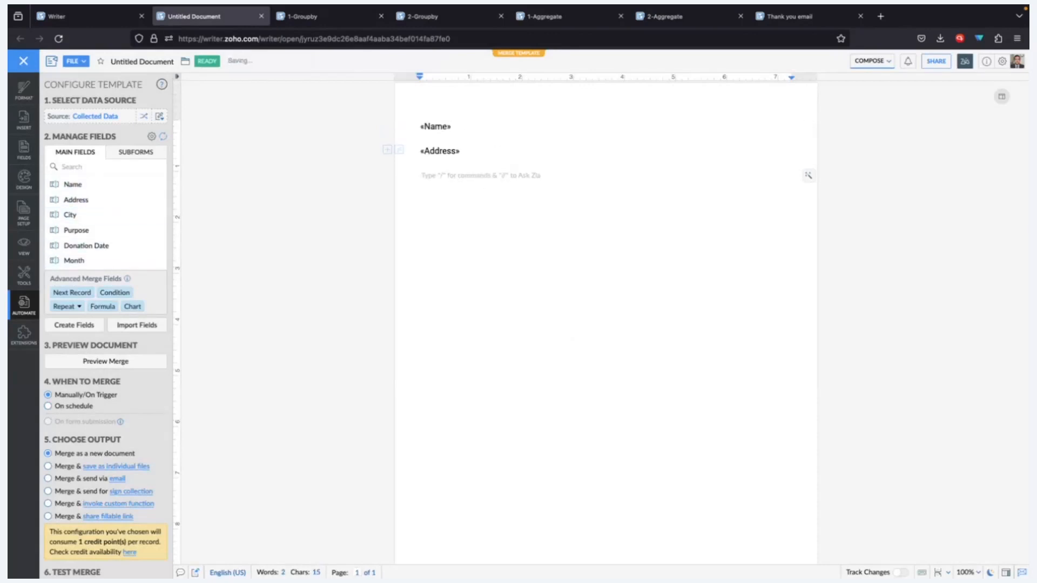
click(101, 215)
scroll(103, 221, down, 3)
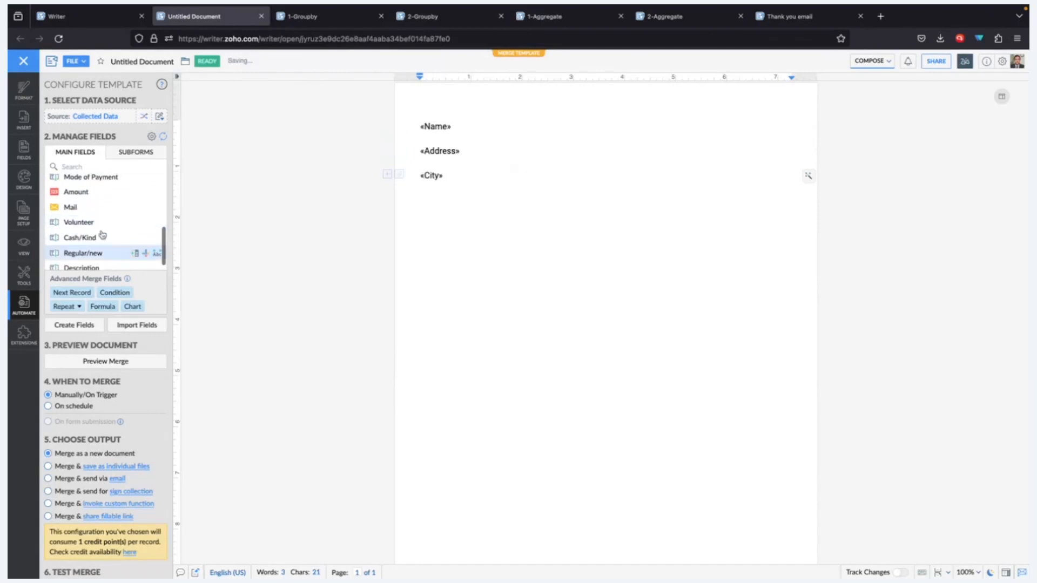
key(Return)
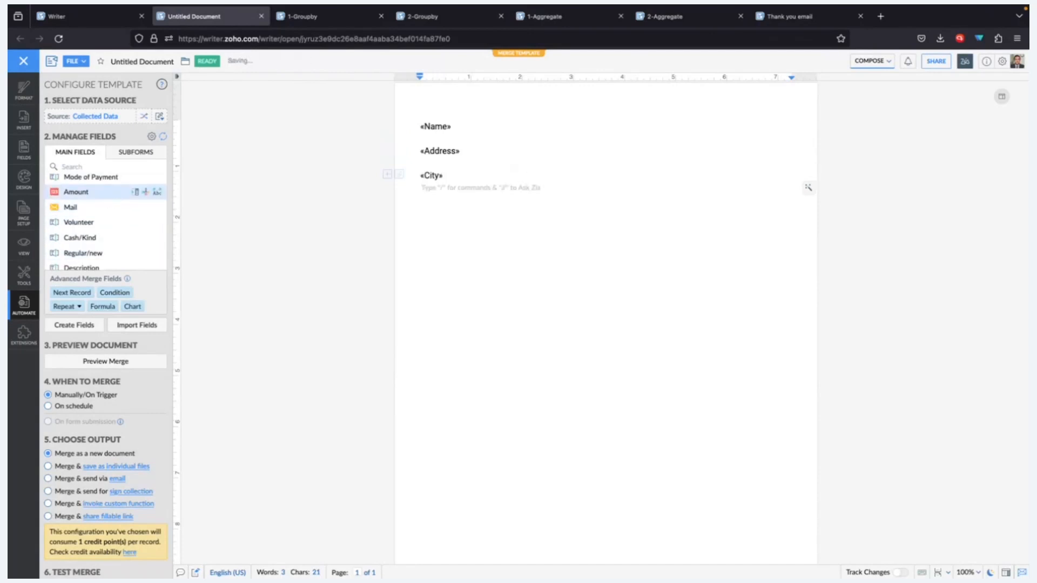
click(108, 193)
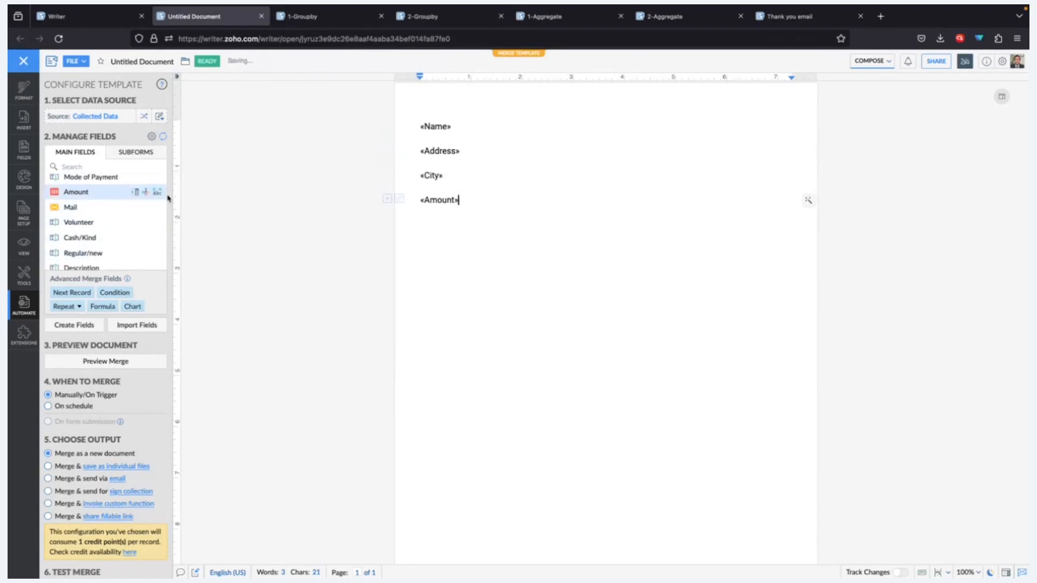
- Preview the merged document, check the list of records and the second record, and return to the editor
click(119, 361)
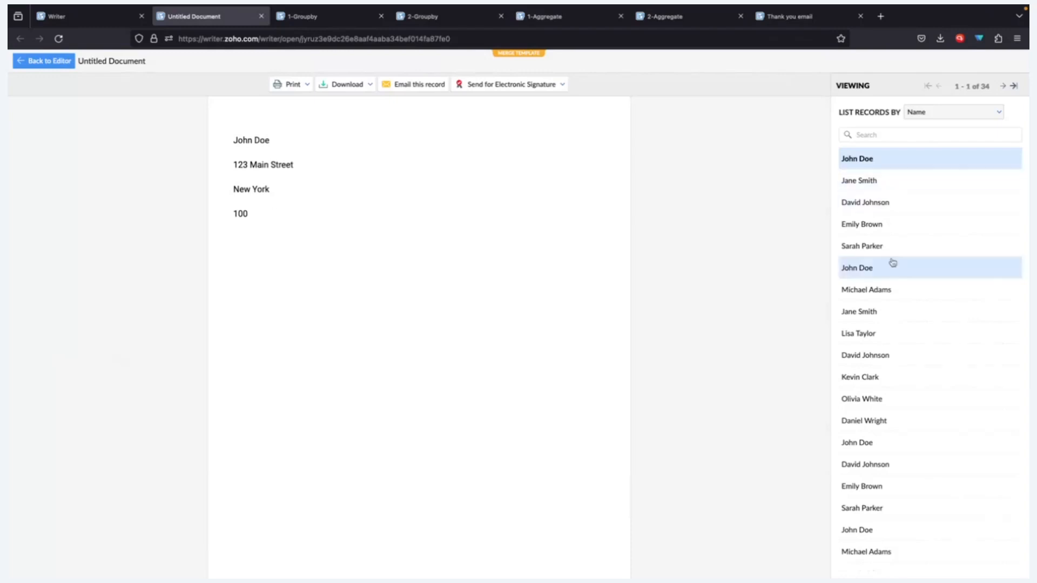
scroll(892, 263, down, 5)
scroll(893, 263, up, 5)
click(875, 187)
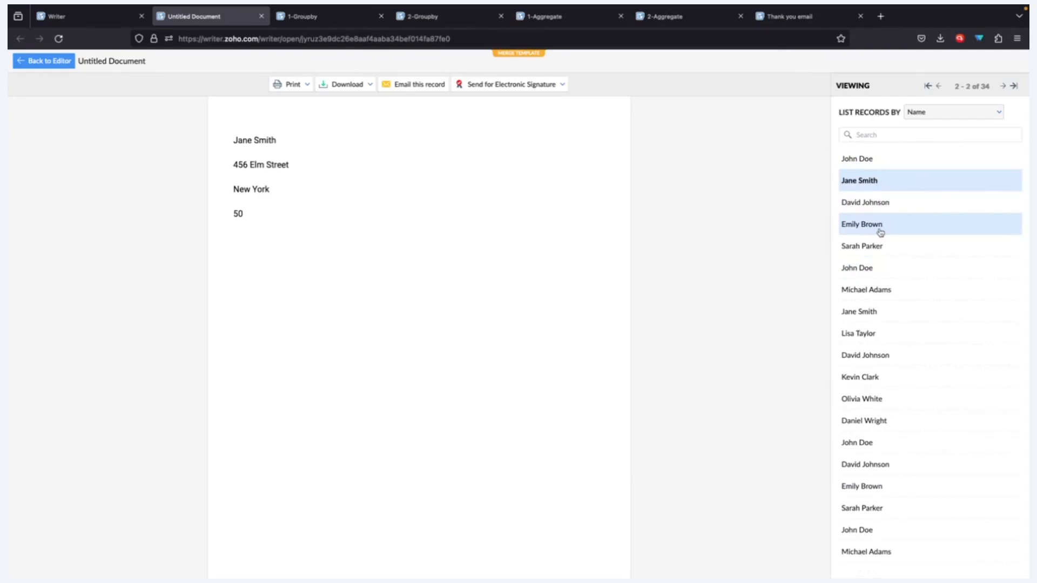
click(49, 65)
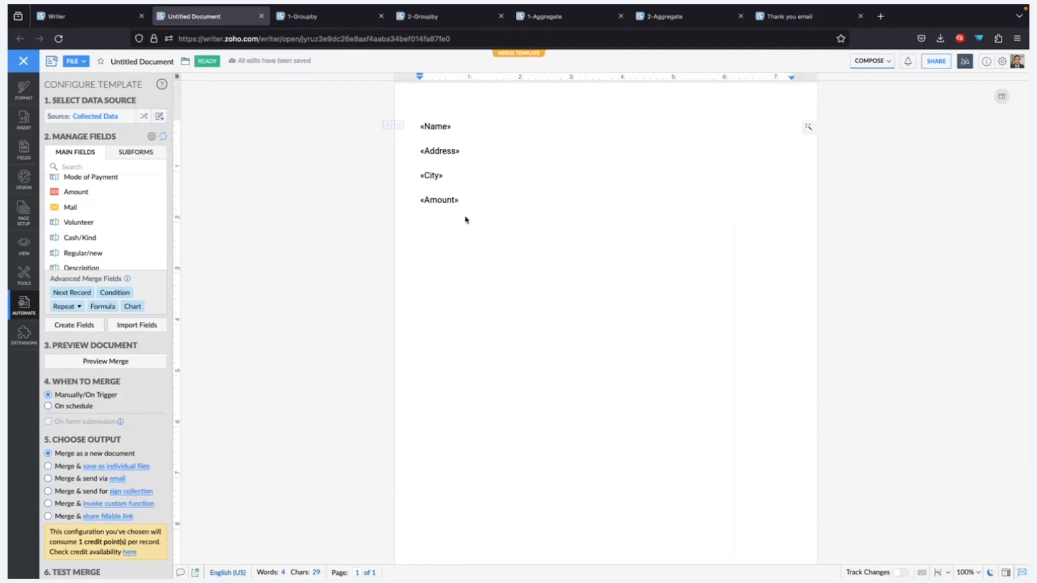
drag(476, 208, 388, 128)
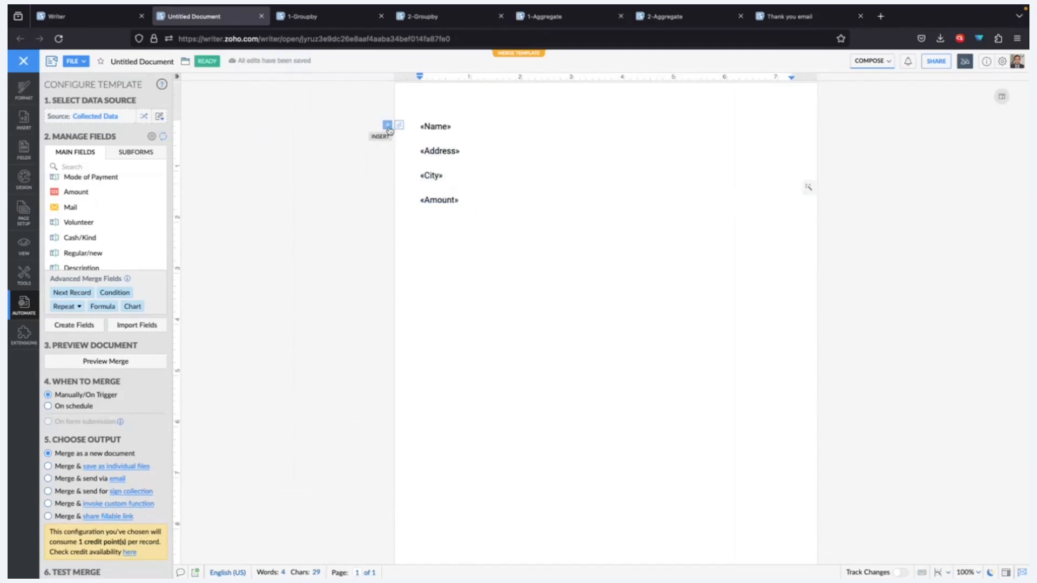
- Switch to the 1-Groupby document and preview its merge to examine how the records are grouped by name
click(325, 15)
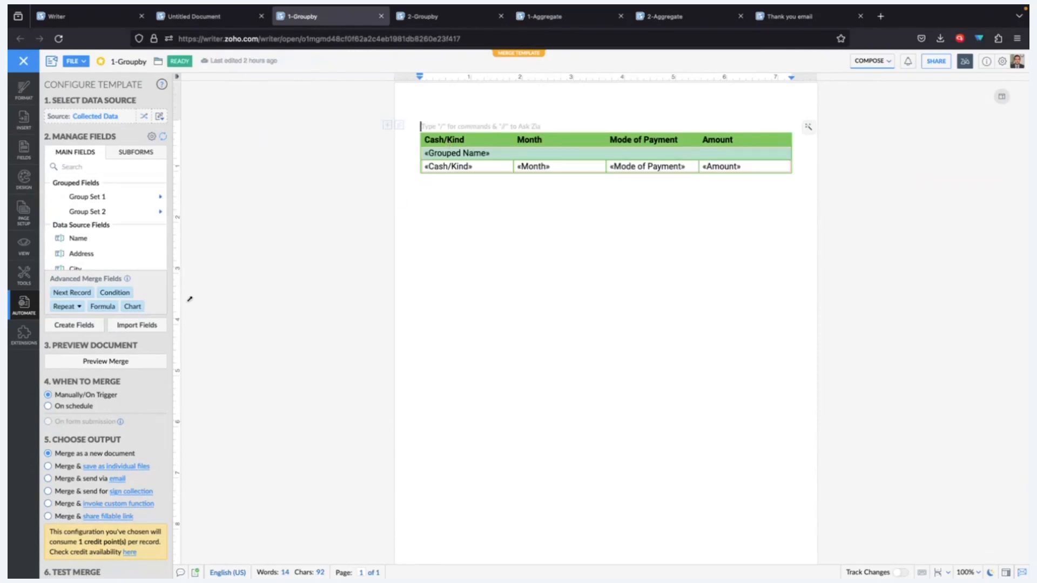
click(121, 361)
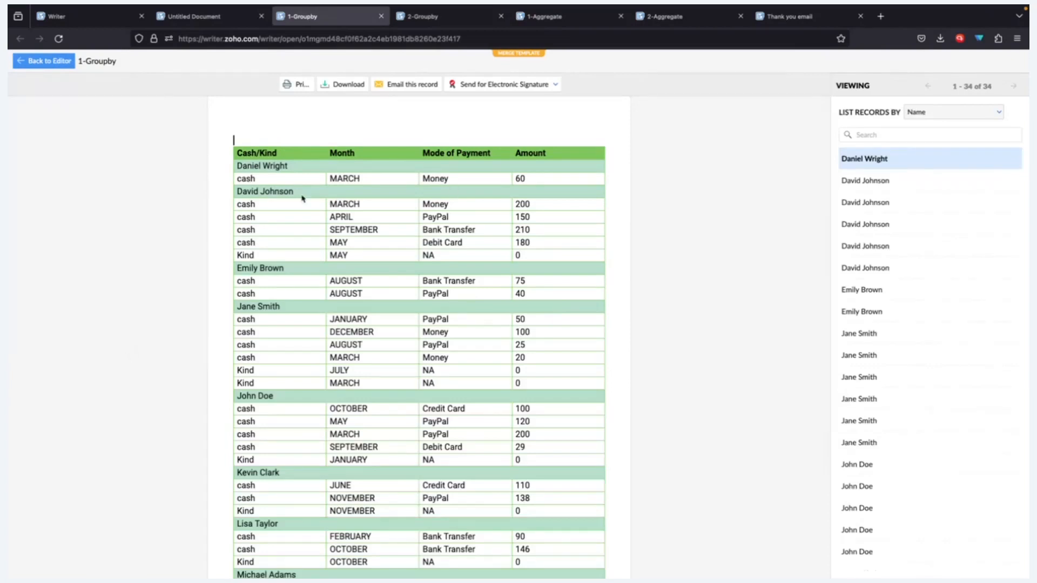
double_click(254, 166)
click(266, 180)
click(43, 62)
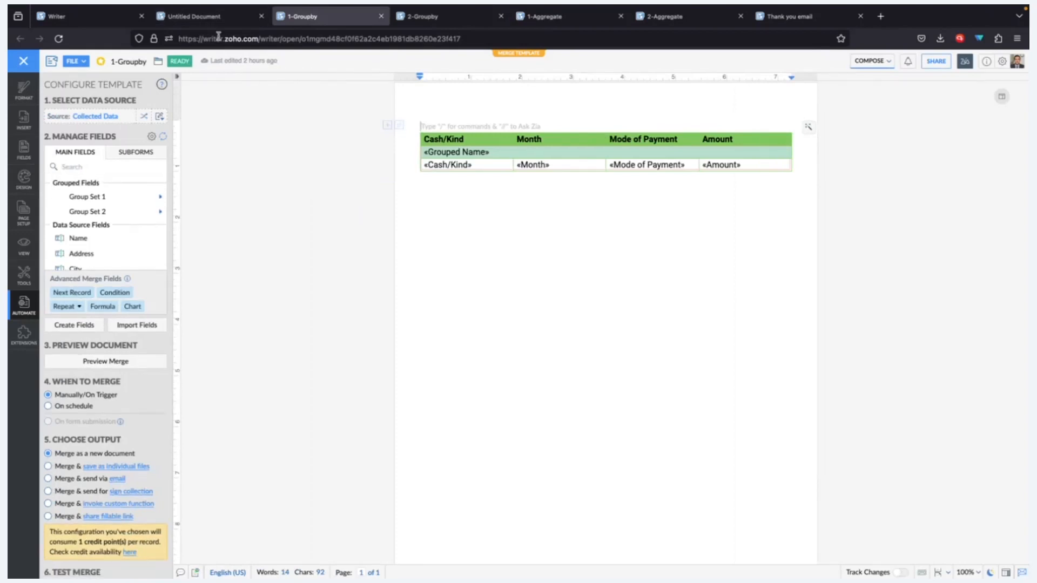
- Clear all merge fields from the untitled template and insert a table with four columns and two rows
click(213, 28)
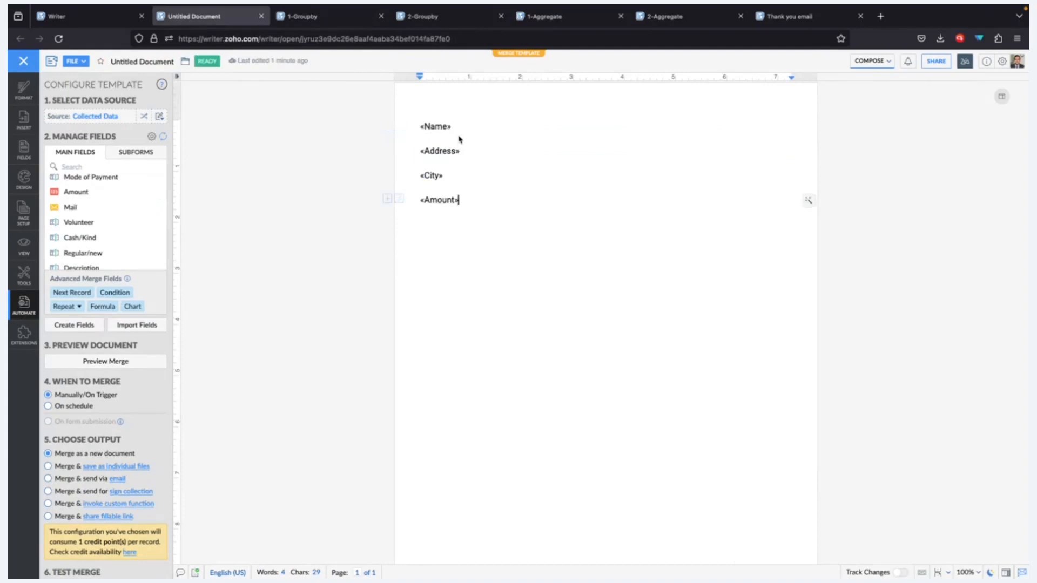
key(ctrl+a)
key(Delete)
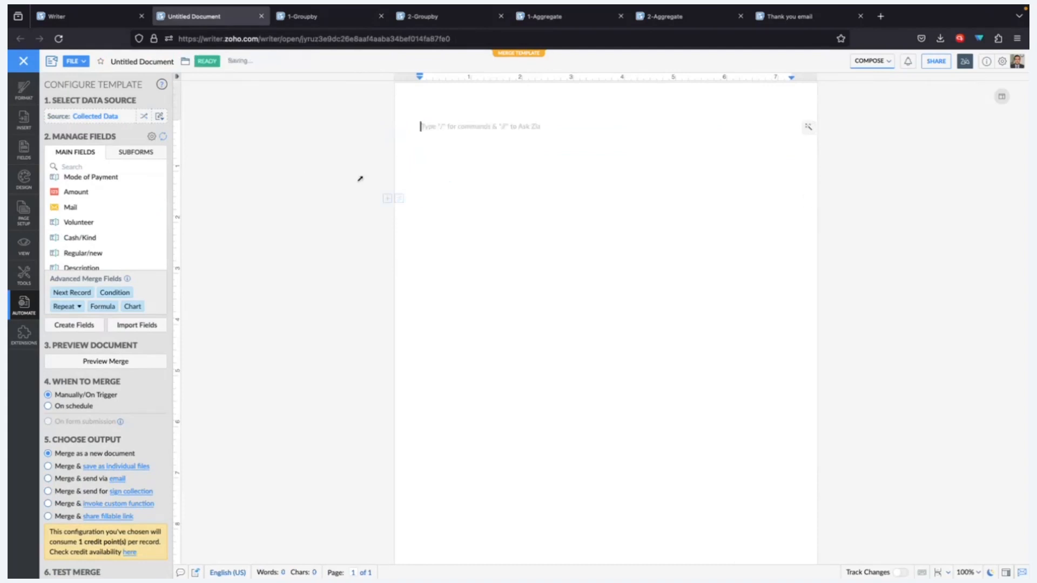
click(24, 120)
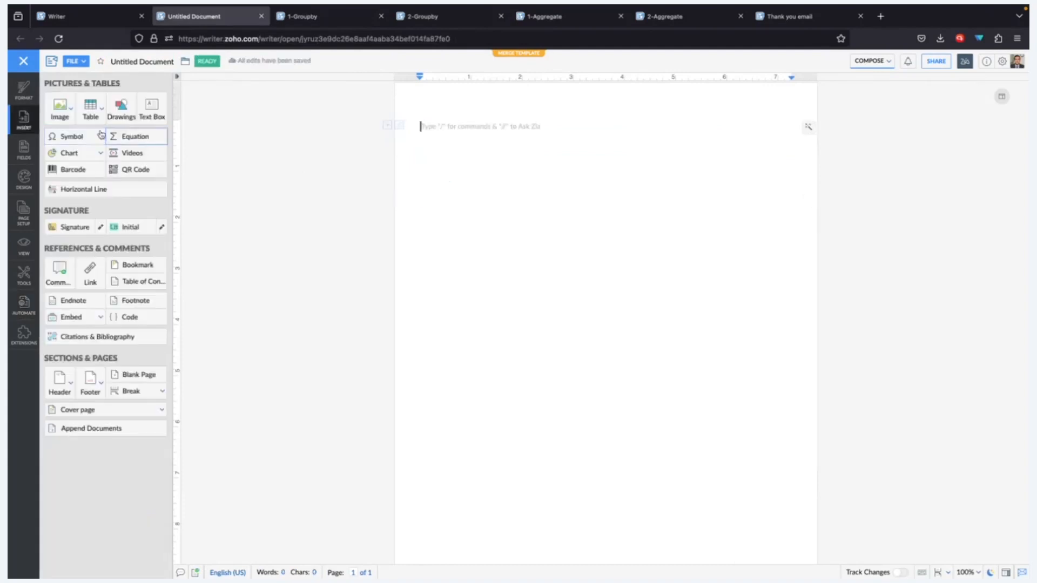
click(92, 120)
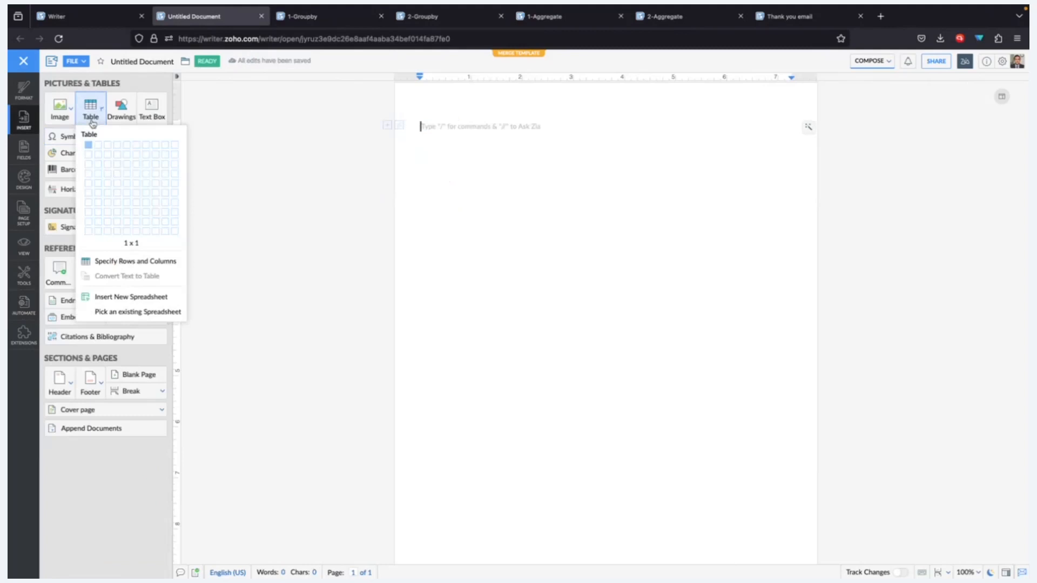
click(117, 157)
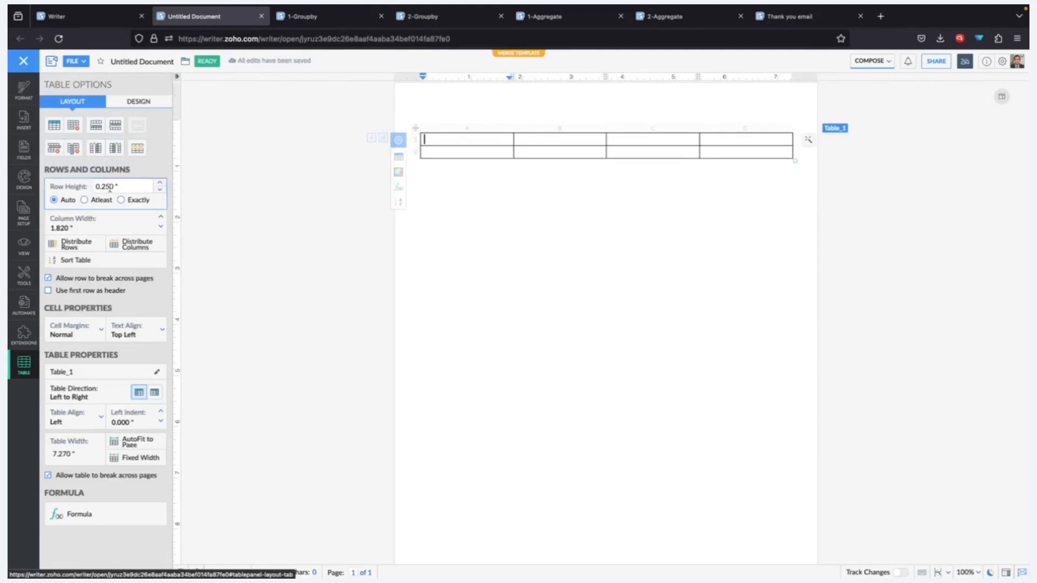
- Fill the table's header row with the column headings Name, Cash/Kind, Purpose and Amount
click(23, 120)
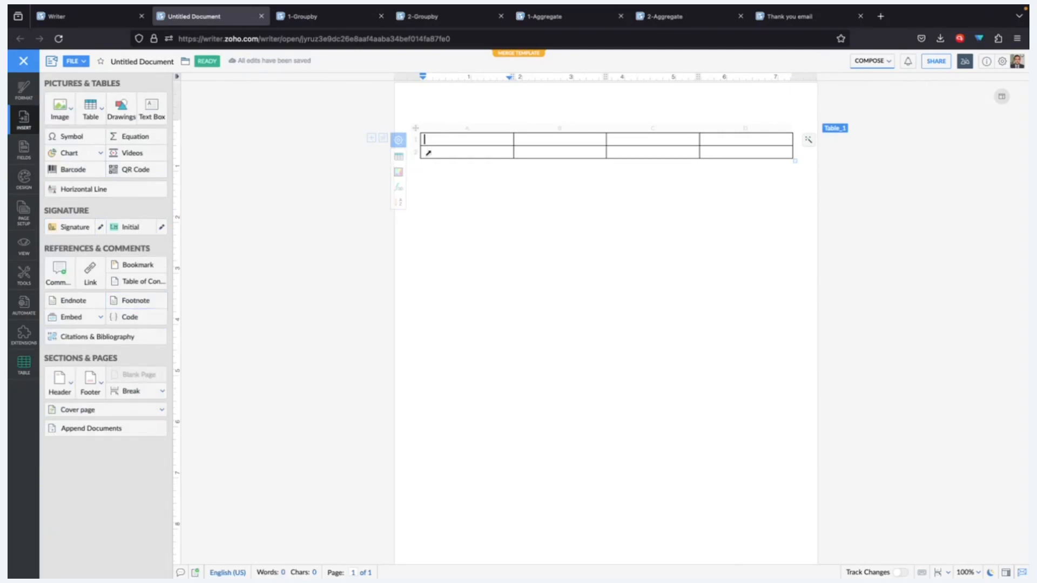
text(Name)
key(Tab)
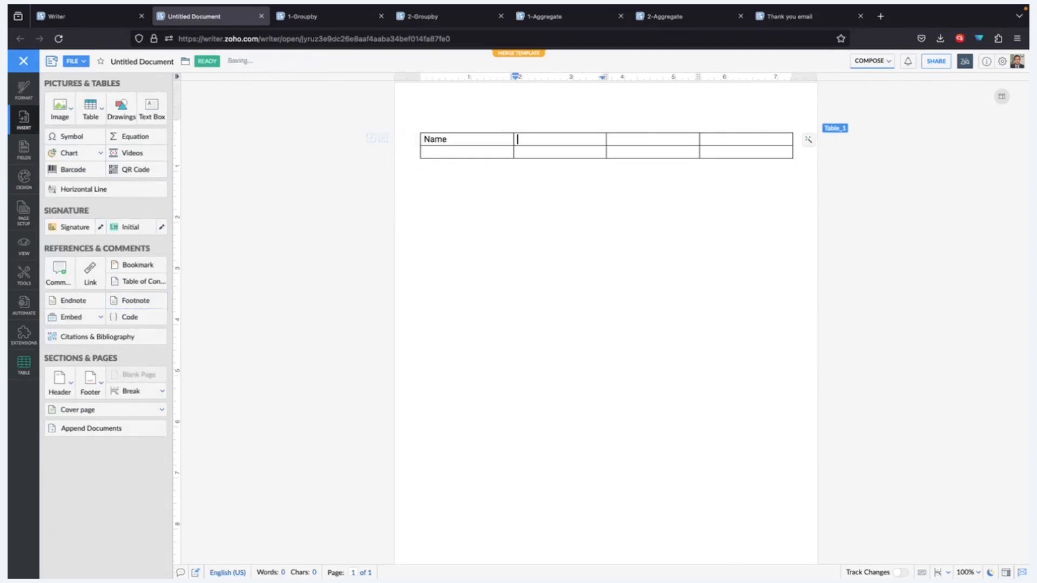
text(Cash/Kind)
key(Tab)
text(Purpose)
key(Tab)
text(Amount)
key(Tab)
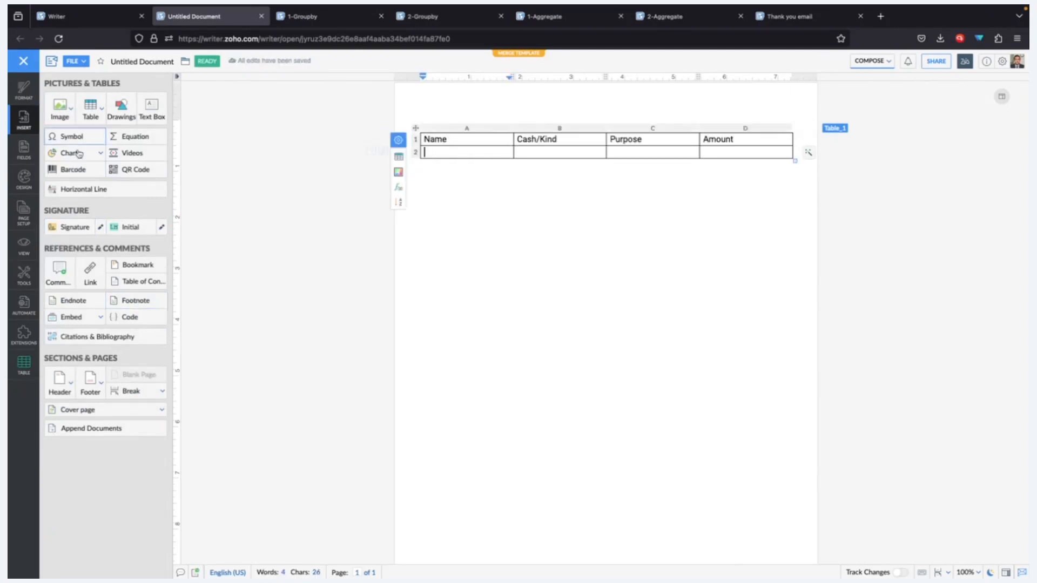
- Insert the merge fields Name, Cash/Kind, Purpose and Amount under their matching headings in the second table row
click(24, 155)
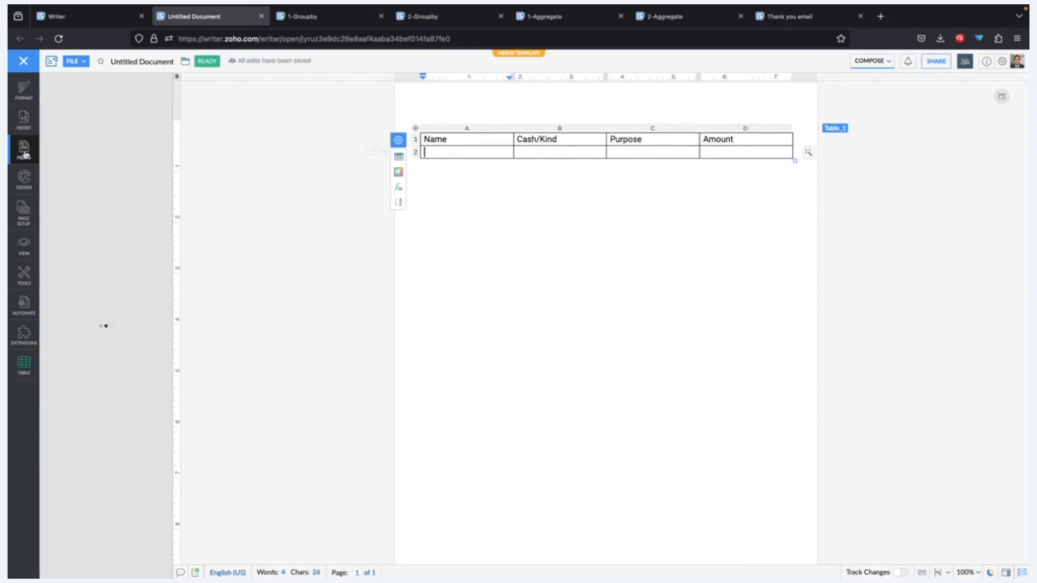
click(26, 312)
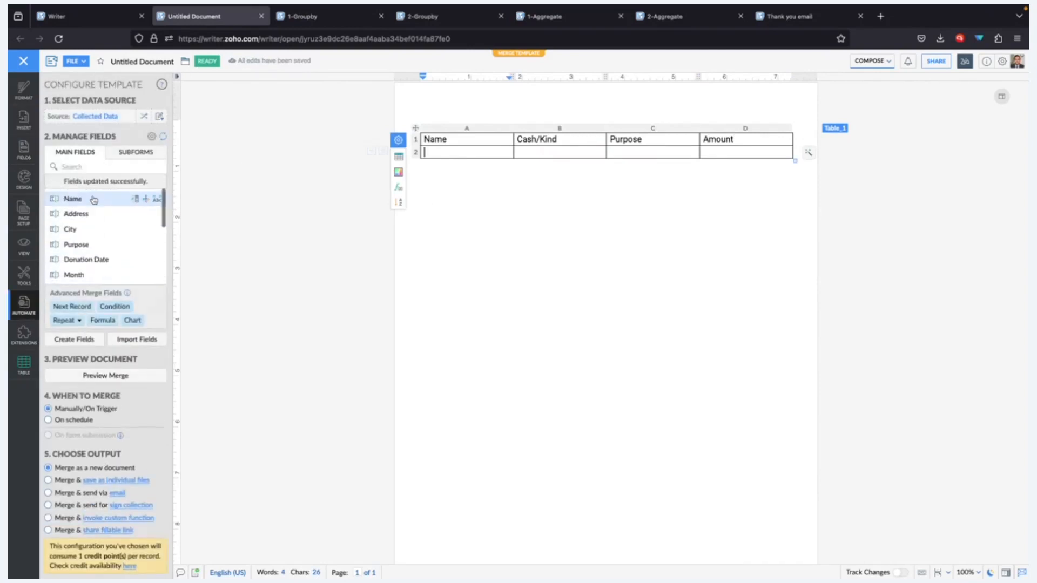
click(94, 200)
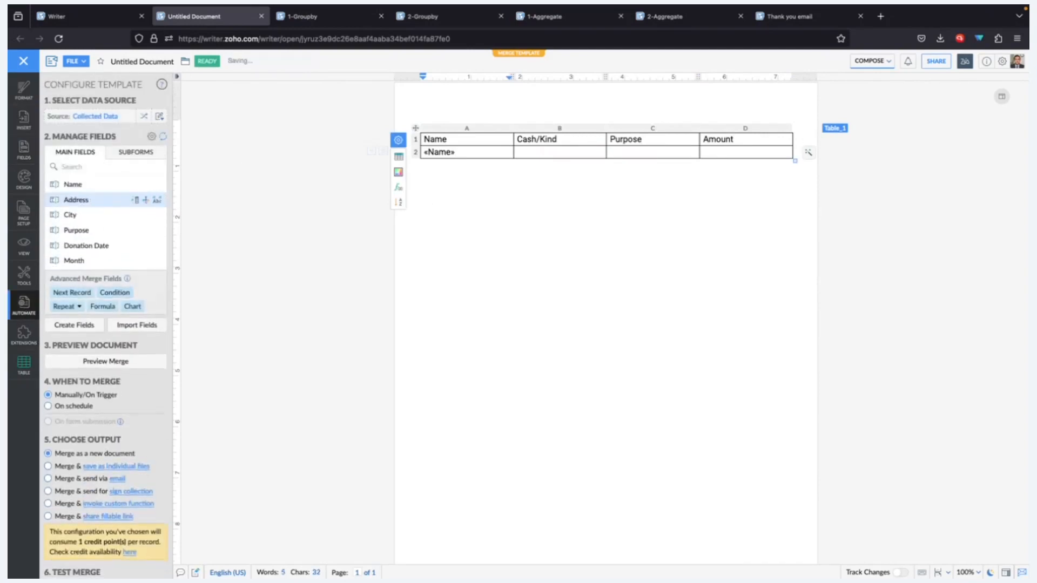
scroll(101, 234, down, 3)
click(103, 235)
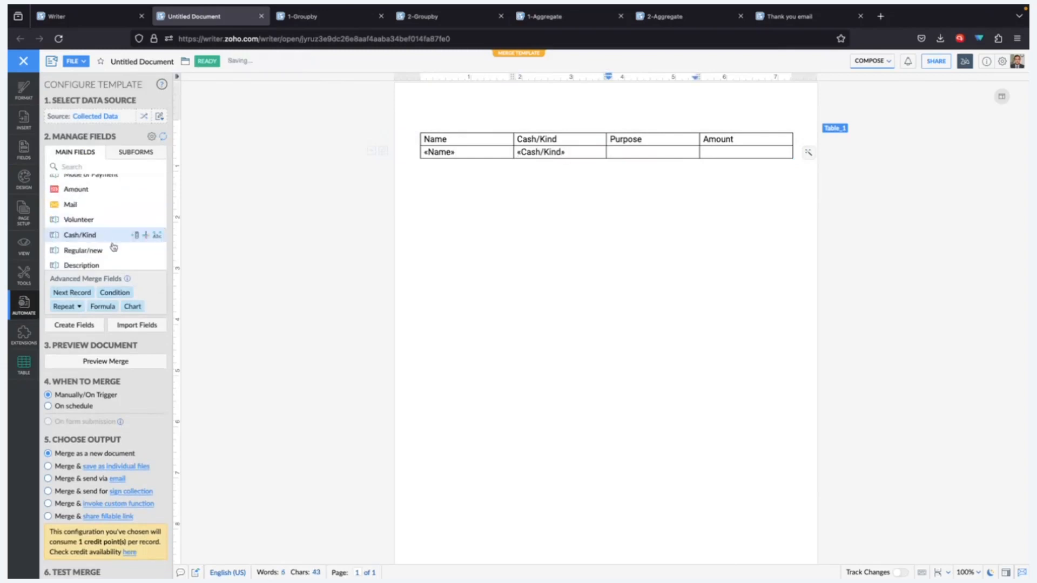
scroll(106, 250, down, 1)
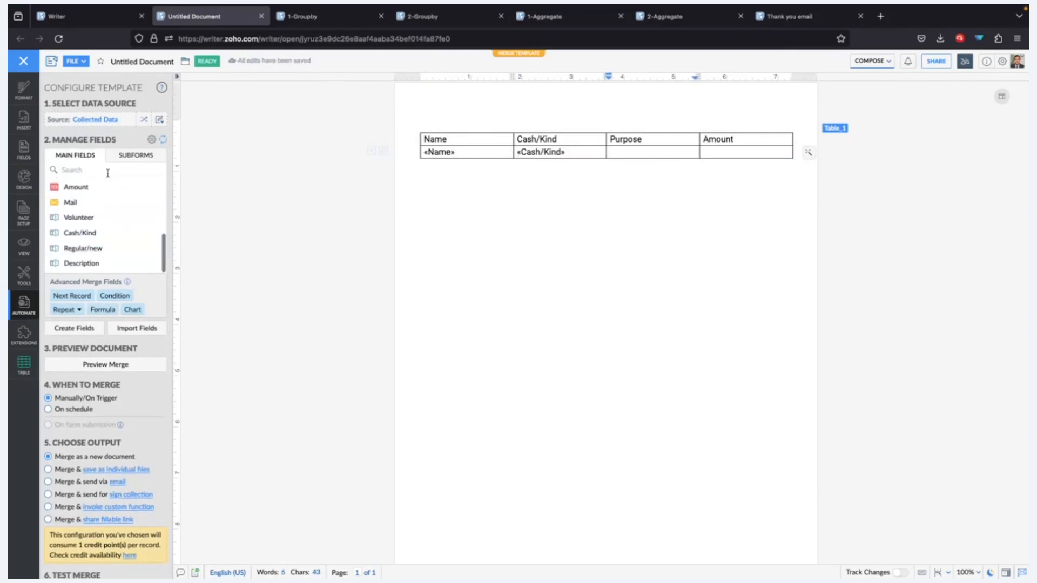
scroll(104, 211, up, 5)
click(89, 232)
scroll(89, 256, down, 2)
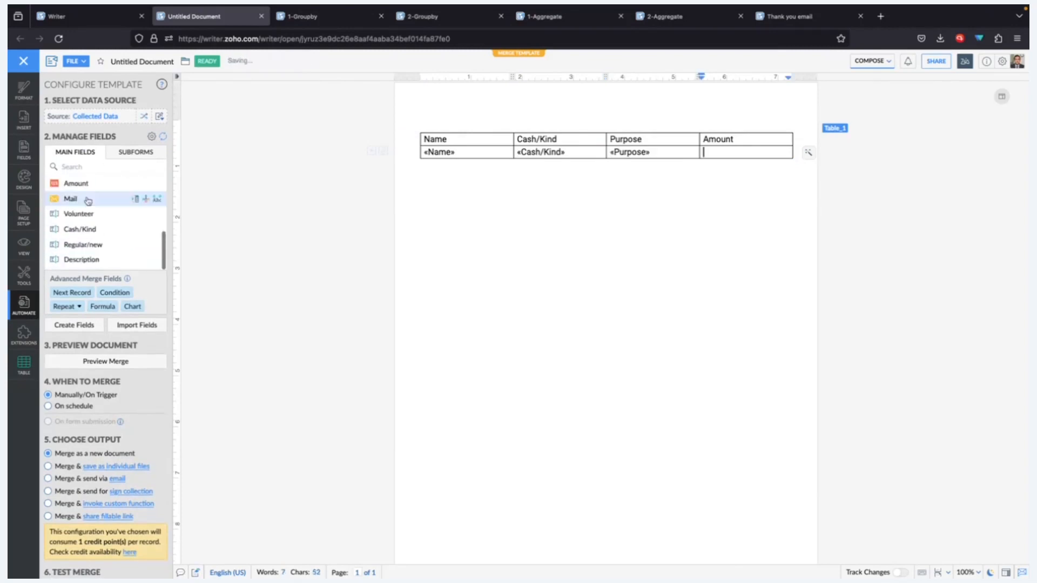
click(86, 185)
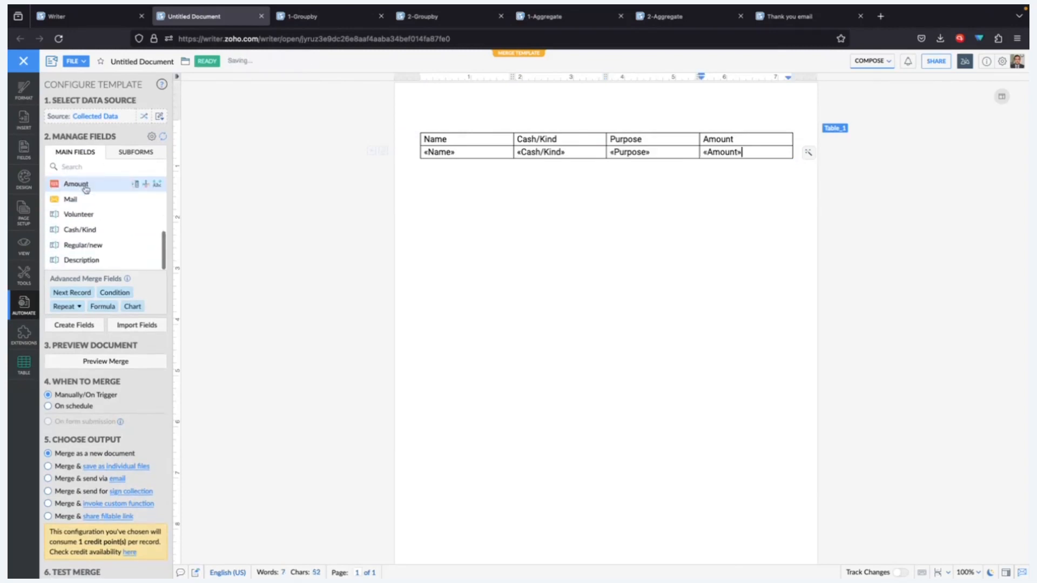
click(482, 262)
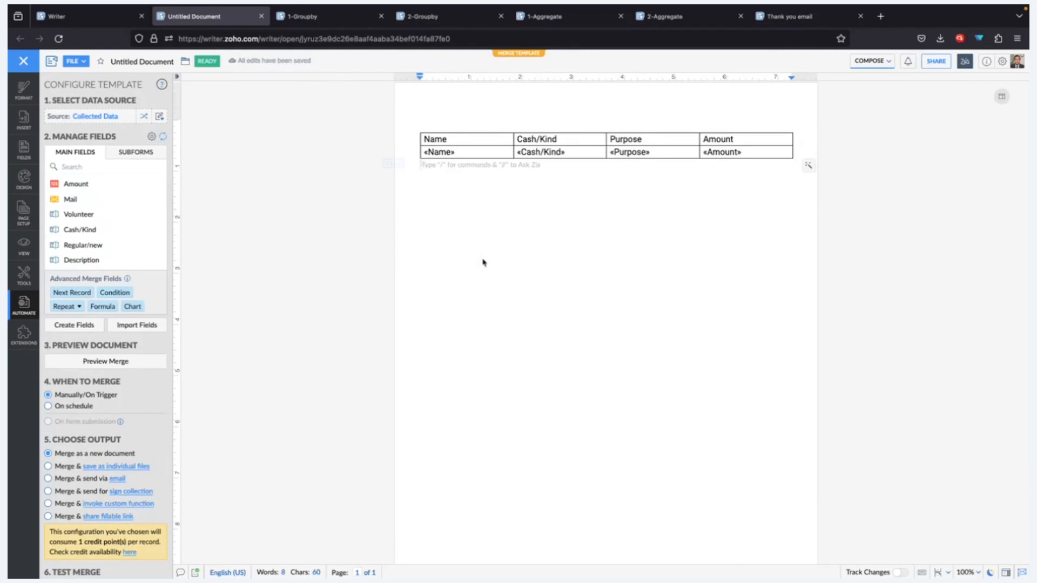
- Set the table row holding the merge fields as a repeating row
click(448, 155)
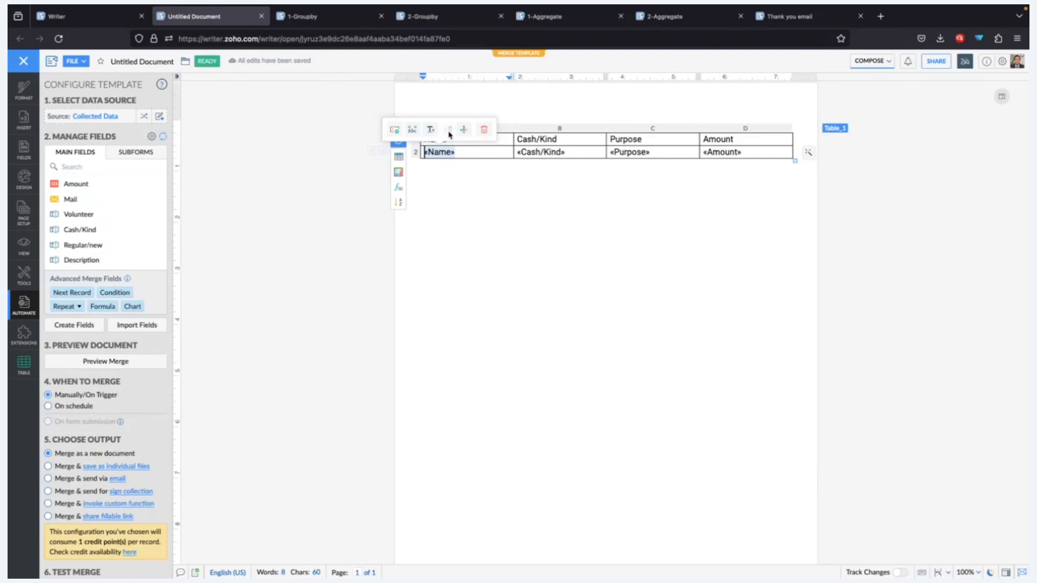
click(431, 183)
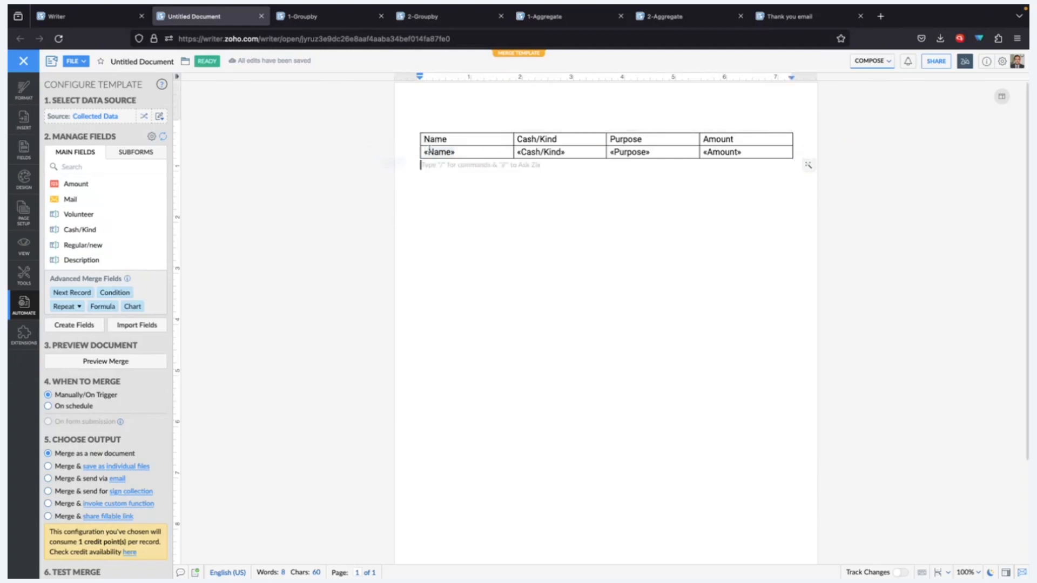
click(473, 153)
right_click(485, 151)
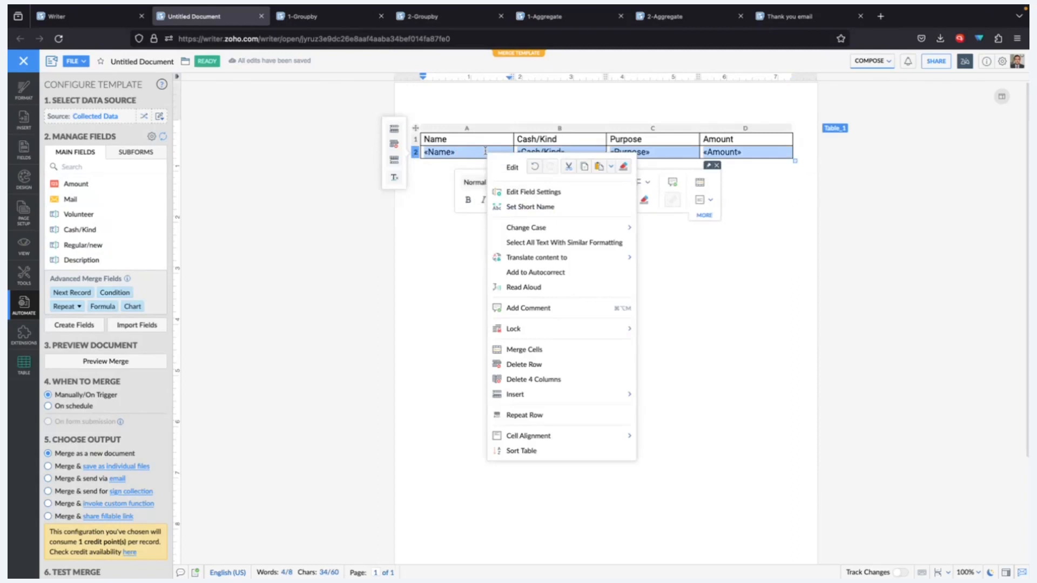
click(577, 416)
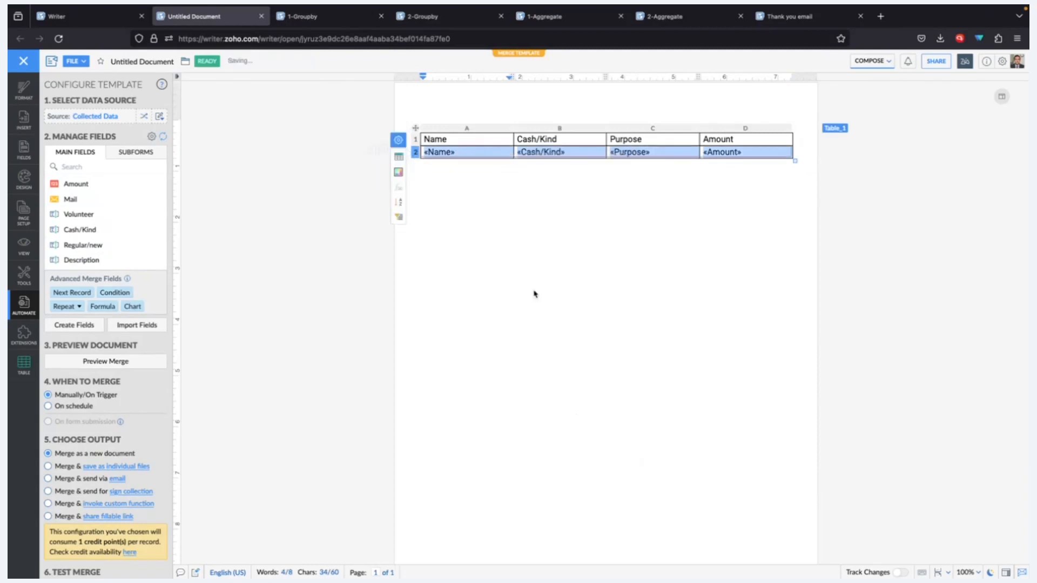
click(532, 281)
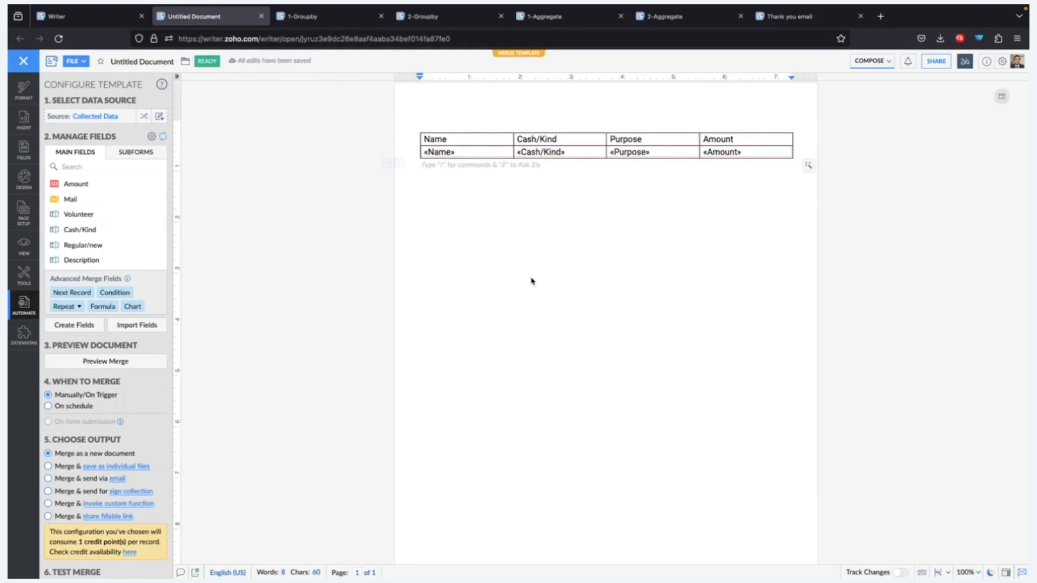
- Apply Group by to the Name merge field in the second table row
click(461, 155)
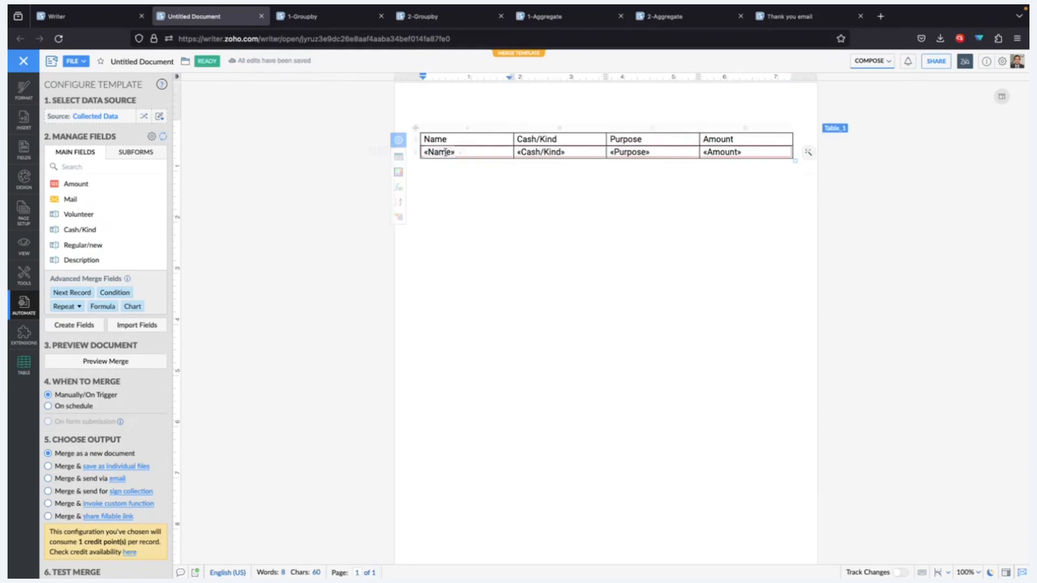
click(445, 152)
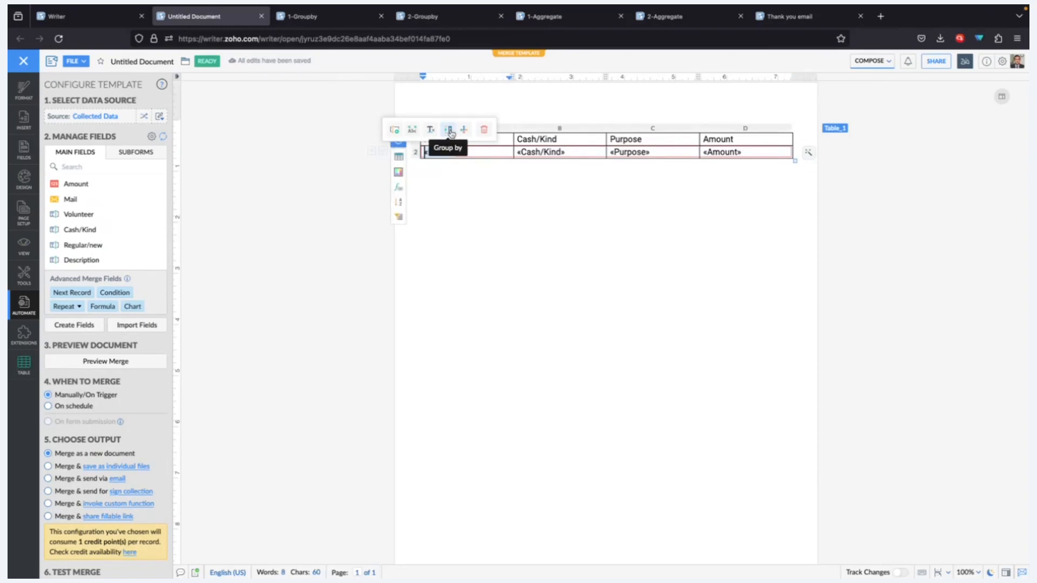
click(449, 130)
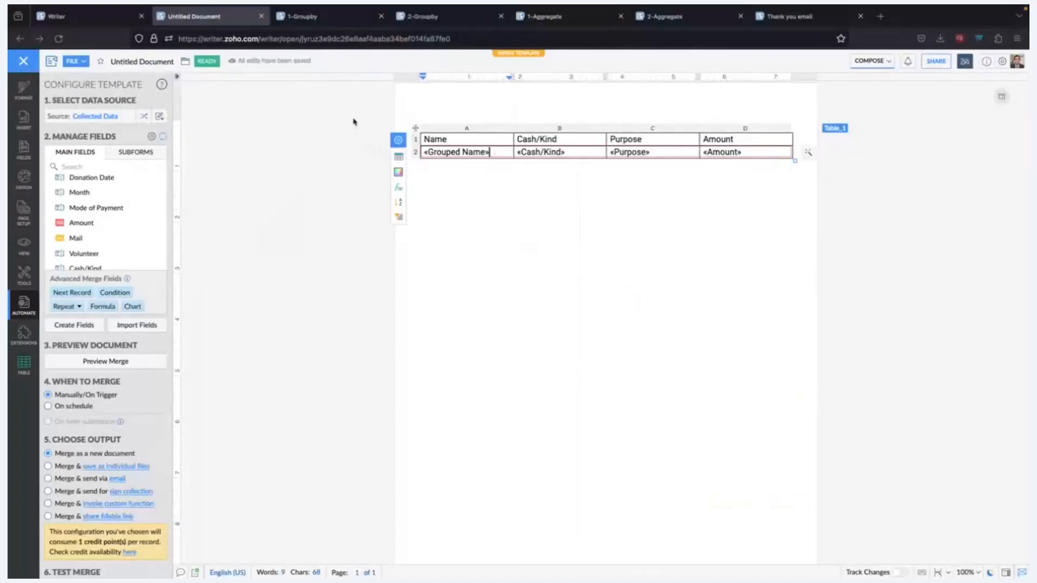
- Check the table layout in the 1-Groupby document, and replace the untitled template's merge field row with two empty rows
click(339, 21)
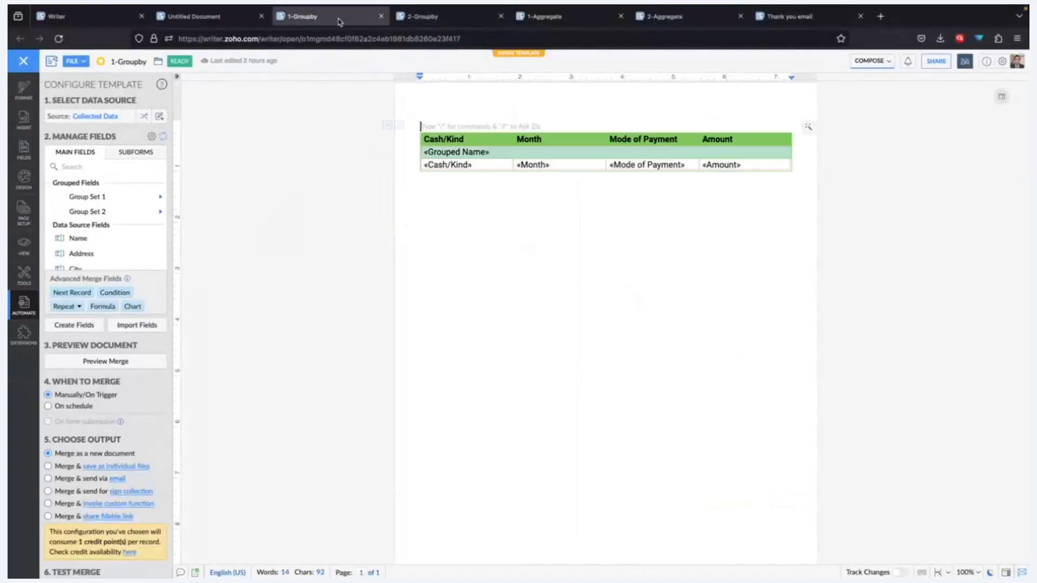
mouse_move(476, 176)
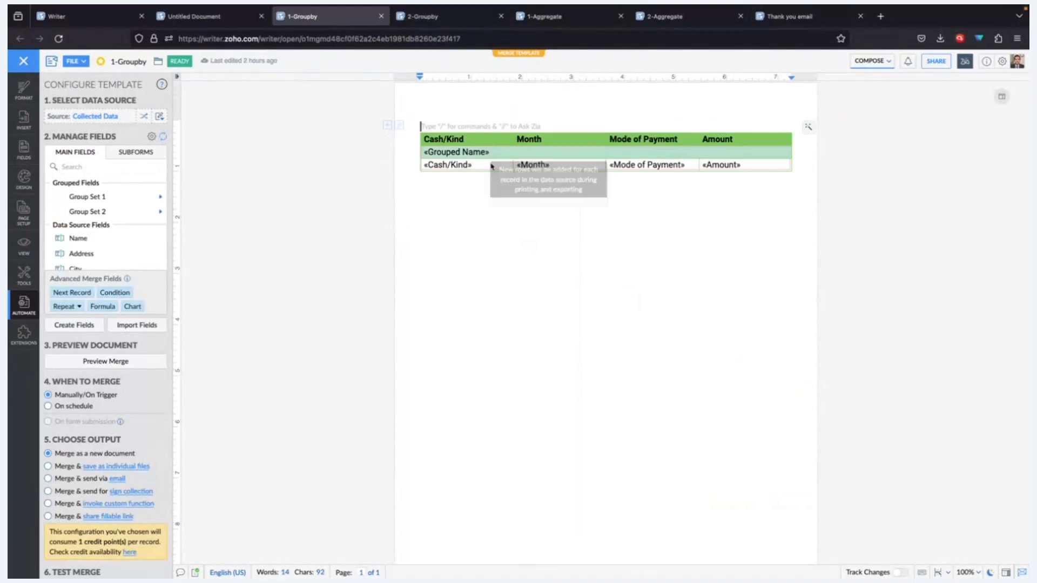
click(232, 16)
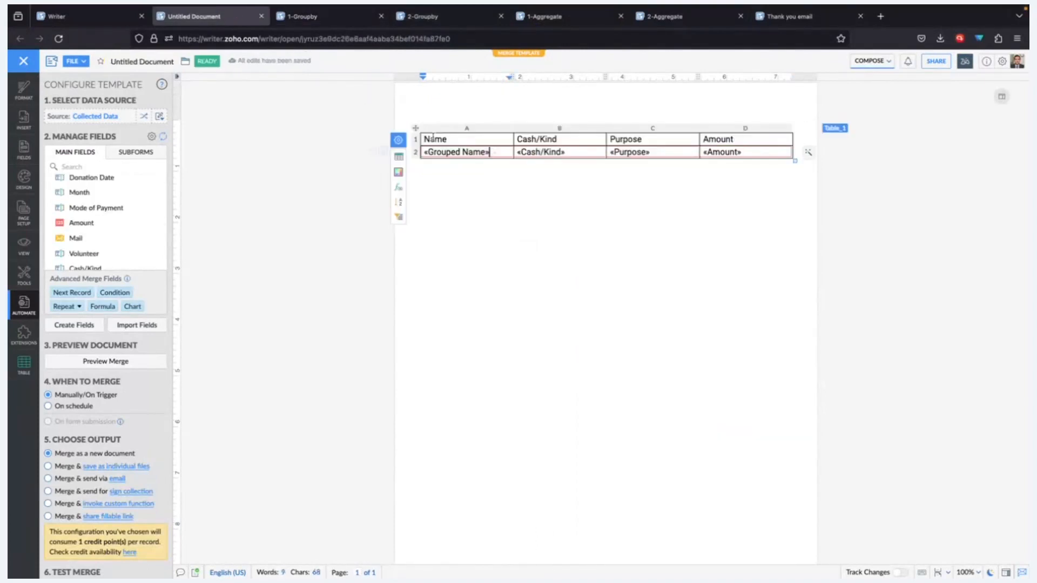
click(415, 154)
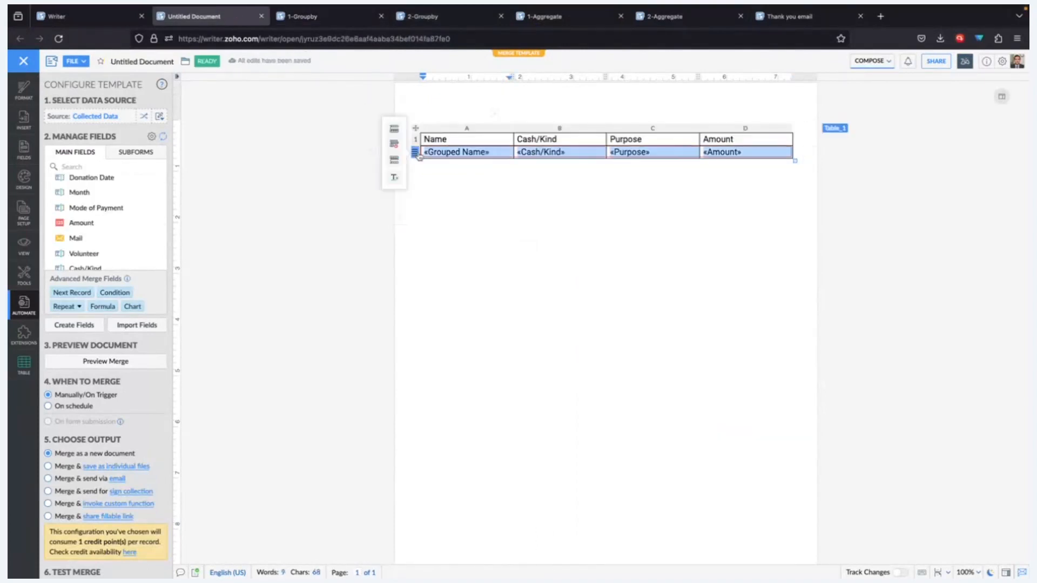
click(396, 146)
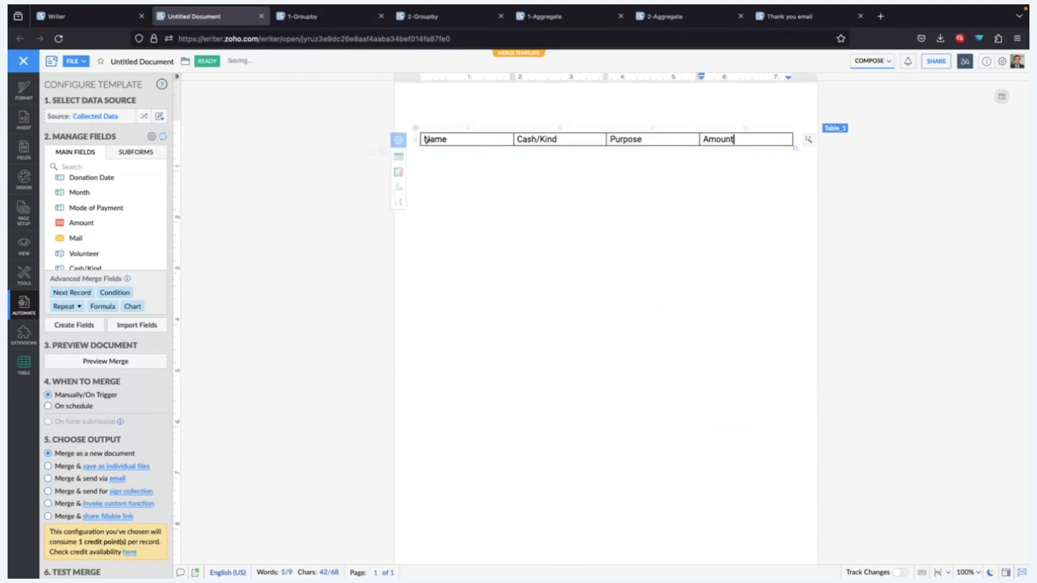
click(417, 142)
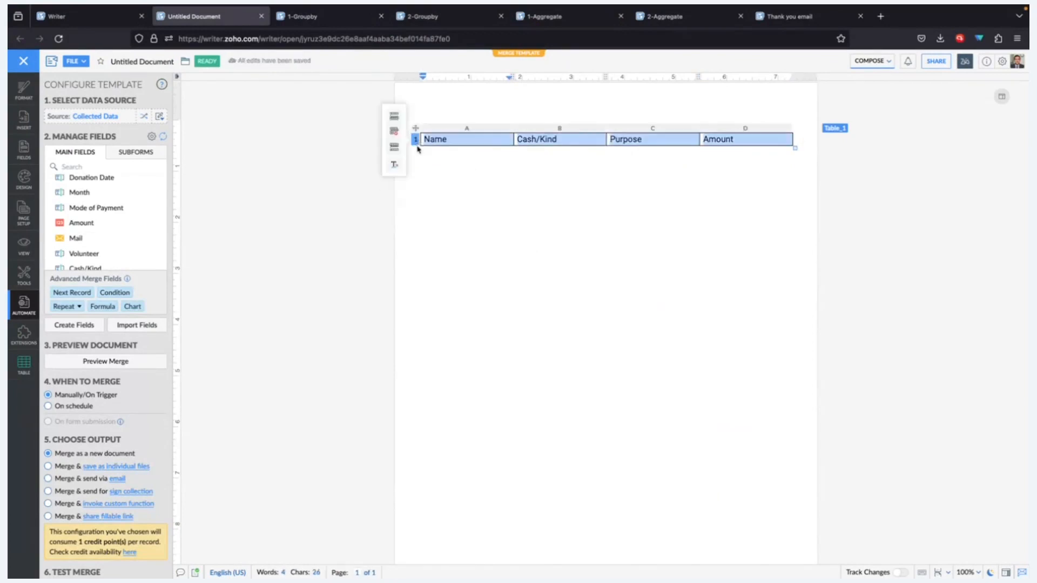
click(396, 147)
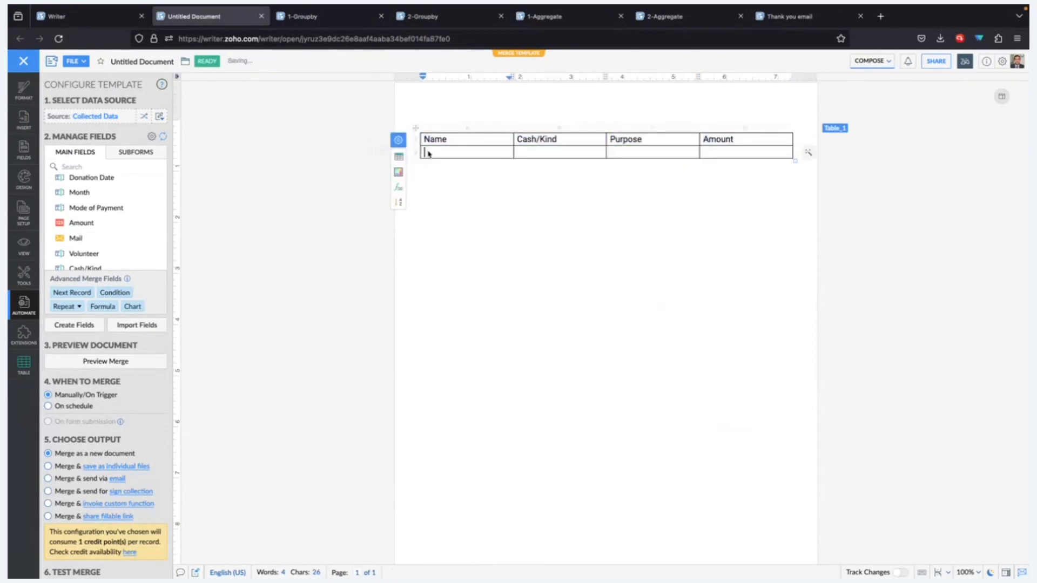
click(415, 153)
click(398, 162)
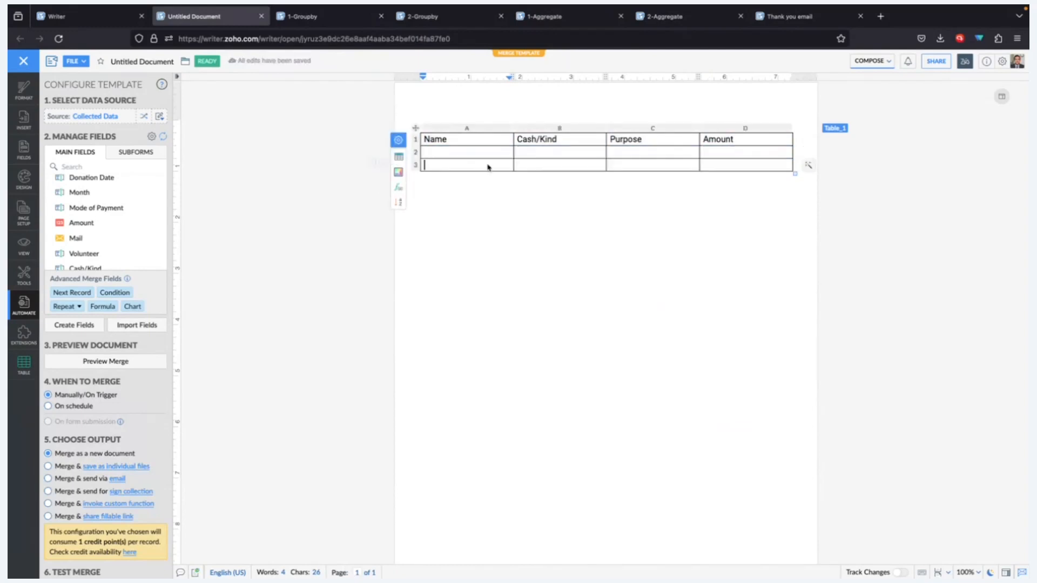
- Set the two empty rows below the header to repeat together
click(475, 152)
click(415, 152)
drag(449, 153, 460, 157)
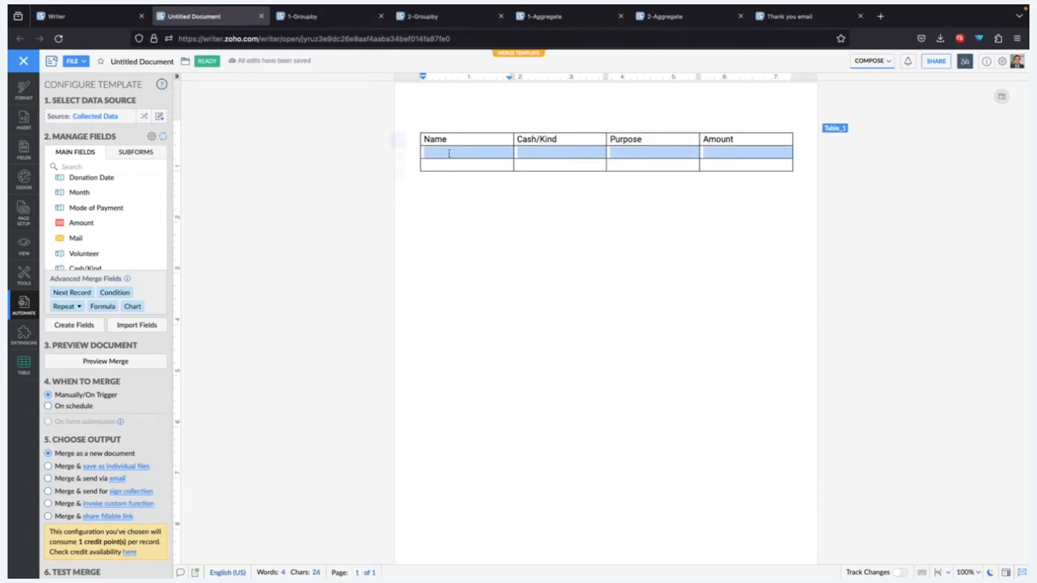
right_click(467, 160)
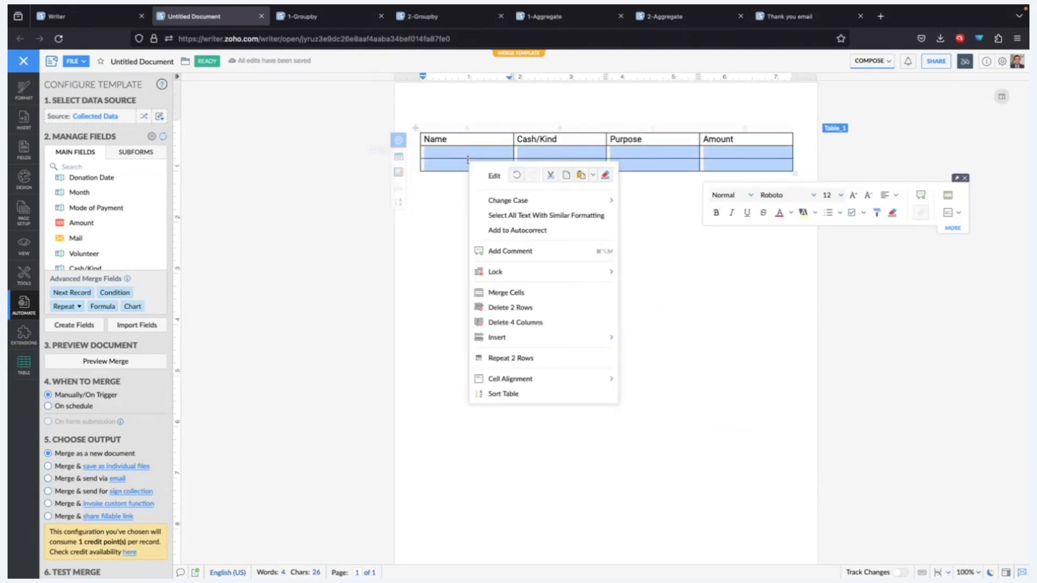
click(533, 358)
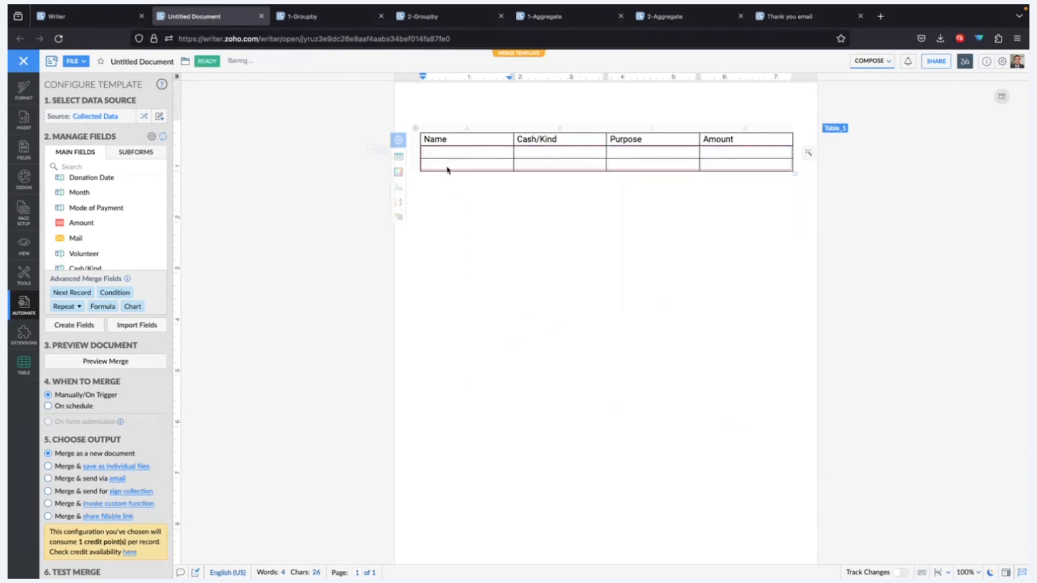
- Insert Name in the second row and Mode of Payment, Cash/Kind, Purpose and Amount across the third, and apply Group by to Name
scroll(100, 231, down, 1)
scroll(98, 231, up, 3)
click(96, 224)
click(432, 167)
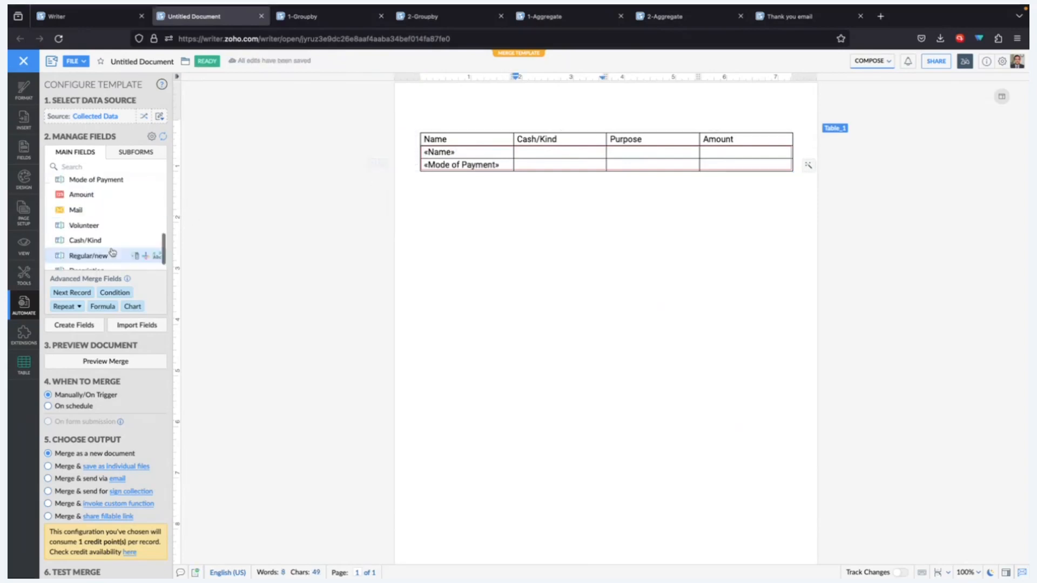
click(106, 242)
scroll(105, 227, up, 3)
scroll(108, 232, down, 2)
click(81, 193)
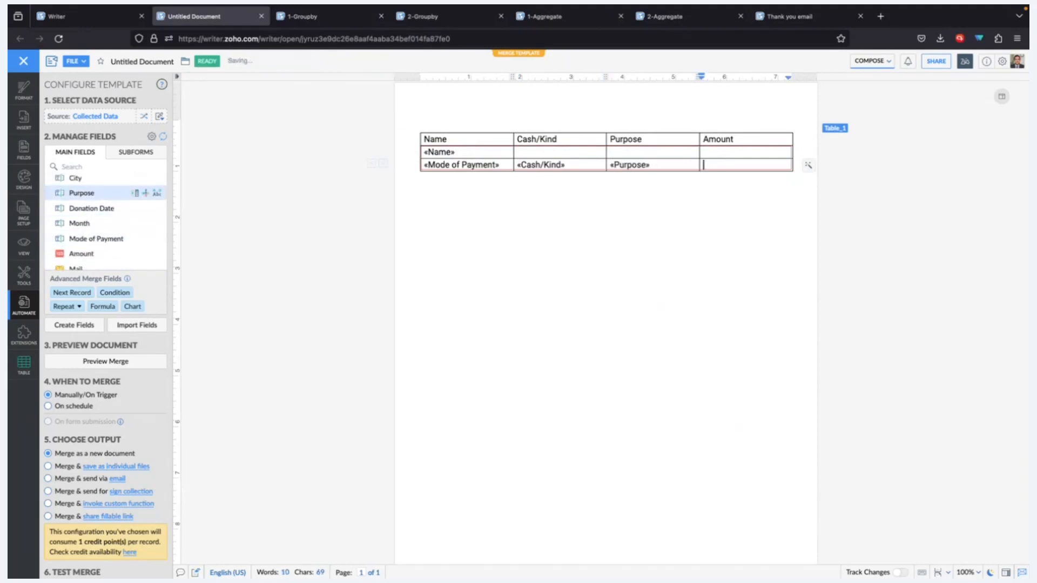
scroll(81, 251, down, 1)
click(81, 238)
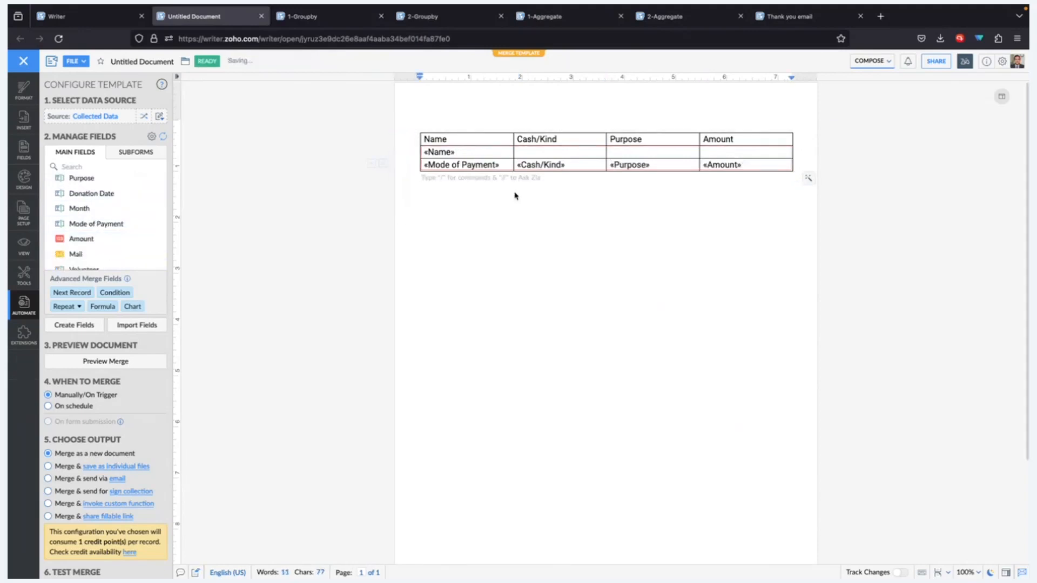
click(448, 151)
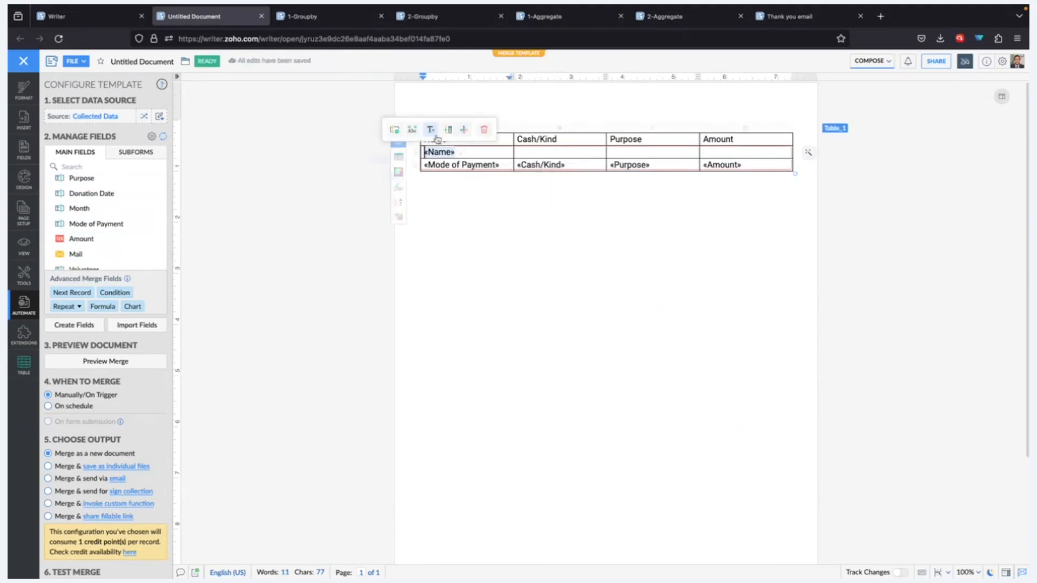
click(448, 130)
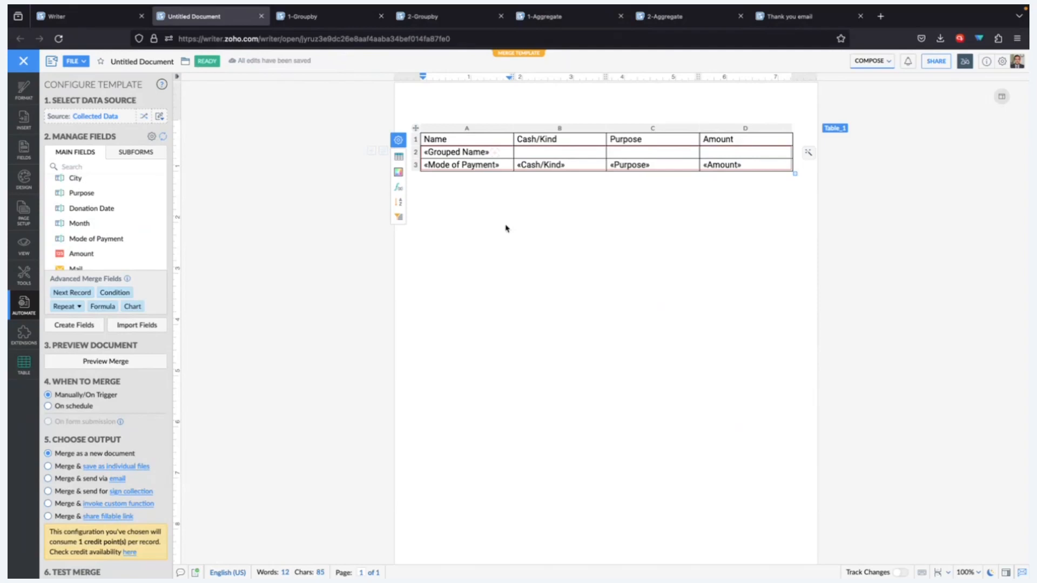
- Merge the four cells of the second row, holding the grouped Name field, into one cell
click(456, 153)
key(shift+Right)
key(shift+Right)
key(shift+Right)
key(shift+Right)
key(shift+Right)
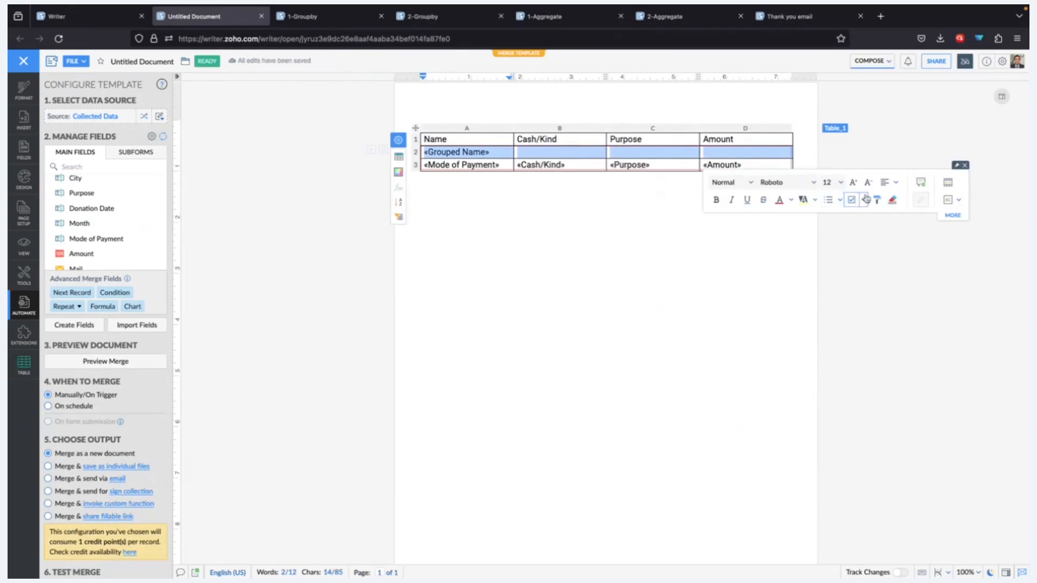
right_click(637, 156)
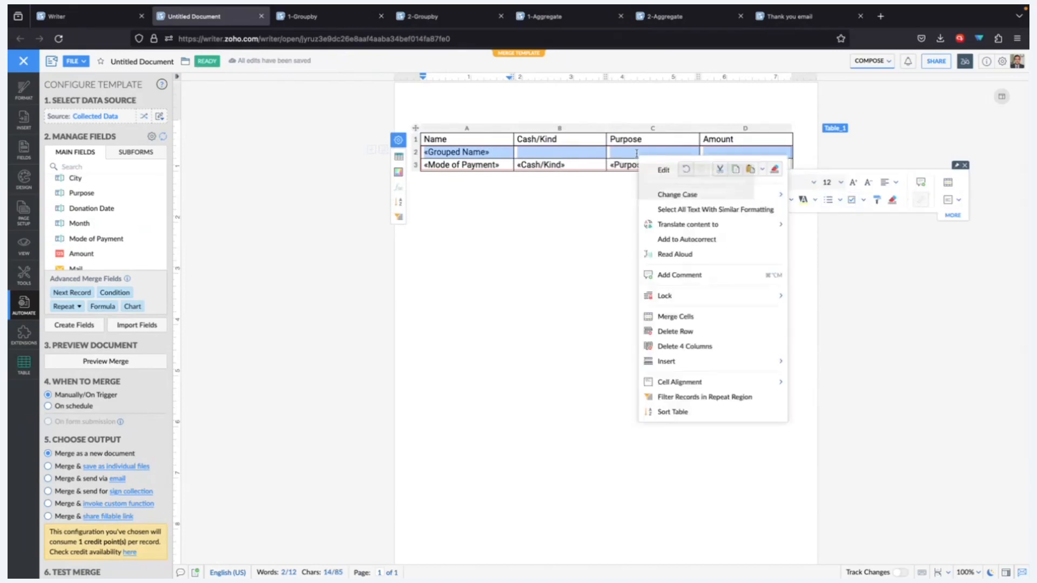
click(685, 316)
click(562, 272)
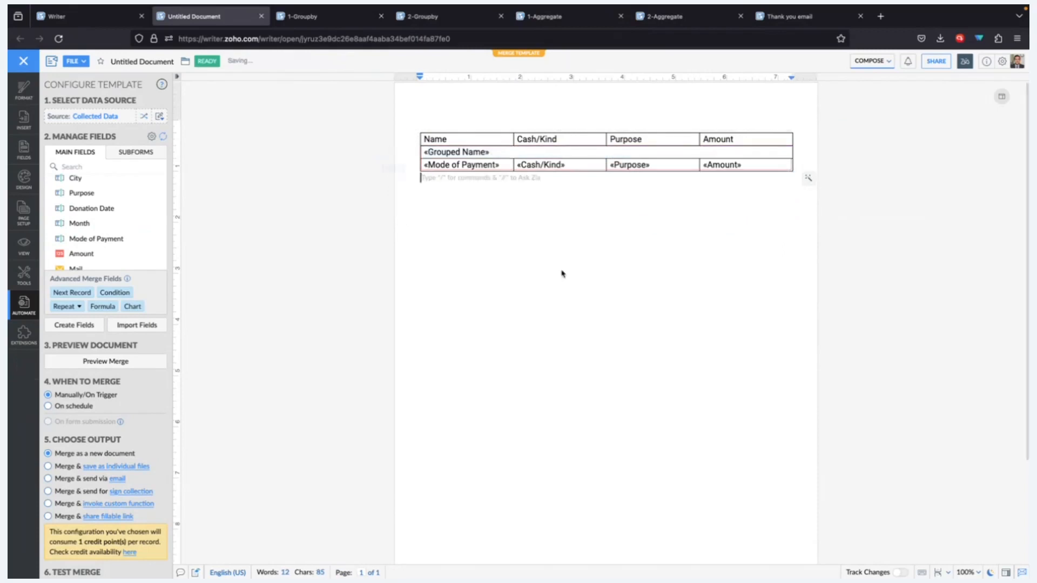
- Preview the merged document, check how the donation records are listed under each name, and return to the editor
click(106, 362)
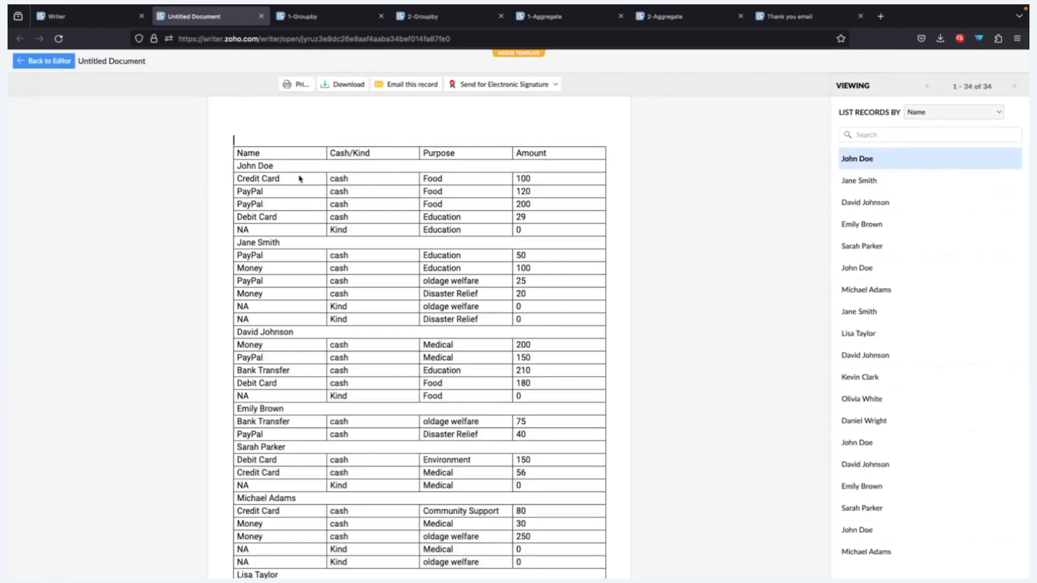
drag(287, 171, 251, 167)
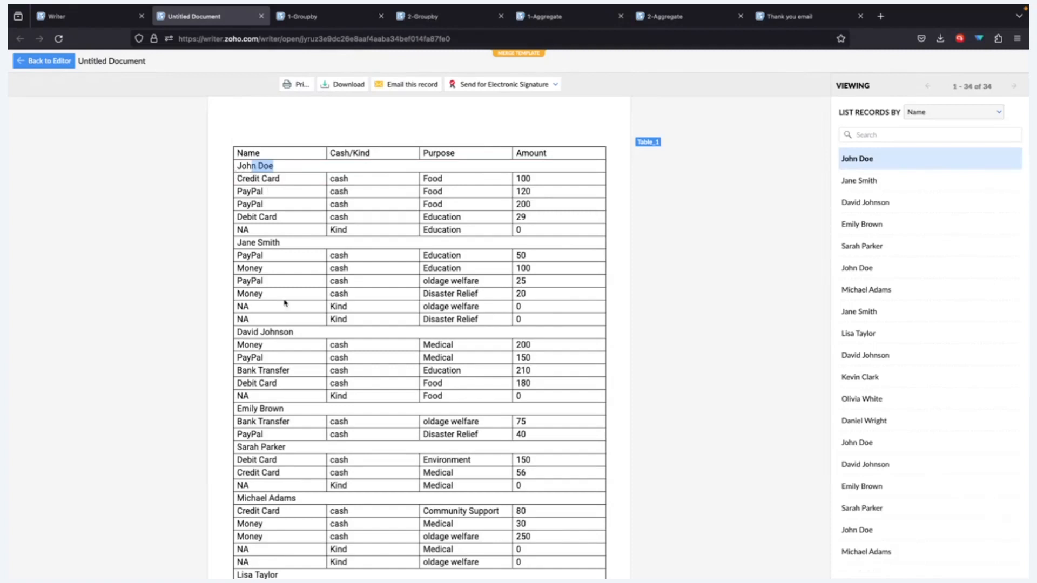
click(286, 243)
drag(287, 242, 232, 243)
click(229, 244)
click(291, 332)
click(38, 64)
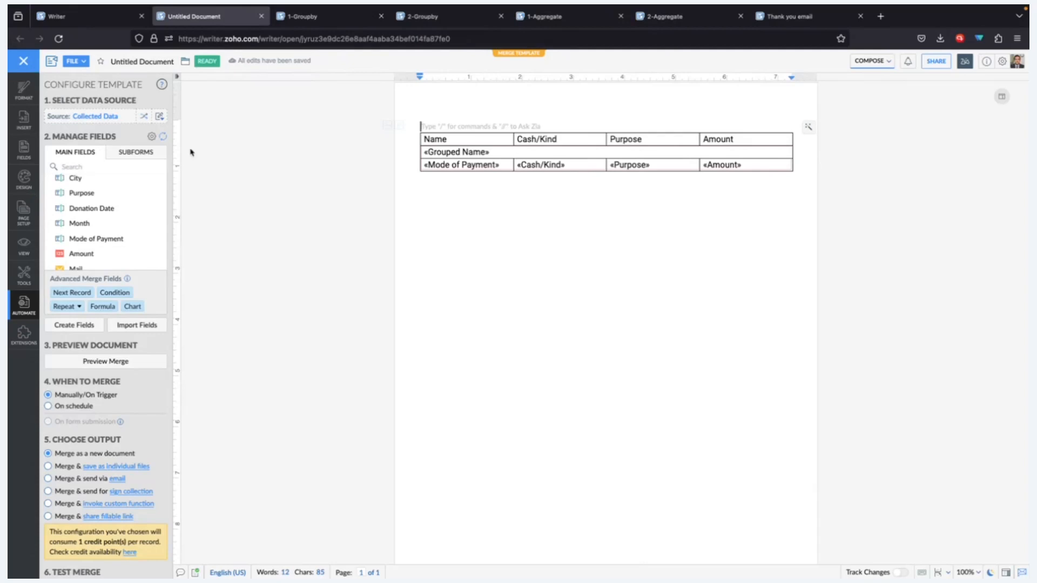
- Preview the merge of the 2-Groupby document to examine its grouping by city and name, and return to its editor
click(412, 16)
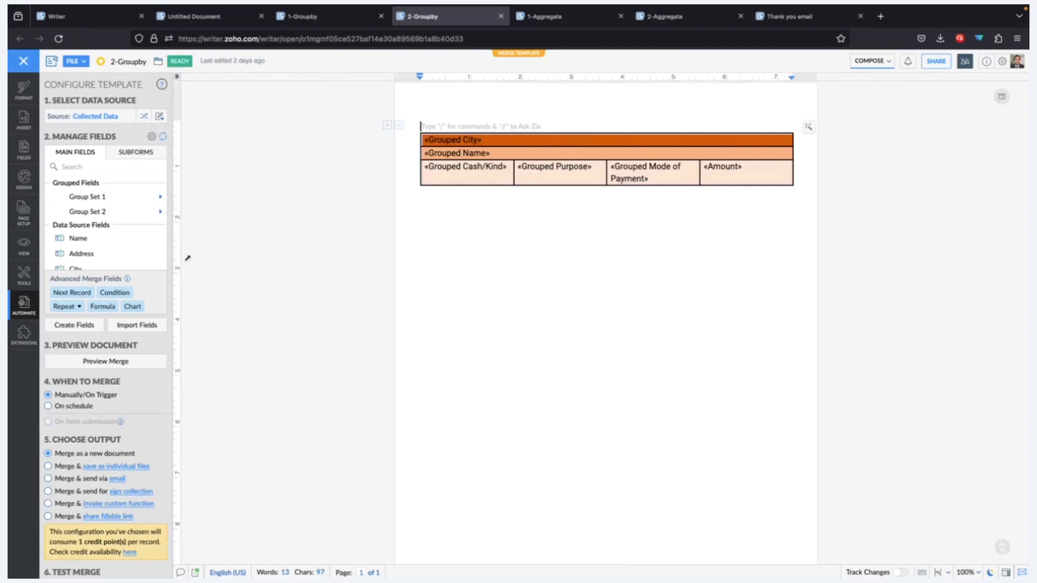
click(88, 361)
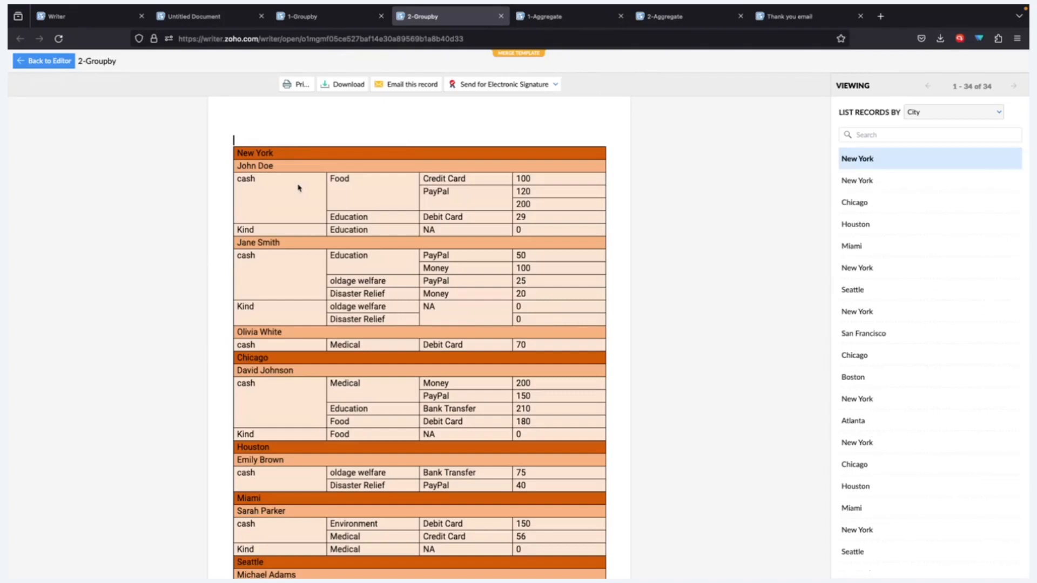
click(252, 181)
click(60, 64)
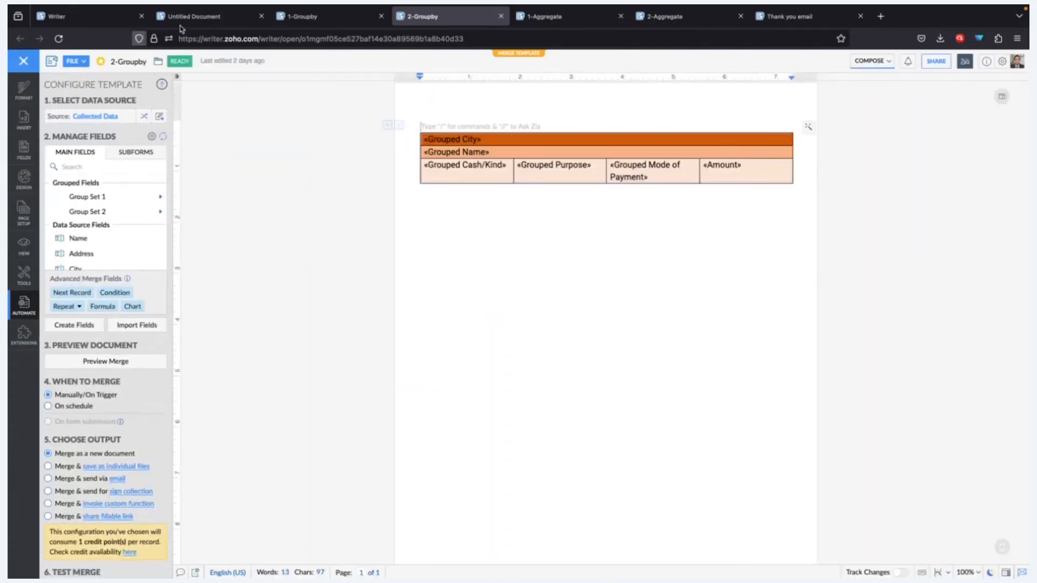
- Delete the entire table from the untitled document, leaving a blank page
click(216, 16)
click(496, 232)
key(Return)
key(Return)
key(shift+Up)
key(shift+Up)
key(shift+Up)
key(shift+Up)
key(shift+Up)
key(shift+Up)
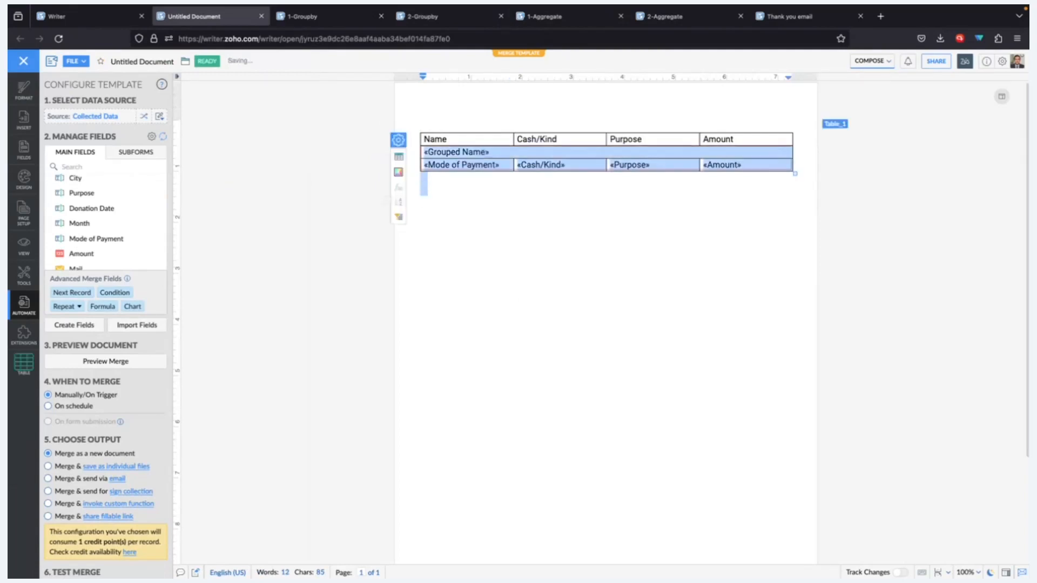
key(Delete)
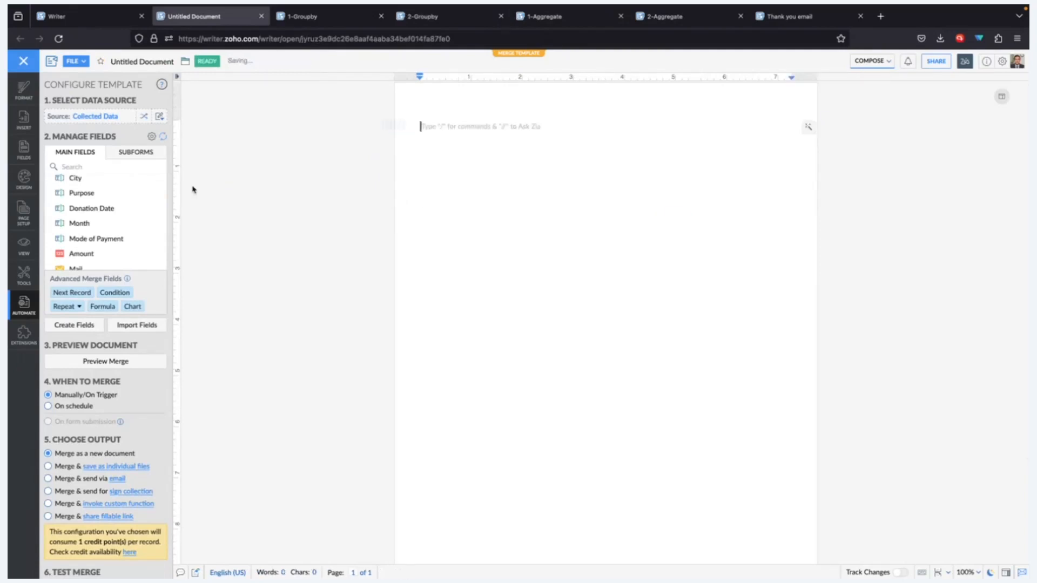
- Insert a new table with three rows and four columns on the blank page
click(29, 115)
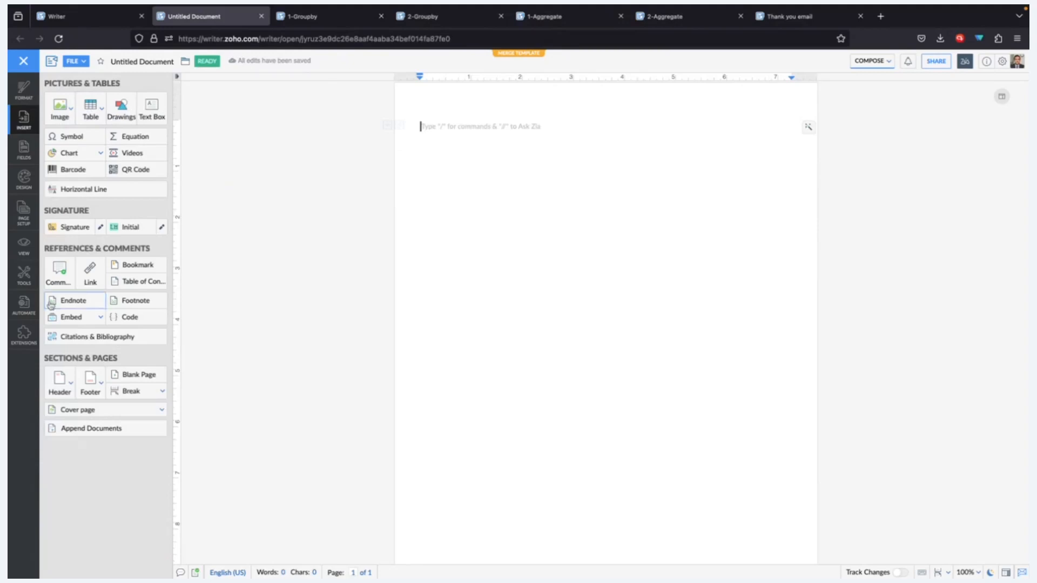
click(93, 112)
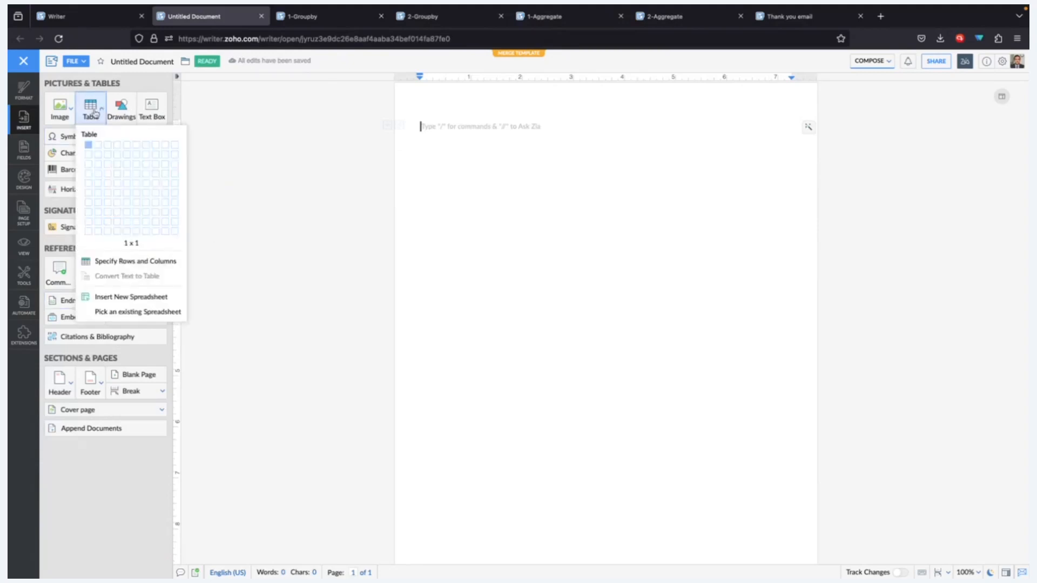
click(119, 160)
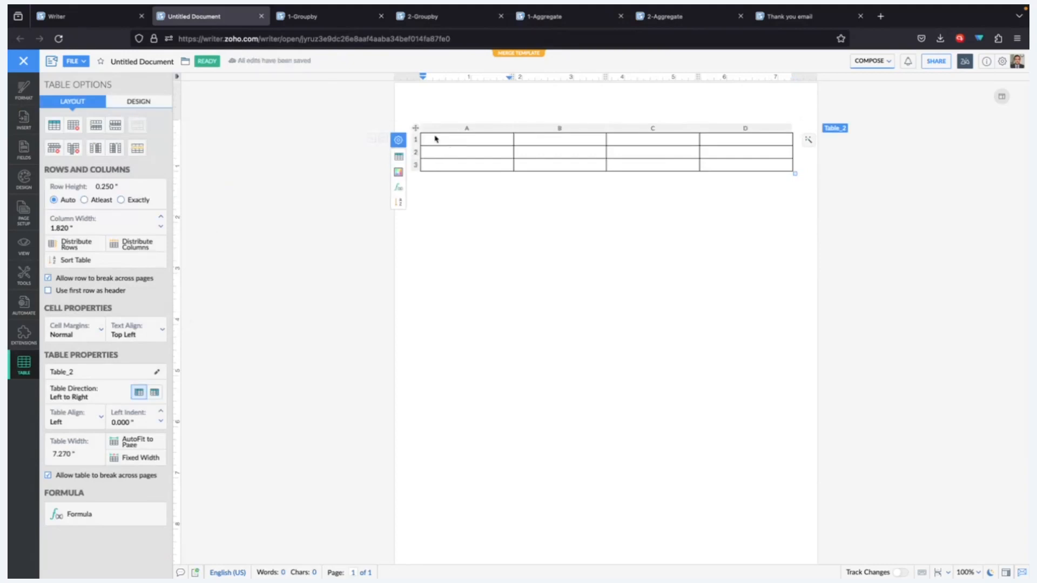
- Set all three rows of the new table to repeat
click(418, 131)
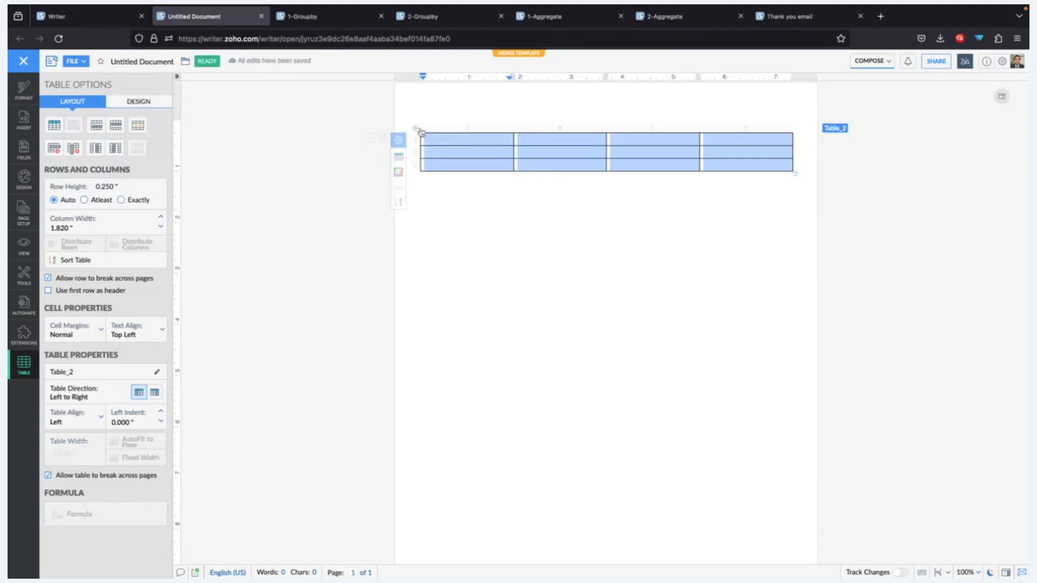
right_click(468, 146)
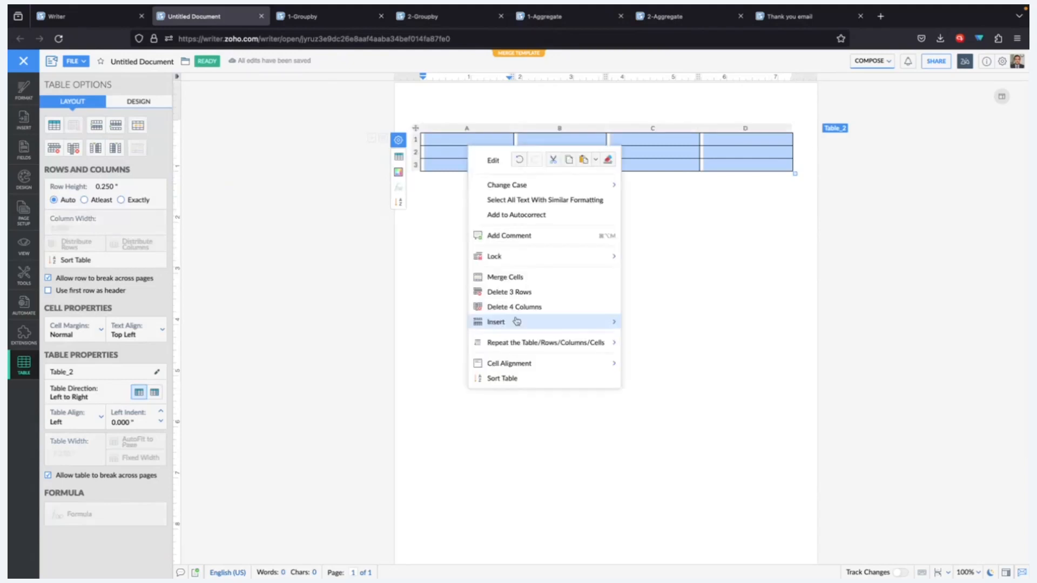
mouse_move(562, 343)
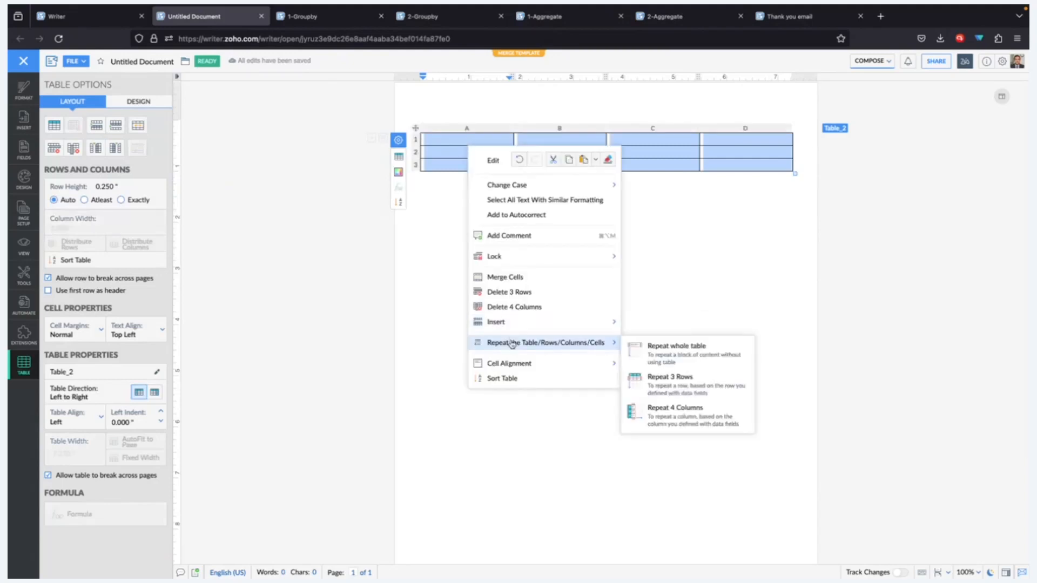
click(674, 380)
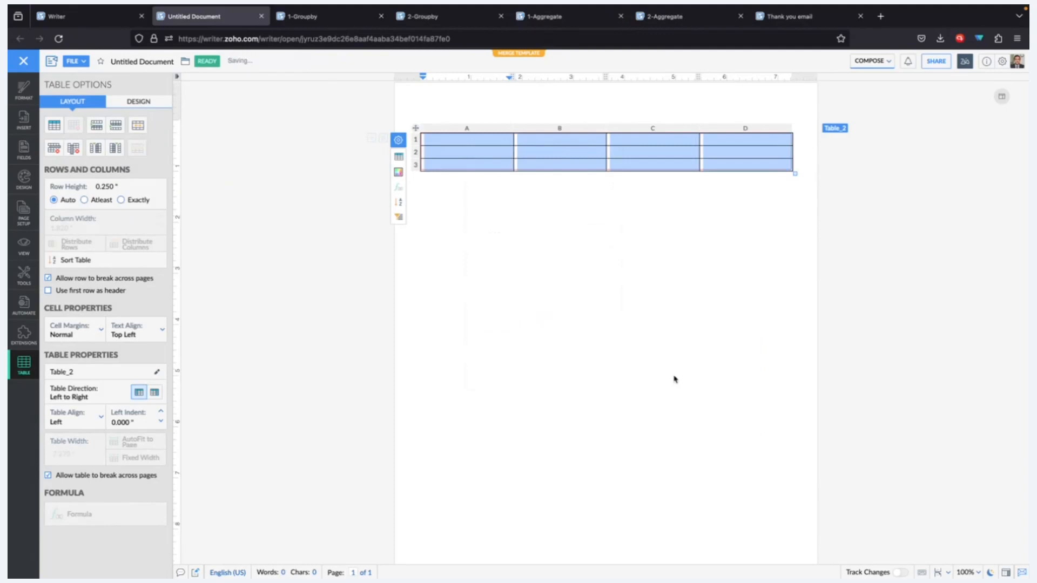
- Insert the City merge field in the first cell of the table and apply Group by to it
click(494, 157)
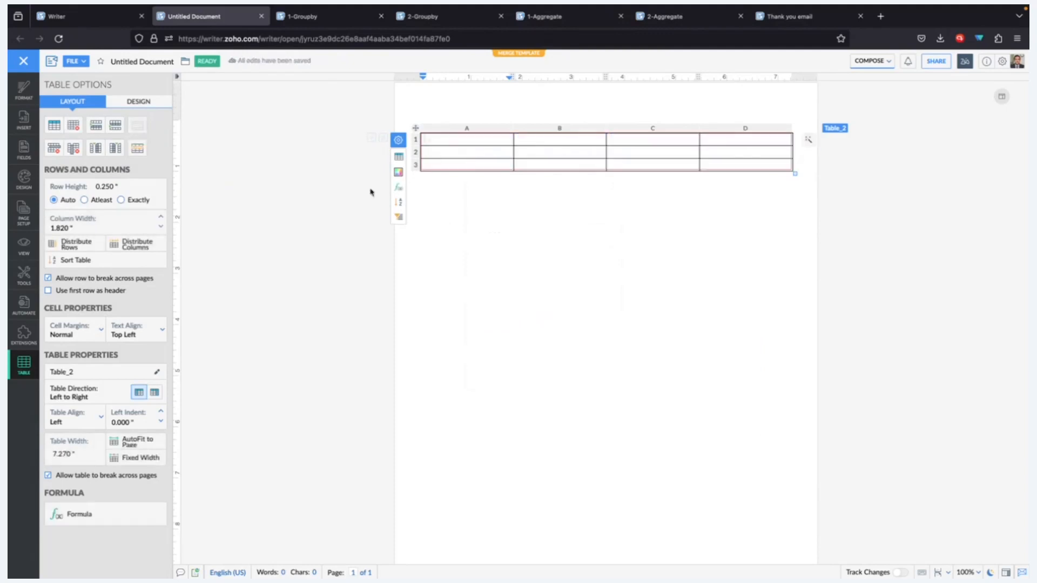
click(26, 131)
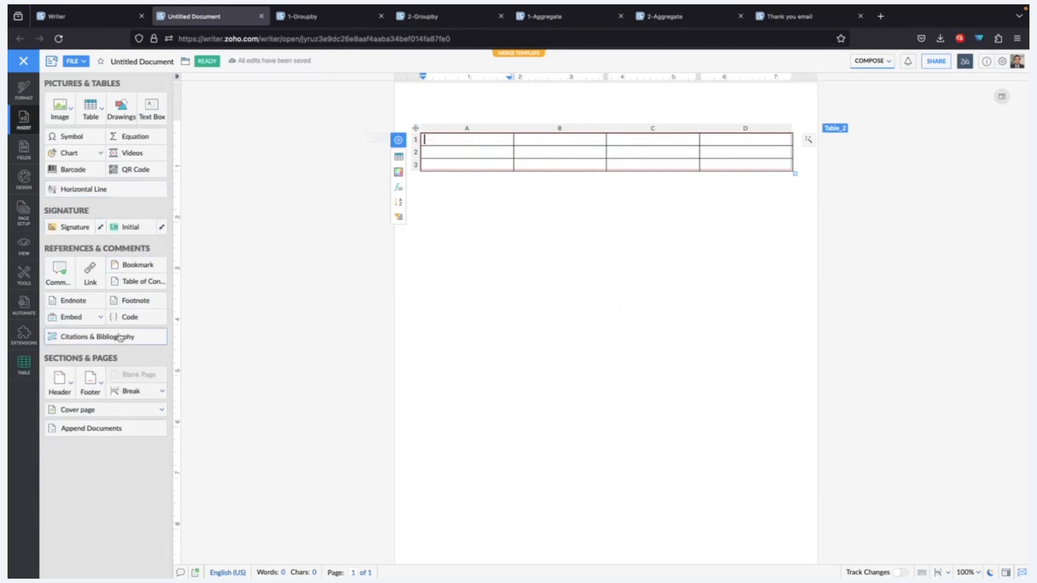
click(24, 304)
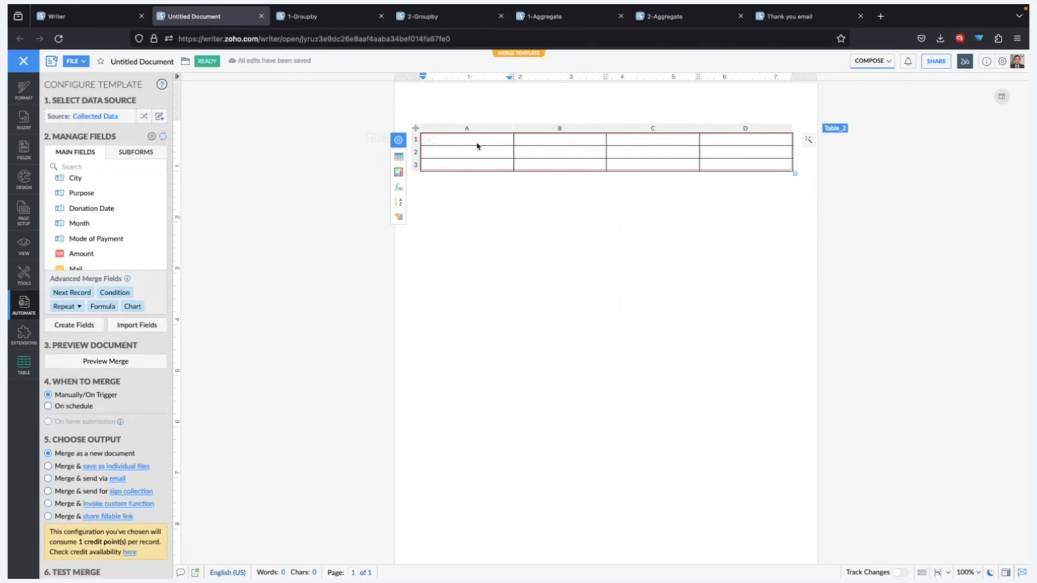
click(95, 180)
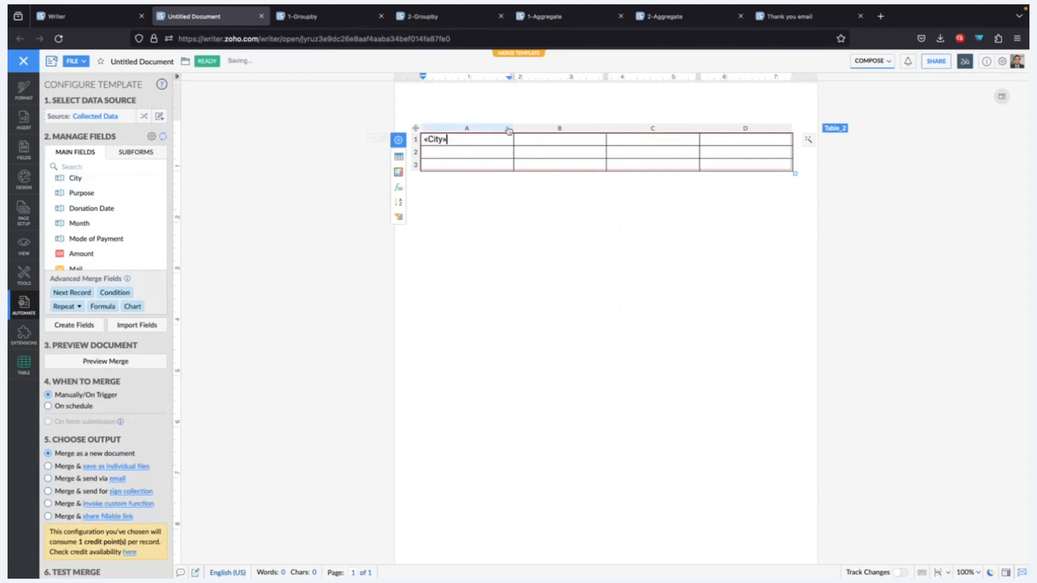
click(441, 138)
click(445, 118)
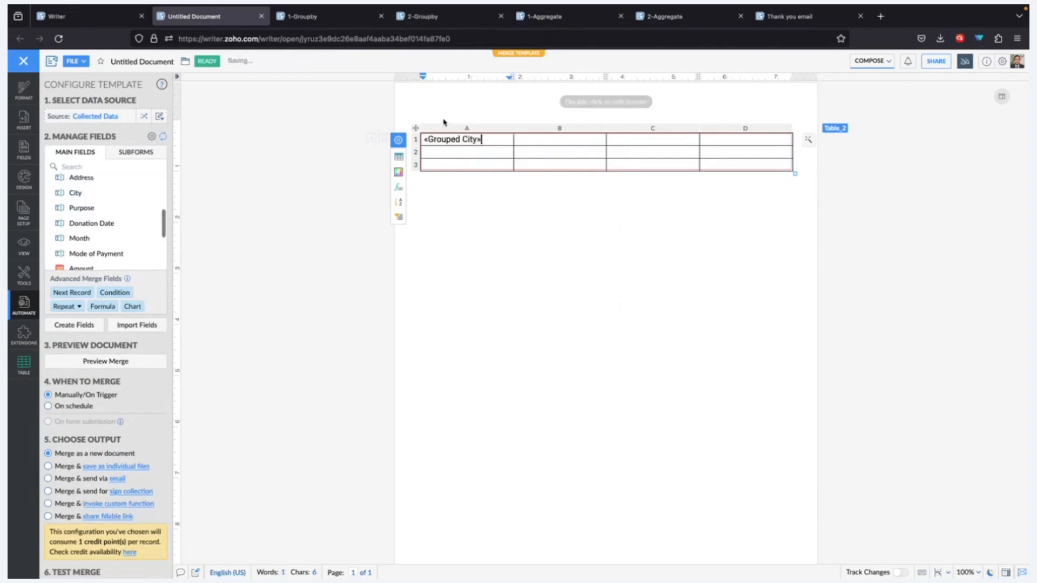
click(457, 155)
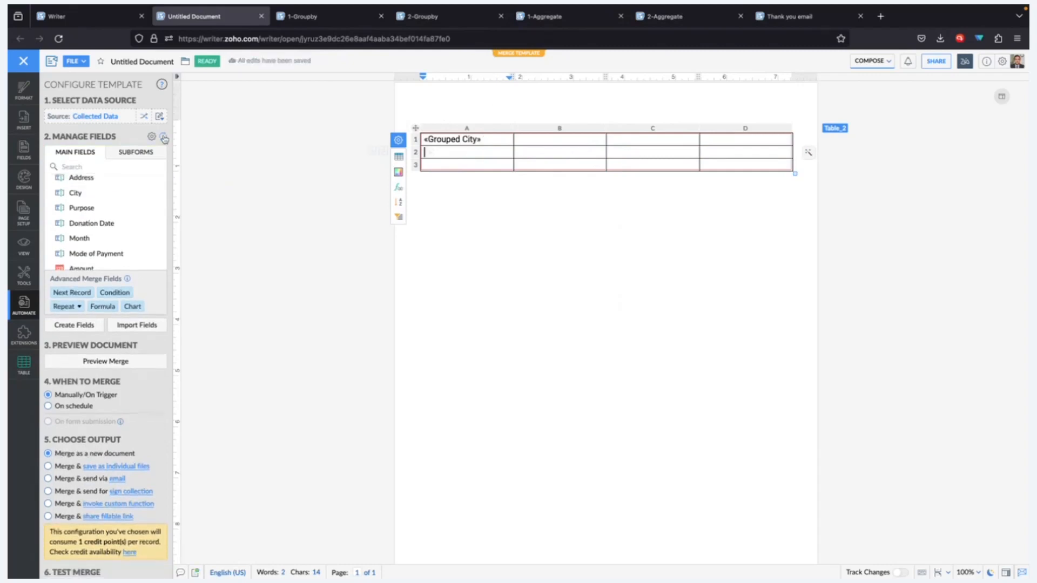
scroll(108, 216, down, 3)
click(102, 228)
click(524, 153)
scroll(94, 259, down, 2)
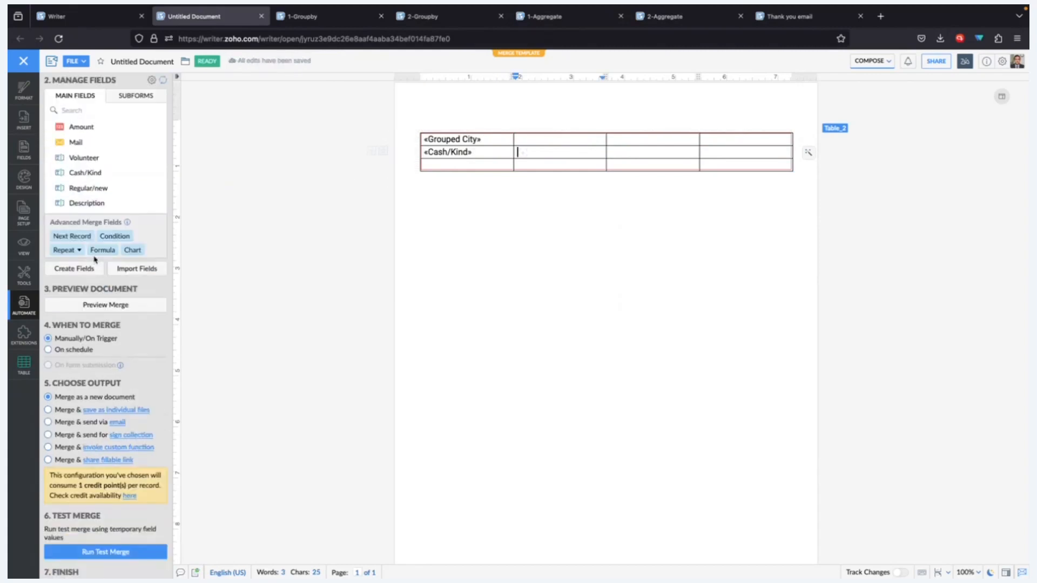
click(479, 155)
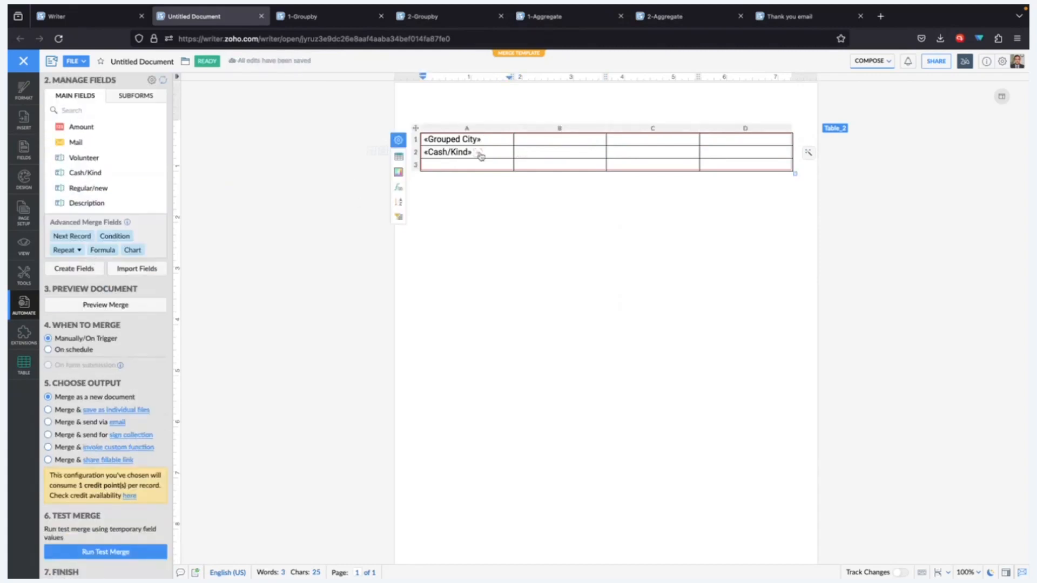
key(BackSpace)
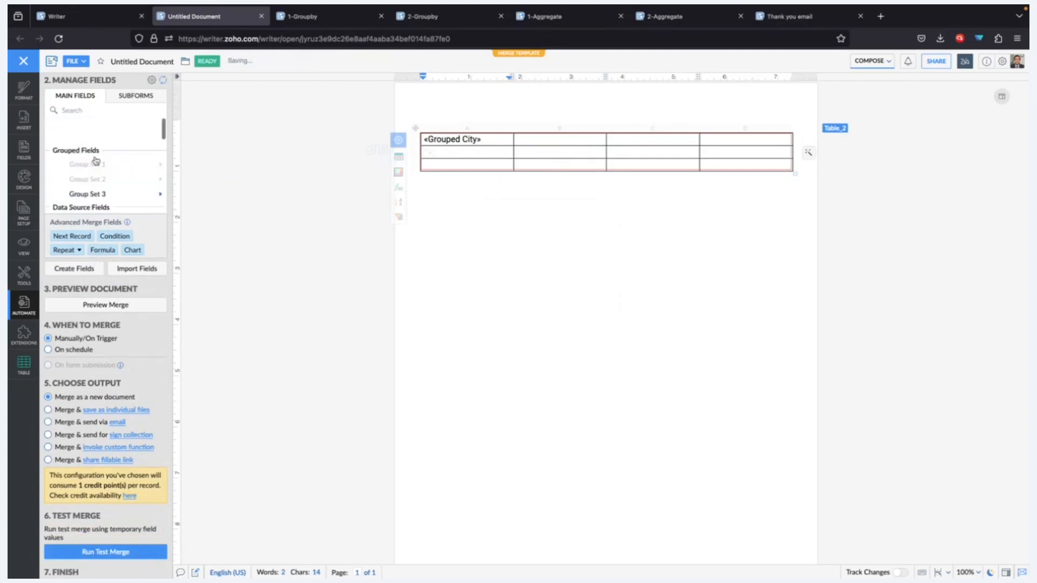
- Insert Name in the second row and Cash/Kind, Mode of Payment, Purpose and Amount across the third row
click(483, 165)
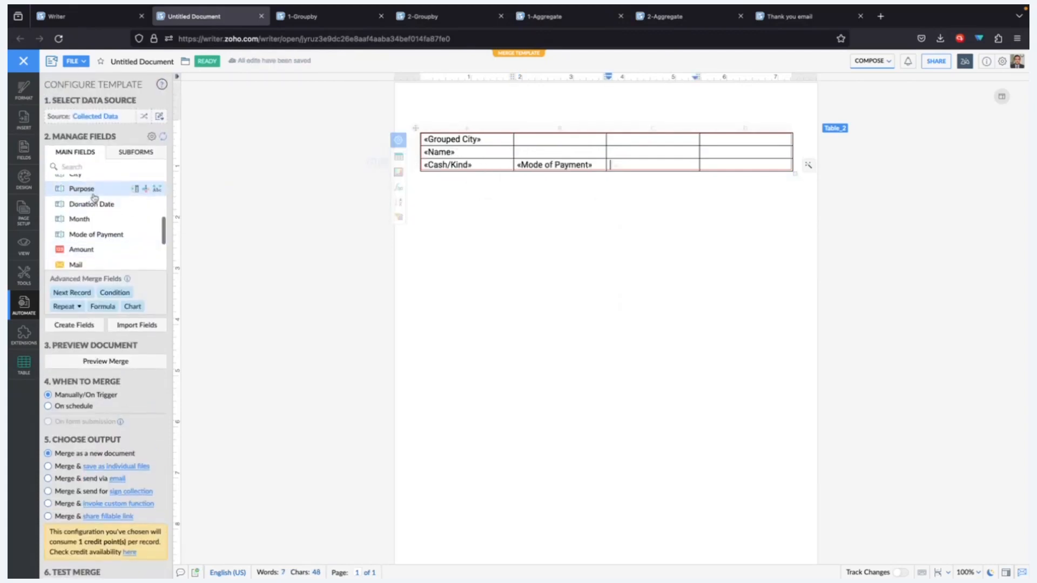
click(95, 190)
scroll(104, 241, down, 1)
click(100, 229)
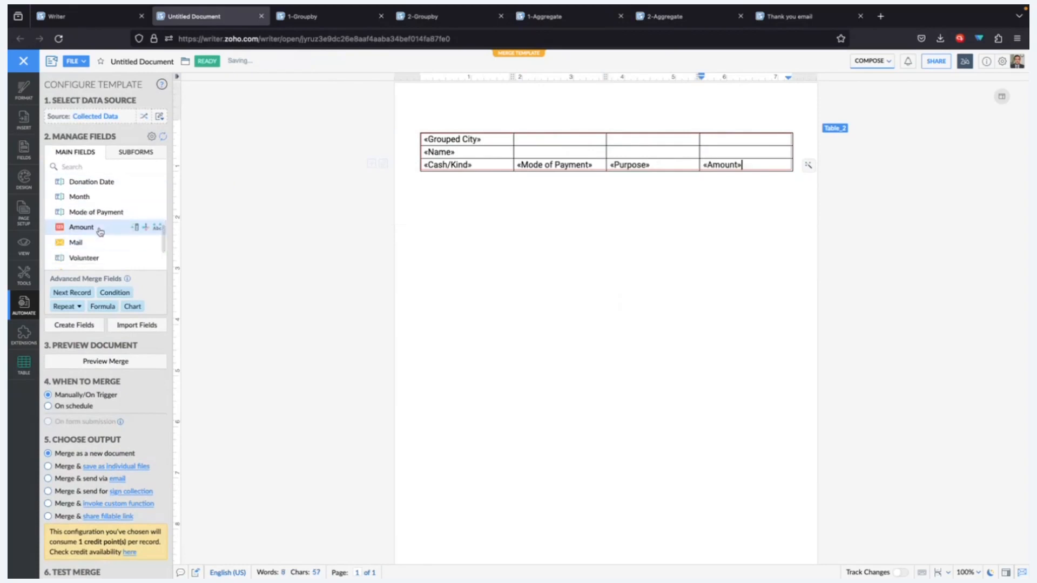
- Merge the cells of the City row and those of the Name row into one full-width cell each
click(495, 155)
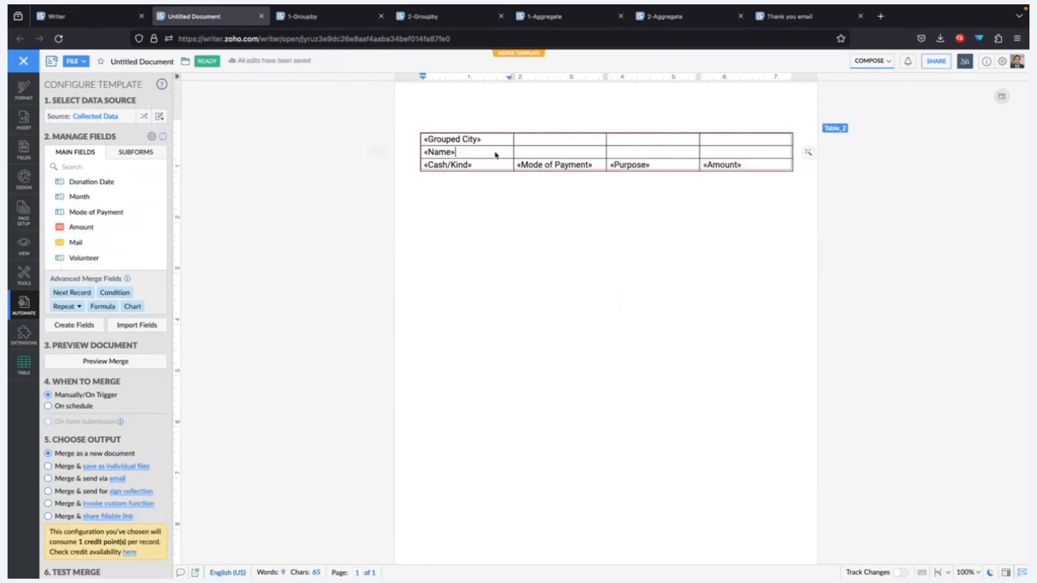
drag(496, 155, 745, 152)
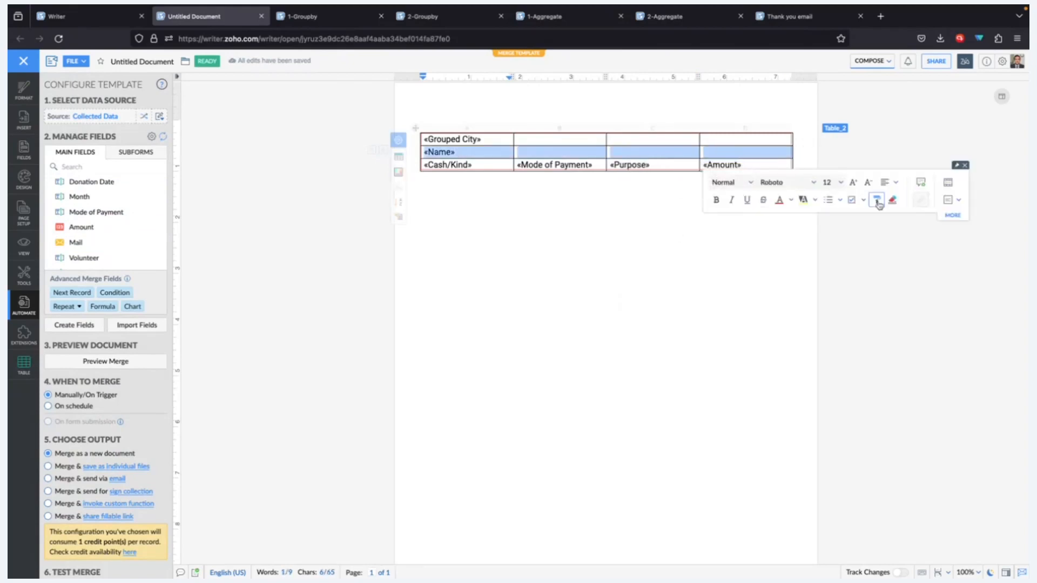
right_click(663, 154)
click(702, 317)
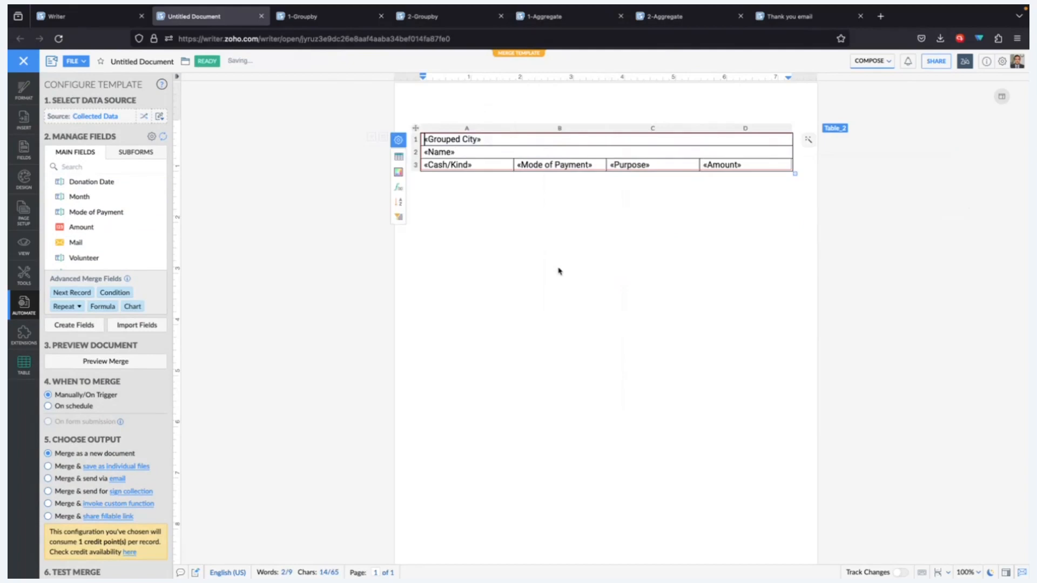
click(559, 271)
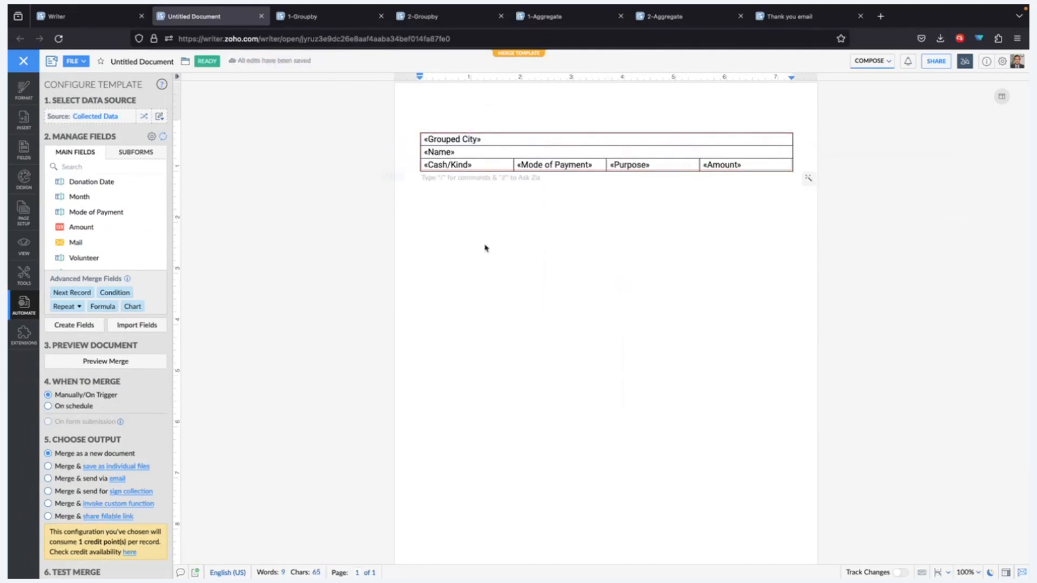
scroll(121, 240, down, 2)
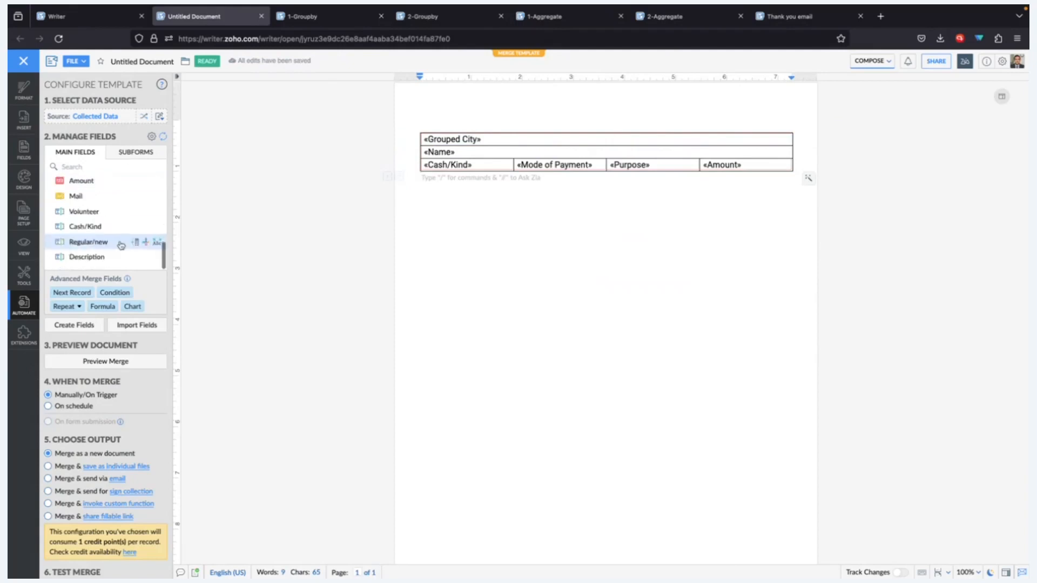
scroll(123, 211, up, 5)
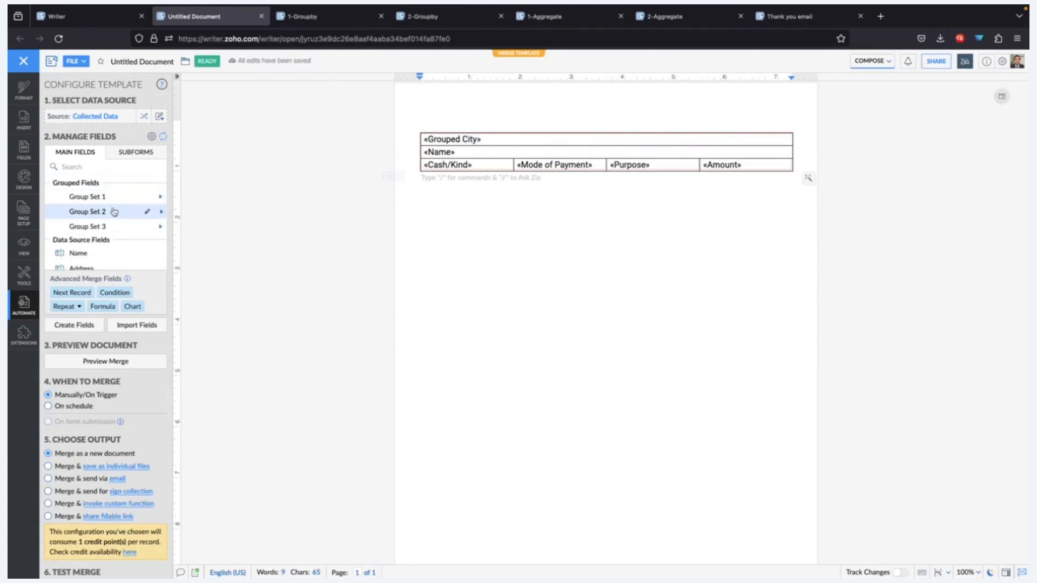
- Review the Group By settings of Group Set 1, including its group set name, and leave them without saving
click(146, 197)
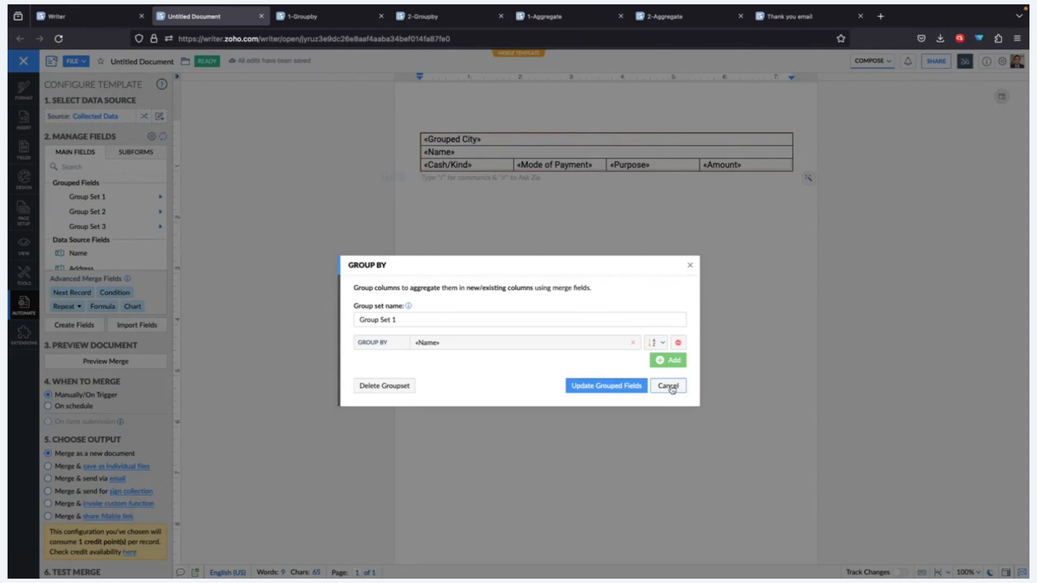
triple_click(408, 320)
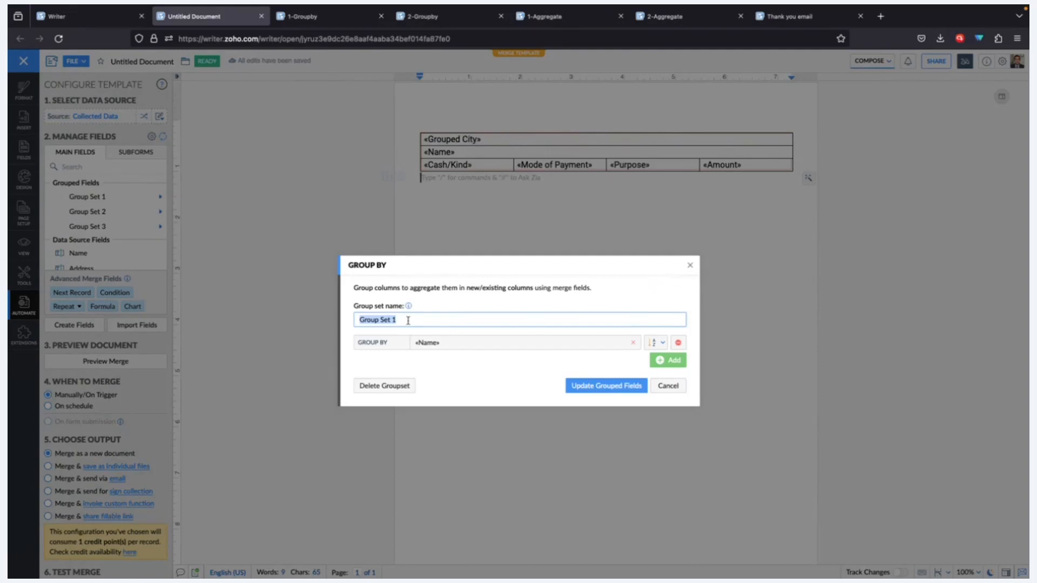
click(668, 385)
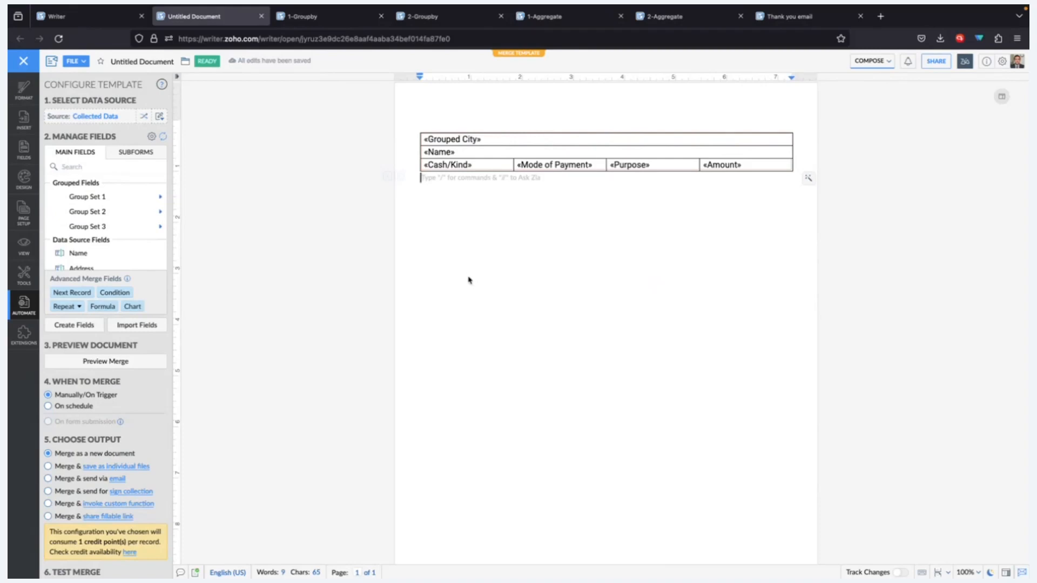
- Add Name as the second grouping level after City in the Group By settings of Group Set 3
click(463, 168)
click(495, 165)
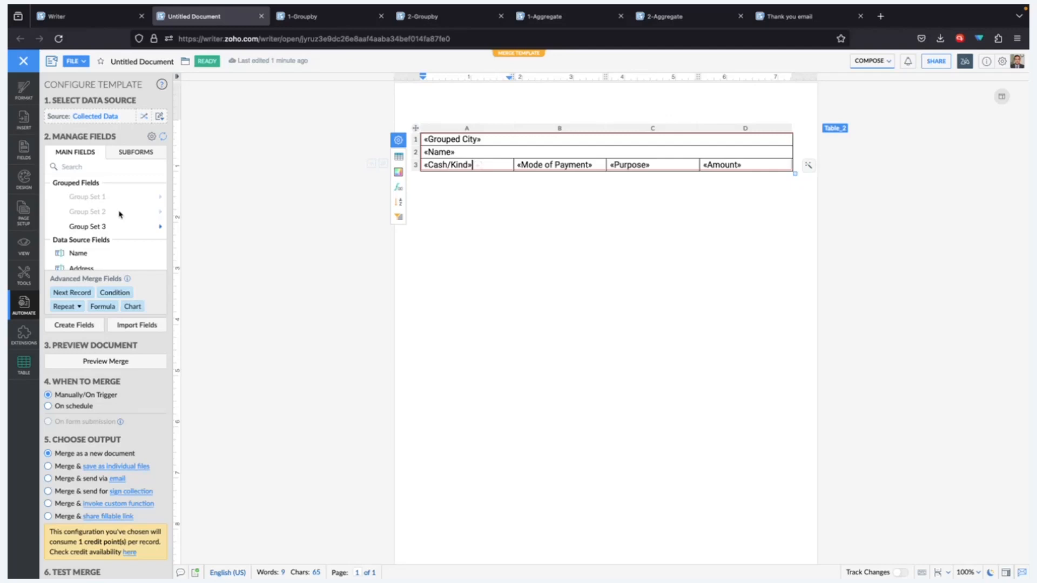
click(160, 227)
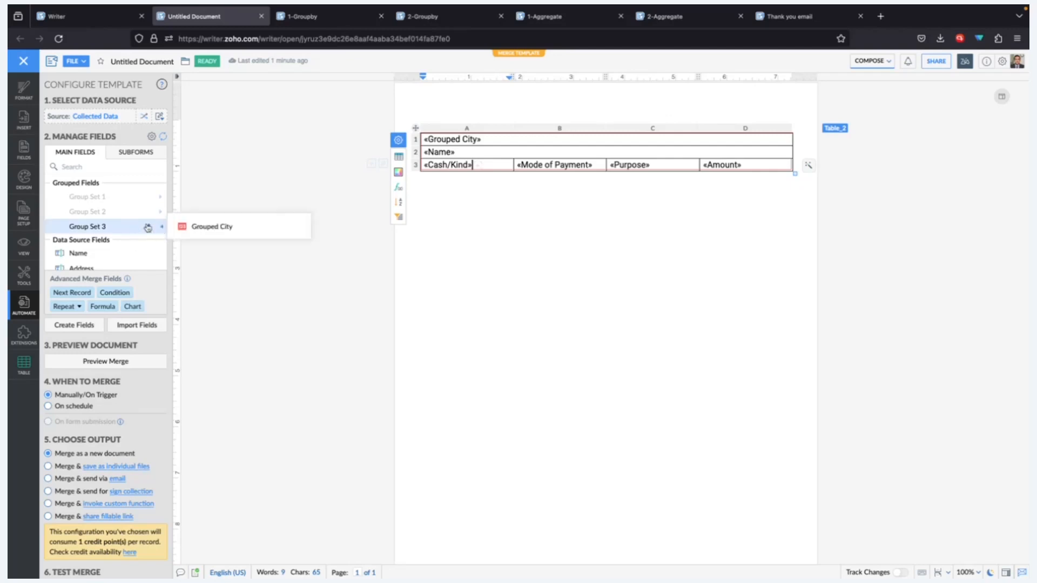
click(147, 227)
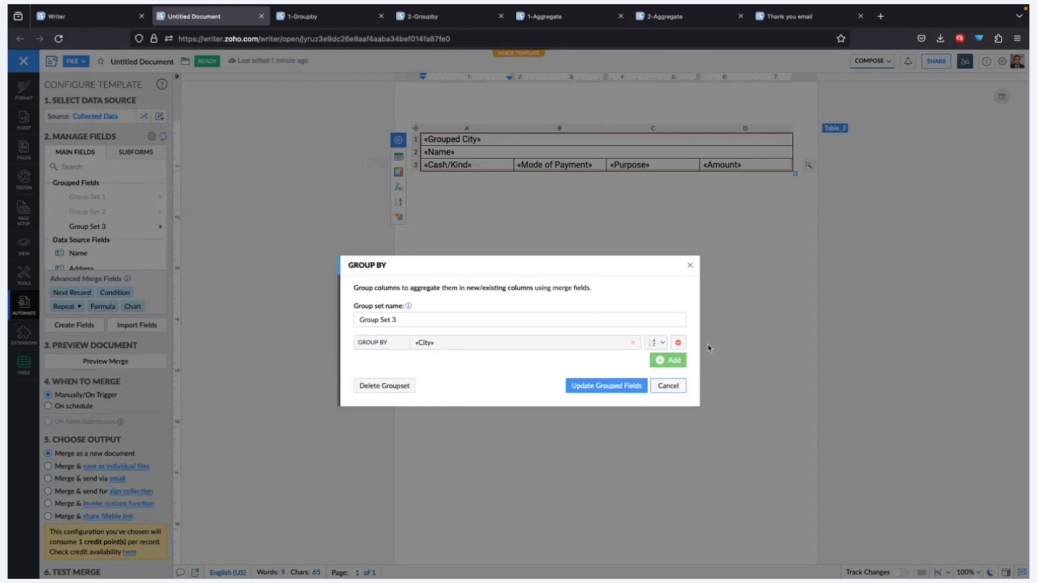
click(666, 361)
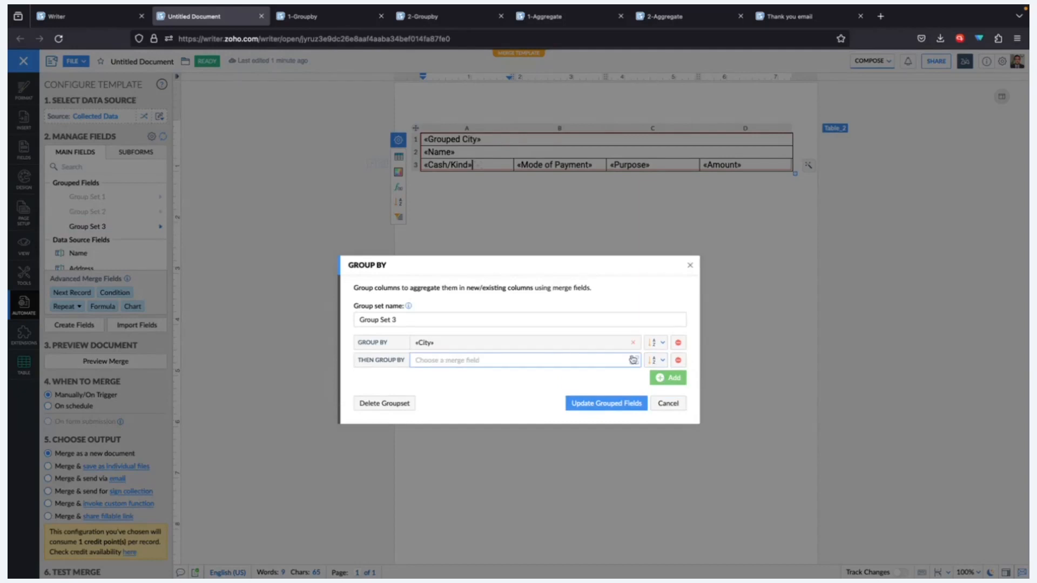
click(634, 360)
click(606, 390)
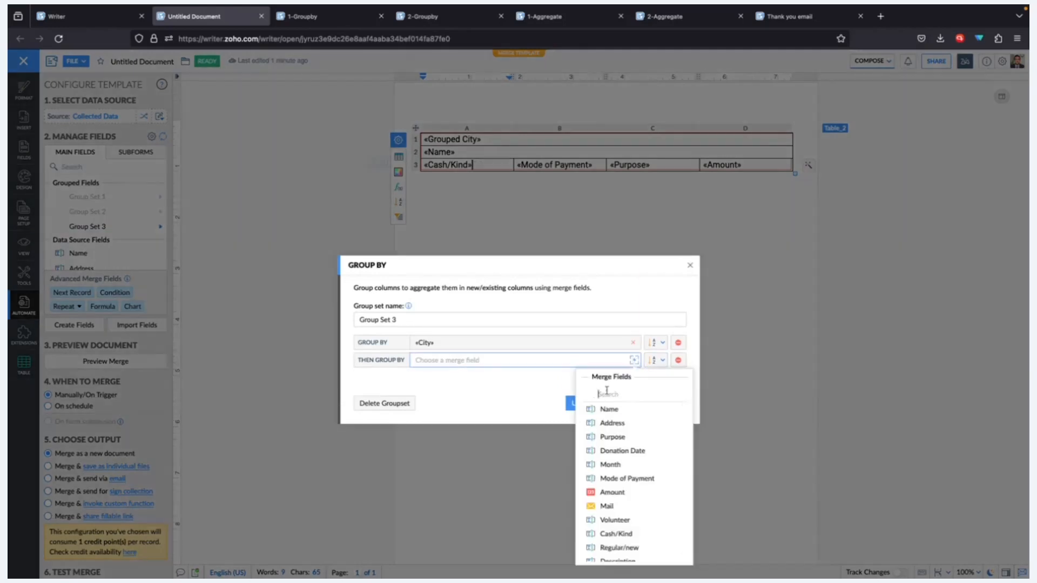
text(name)
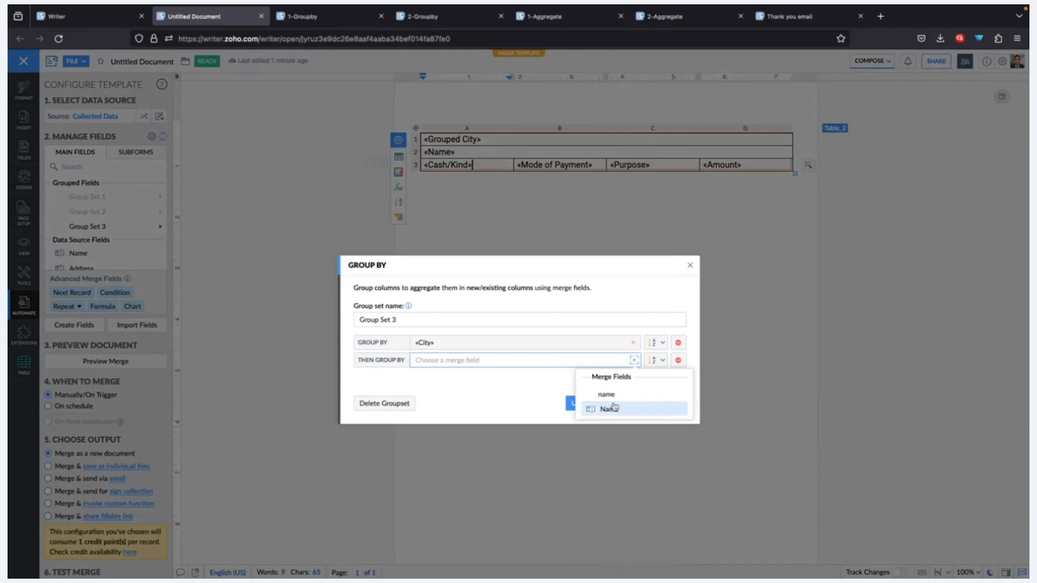
click(614, 409)
click(494, 387)
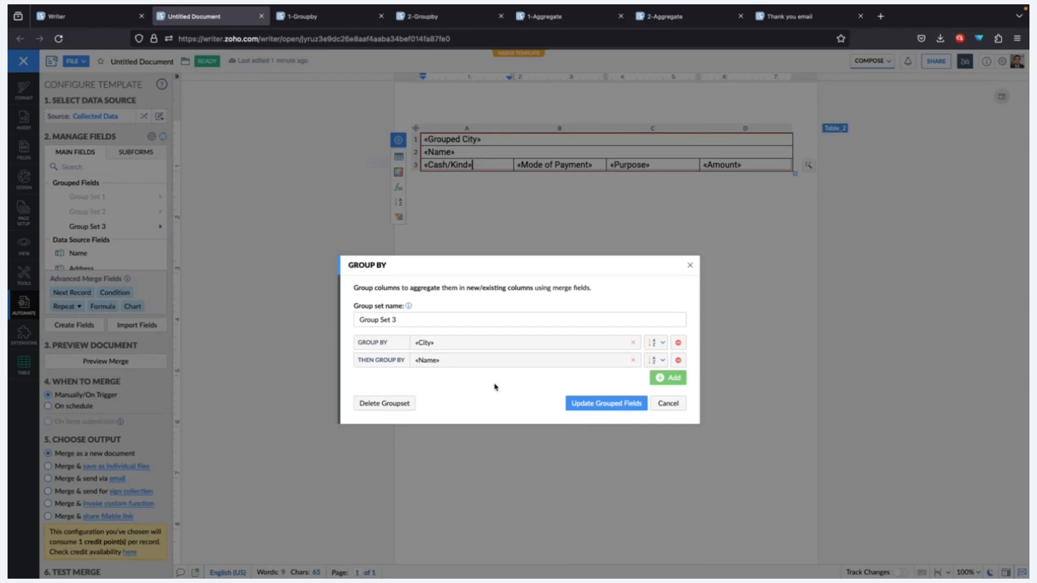
- Add Cash/Kind as the third grouping level of Group Set 3 and close the Group By settings
click(657, 377)
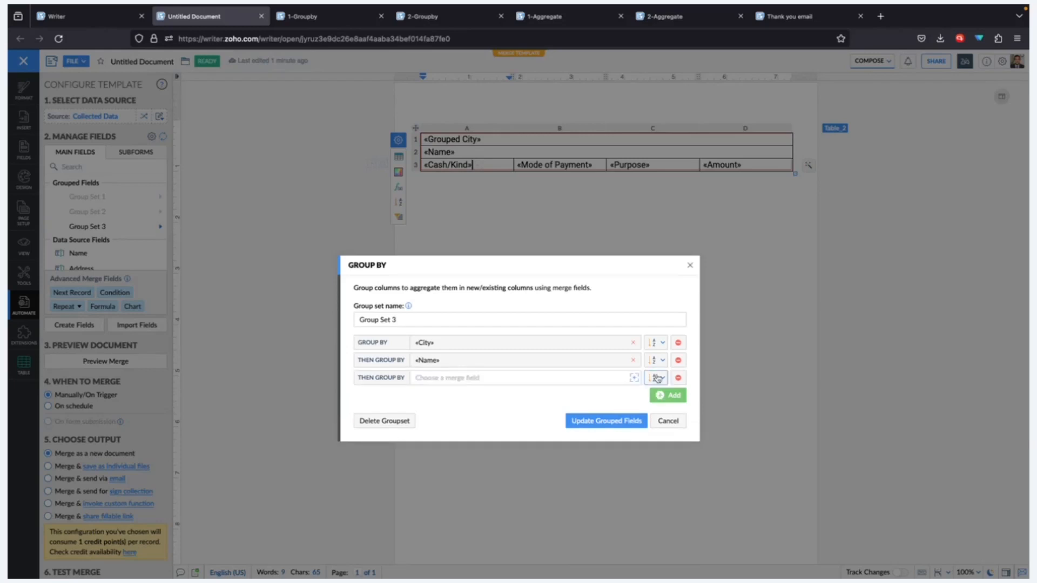
click(480, 380)
text(cash)
click(600, 432)
click(589, 431)
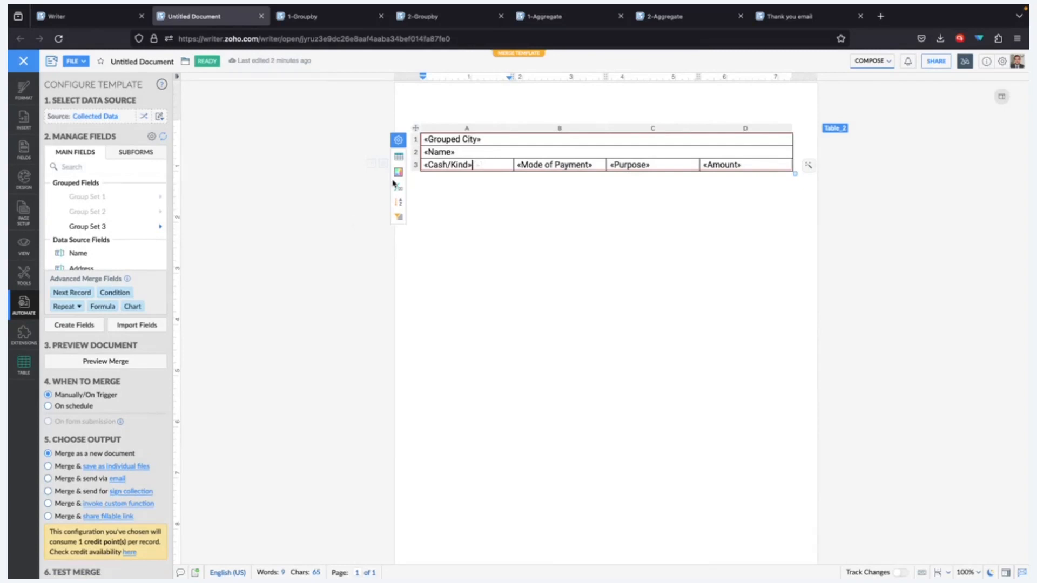
- Change the Name, Cash/Kind and Mode of Payment merge fields in the table to grouped fields
click(437, 153)
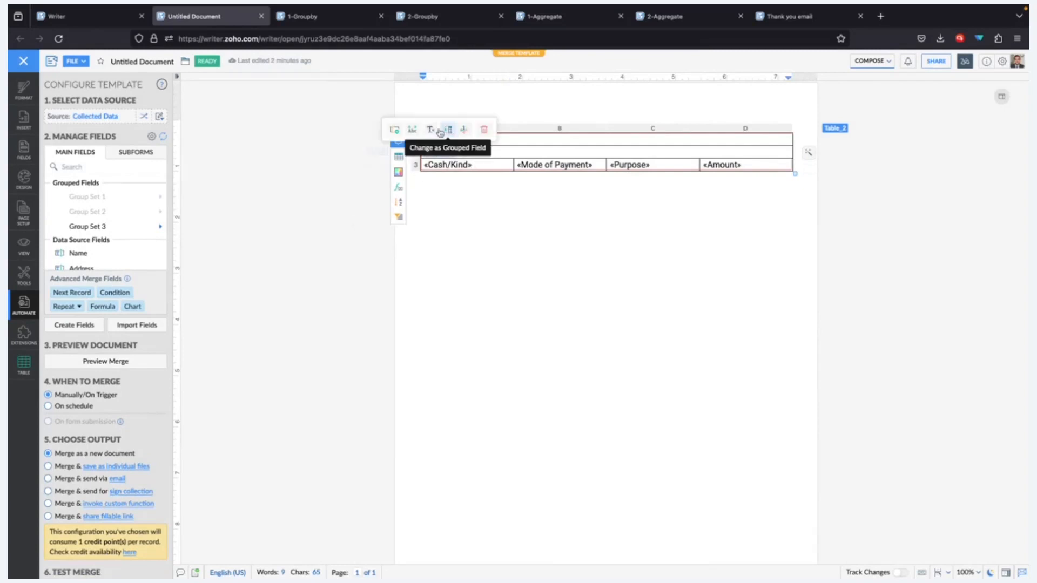
click(447, 131)
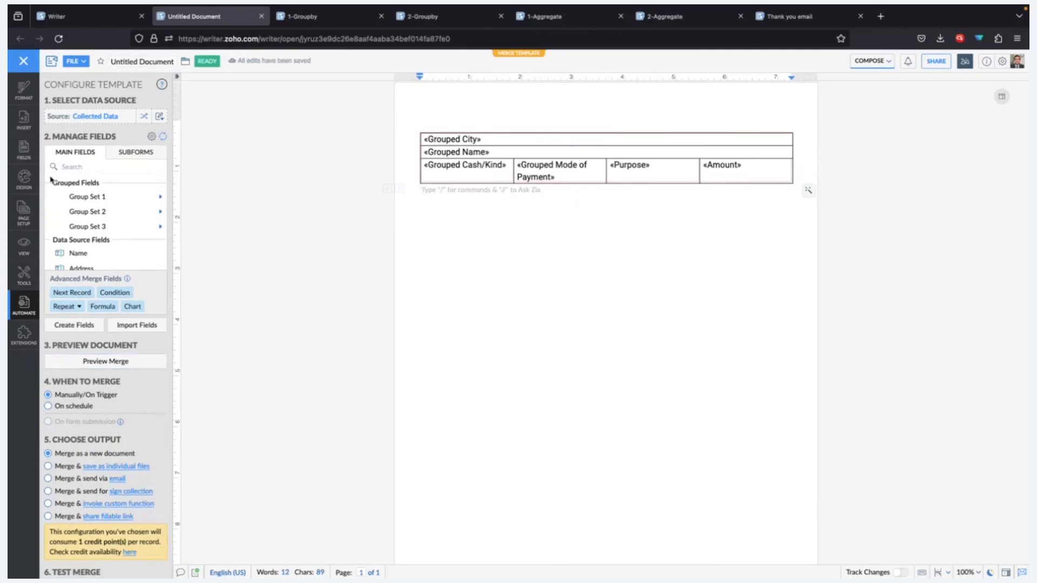
- Apply the green table theme with a solid header row and thin green cell borders to the merge field table
click(27, 183)
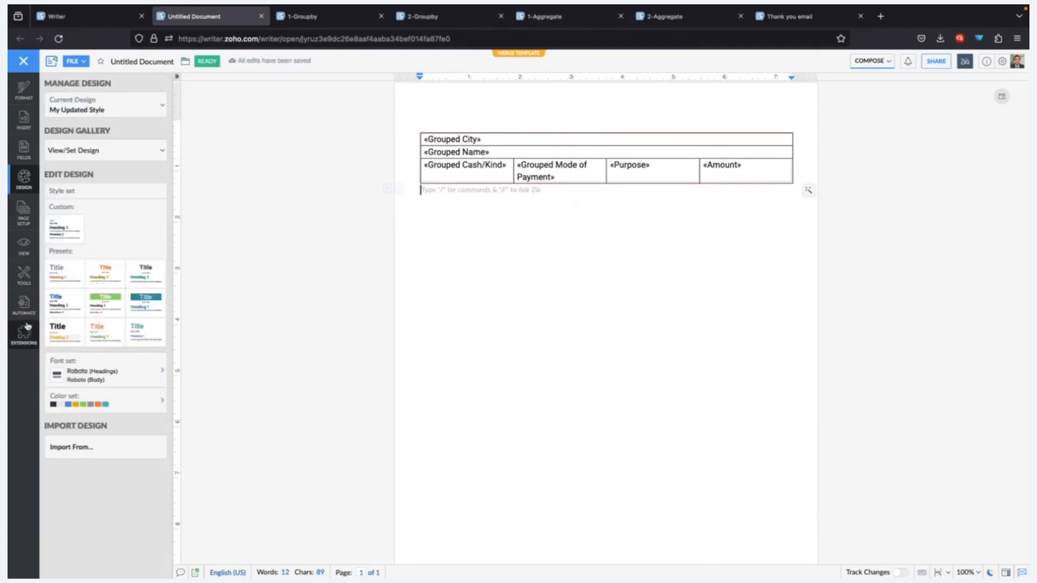
click(474, 168)
click(34, 371)
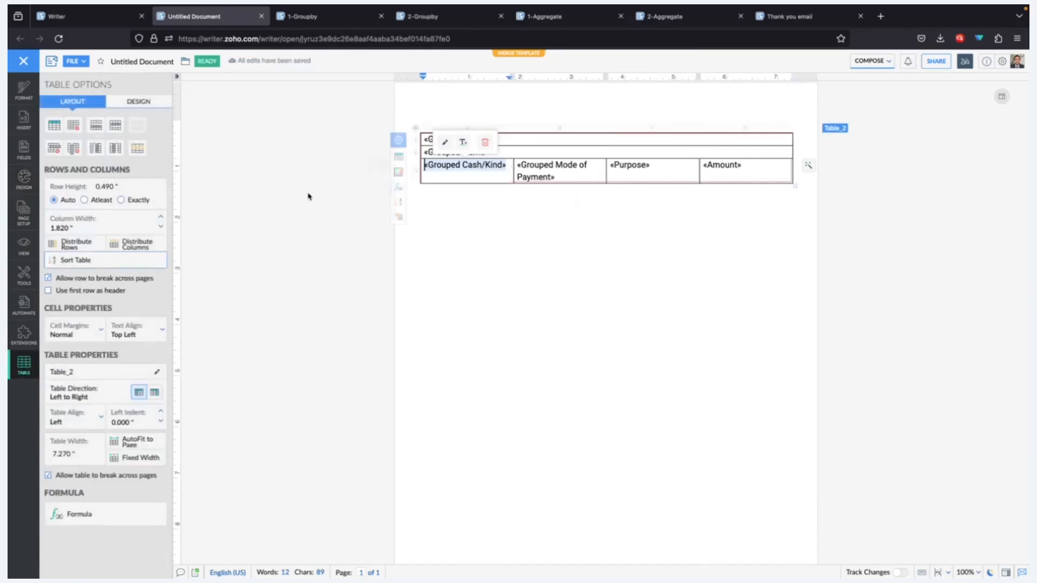
click(146, 103)
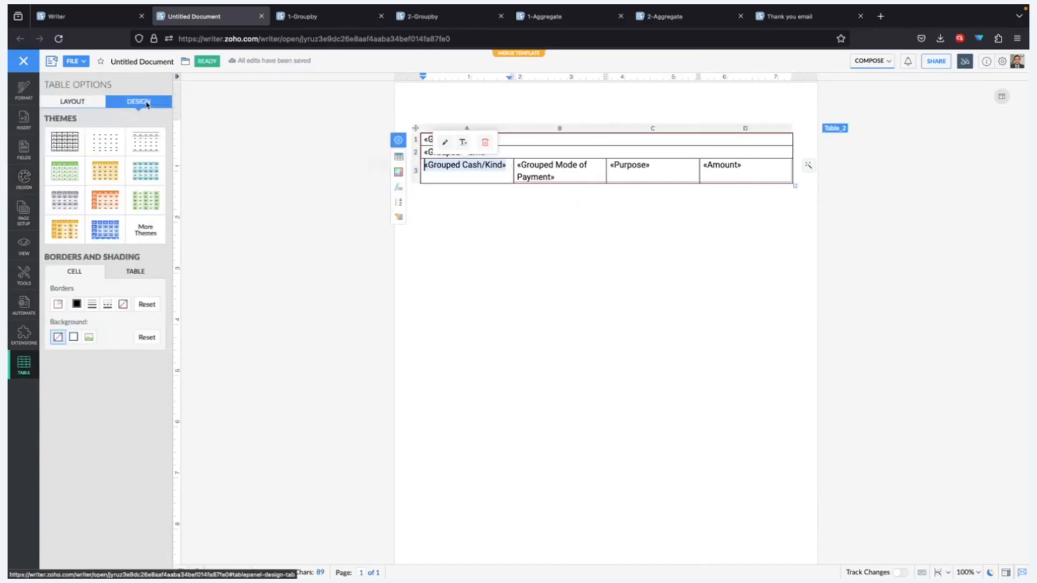
click(145, 230)
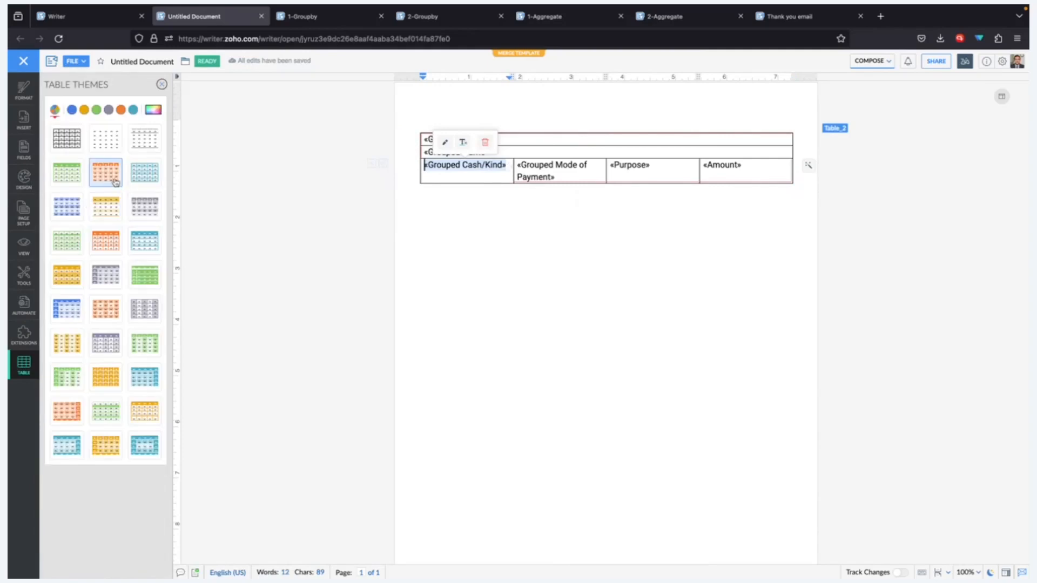
click(115, 182)
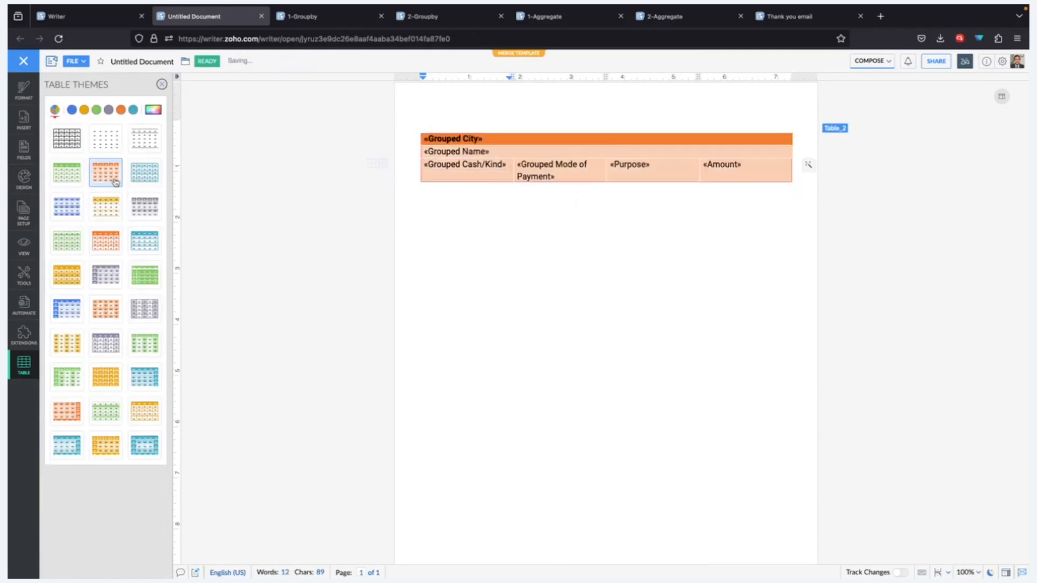
click(133, 176)
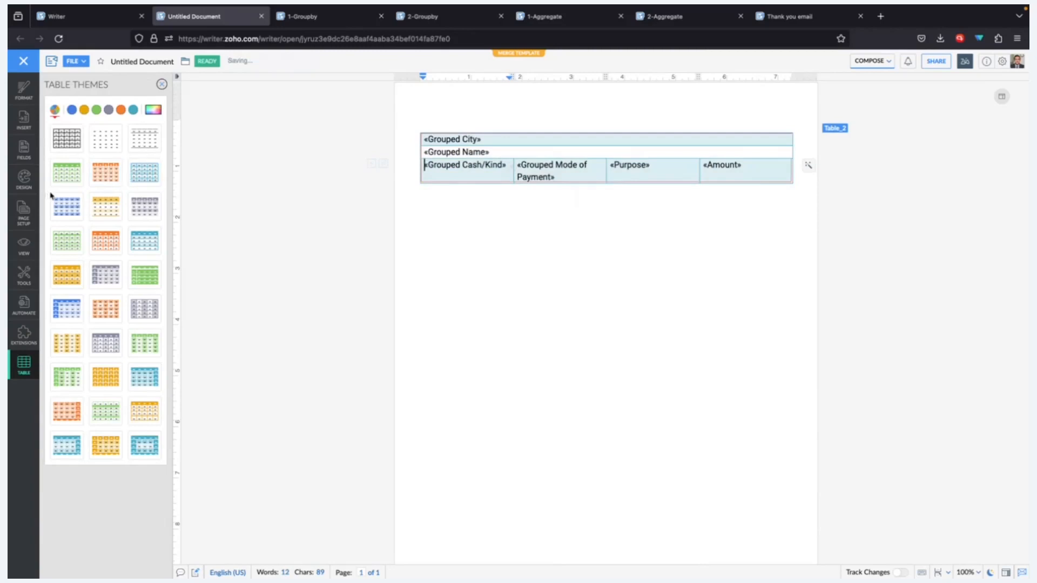
click(70, 218)
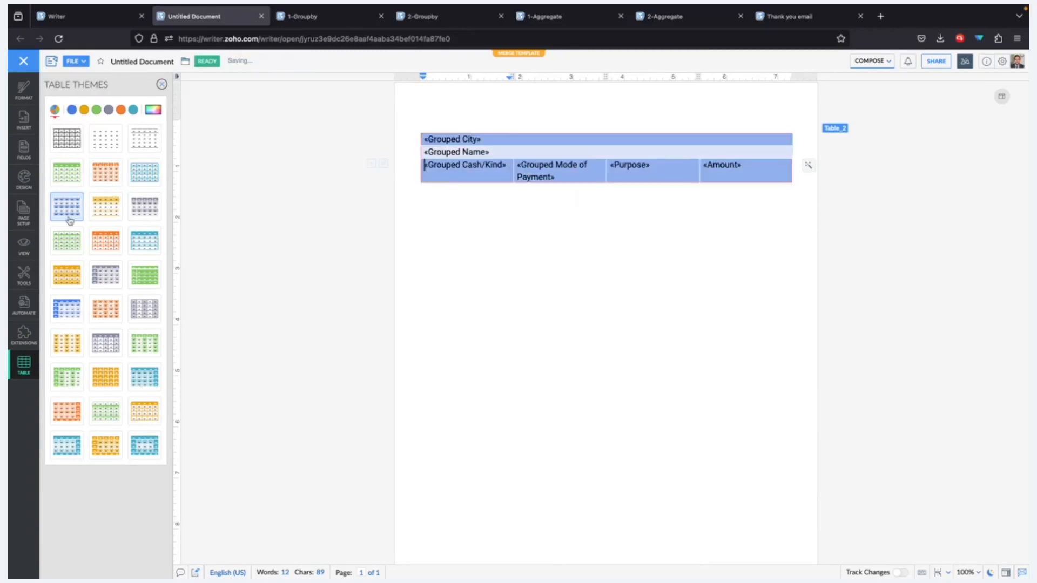
click(67, 173)
click(528, 213)
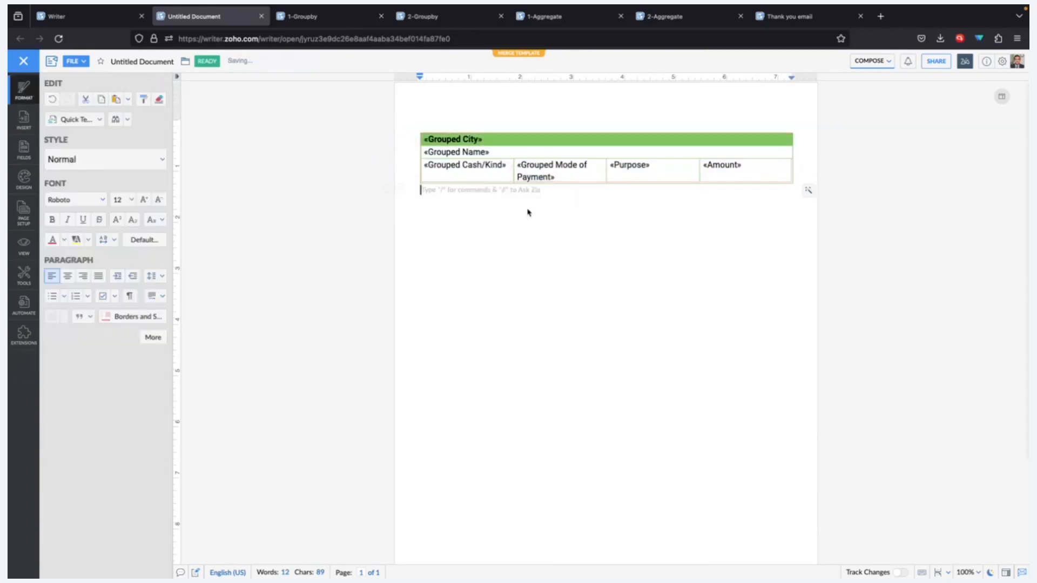
- Preview the merge, examine how donations are grouped by city, name, cash/kind and mode of payment, and return to the editor
click(24, 304)
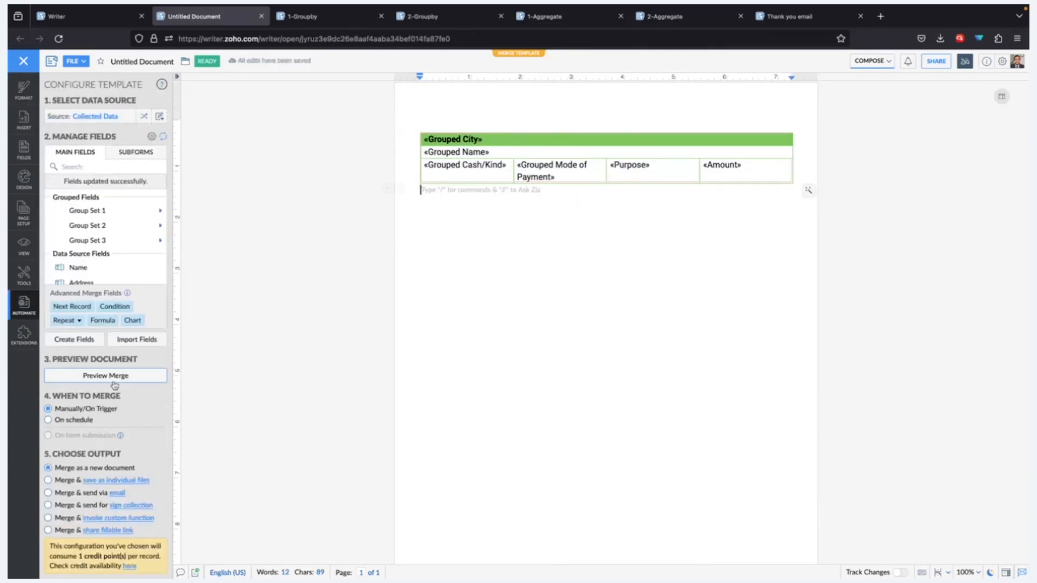
click(113, 381)
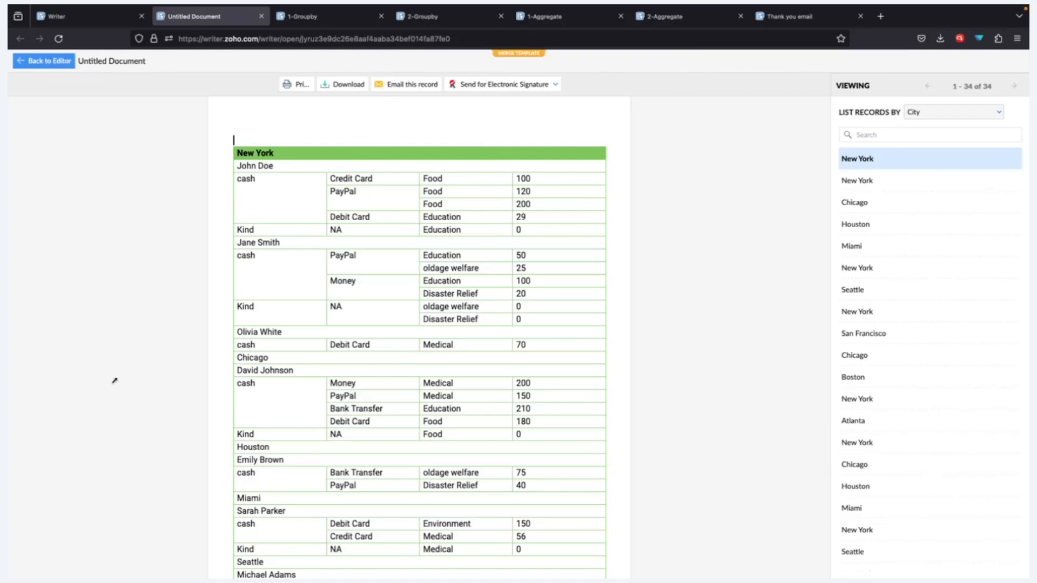
double_click(432, 195)
drag(439, 202, 395, 198)
click(396, 200)
scroll(395, 199, down, 2)
scroll(394, 199, up, 2)
click(48, 61)
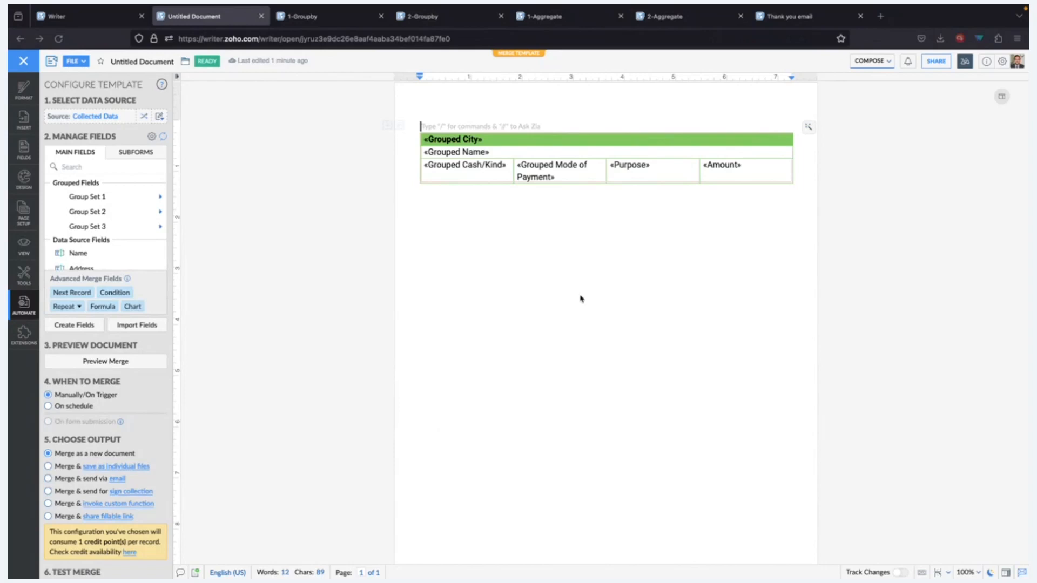
- Switch to the presentation and advance to the Data Summarization slide
key(super+Tab)
key(Right)
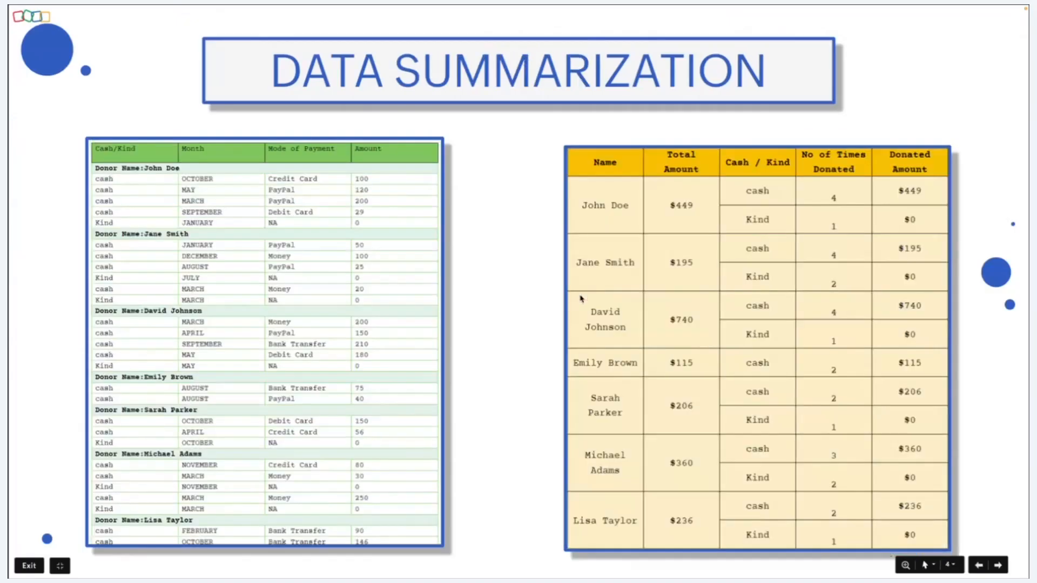
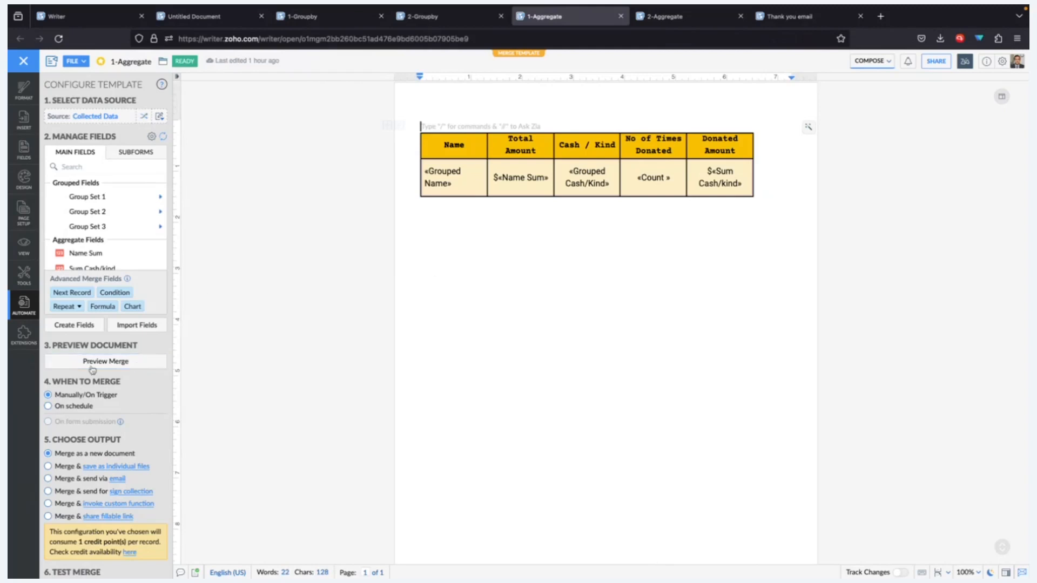
- Preview the merge of the 1-Aggregate template, look through the summarized donations per name, and return to the editor
click(106, 361)
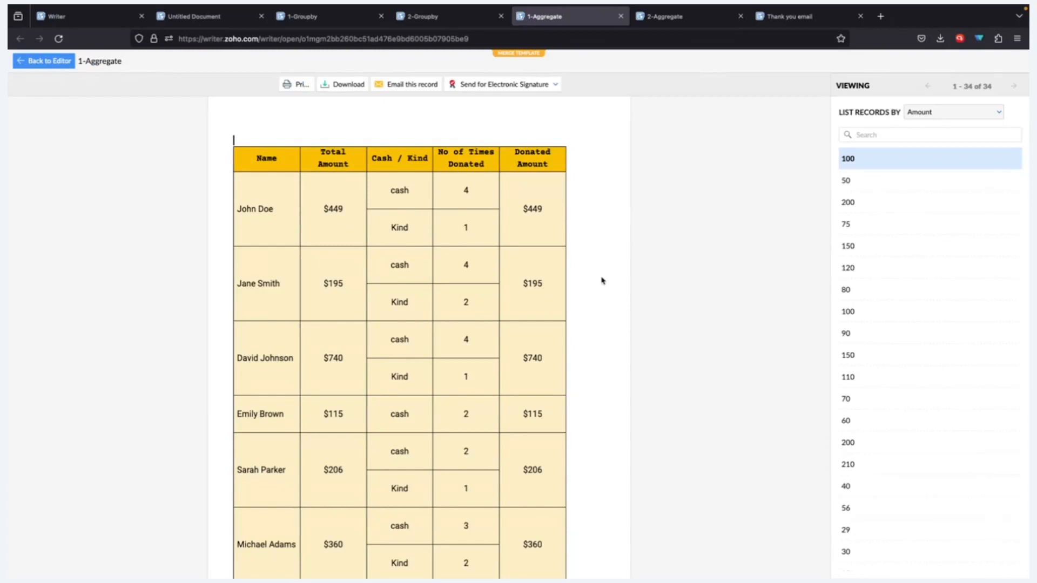
scroll(602, 280, down, 2)
click(54, 61)
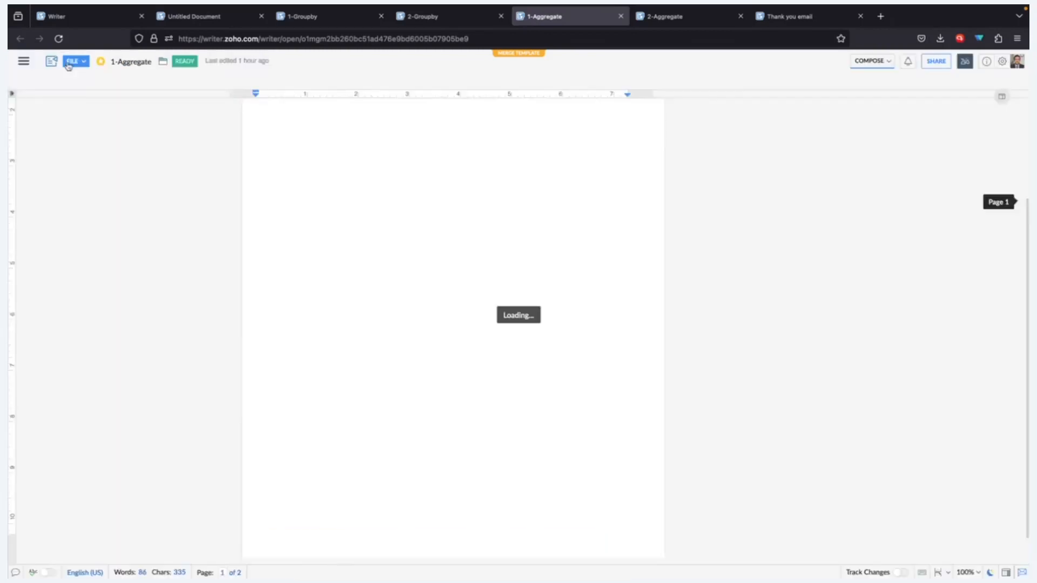
- Insert a table with two rows and five columns in the empty Untitled Document
click(228, 20)
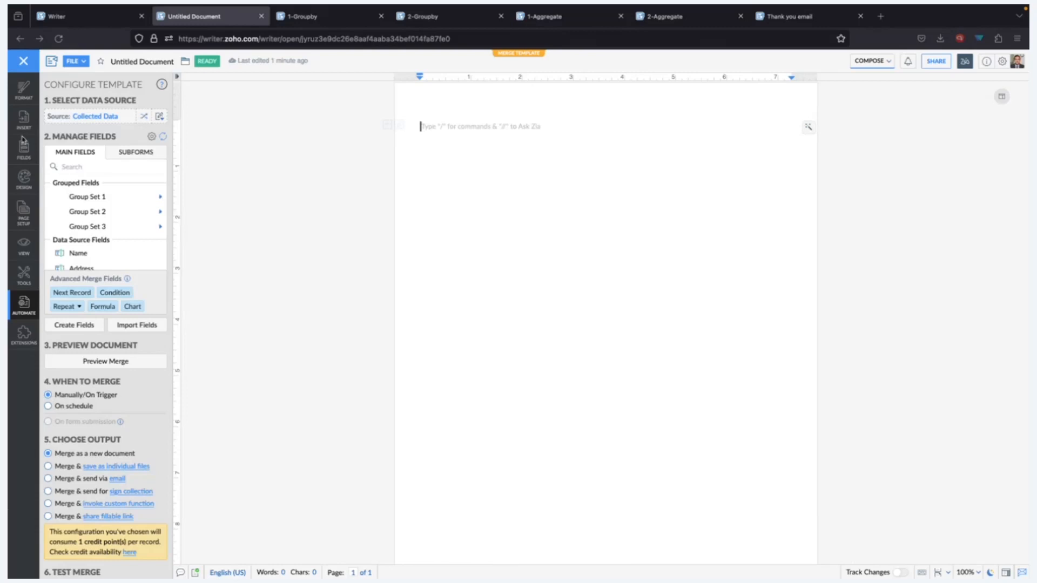
click(24, 119)
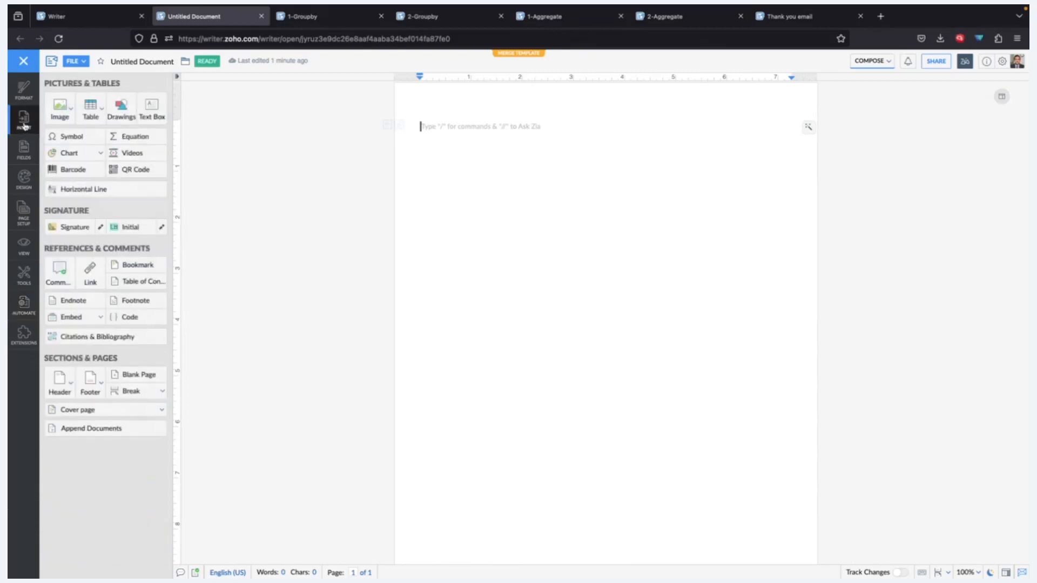
click(96, 108)
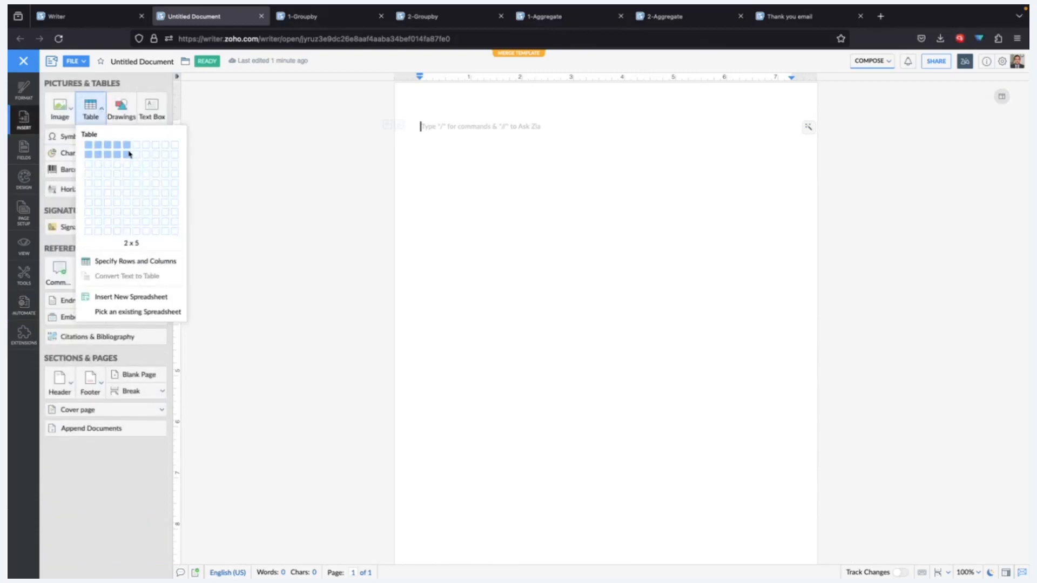
click(130, 154)
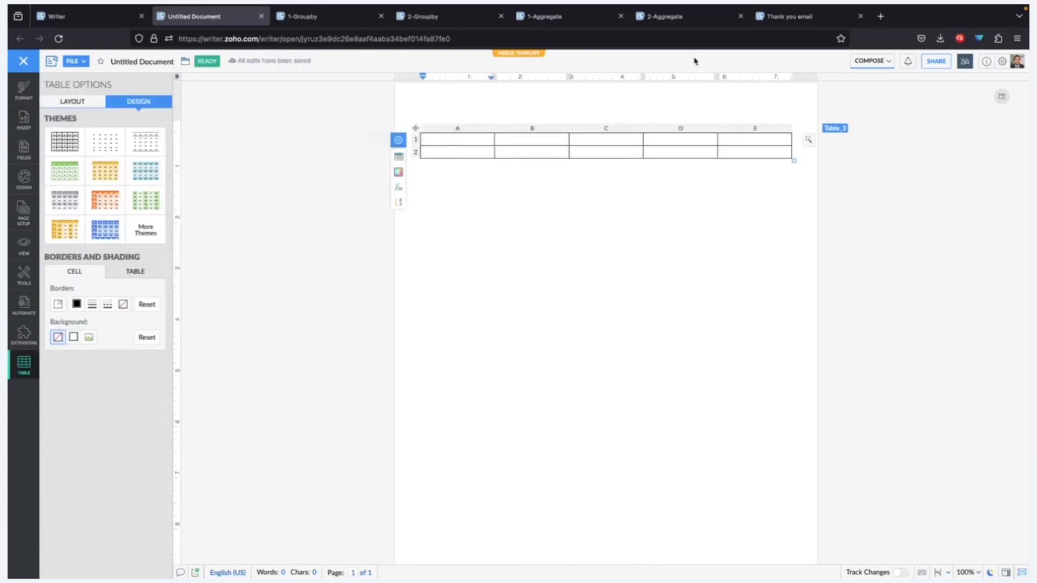
- Copy the header row text from the 1-Aggregate template's table and paste it into the first row of the Untitled Document's table
click(594, 19)
drag(448, 145, 724, 147)
key(ctrl+c)
key(Delete)
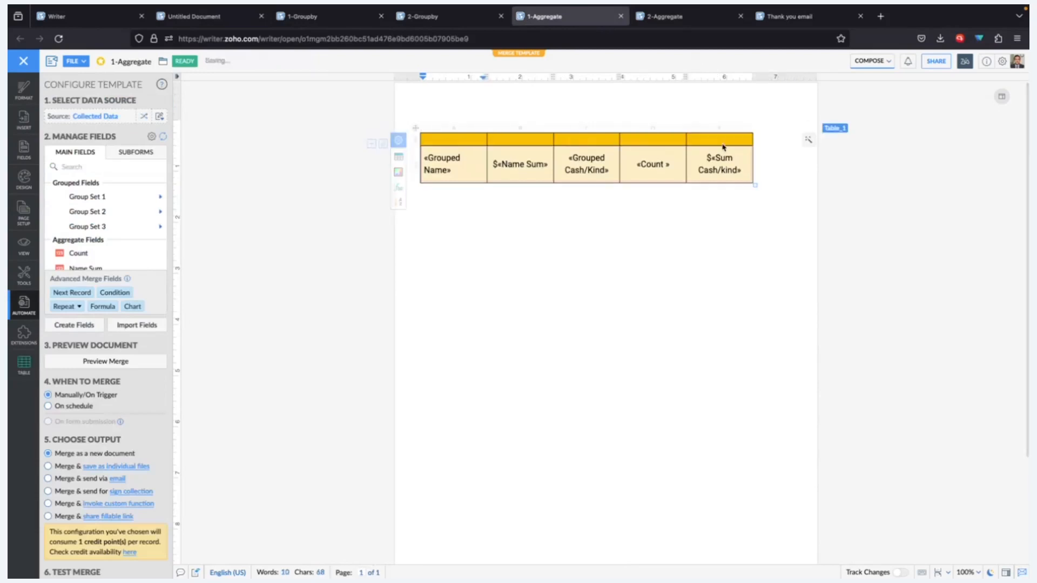
key(ctrl+z)
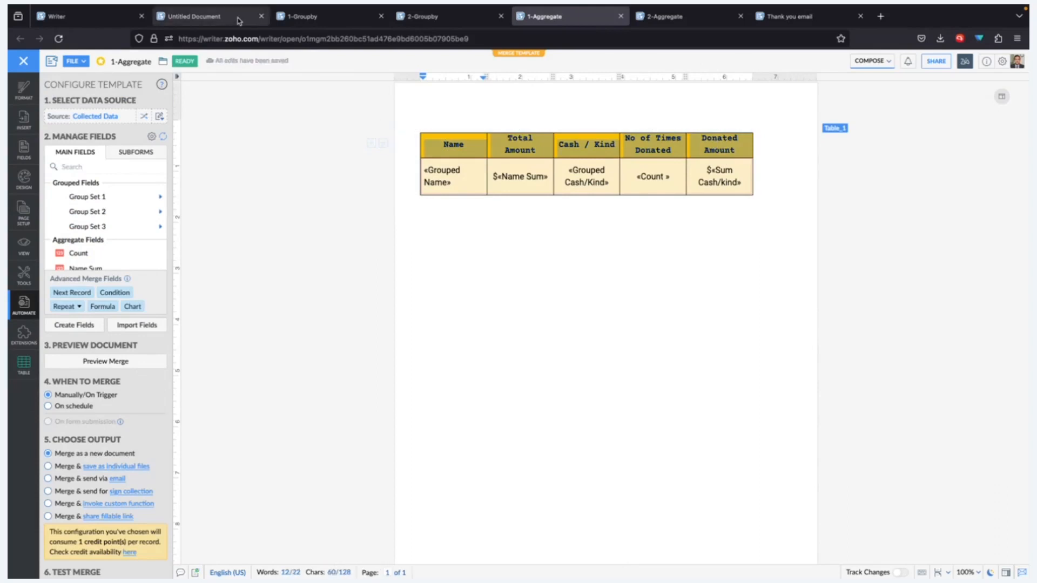
click(238, 15)
key(ctrl+v)
- Insert the Name field under the Name header and the Amount field under Total Amount in the table's second row
click(475, 162)
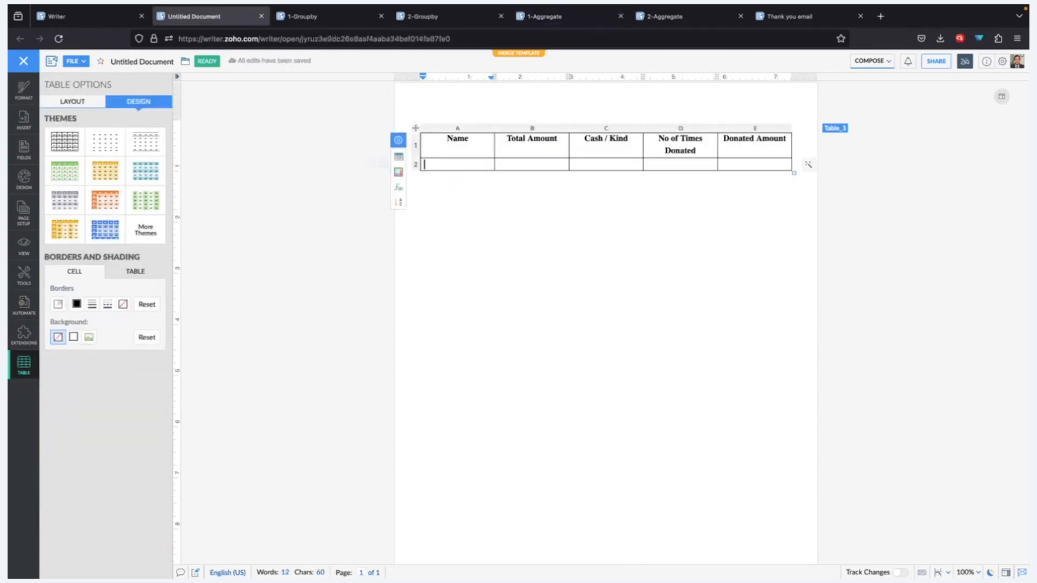
click(21, 157)
click(20, 328)
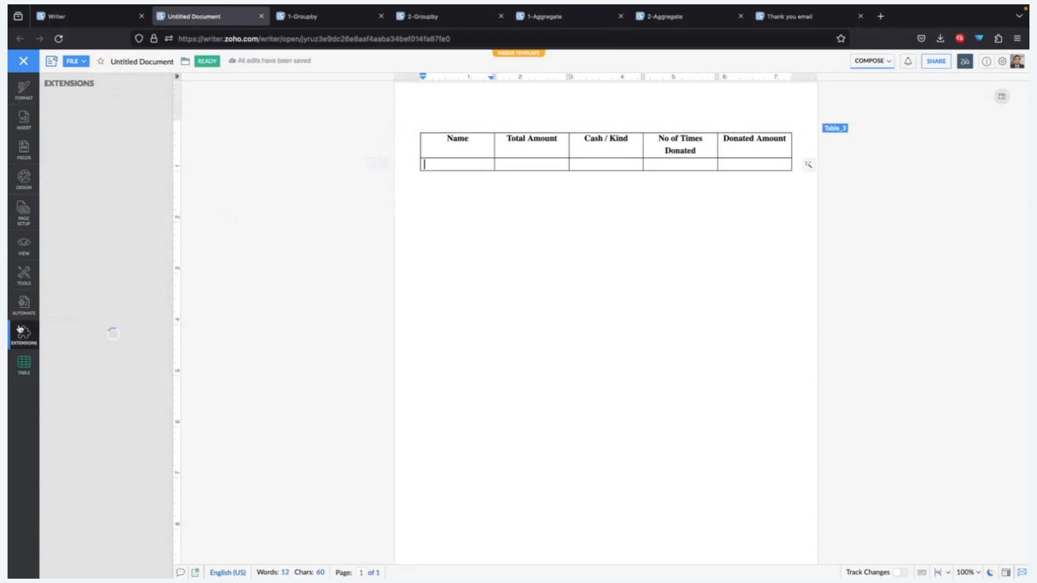
click(24, 304)
scroll(96, 260, down, 2)
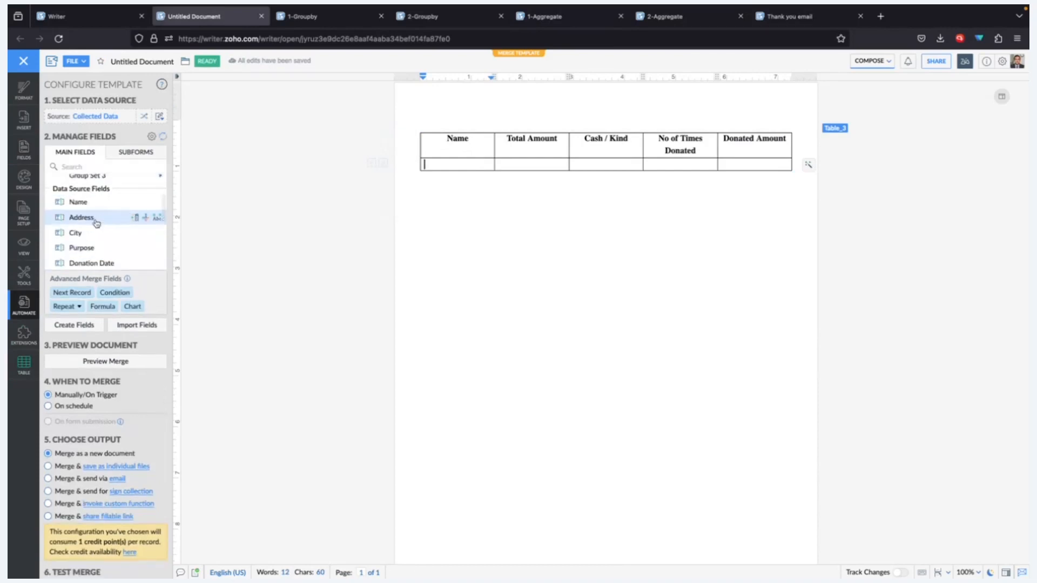
click(95, 208)
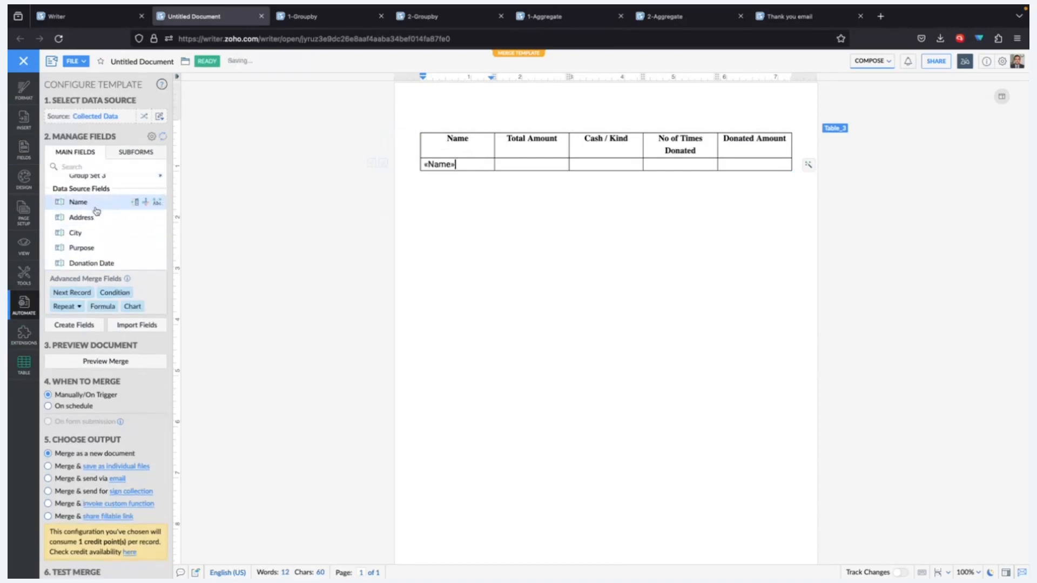
key(Tab)
scroll(102, 247, down, 2)
click(96, 253)
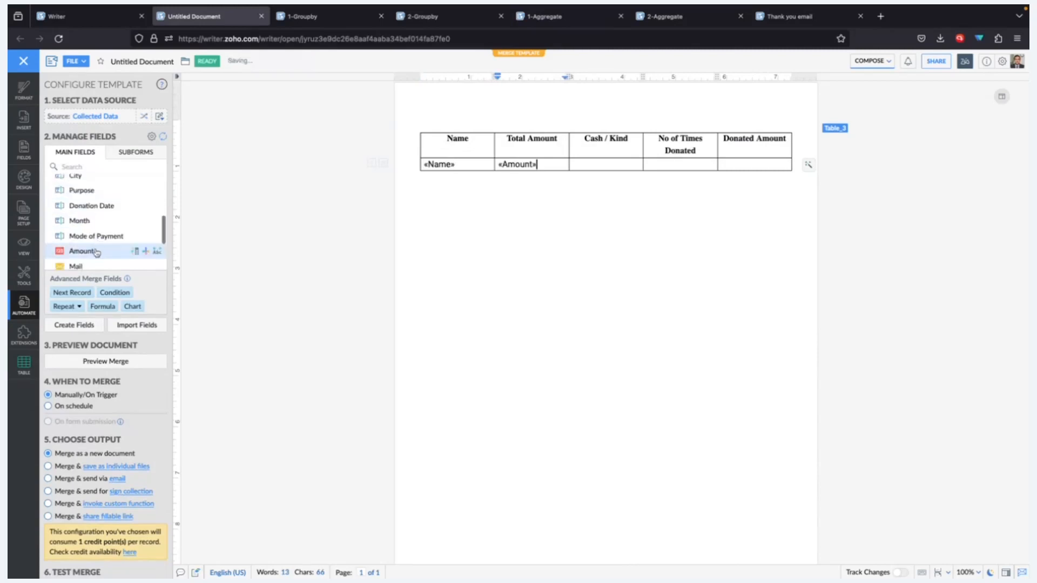
- Insert the Cash/Kind field in the second-row cell under the Cash / Kind header
scroll(96, 252, down, 2)
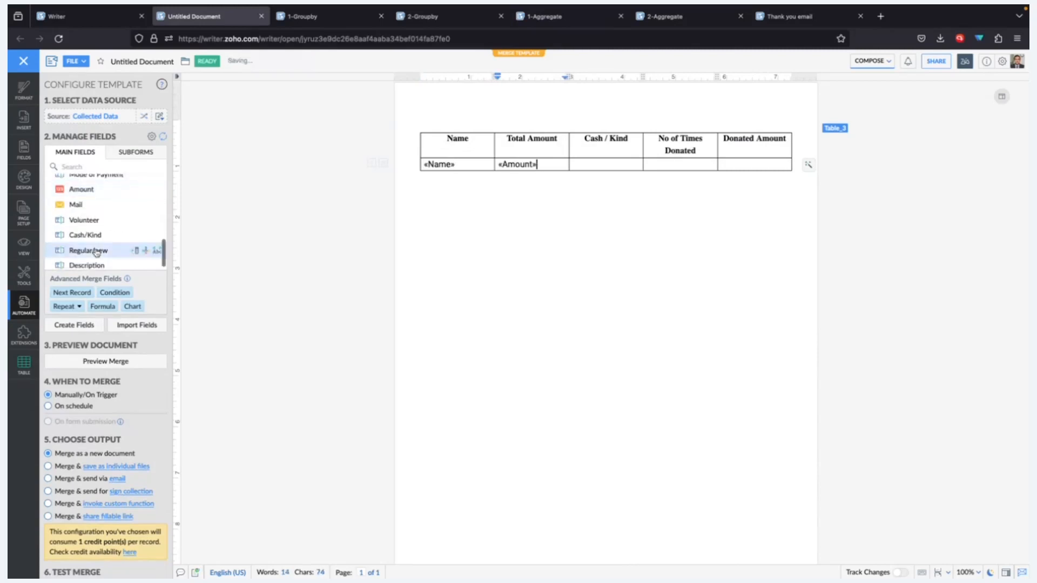
click(111, 234)
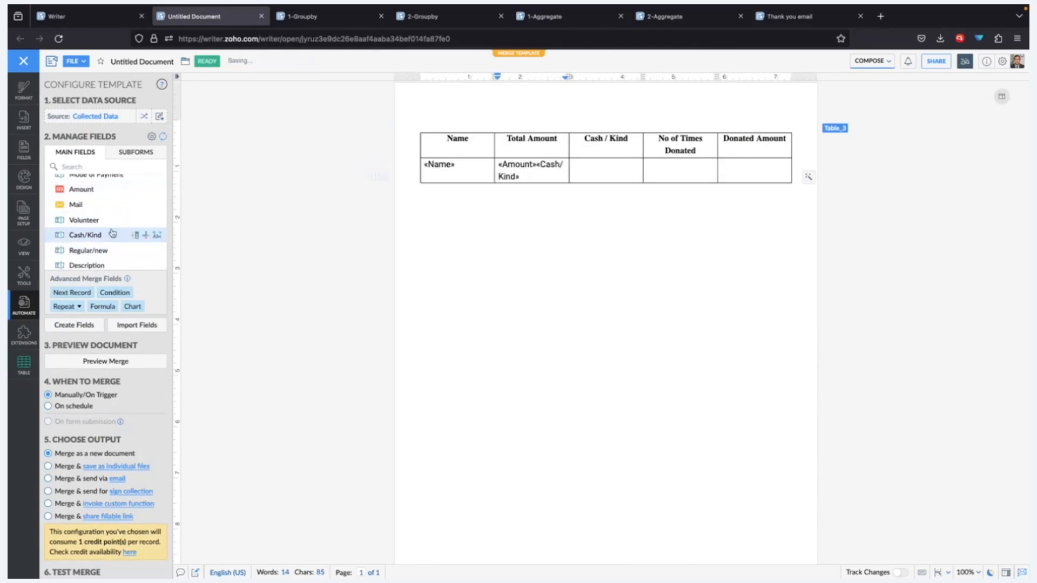
key(ctrl+z)
key(Tab)
click(112, 234)
key(Tab)
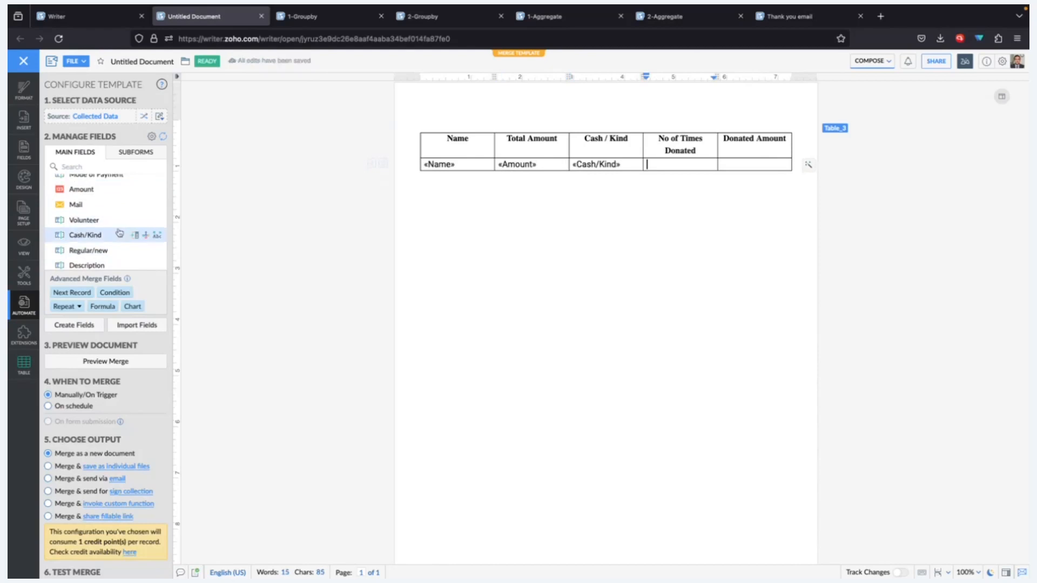
- Insert the Cash/Kind field under No of Times Donated and the Amount field under Donated Amount
scroll(116, 229, down, 2)
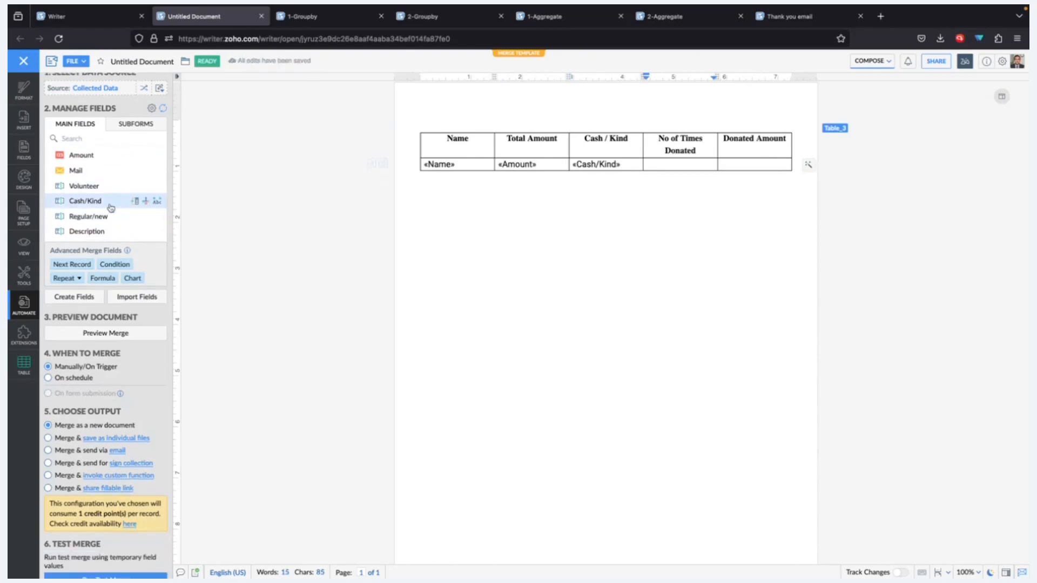
click(110, 206)
key(Tab)
scroll(111, 204, down, 1)
click(107, 123)
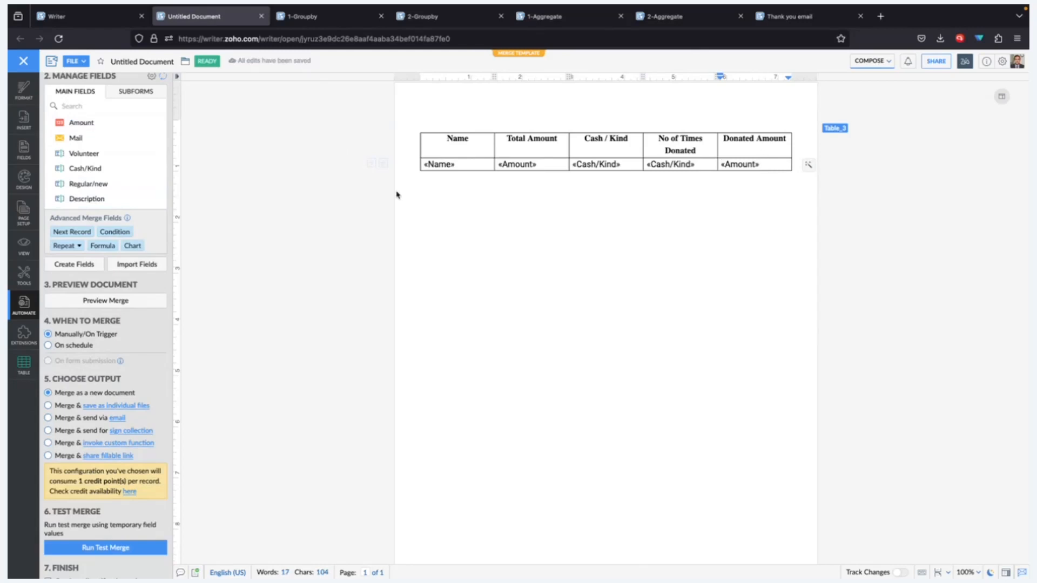
- Make the table's second row, which holds the merge fields, a repeating row
click(439, 164)
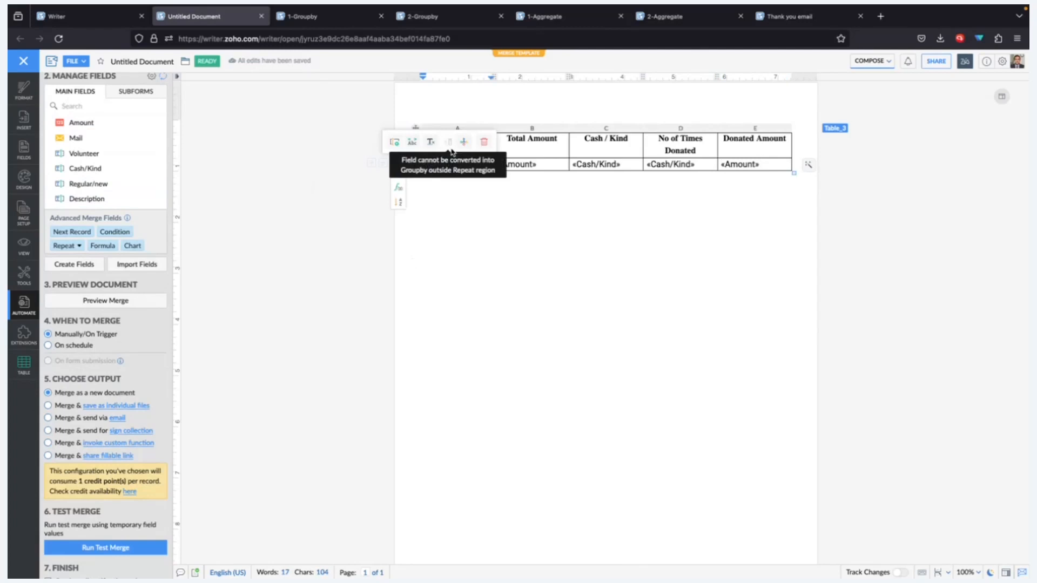
click(518, 164)
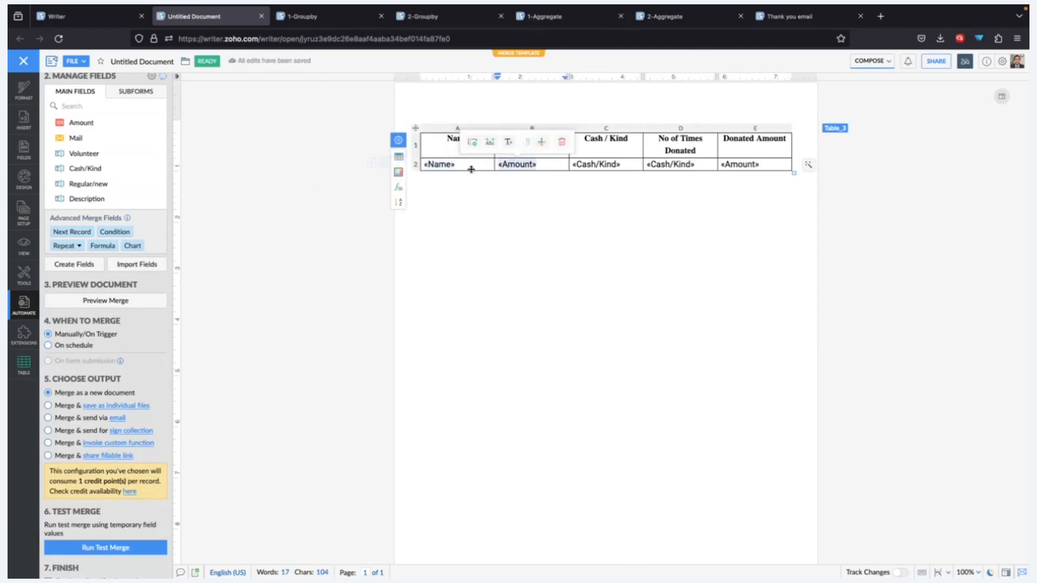
click(466, 167)
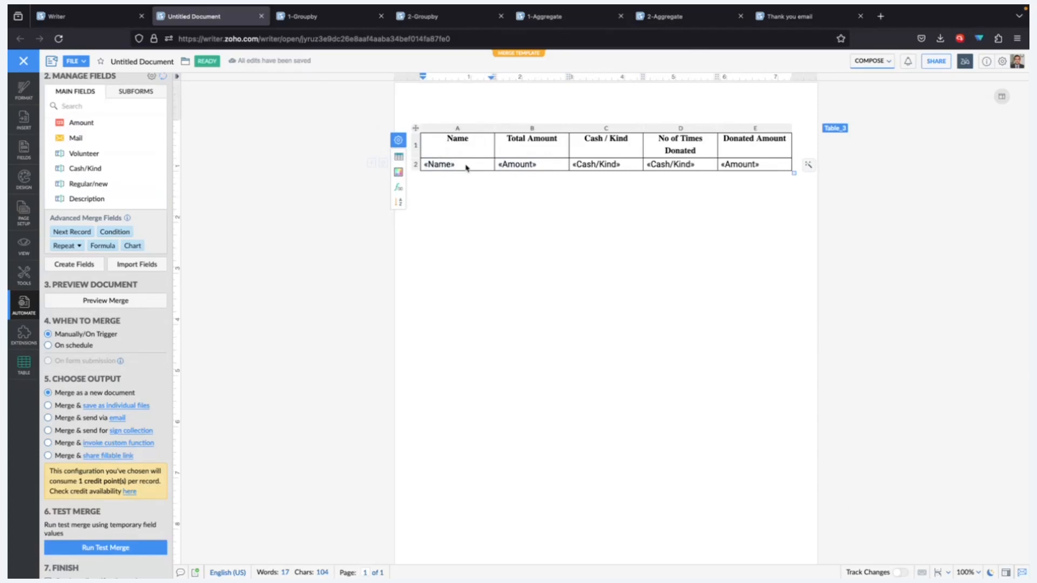
right_click(466, 168)
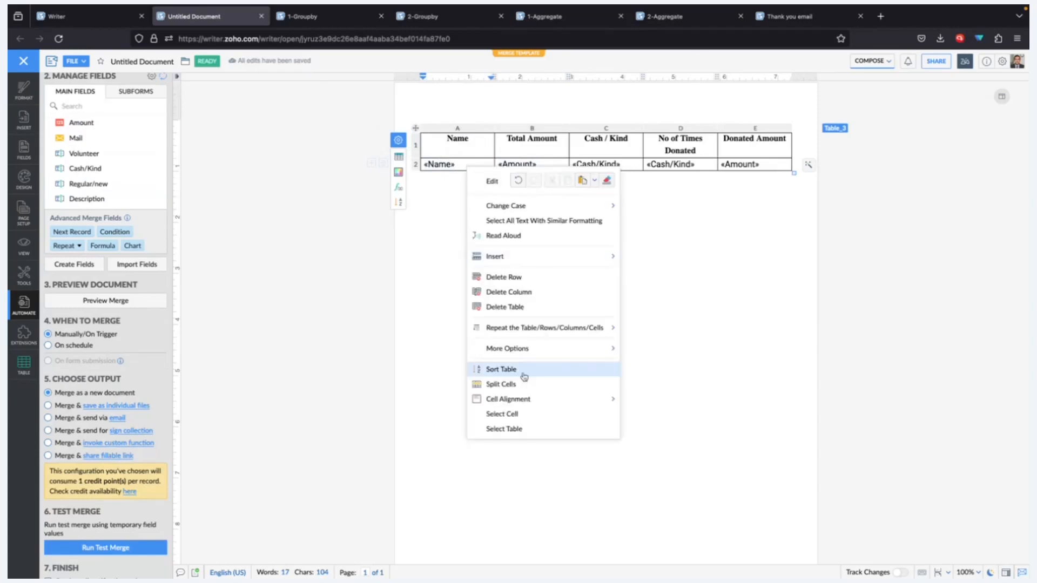
mouse_move(538, 328)
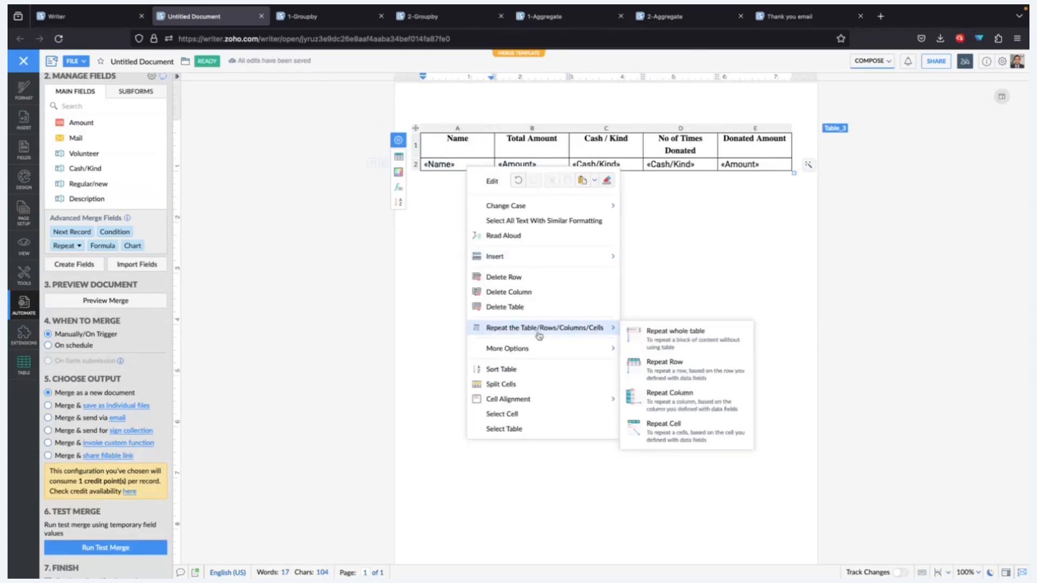
click(673, 365)
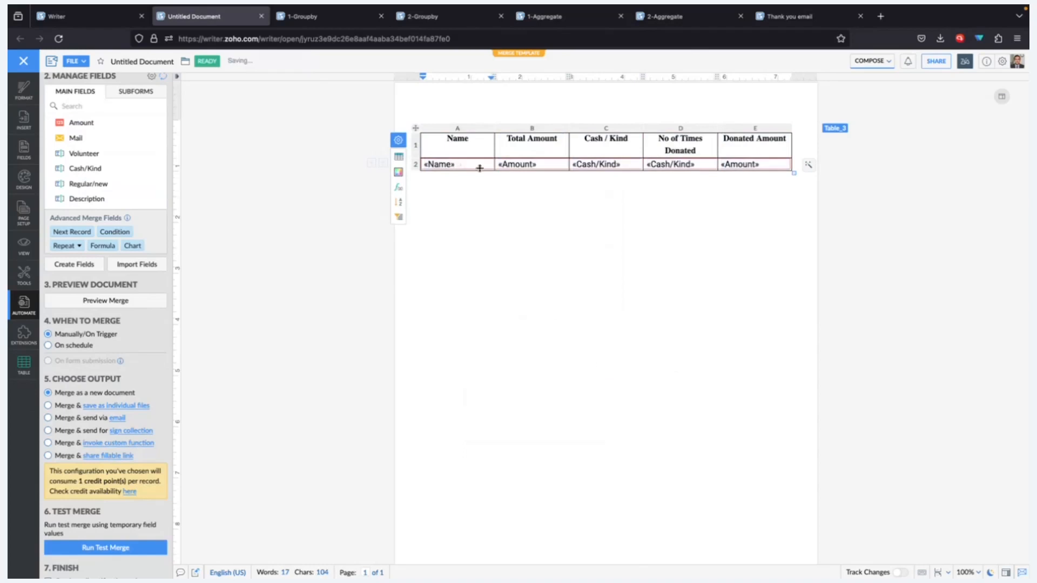
- Convert the Name field in the repeating row into a group-by field
click(462, 164)
click(449, 164)
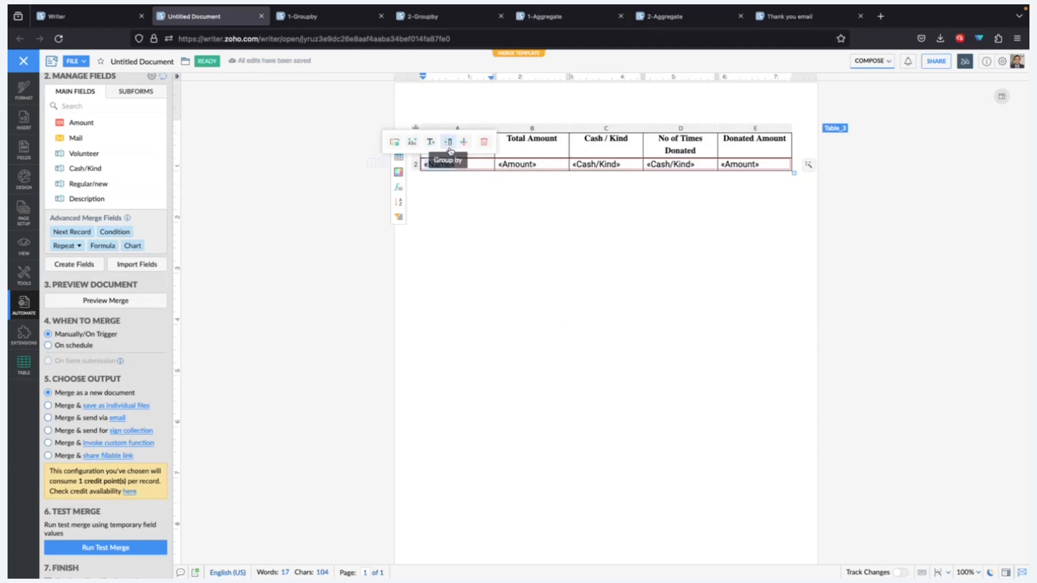
click(449, 149)
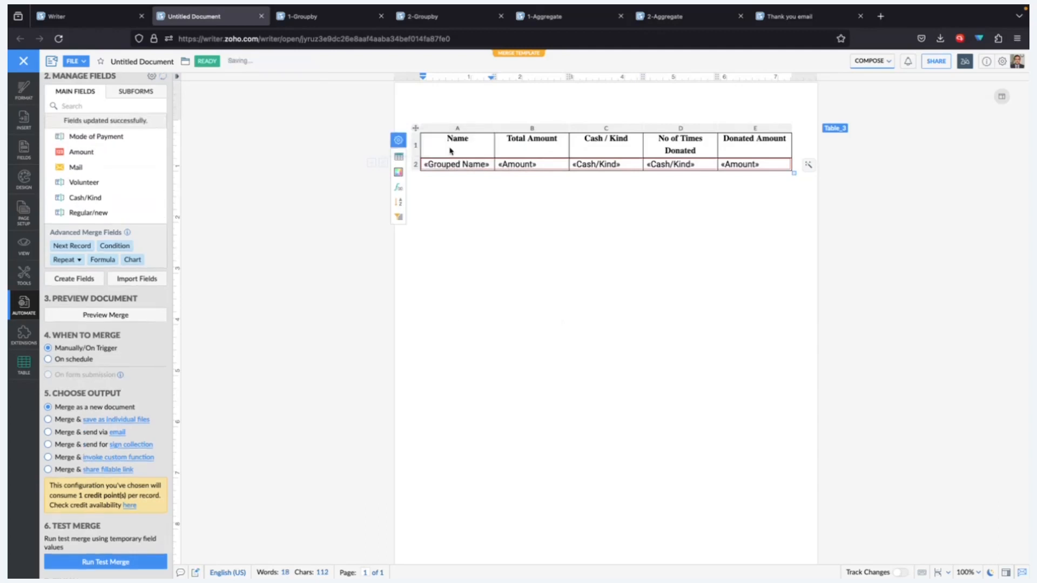
- Set up an aggregate for the Amount field under Total Amount, using the Sum operation based on Grouped Name
click(521, 166)
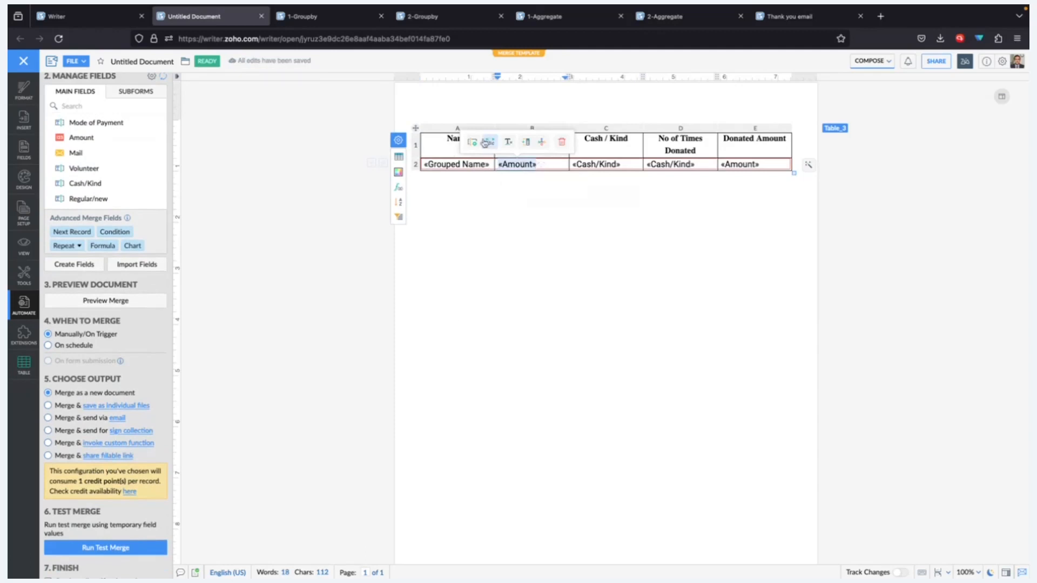
click(542, 142)
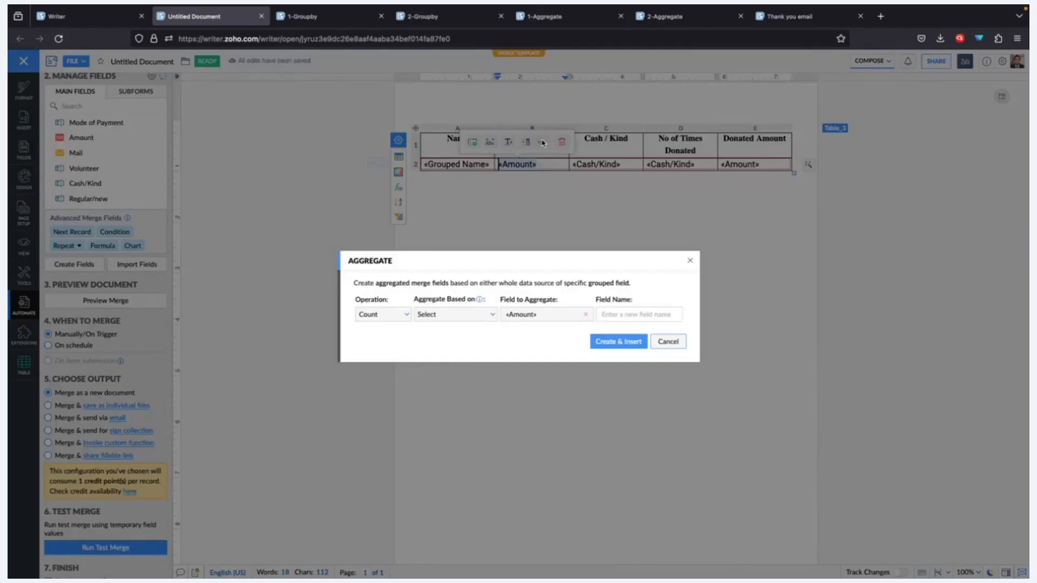
click(402, 315)
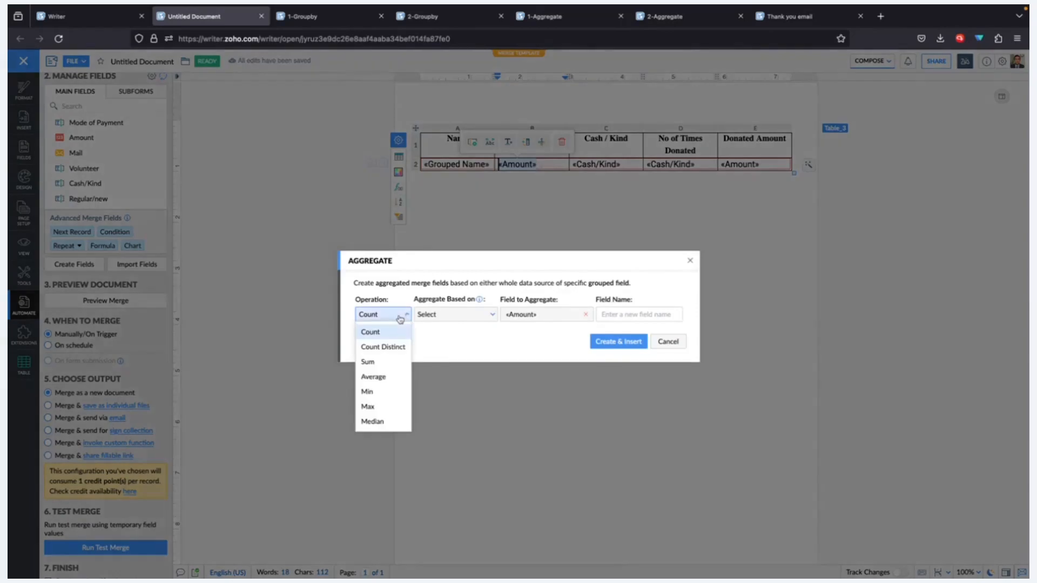
click(394, 365)
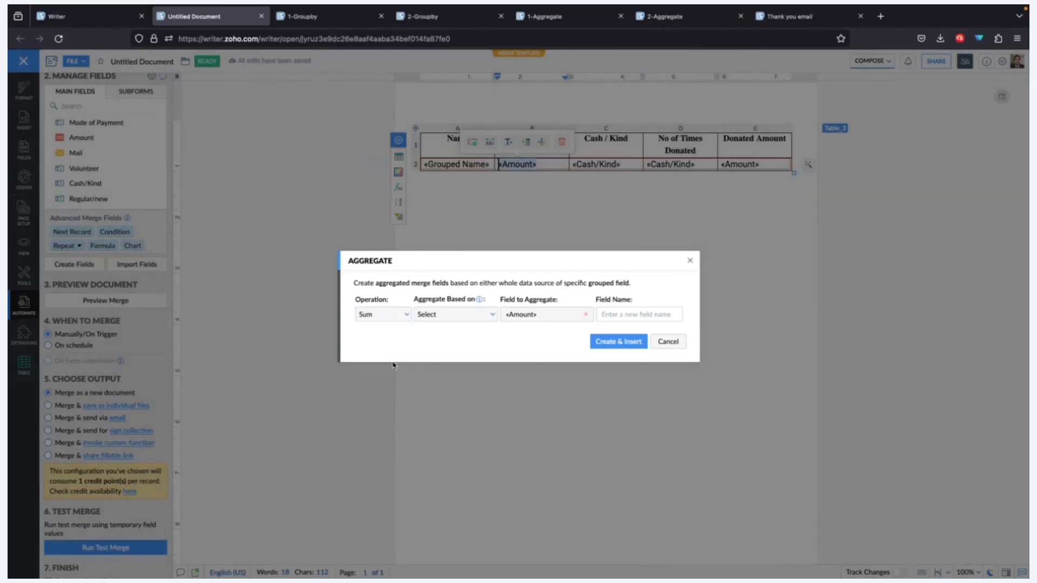
click(483, 315)
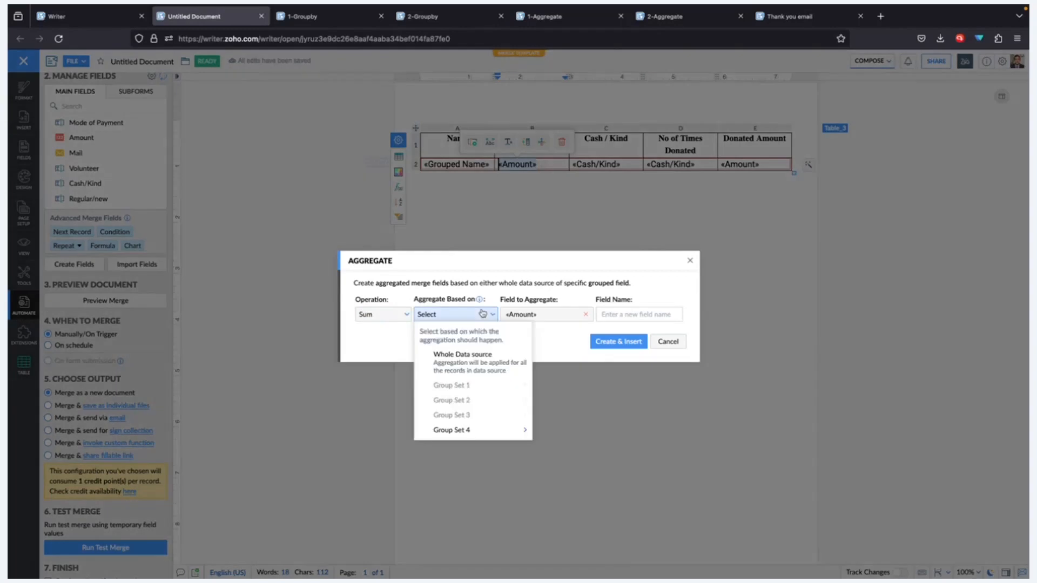
mouse_move(467, 430)
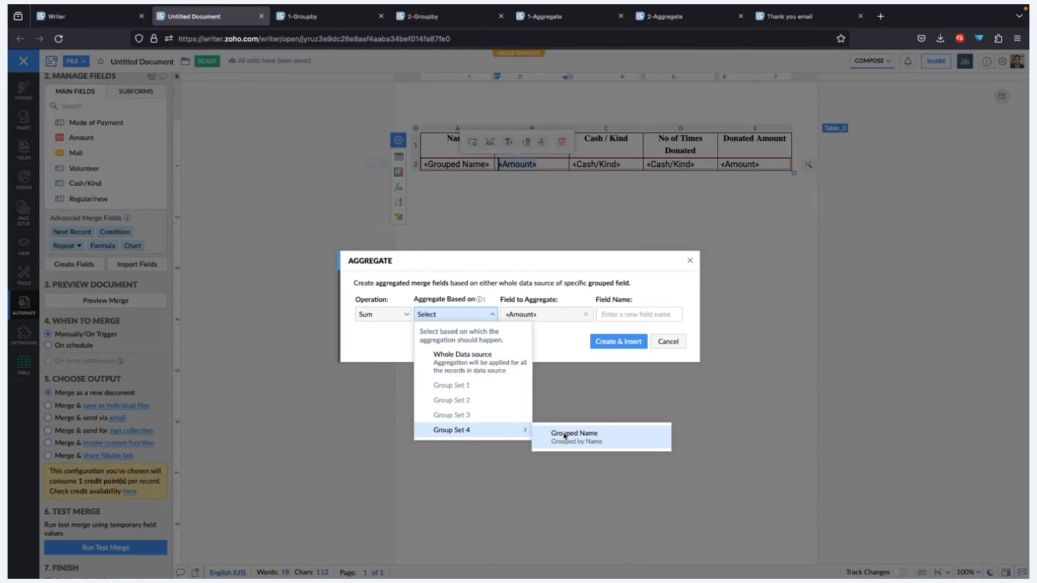
click(564, 436)
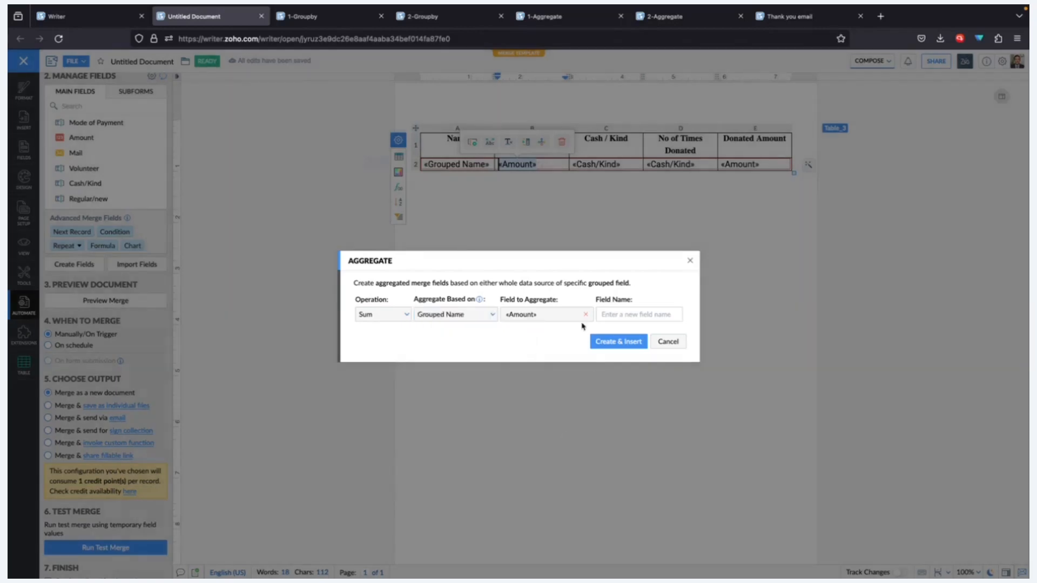
- Name the aggregate field Total Amount, then create and insert it in the table
click(625, 319)
text(T)
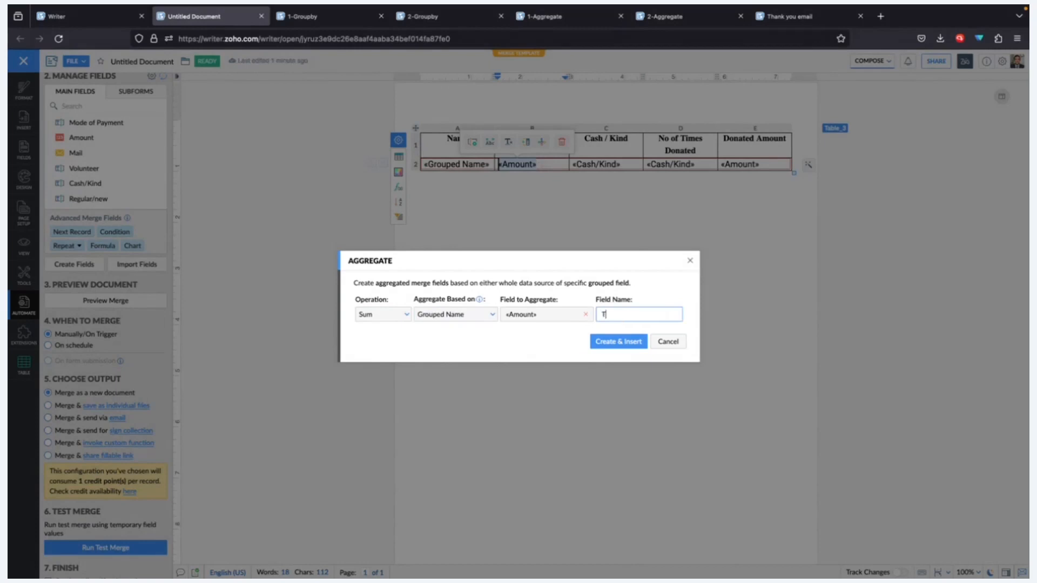
text(otl Amo)
key(BackSpace)
key(BackSpace)
key(BackSpace)
text(Amoun)
click(635, 342)
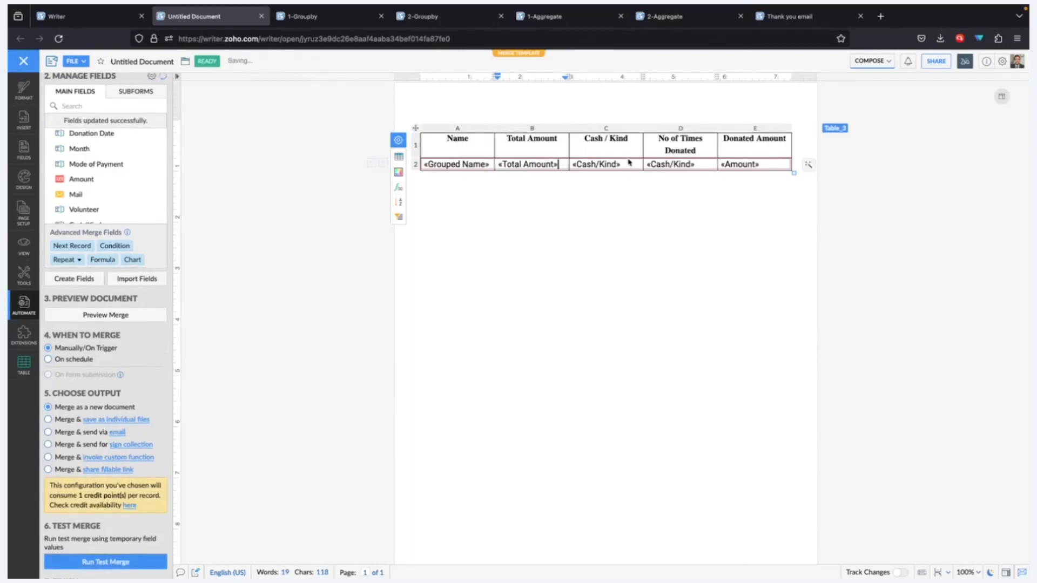
- Convert the Cash/Kind field in the Cash / Kind column into a group-by field
click(606, 163)
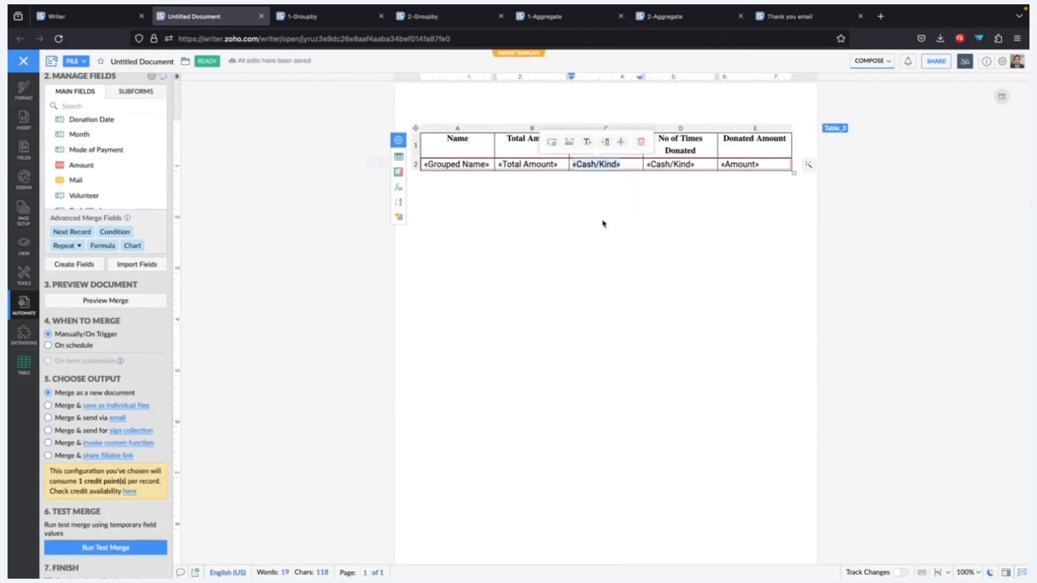
click(606, 143)
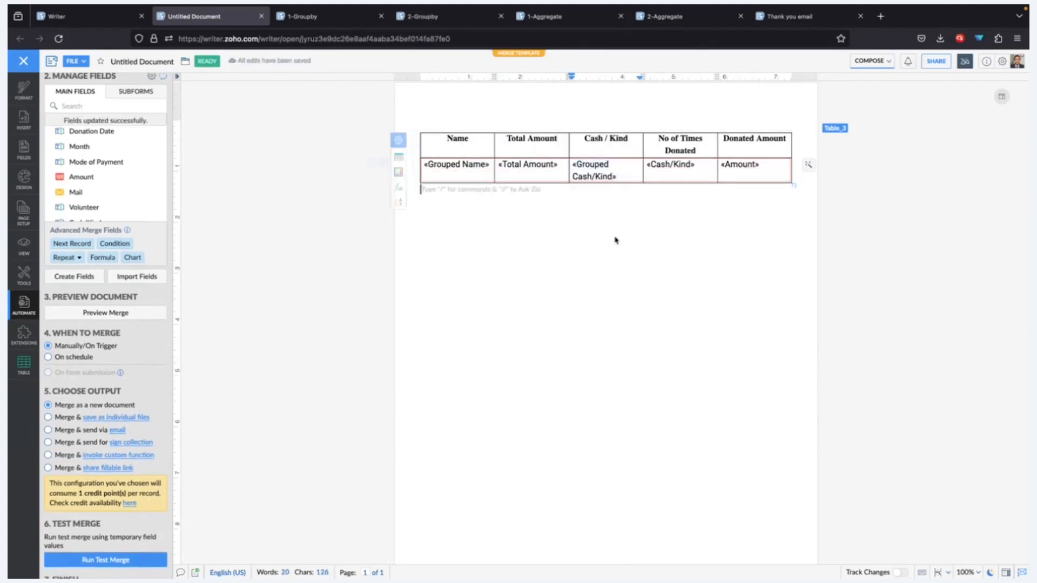
- Set up an aggregate for the Cash/Kind field under No of Times Donated, using the Count operation based on Grouped Cash/Kind
click(682, 163)
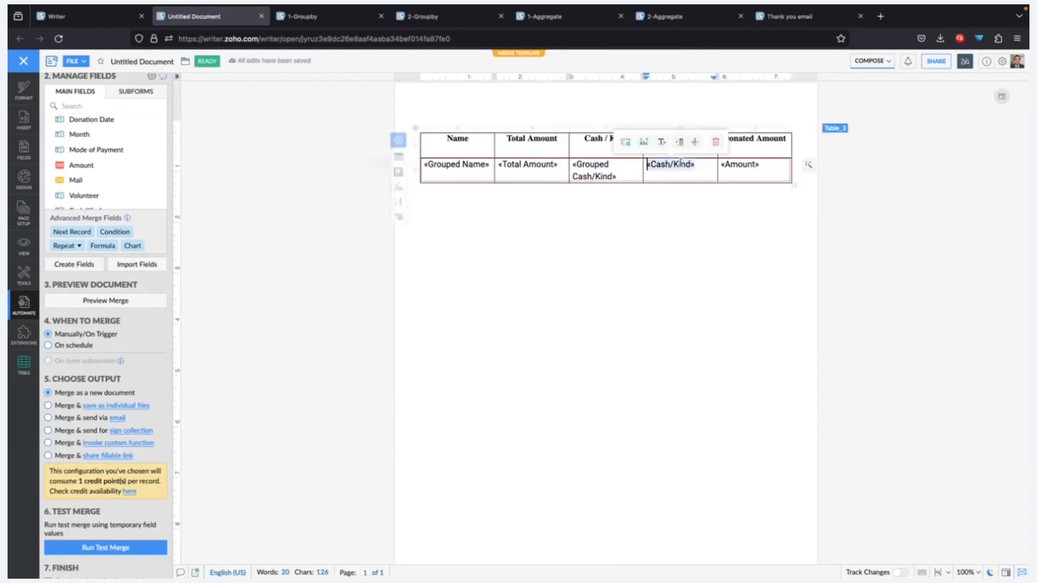
click(695, 143)
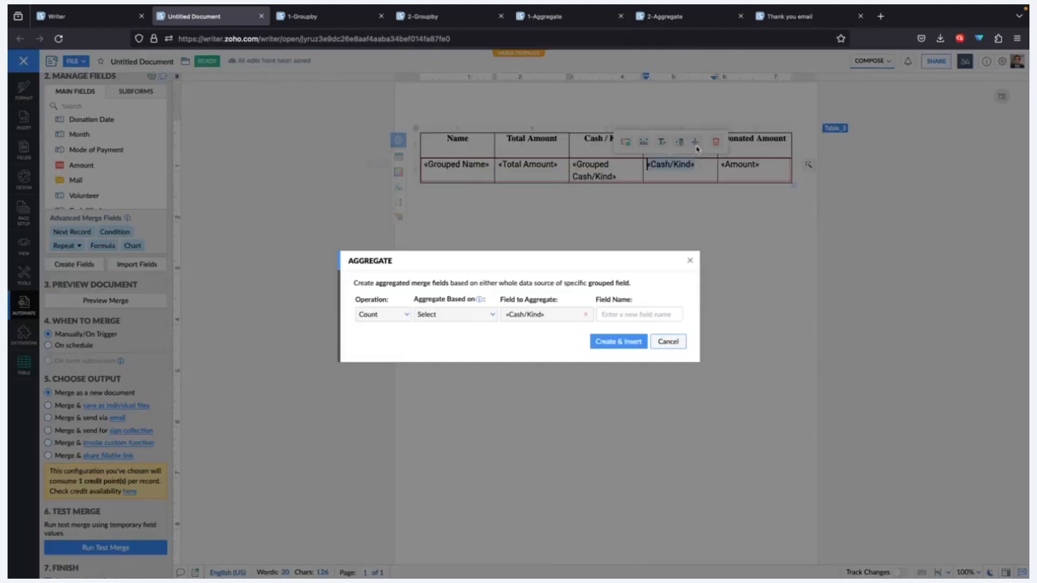
click(387, 319)
click(387, 319)
click(448, 321)
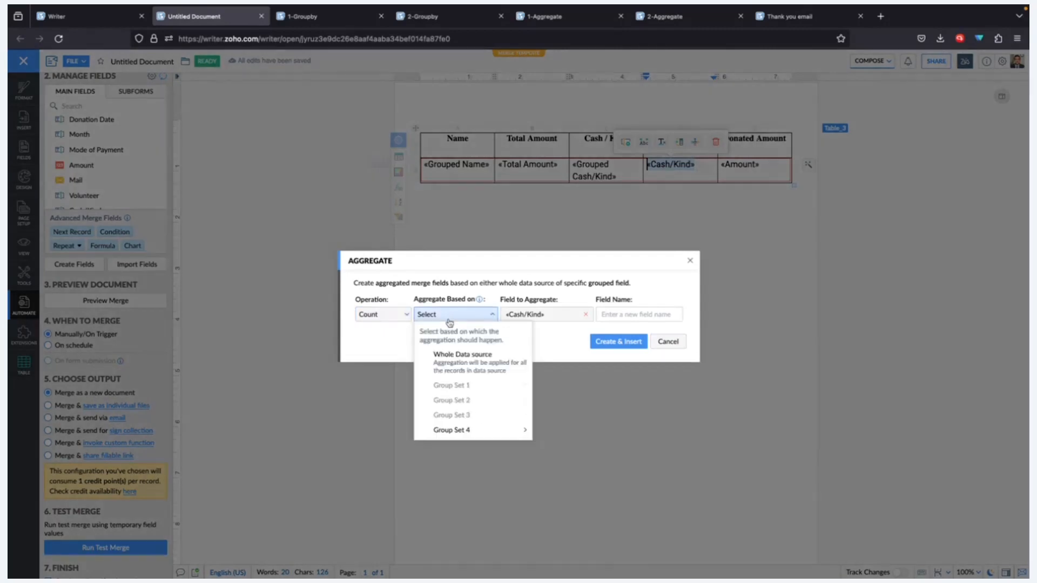
mouse_move(478, 426)
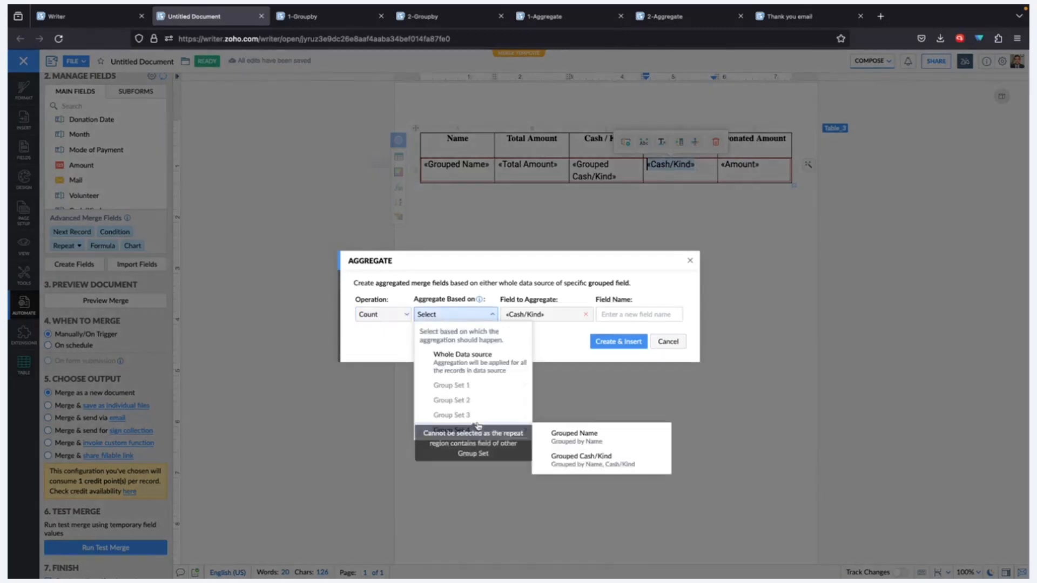
click(611, 463)
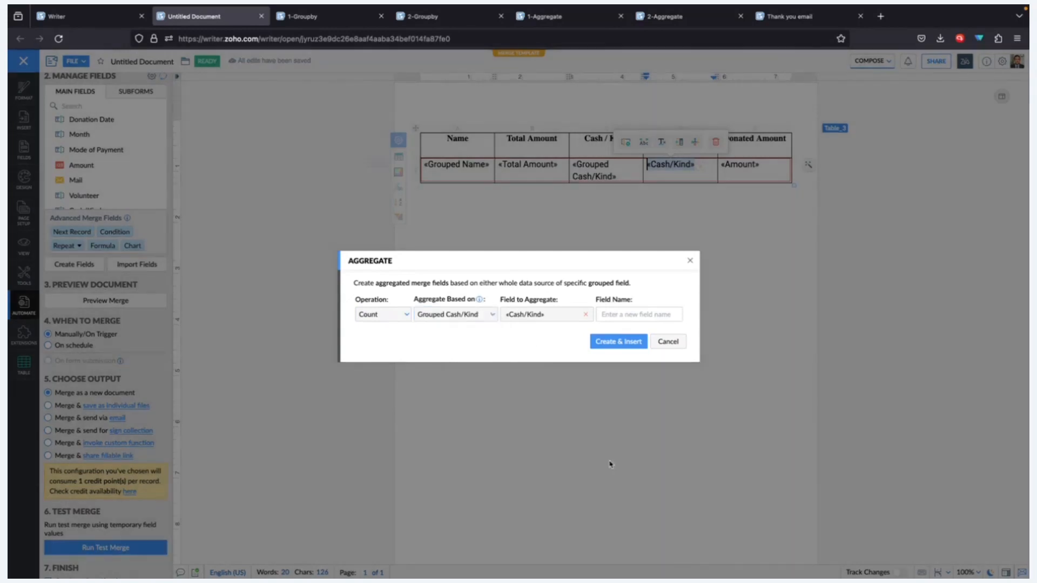
- Name the aggregate field Number of times donated, and create and insert it in the table
click(649, 315)
text(Numbe)
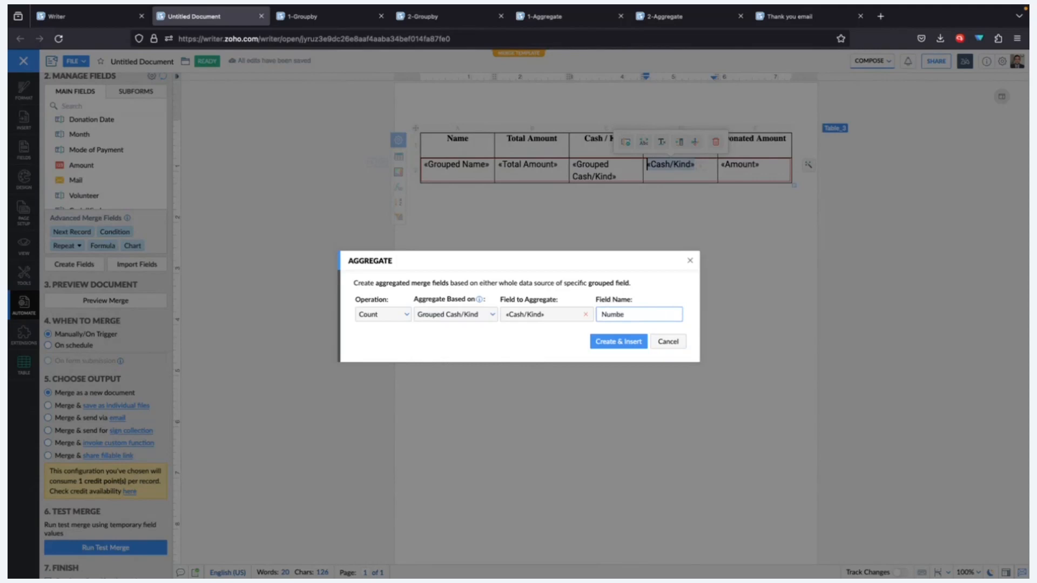
text(r of times donated)
click(631, 342)
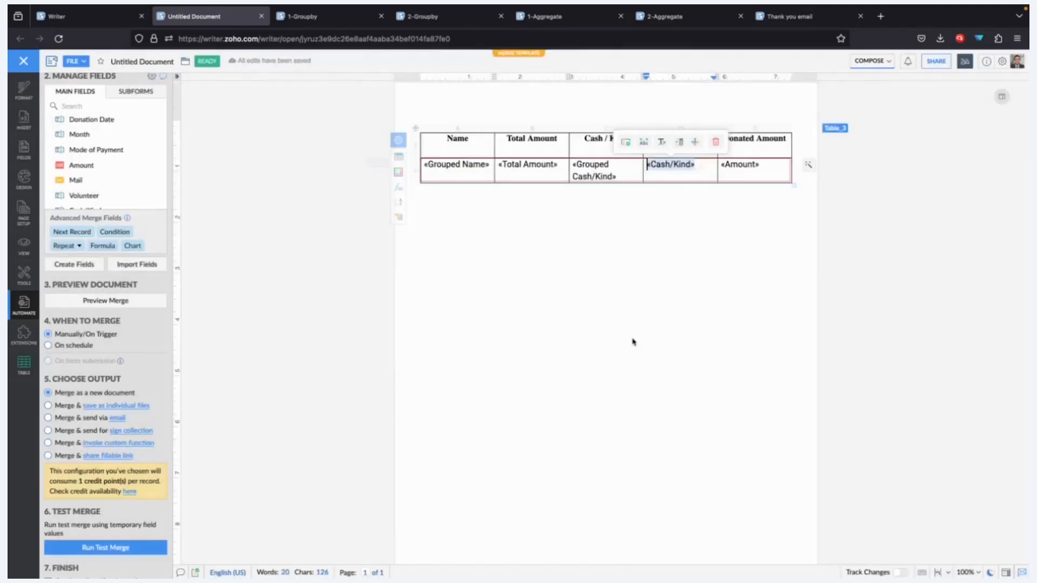
- Set up an aggregate for the Amount field under Donated Amount, using the Sum operation based on Grouped Cash/Kind
click(723, 172)
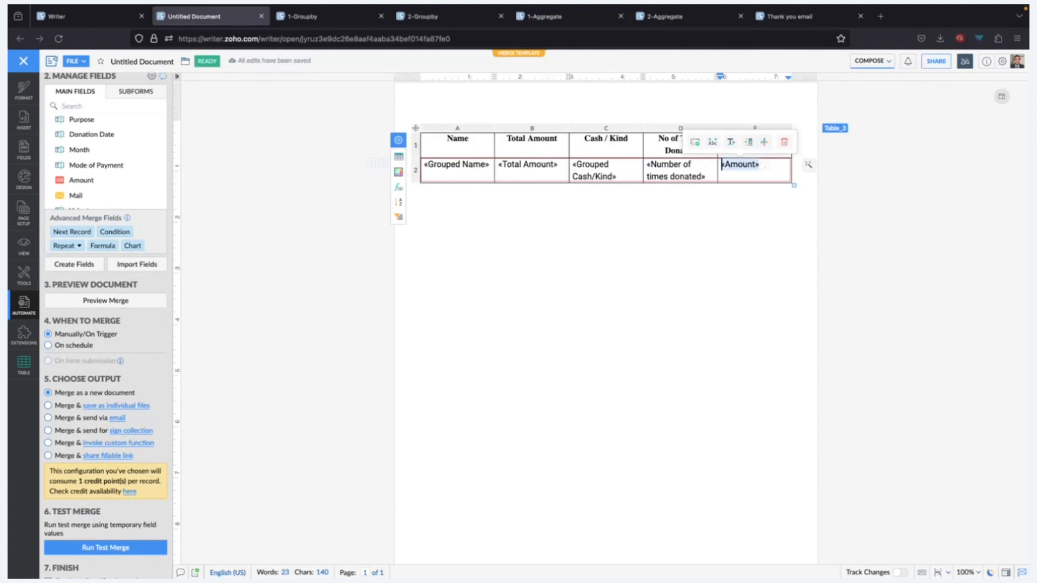
click(764, 143)
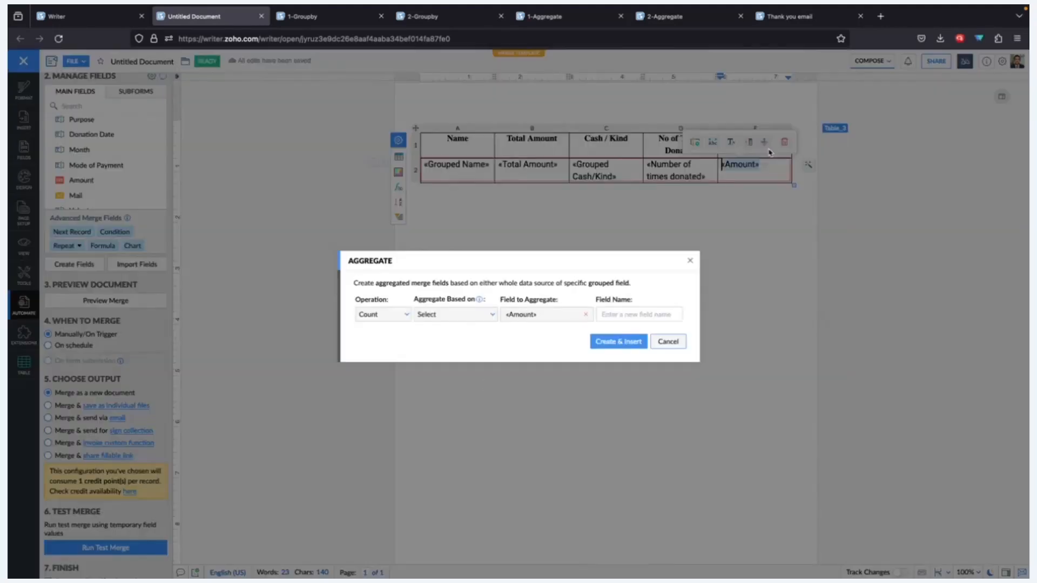
click(397, 314)
click(392, 361)
click(457, 316)
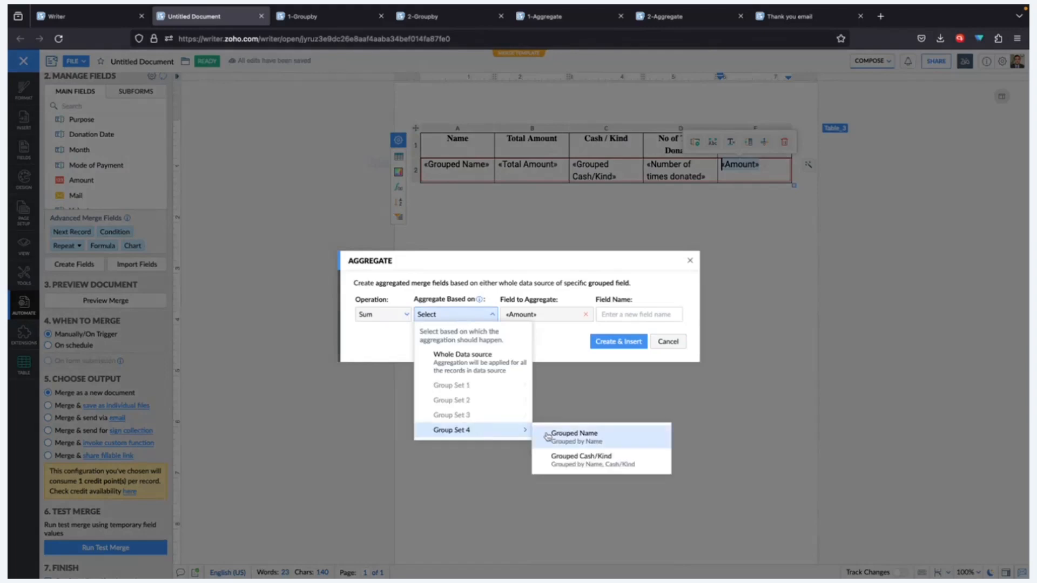
click(577, 459)
- Name the aggregate field Sum of Cash/Kind, and create and insert it in the Donated Amount column
click(641, 315)
text(Total Amount)
key(BackSpace)
key(ctrl+a)
key(BackSpace)
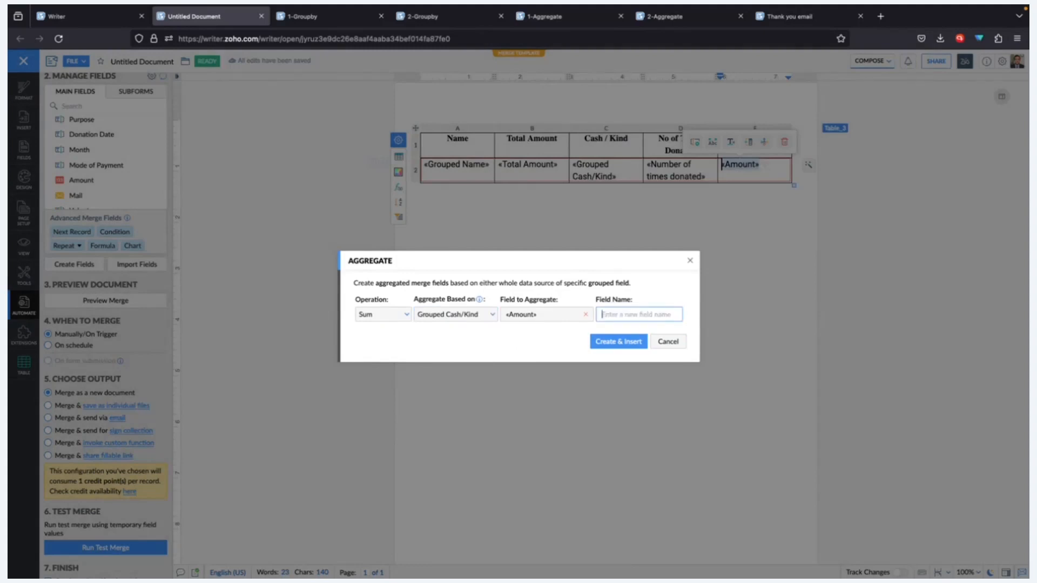
text(Sum of Cash/Kind)
click(642, 342)
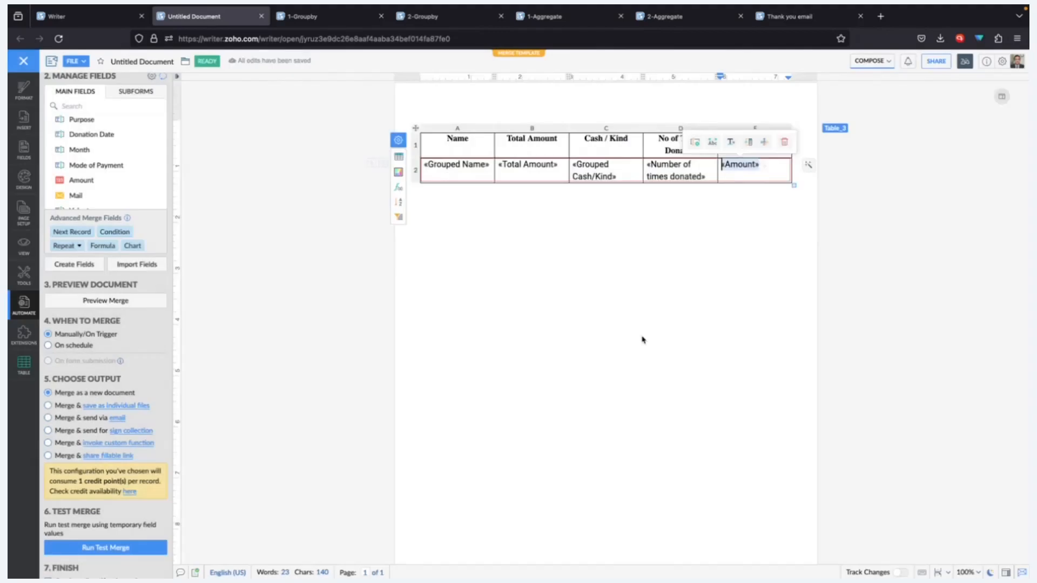
- Preview the merged donation summary table and return to the template editor
click(701, 289)
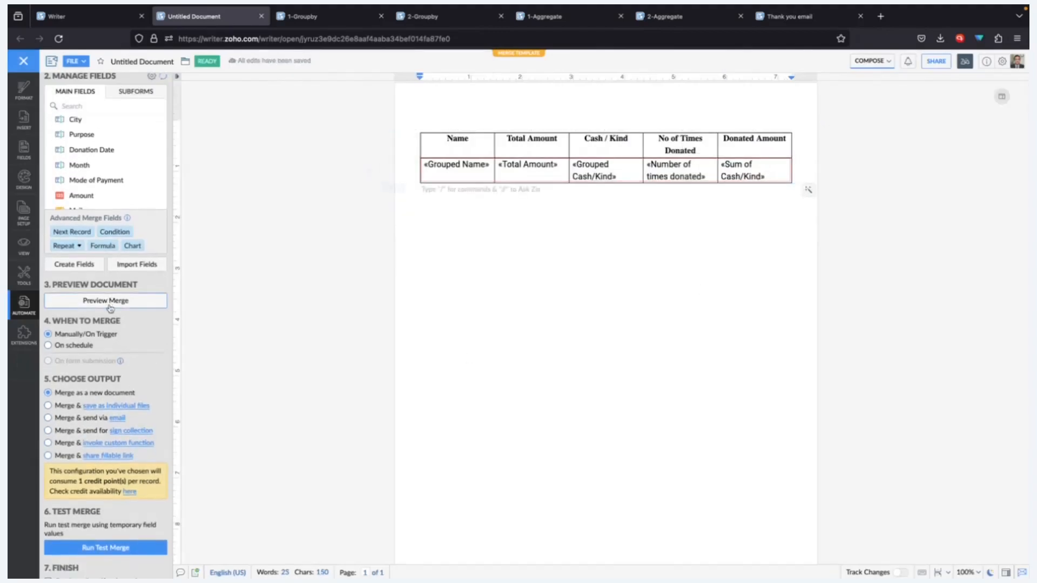
click(120, 299)
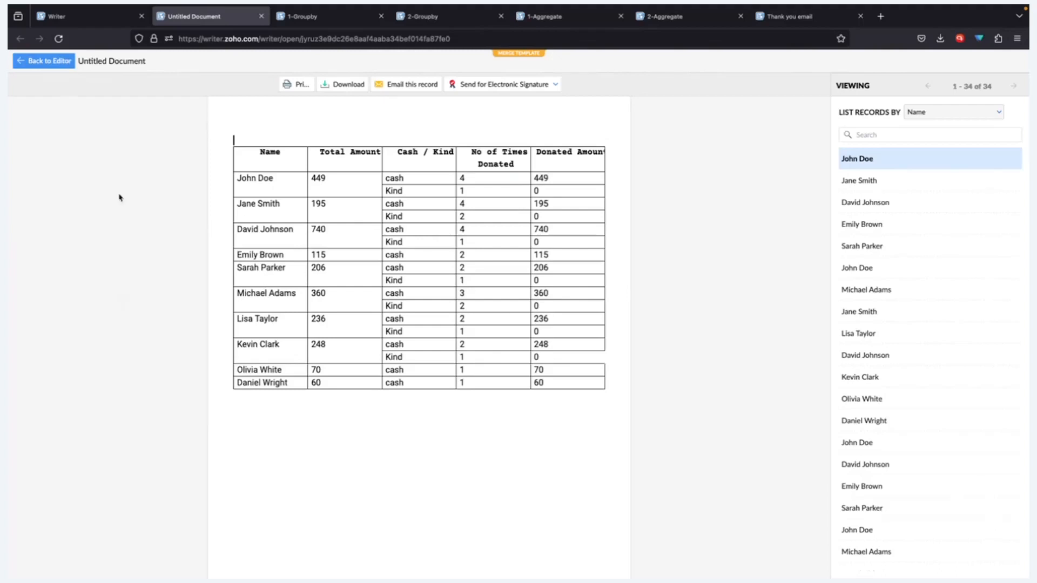
click(27, 63)
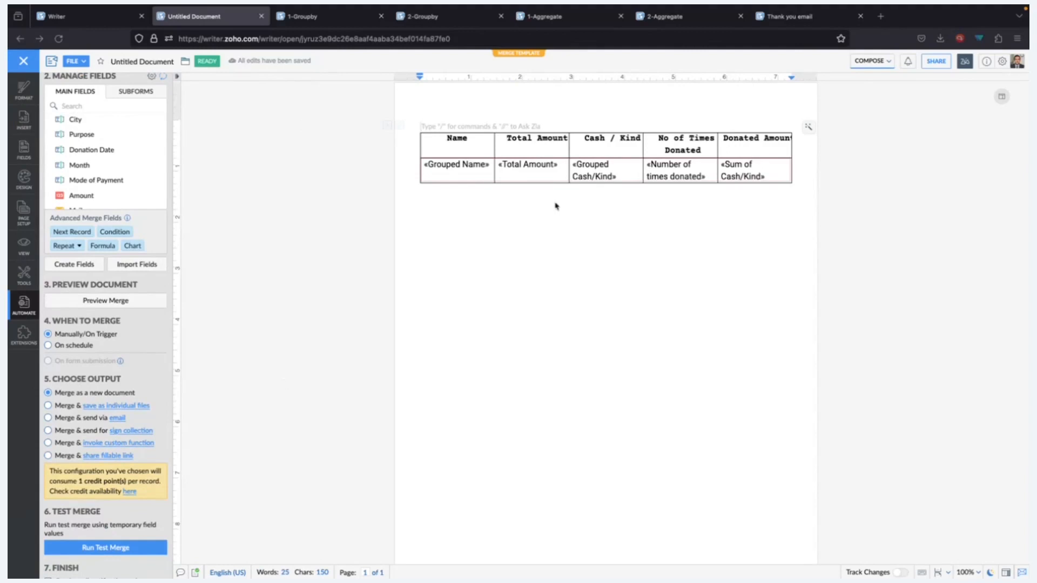
- View the 2-Aggregate and 1-Groupby templates and return to the untitled document
click(671, 17)
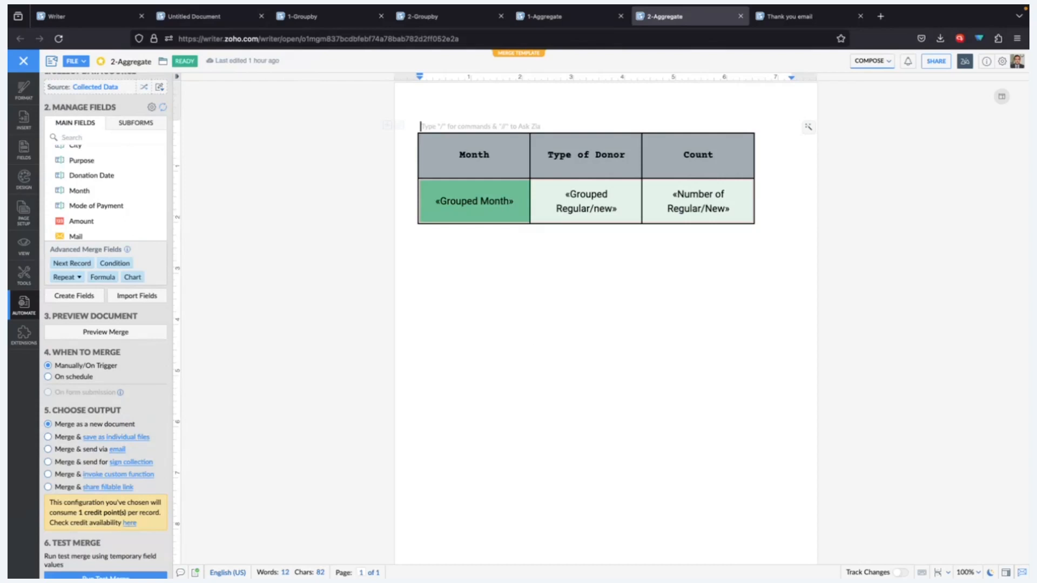
click(311, 16)
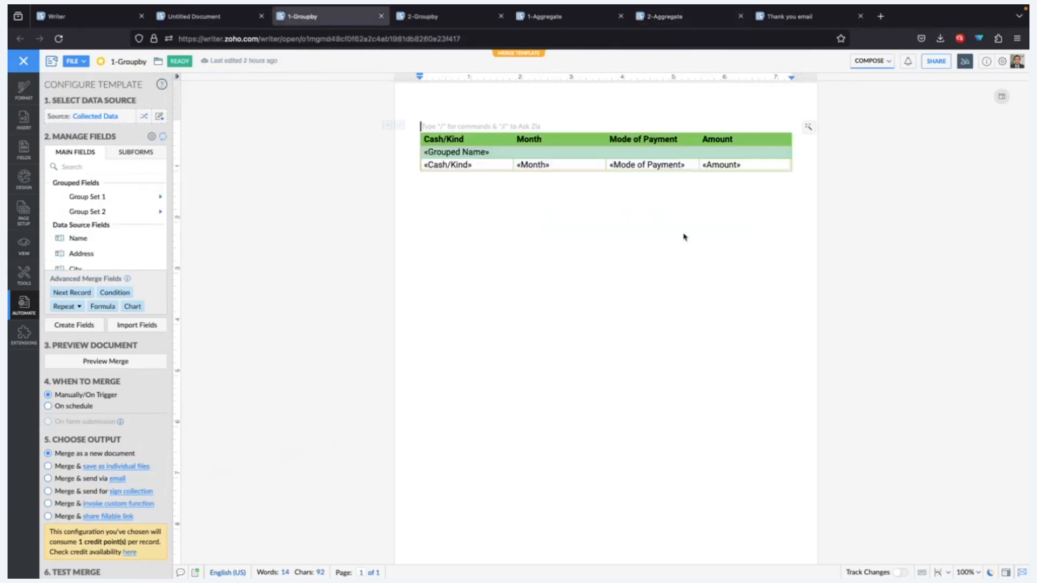
key(ctrl+shift+Tab)
- Clear the donation summary table's contents and delete the empty table from the page
drag(427, 172, 540, 308)
click(540, 306)
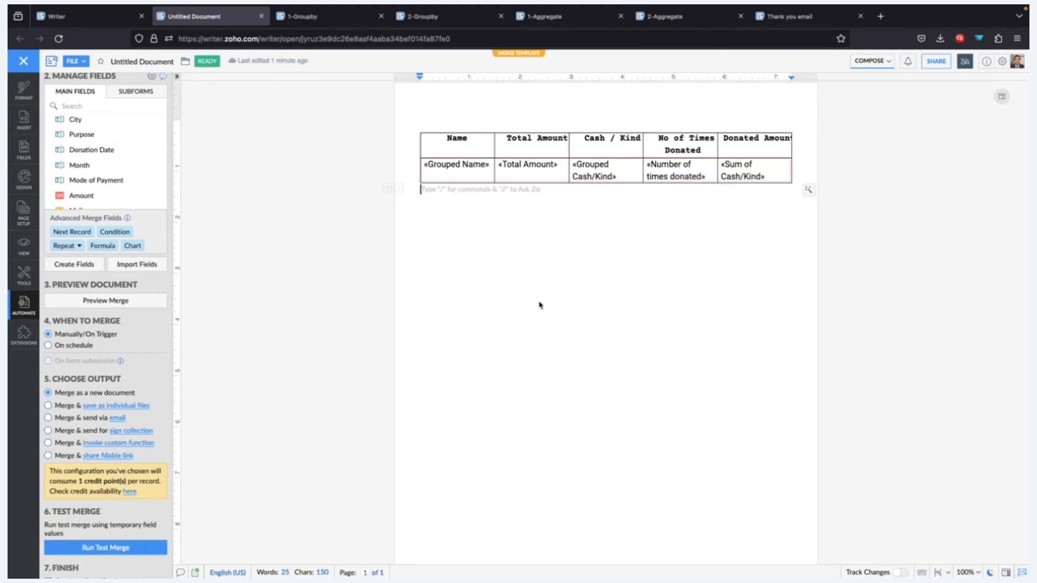
drag(774, 208, 460, 136)
key(Delete)
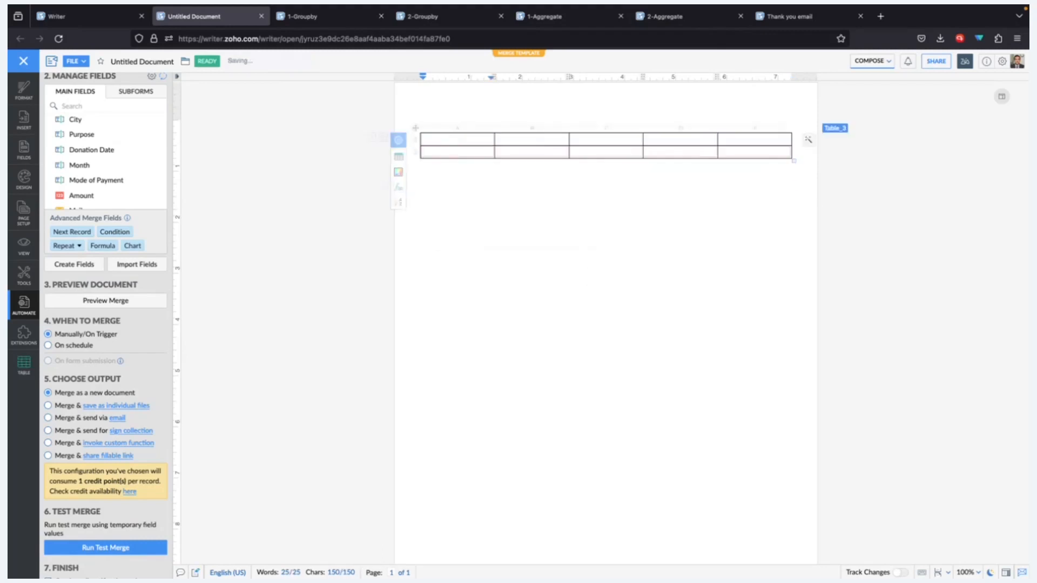
drag(429, 147, 569, 241)
key(Delete)
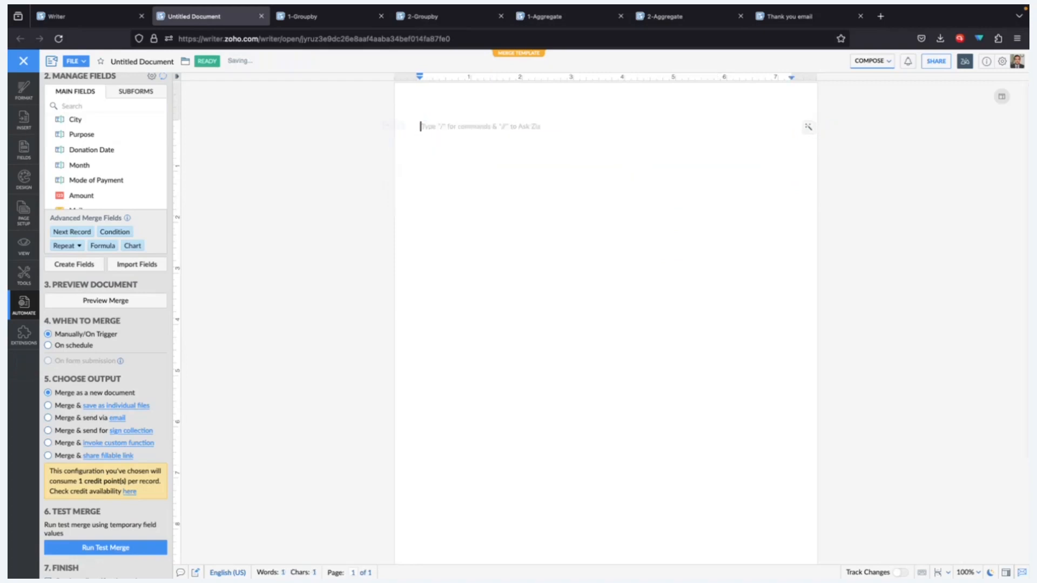
- Insert a table with four columns and two rows in the blank document
scroll(74, 181, down, 3)
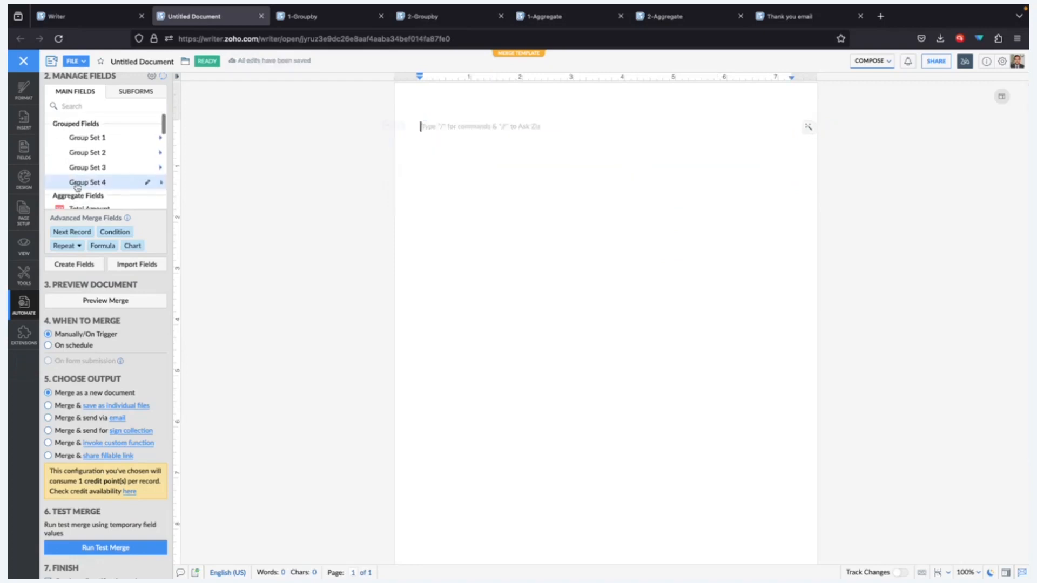
scroll(101, 301, up, 2)
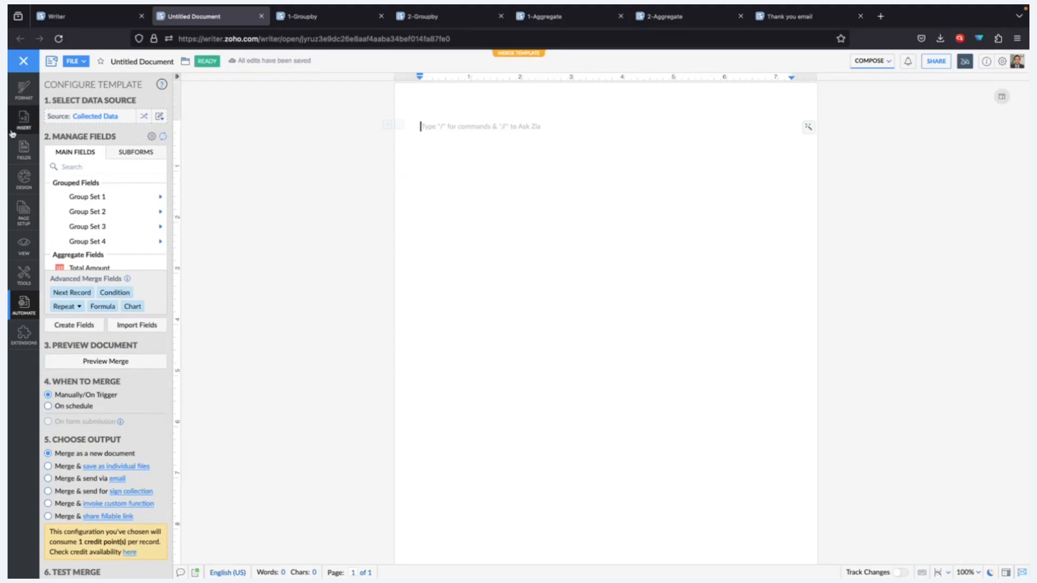
click(23, 119)
click(85, 118)
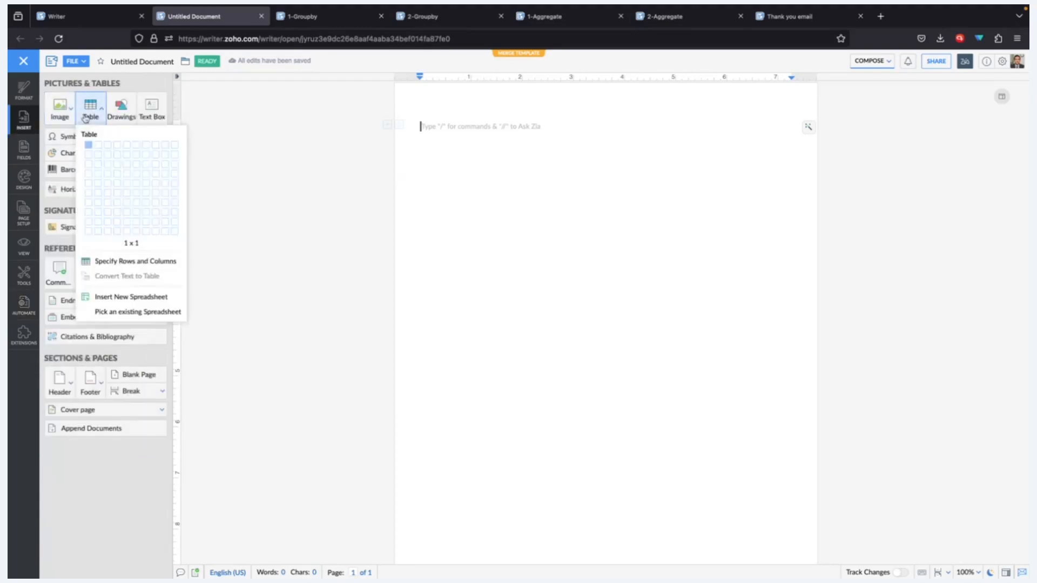
click(115, 157)
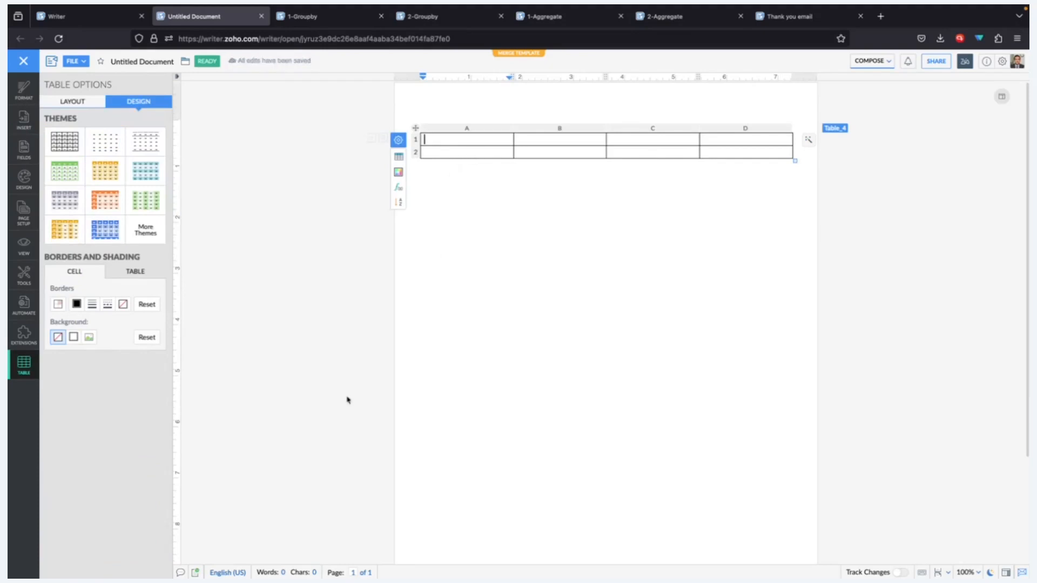
- Fill the header row with City, Purpose, Mode of Payment and Amount
text(City)
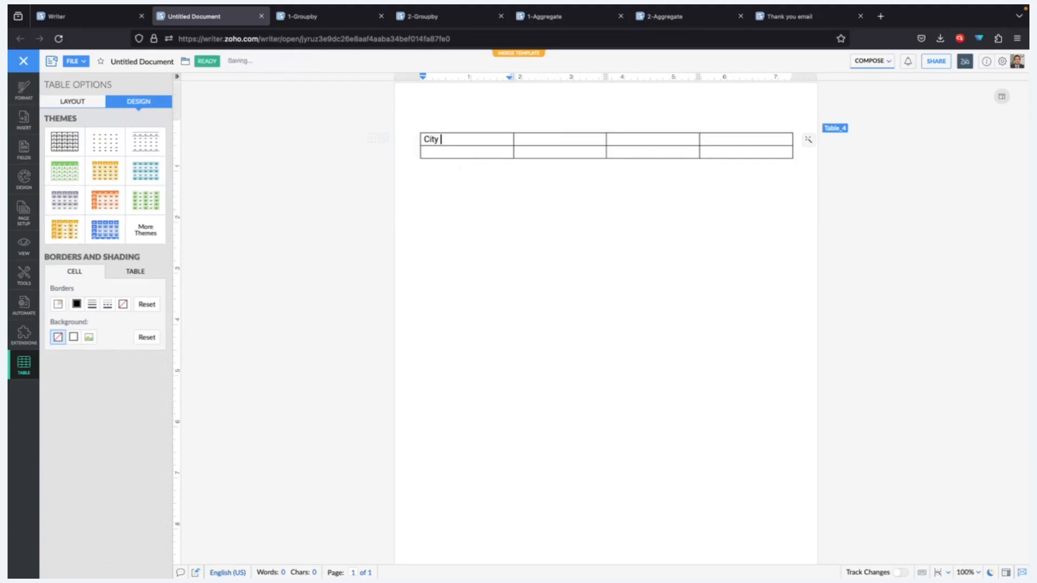
text(rpose)
key(Tab)
text(Mode of Payment)
key(Tab)
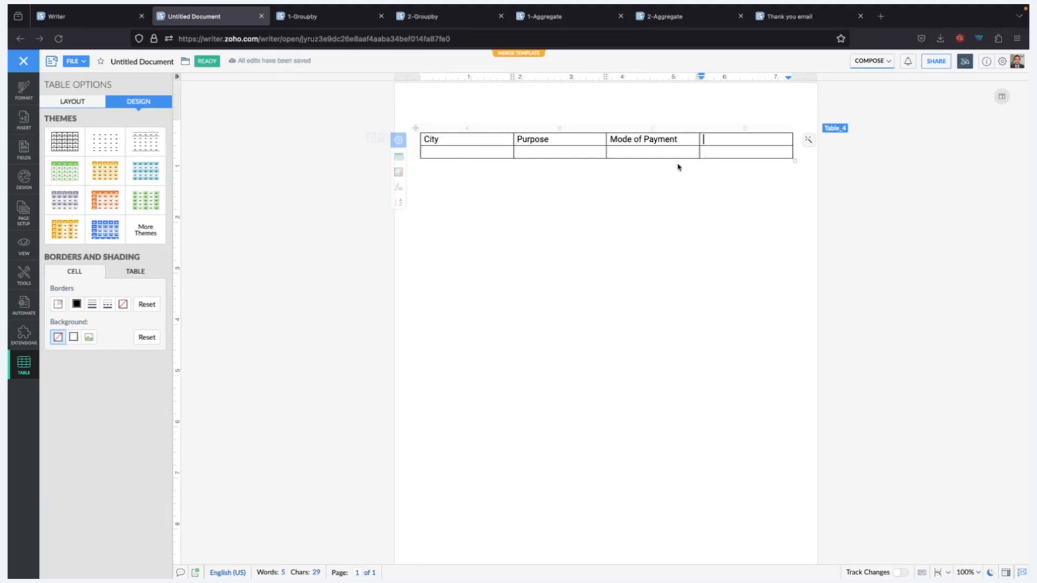
text(A,pim)
key(BackSpace)
key(BackSpace)
key(BackSpace)
key(BackSpace)
key(BackSpace)
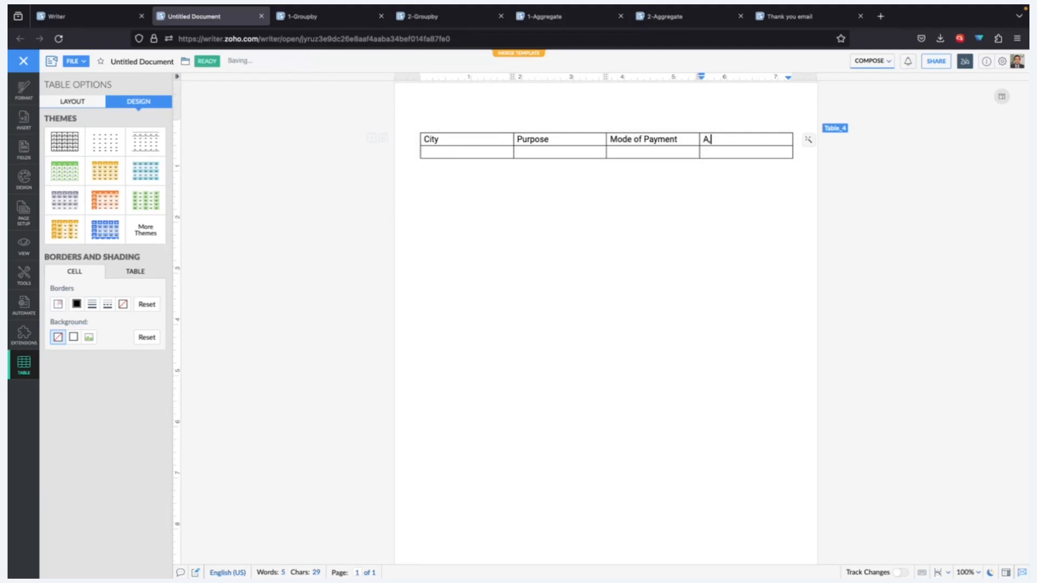
text(Amount)
- Set the table's second row as a repeating row
click(738, 153)
click(435, 156)
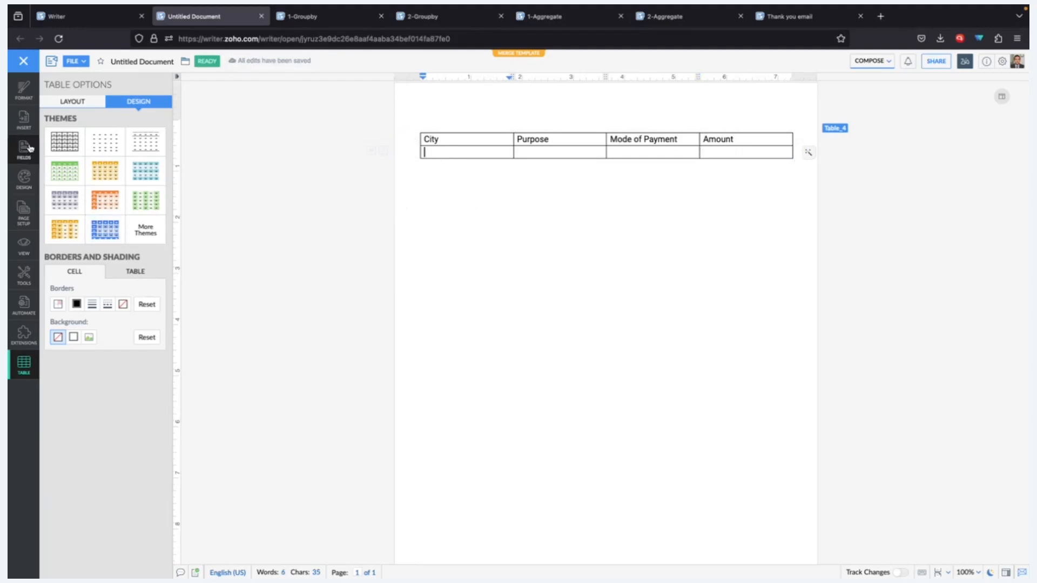
right_click(449, 152)
mouse_move(536, 317)
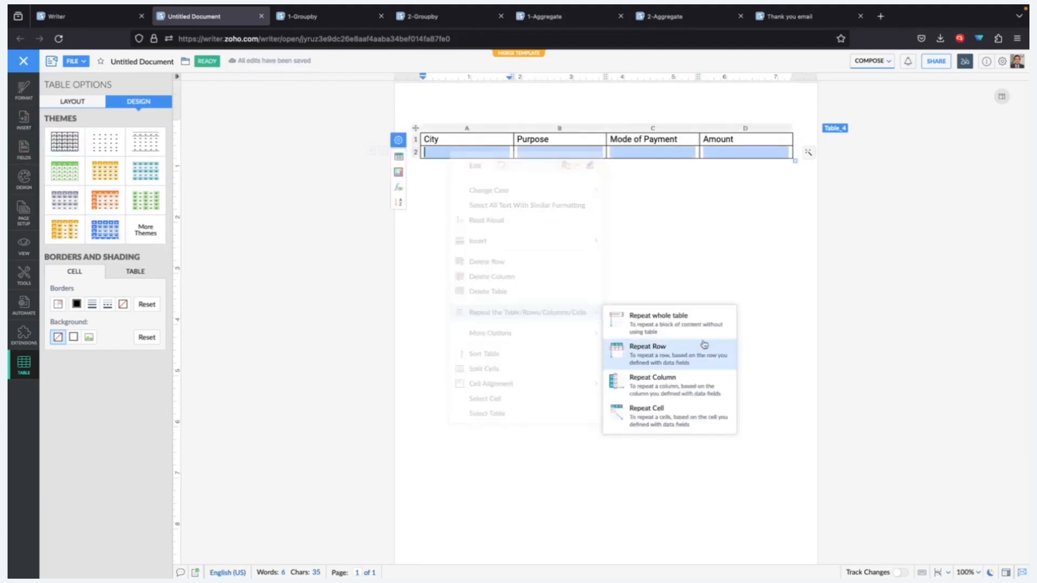
click(703, 354)
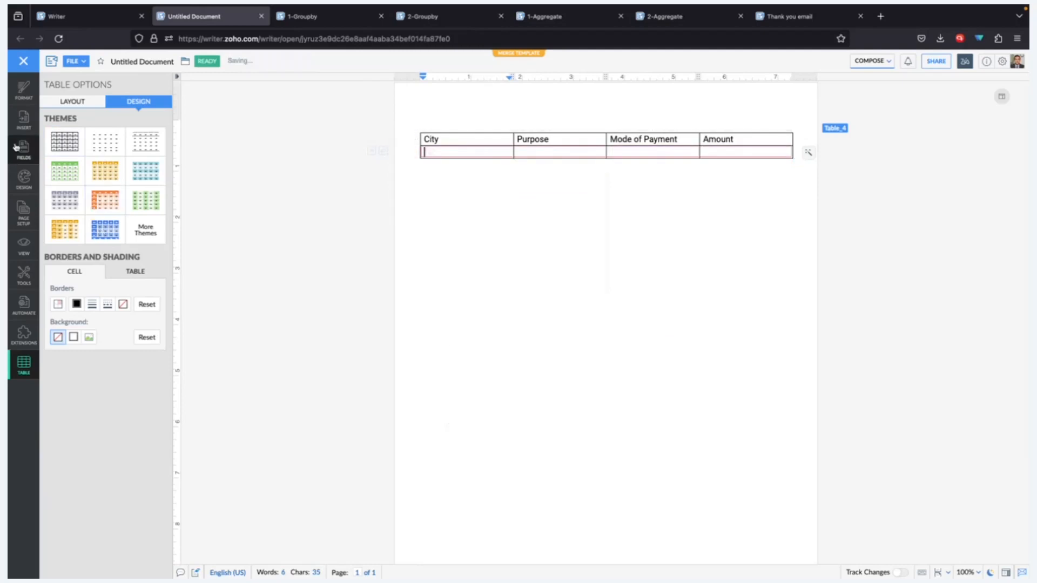
- Insert the City and Purpose merge fields under their matching headers in the repeating row
click(24, 305)
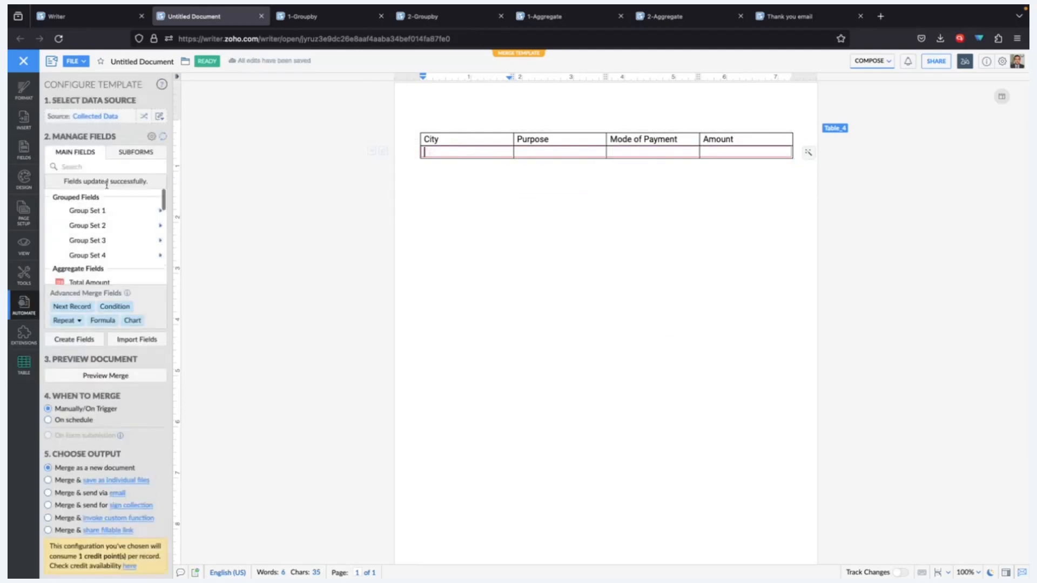
scroll(100, 258, down, 3)
scroll(100, 261, down, 3)
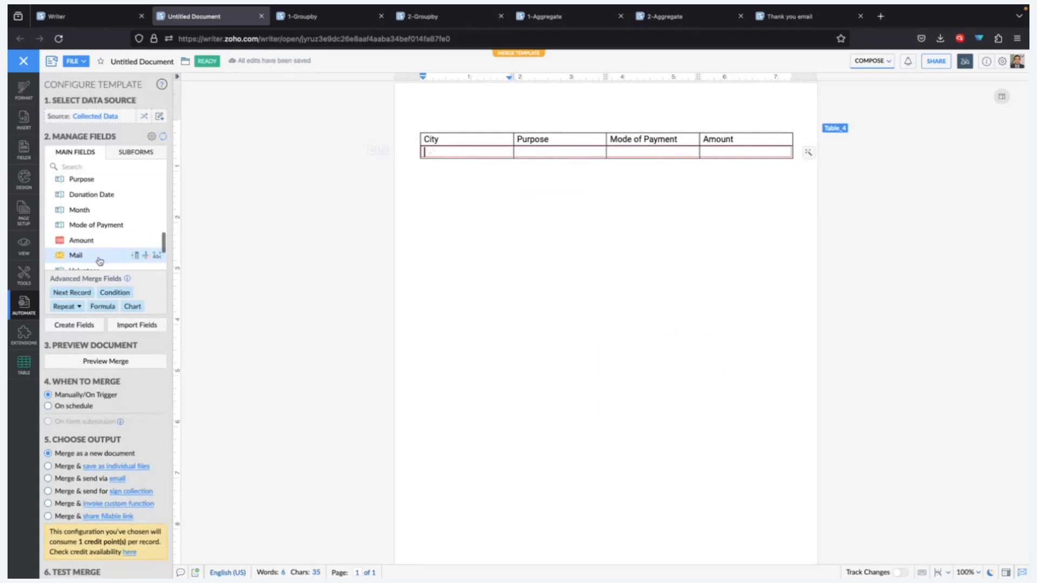
scroll(104, 215, up, 2)
scroll(104, 215, down, 5)
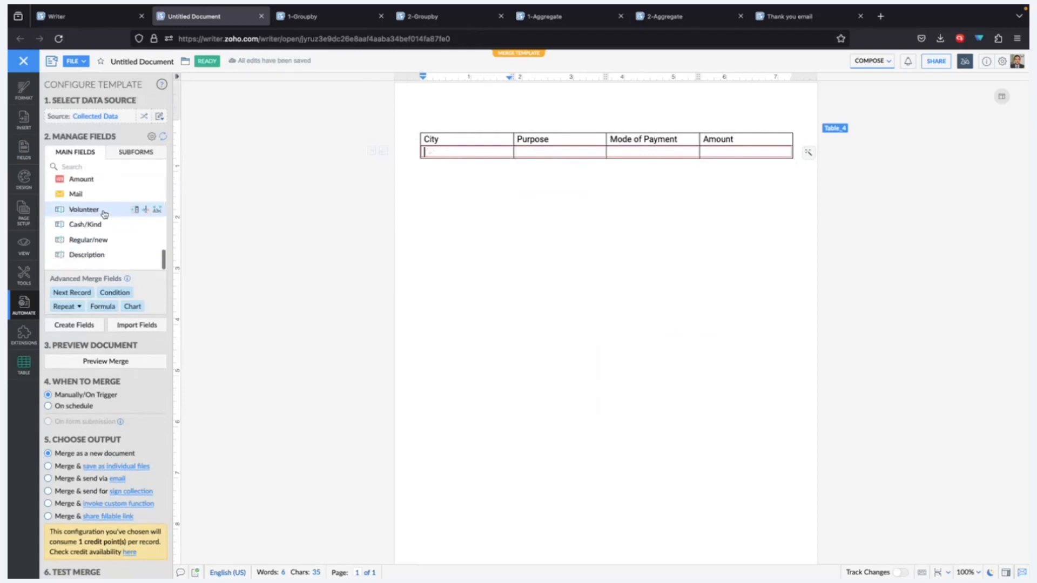
scroll(98, 190, up, 6)
click(98, 191)
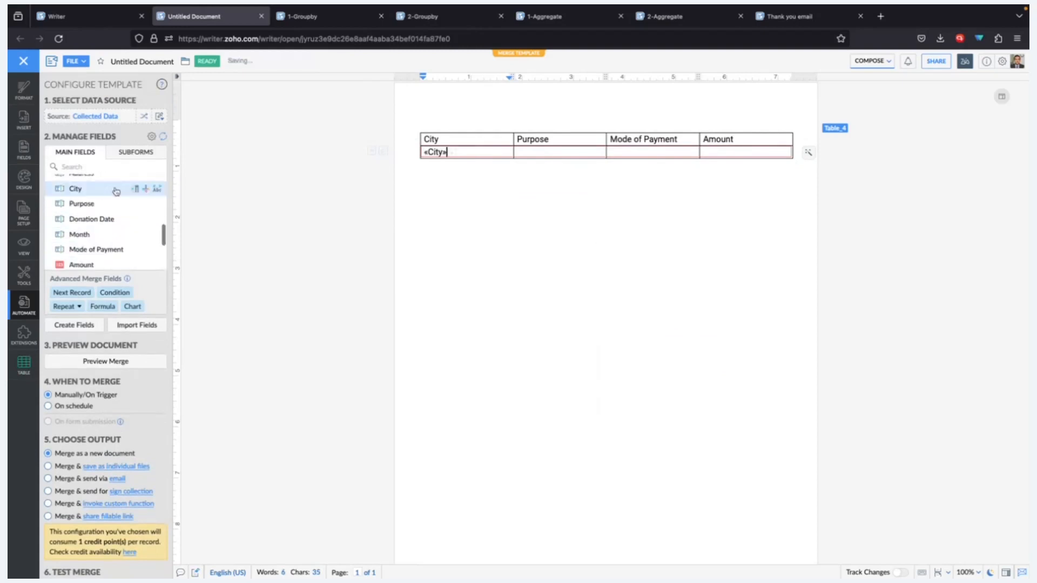
scroll(100, 230, down, 3)
scroll(83, 221, up, 3)
click(82, 207)
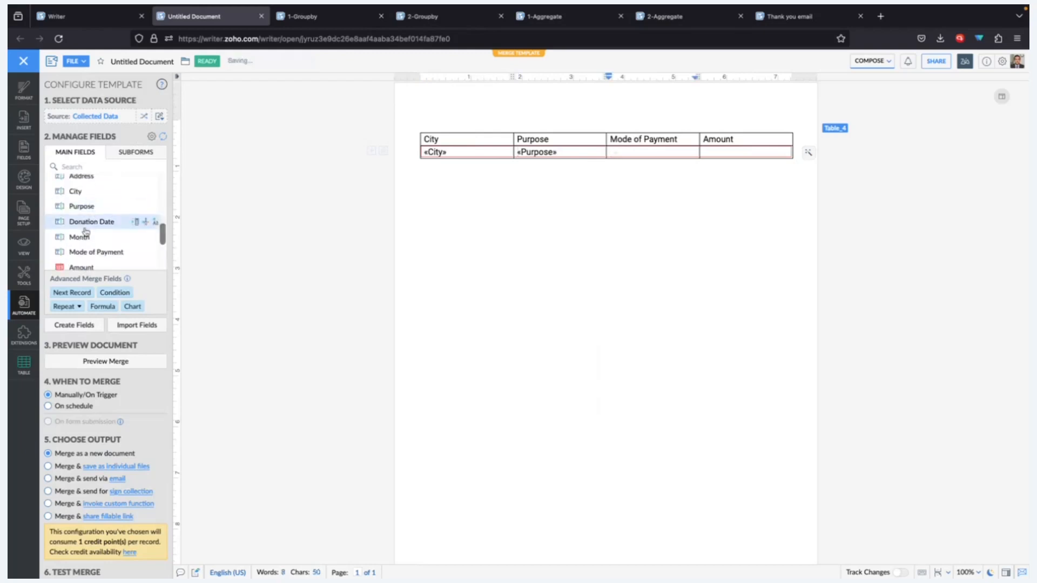
- Insert the Mode of Payment and Amount merge fields under their matching headers in the repeating row
scroll(89, 225, down, 2)
click(95, 199)
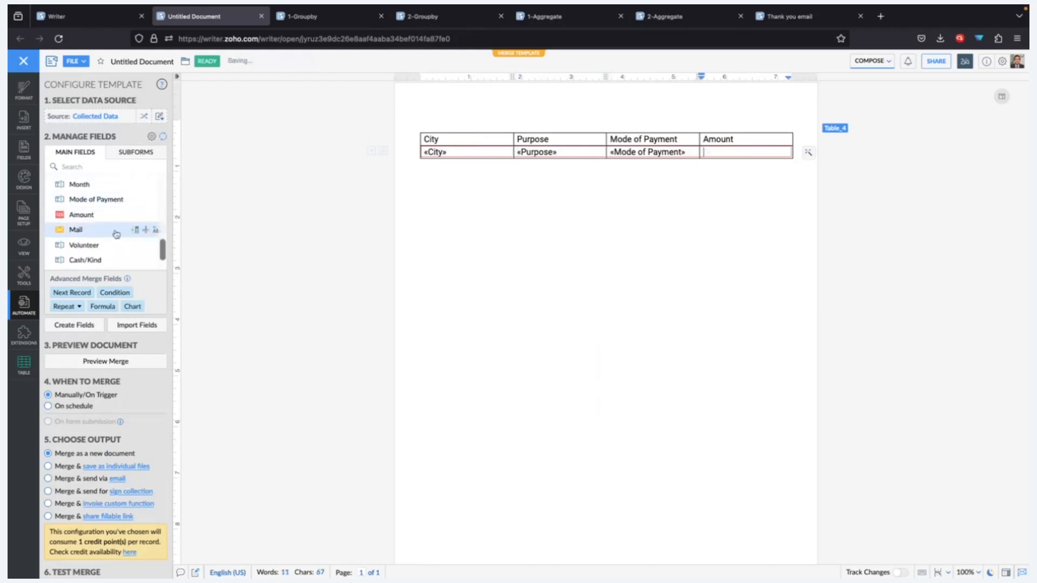
click(97, 215)
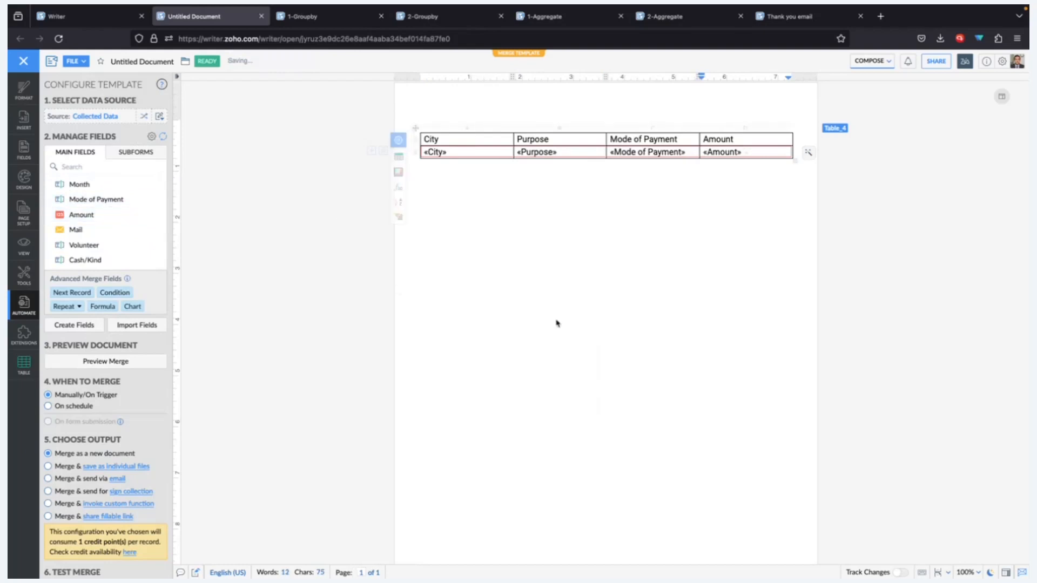
click(527, 278)
- Convert the City, Purpose and Mode of Payment merge fields in the repeating row into grouped fields
click(430, 154)
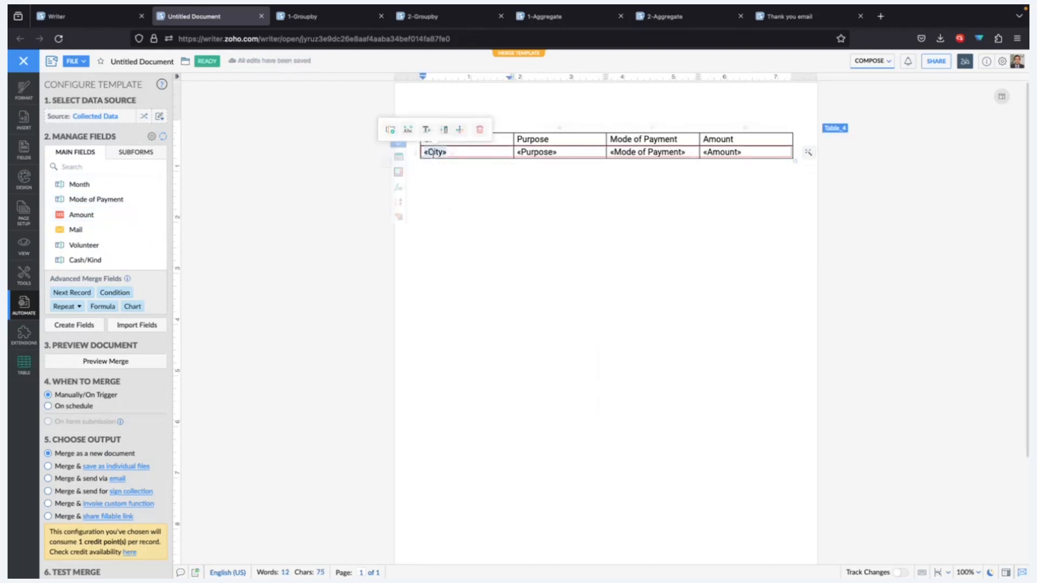
click(457, 132)
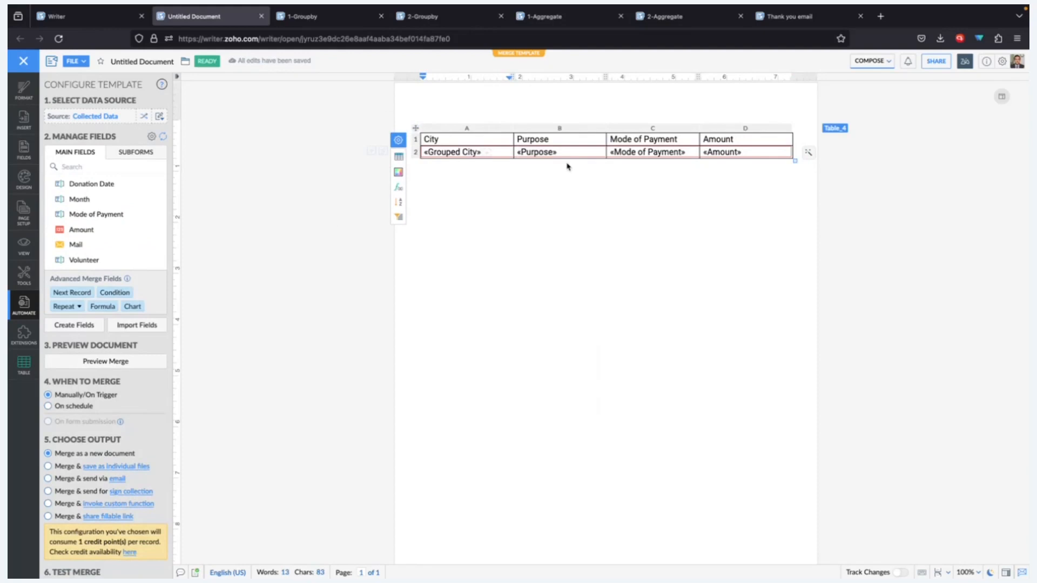
click(548, 152)
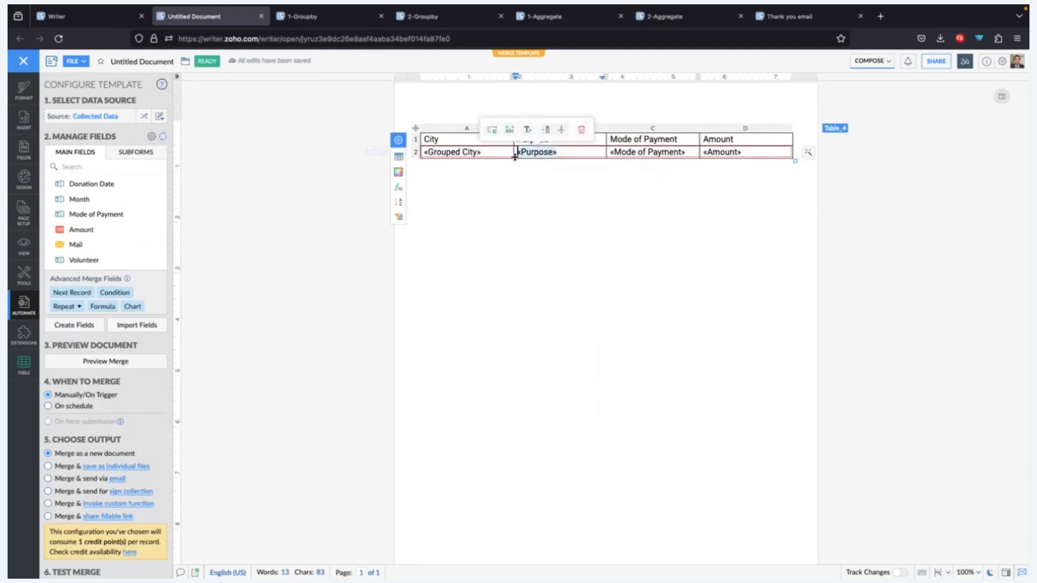
click(546, 131)
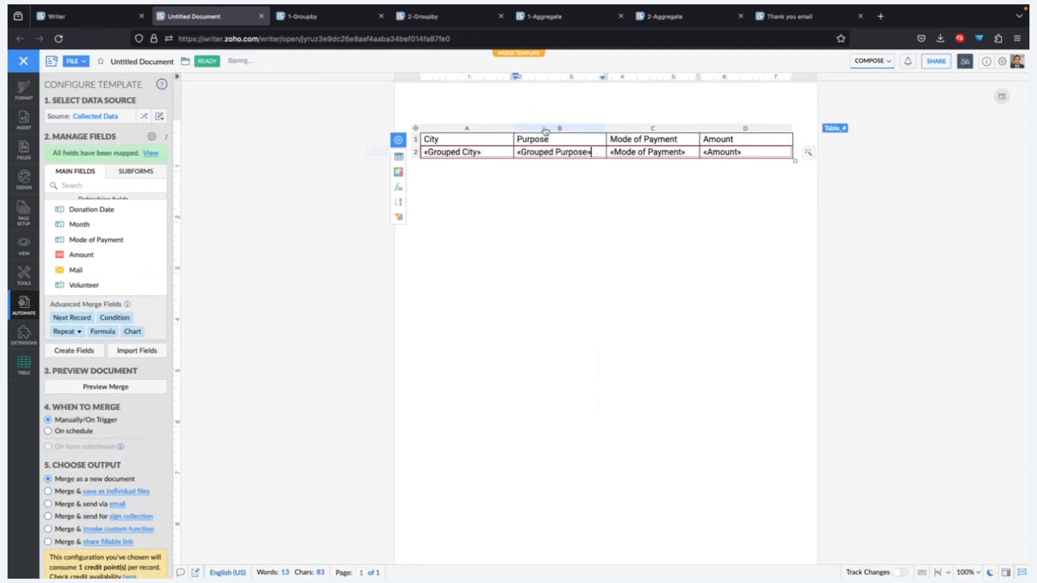
click(646, 152)
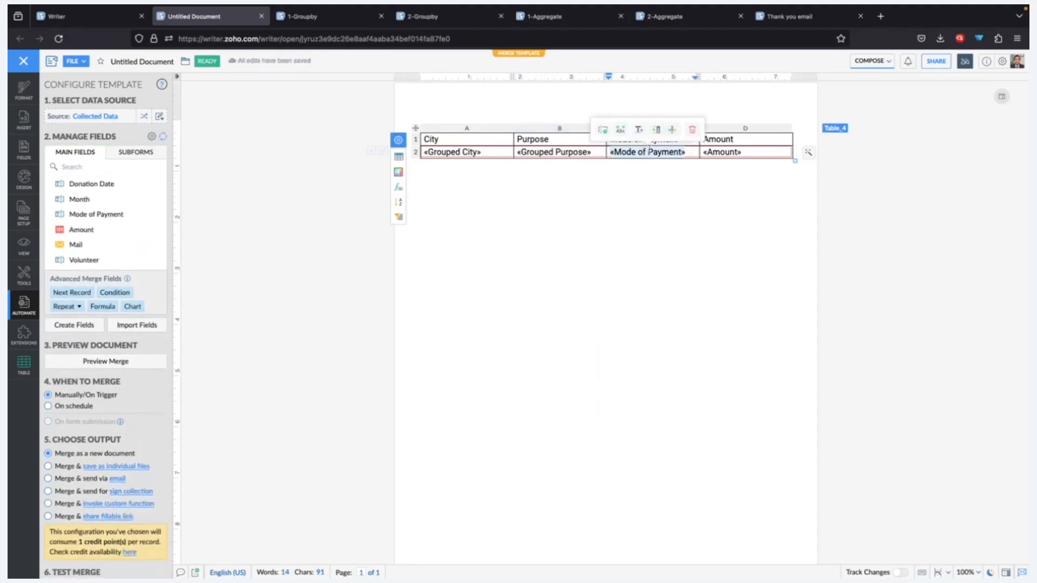
click(656, 131)
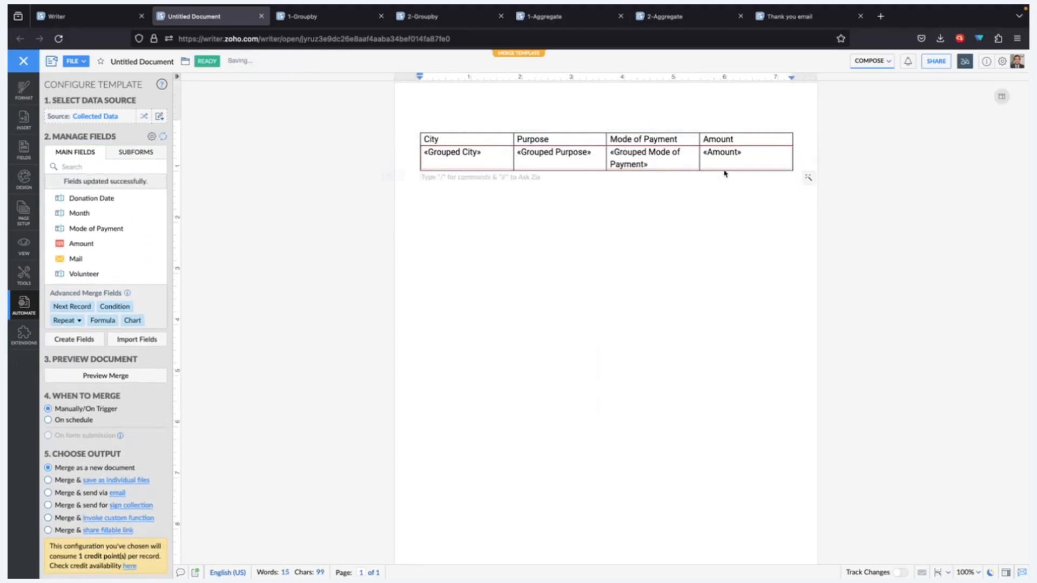
- Replace the Amount field with a Sum aggregate of Amount based on Grouped City in Group Set 5, named Total City Amt
click(722, 154)
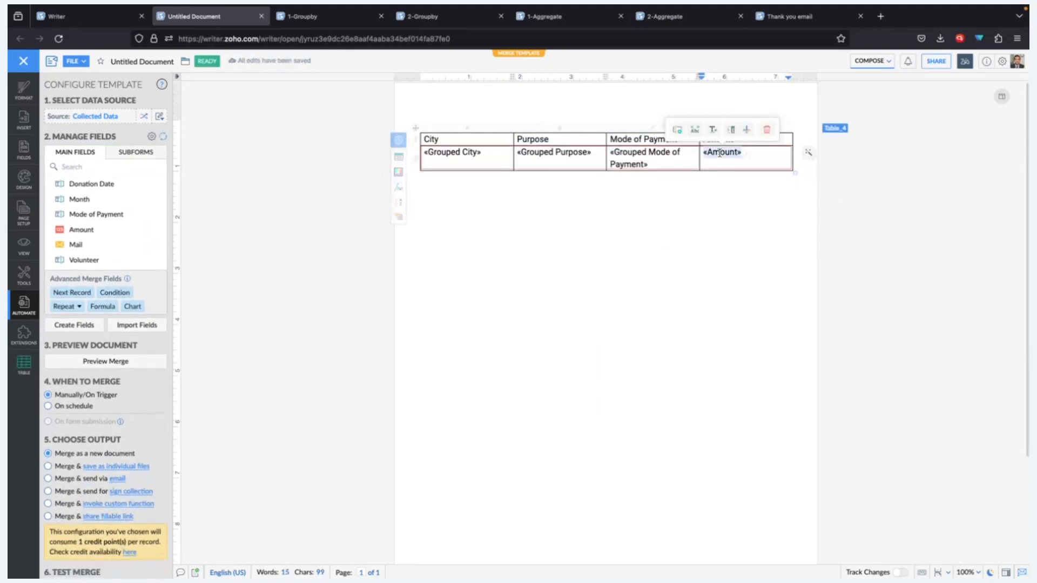
click(746, 135)
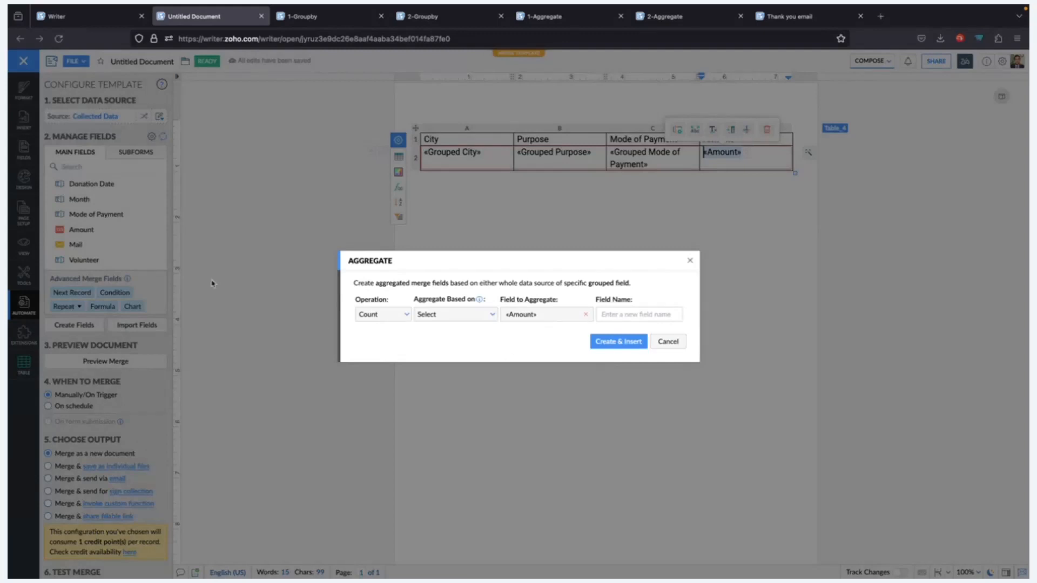
click(364, 319)
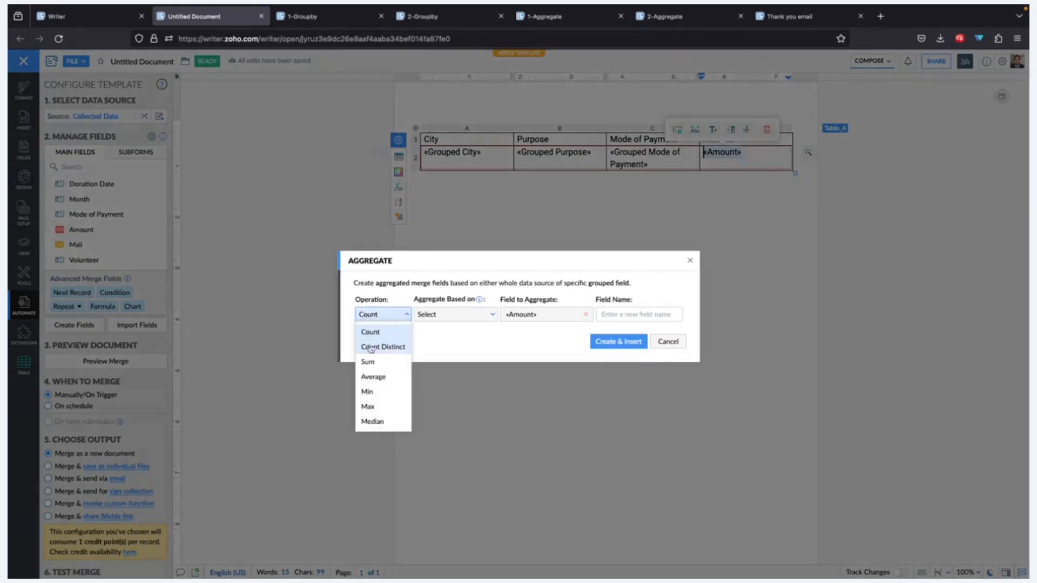
click(371, 358)
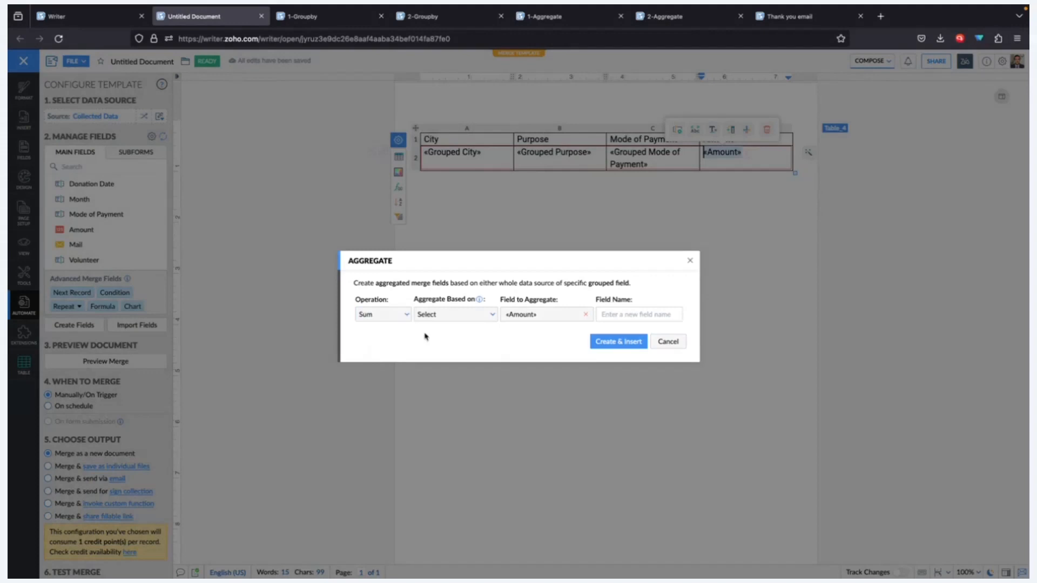
click(466, 312)
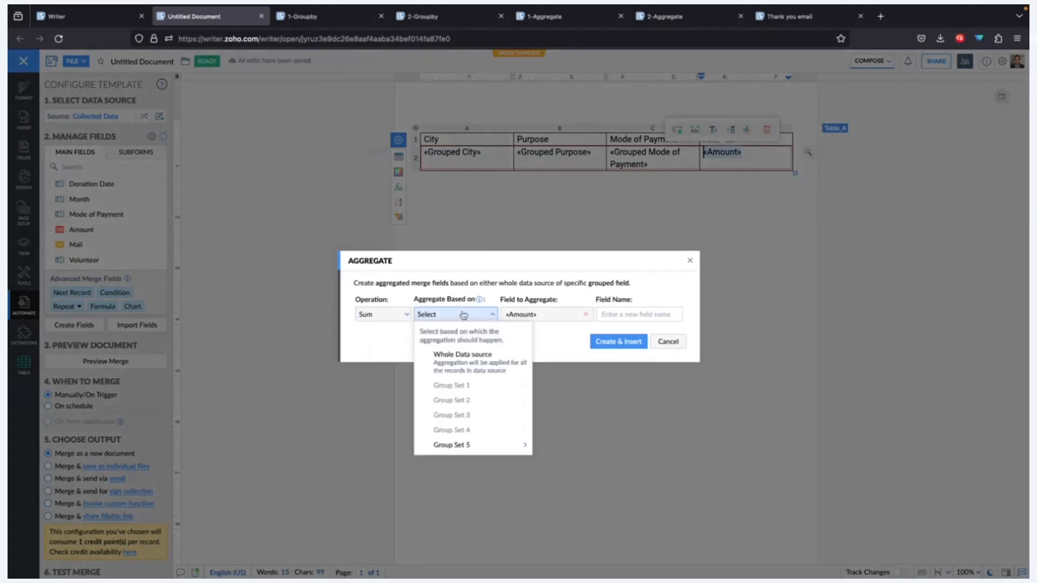
mouse_move(459, 446)
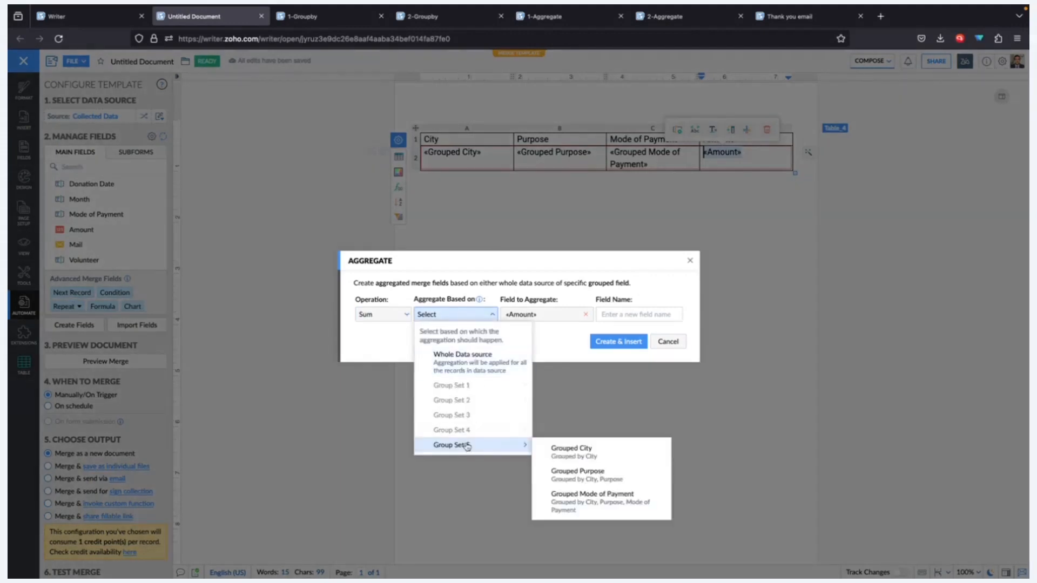
click(576, 451)
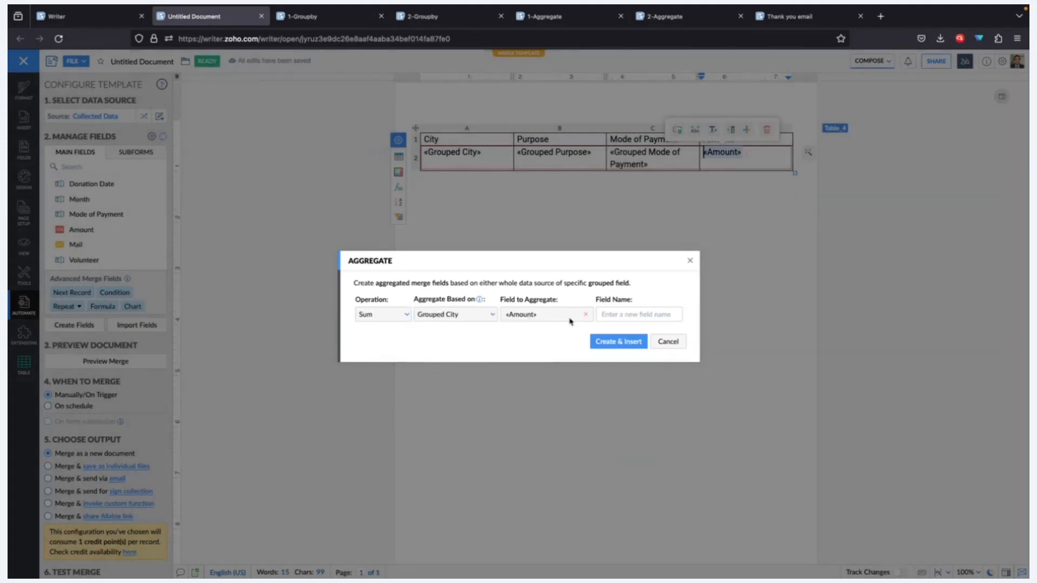
click(643, 313)
text(Total )
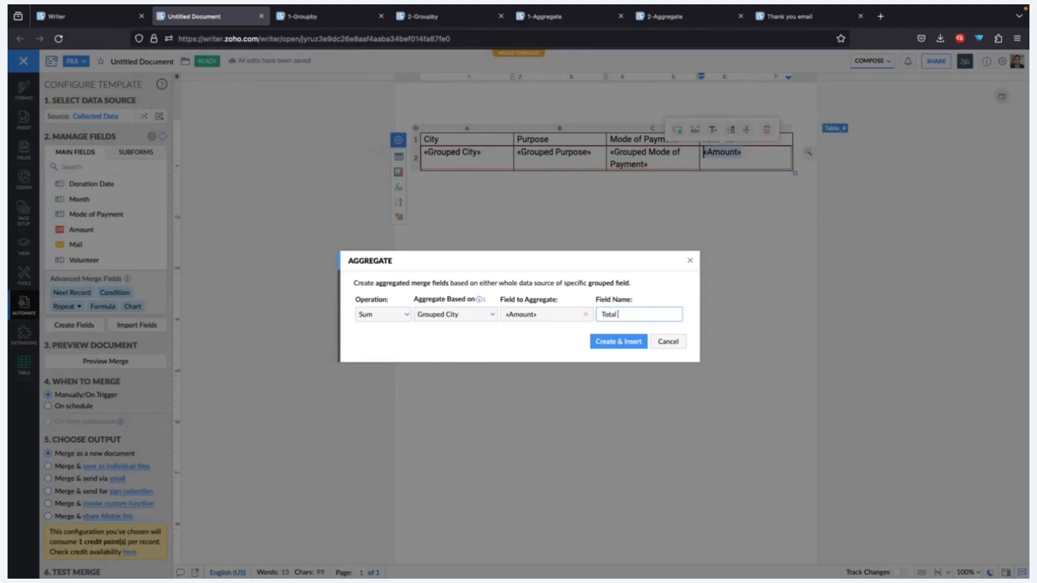
text(City Amt)
click(640, 342)
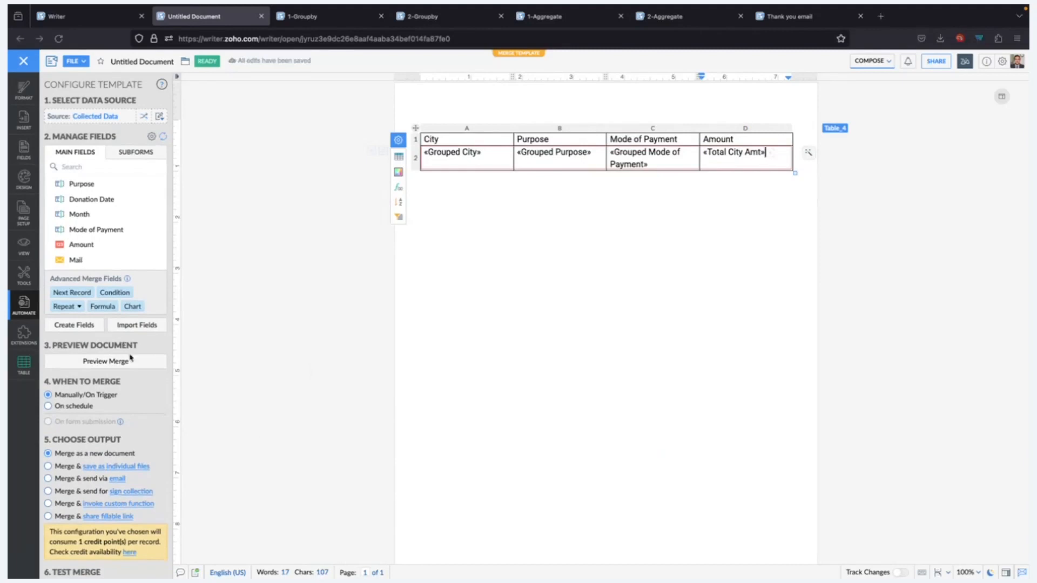
- Preview the merged city donation table, then examine the 2-Aggregate template and its merge preview
click(111, 361)
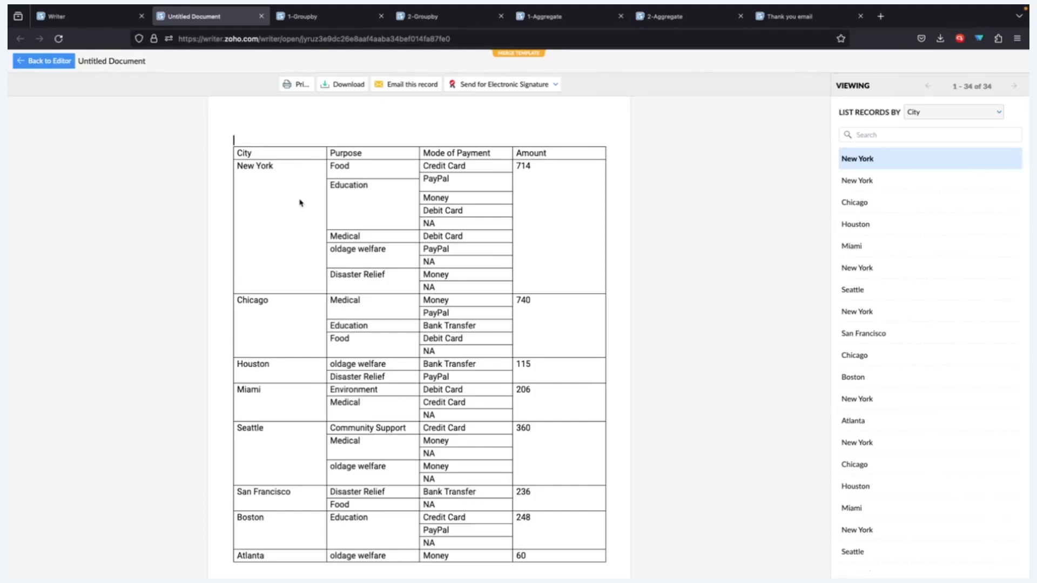
click(52, 60)
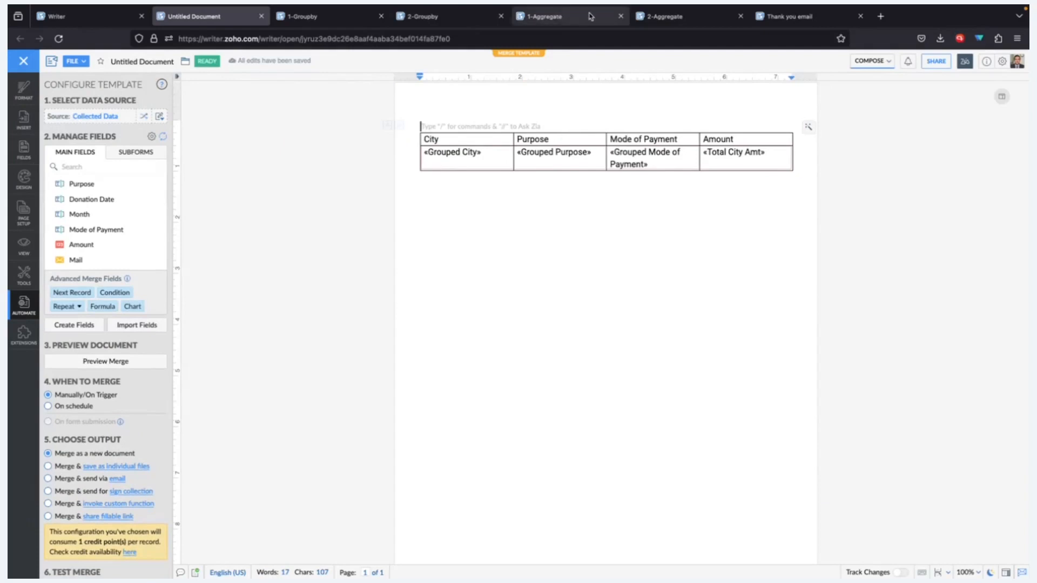
click(667, 13)
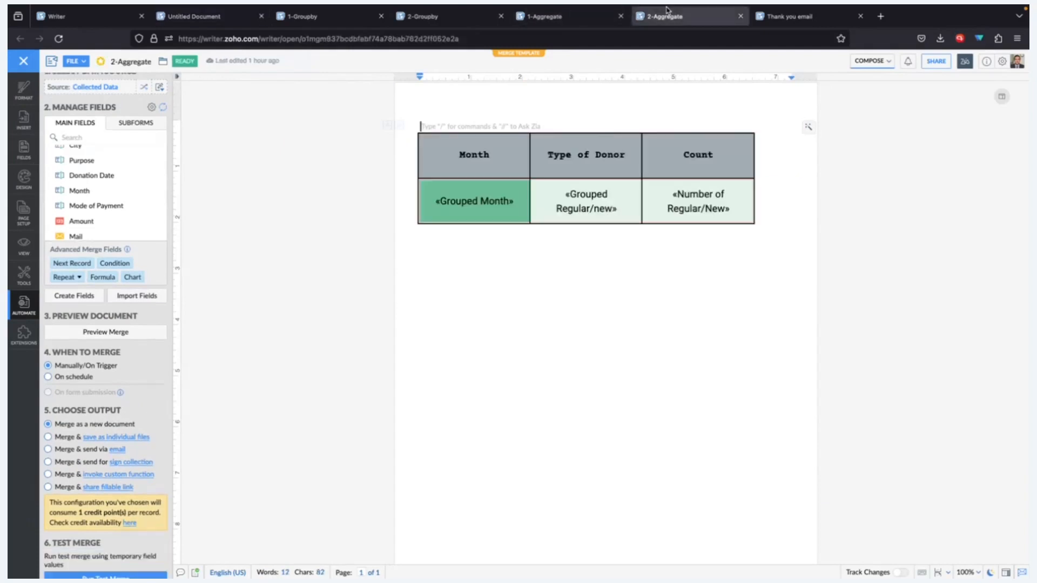
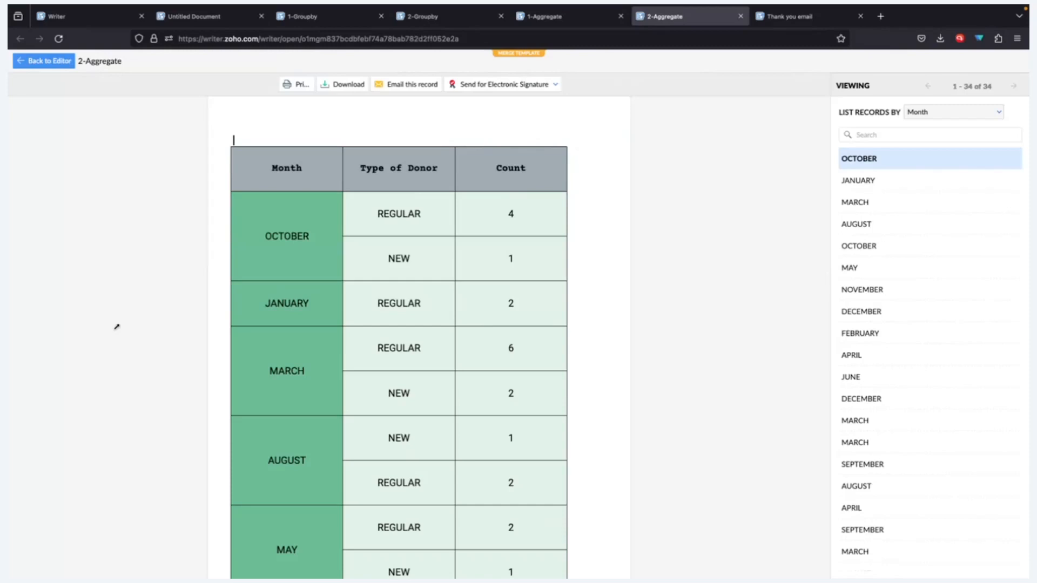
click(43, 67)
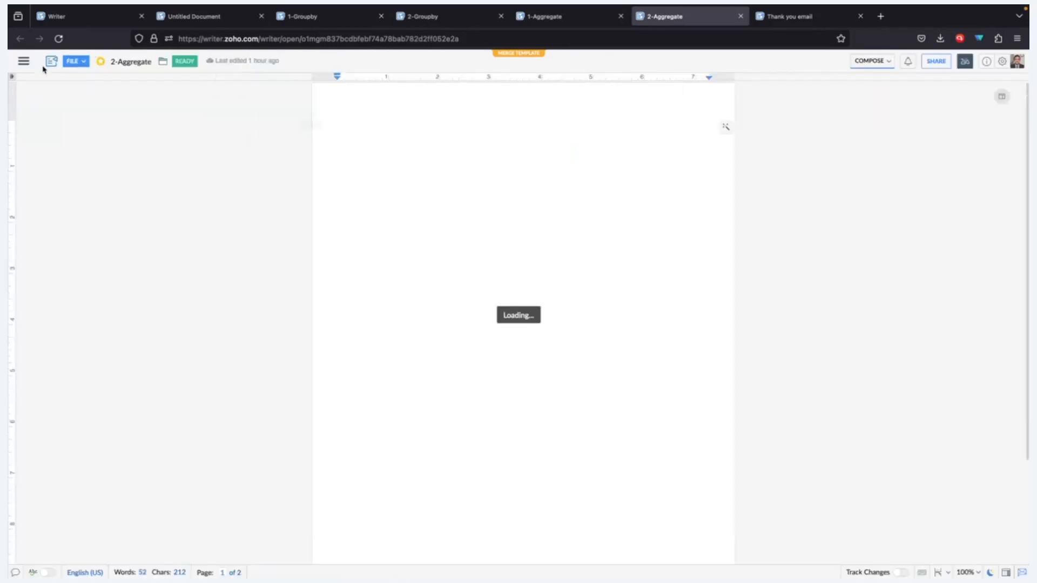
- Clear all headers and merge fields from the four-column table in the untitled document
click(210, 21)
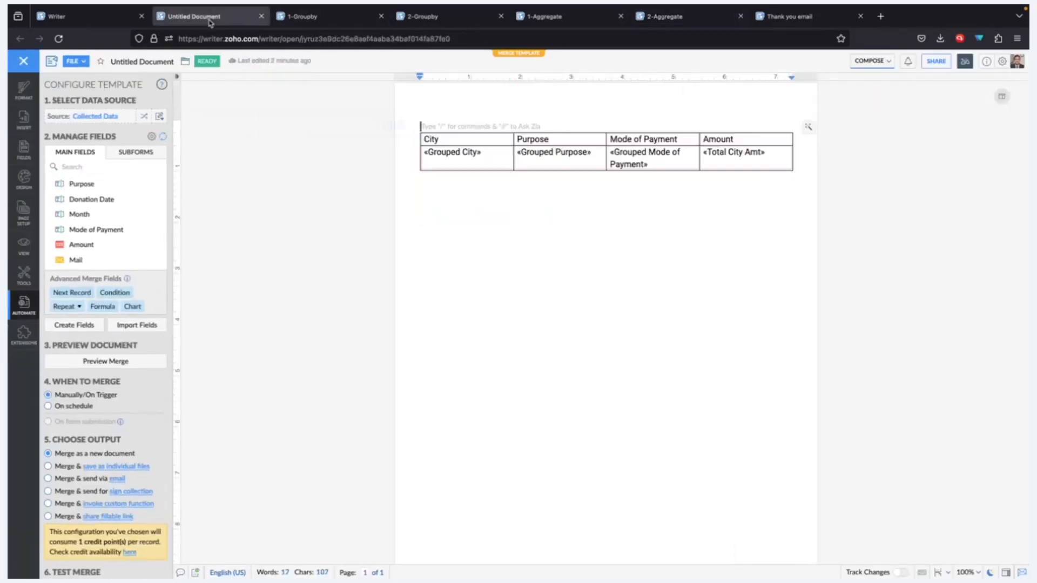
click(715, 186)
key(shift+Up)
key(shift+Up)
key(Delete)
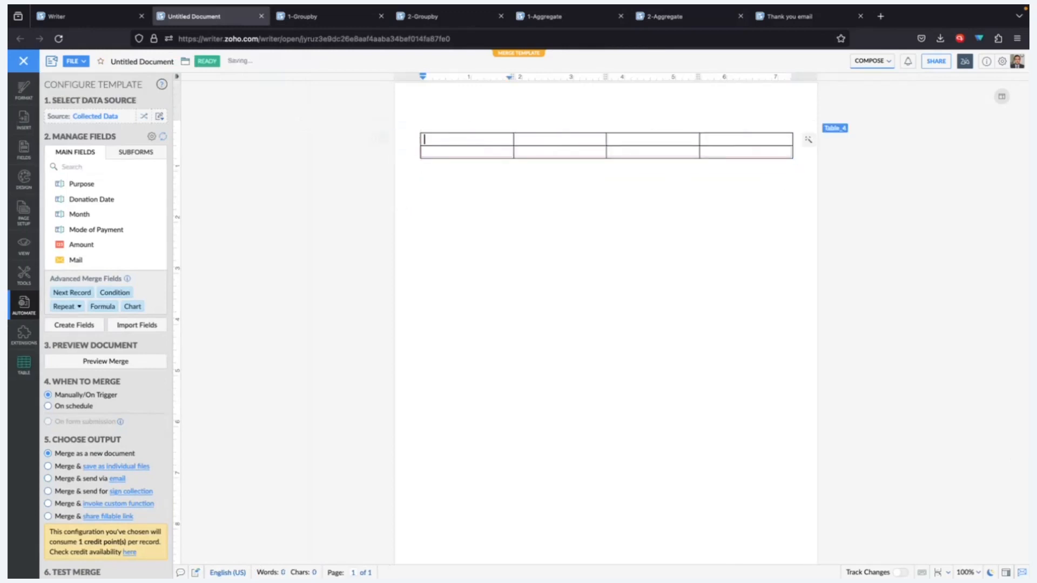
- Delete the empty four-column table and insert a new table with three columns and two rows in its place
key(Up)
drag(736, 190, 452, 124)
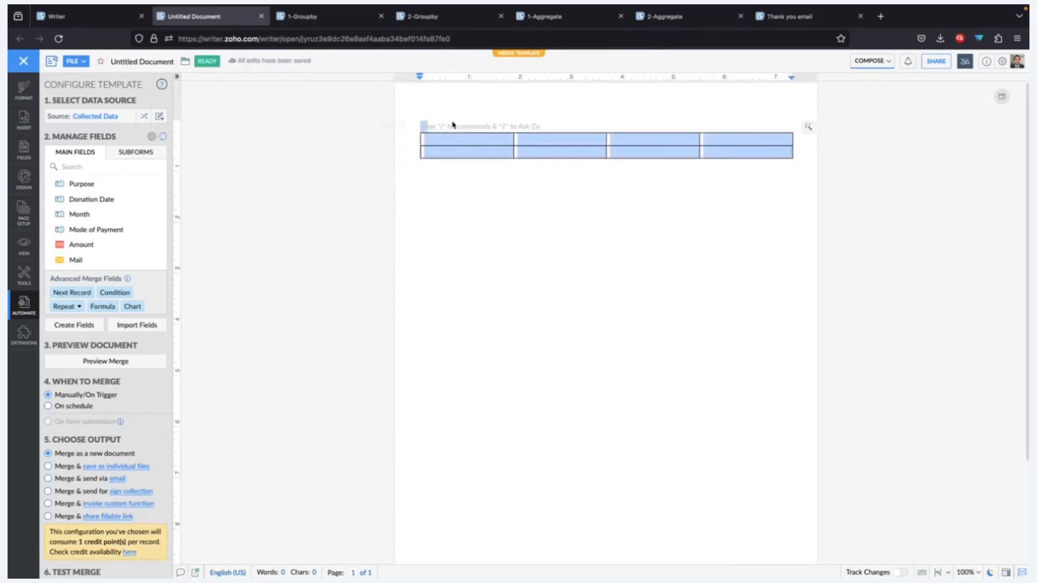
key(Delete)
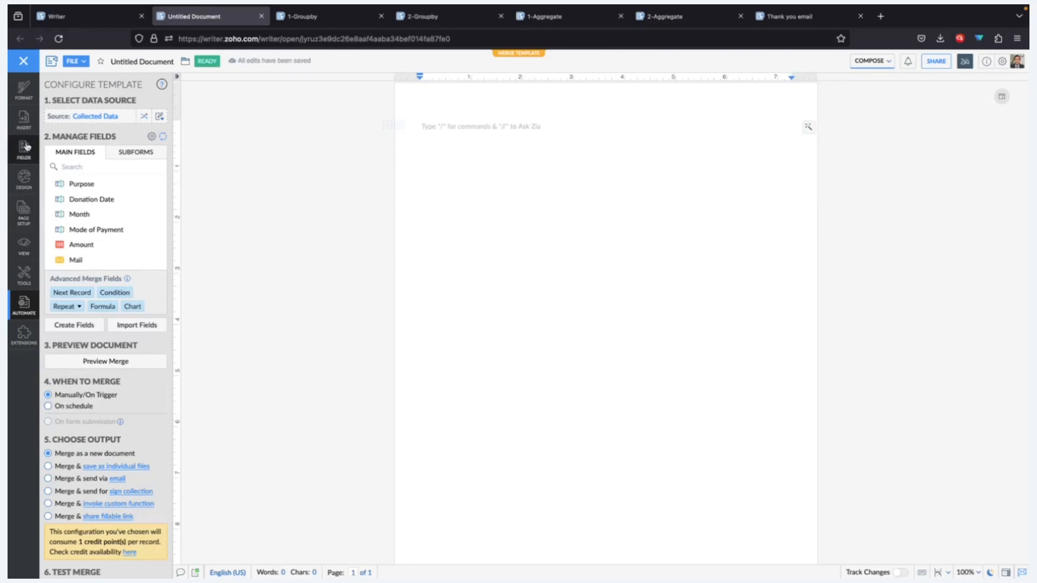
click(23, 119)
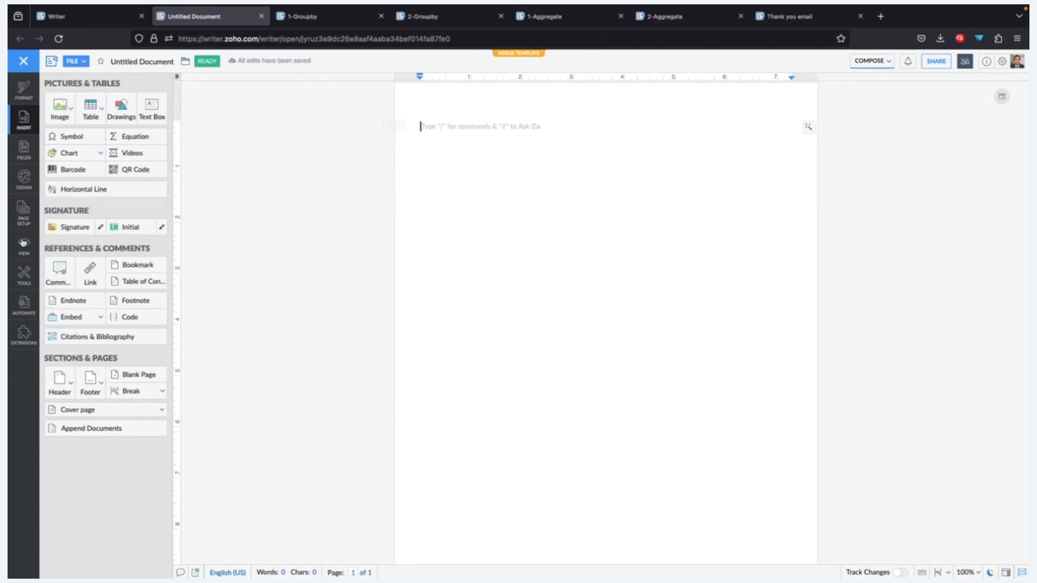
click(101, 125)
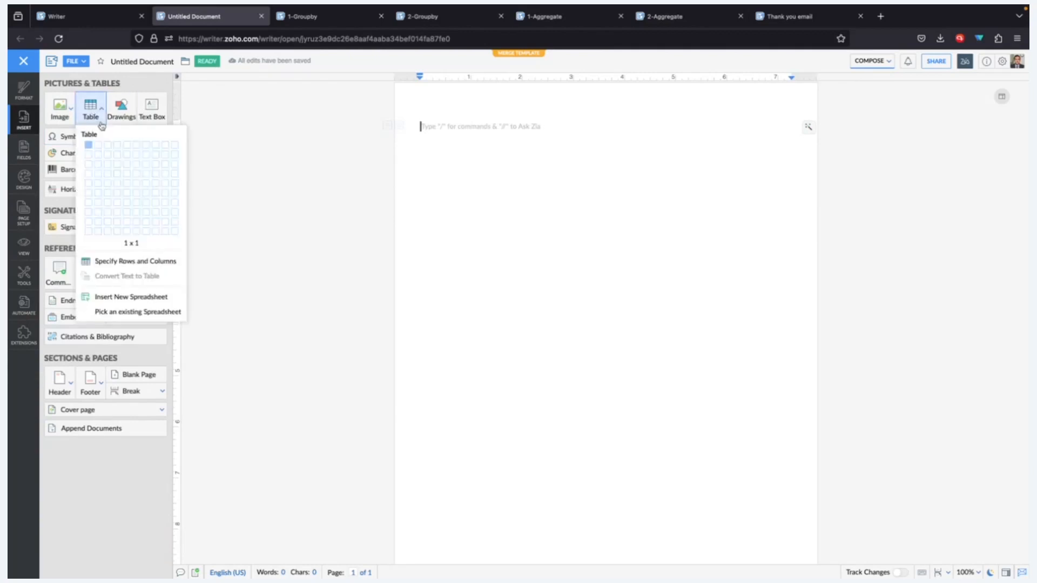
click(110, 156)
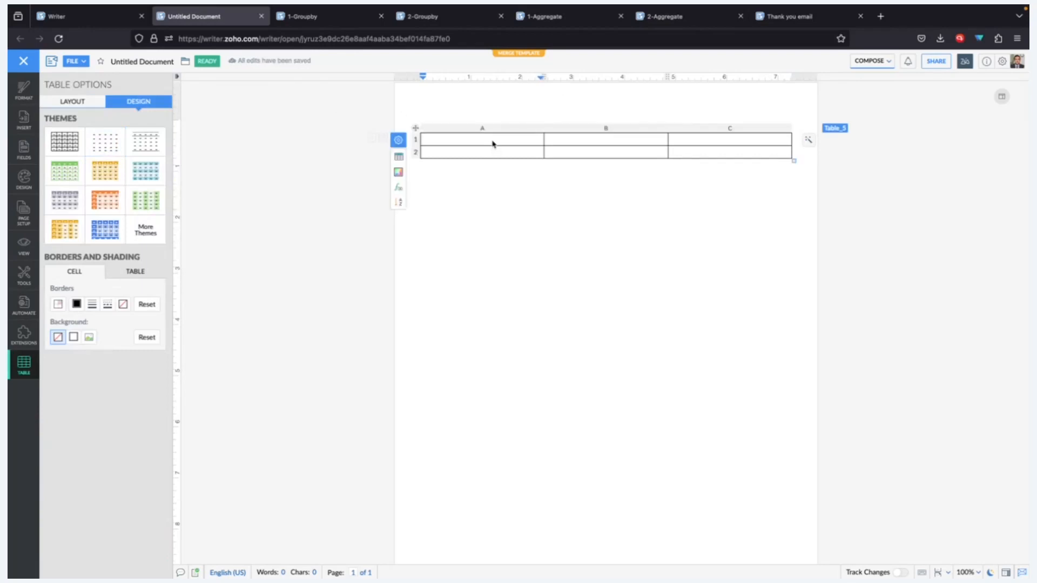
- Copy the header row Month, Type of Donor, Count from the 2-Aggregate document into the new table's first row
key(ctrl+Tab)
key(ctrl+Tab)
key(ctrl+shift+Tab)
key(ctrl+Tab)
key(ctrl+Tab)
key(ctrl+Tab)
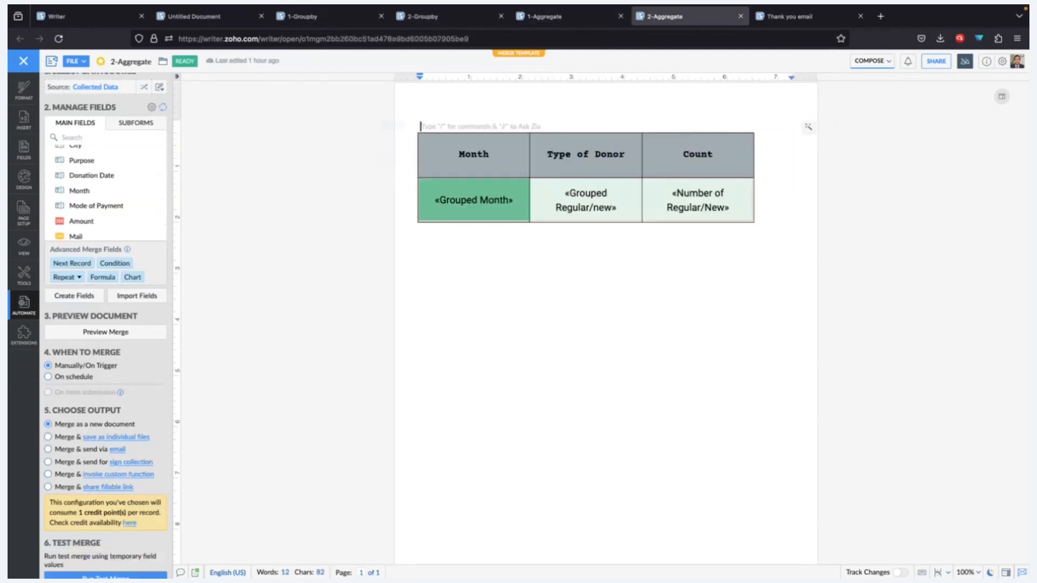
drag(448, 152, 696, 153)
key(ctrl+c)
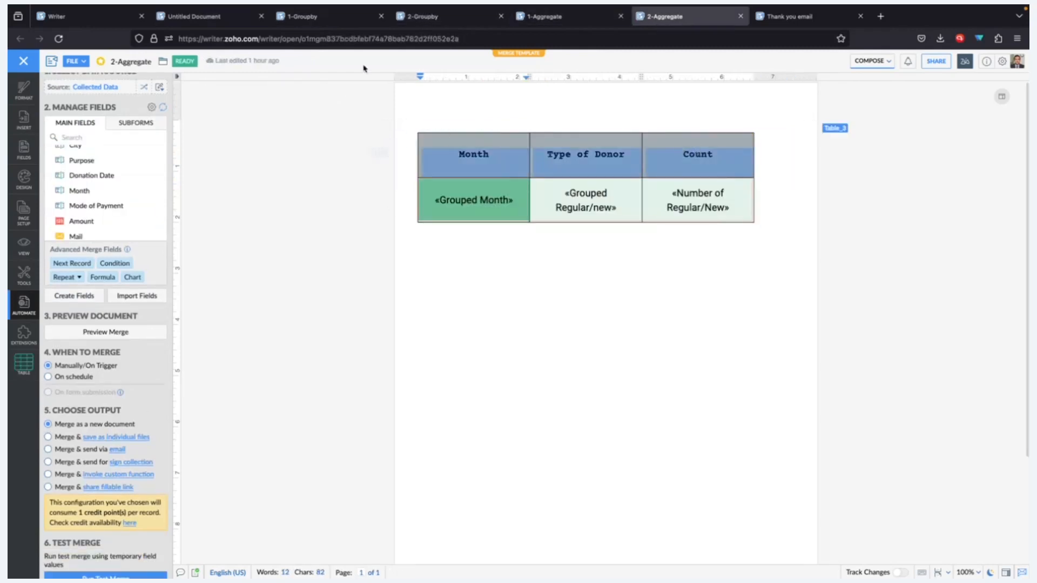
key(ctrl+2)
key(ctrl+v)
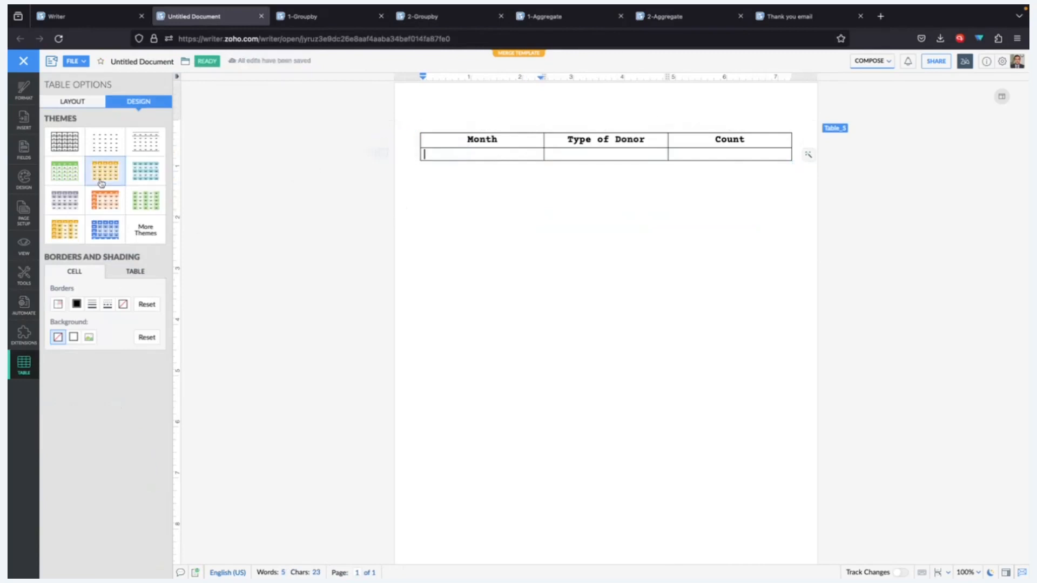
- Insert the Month merge field in the second row under the Month heading
click(23, 303)
scroll(115, 230, up, 2)
scroll(111, 227, down, 5)
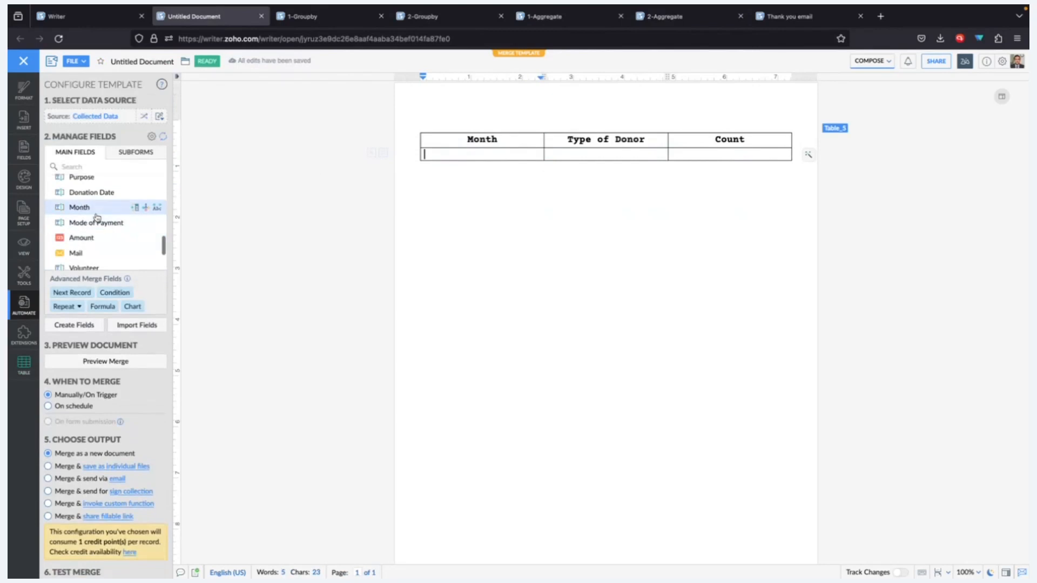
click(95, 212)
- Insert the Regular/new merge field in the second row under both Type of Donor and Count
scroll(95, 214, up, 3)
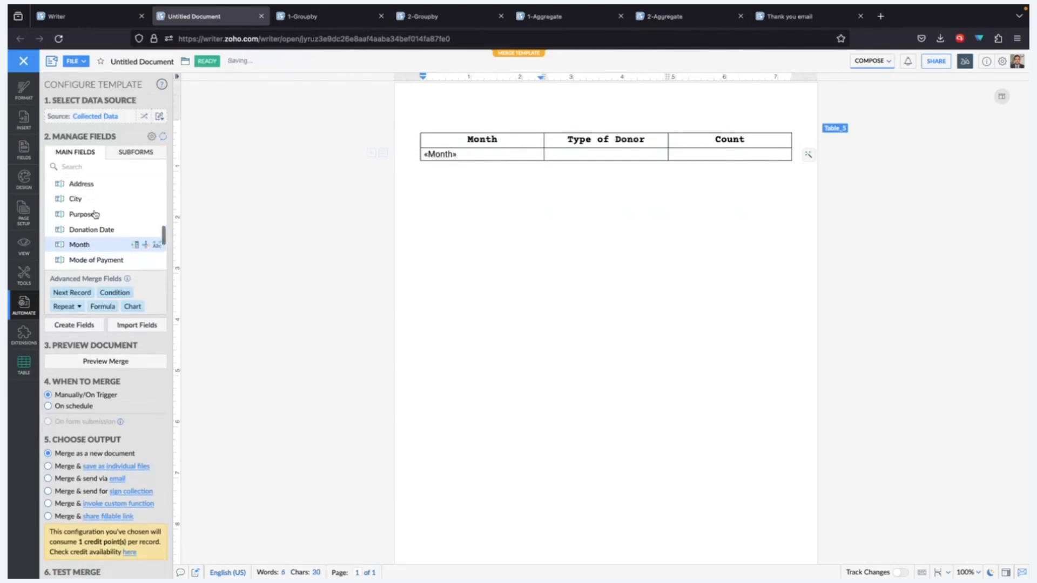
scroll(96, 214, up, 4)
scroll(99, 211, down, 2)
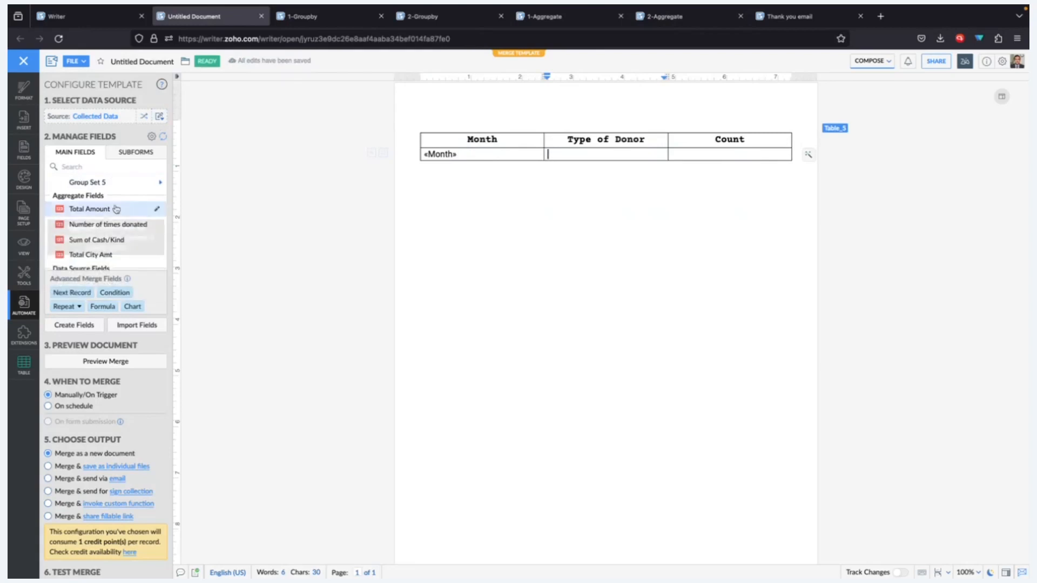
scroll(116, 208, down, 3)
scroll(116, 208, down, 5)
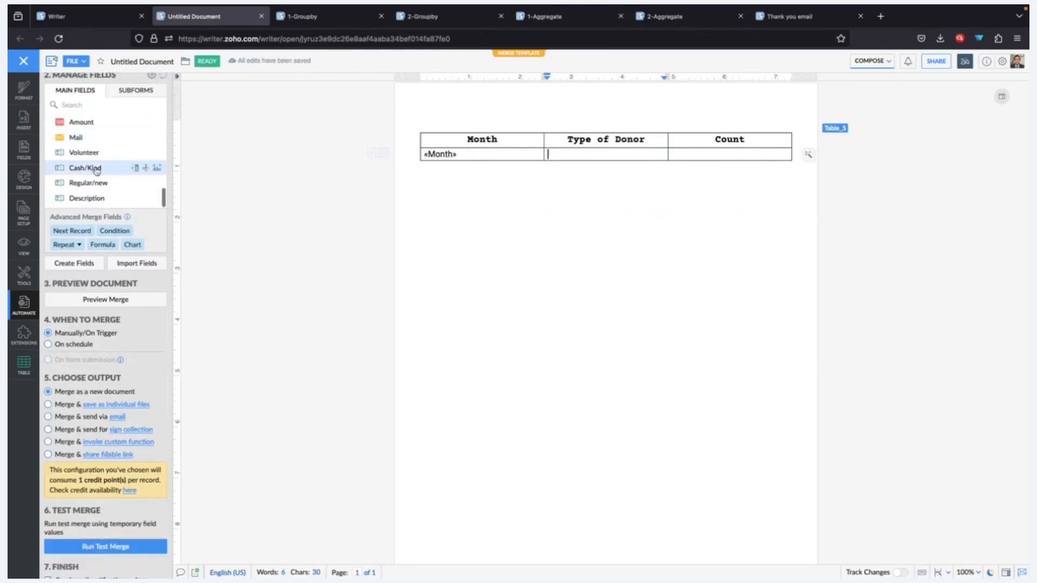
click(97, 184)
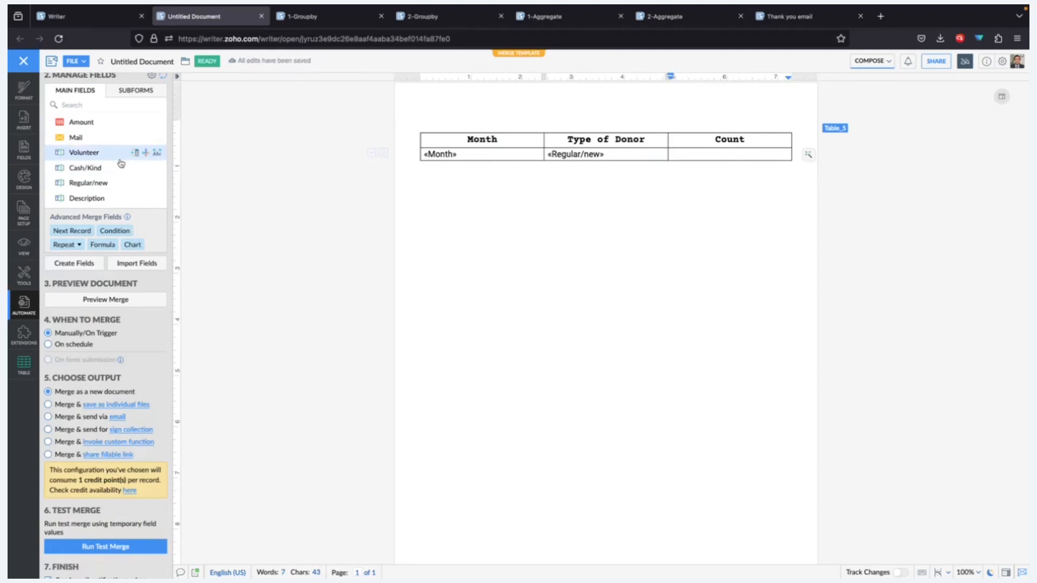
click(104, 184)
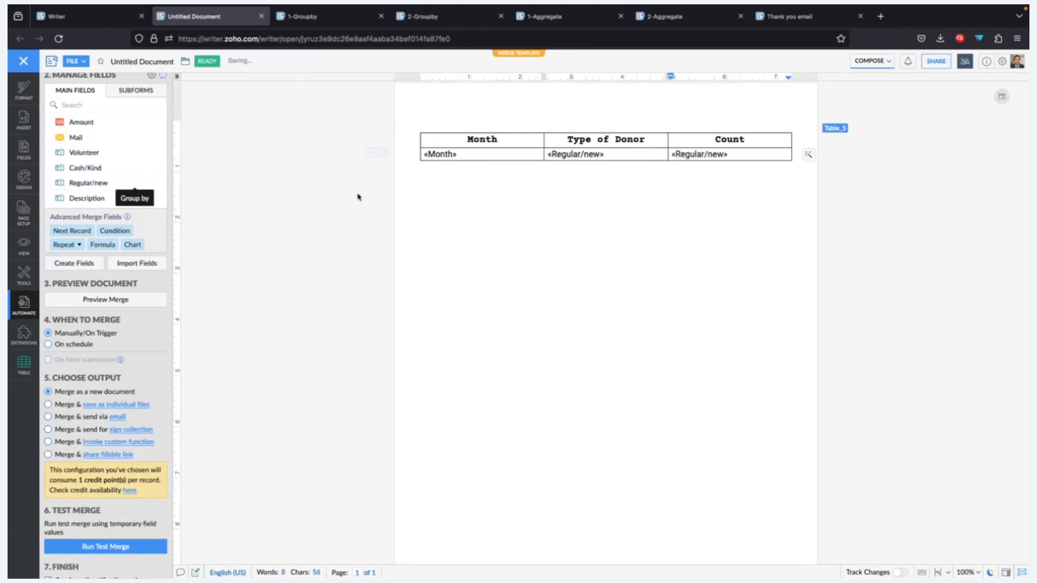
- Set the table's second row to repeat for each record in the data source
click(468, 155)
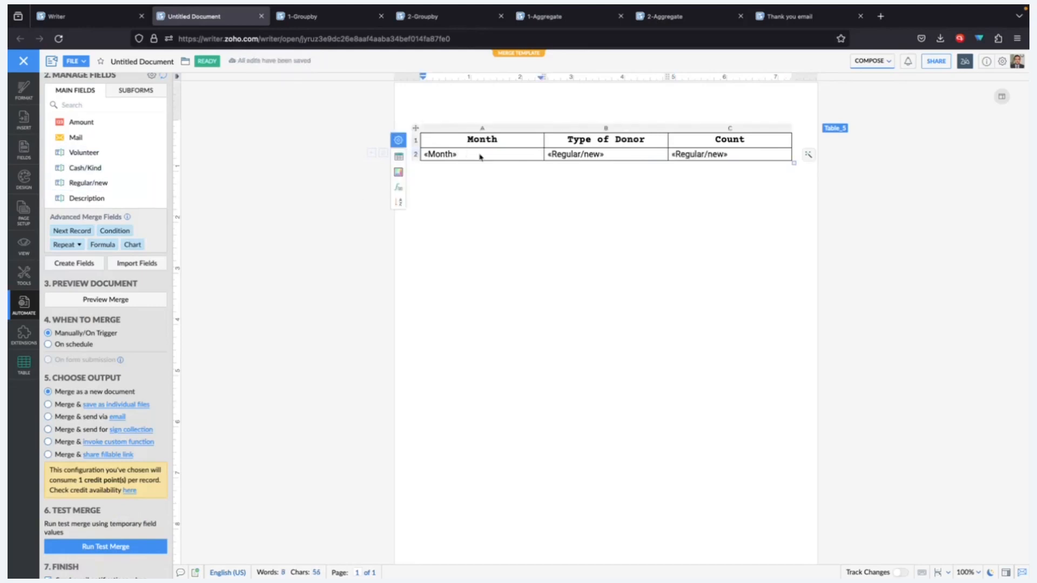
right_click(480, 157)
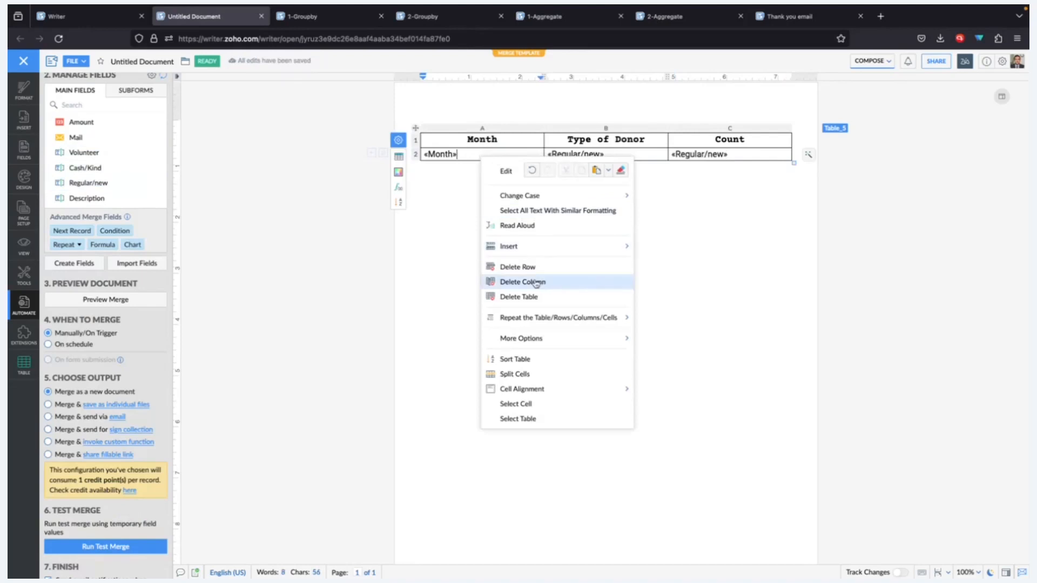
mouse_move(560, 339)
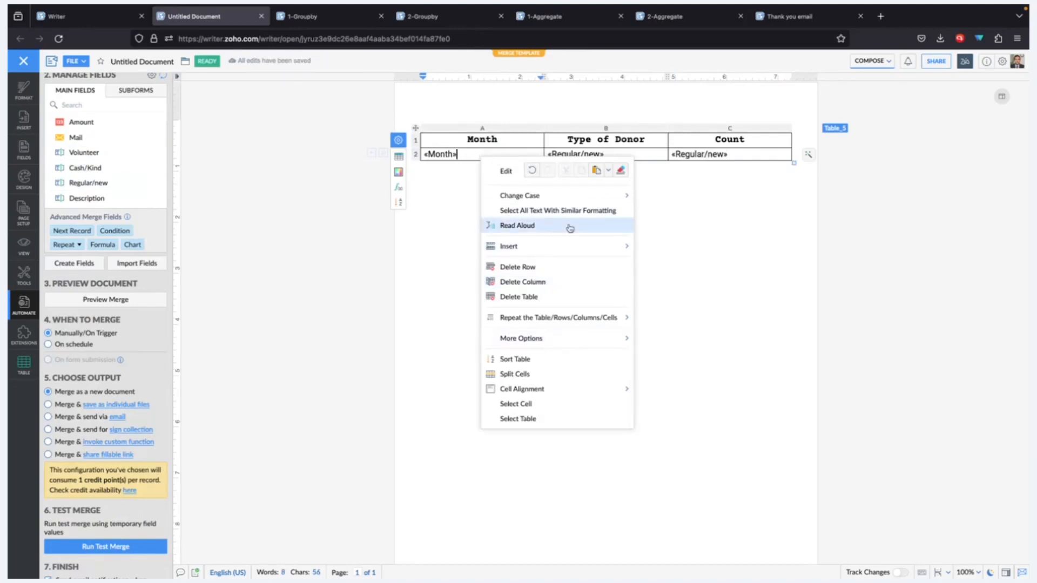
mouse_move(573, 317)
click(689, 351)
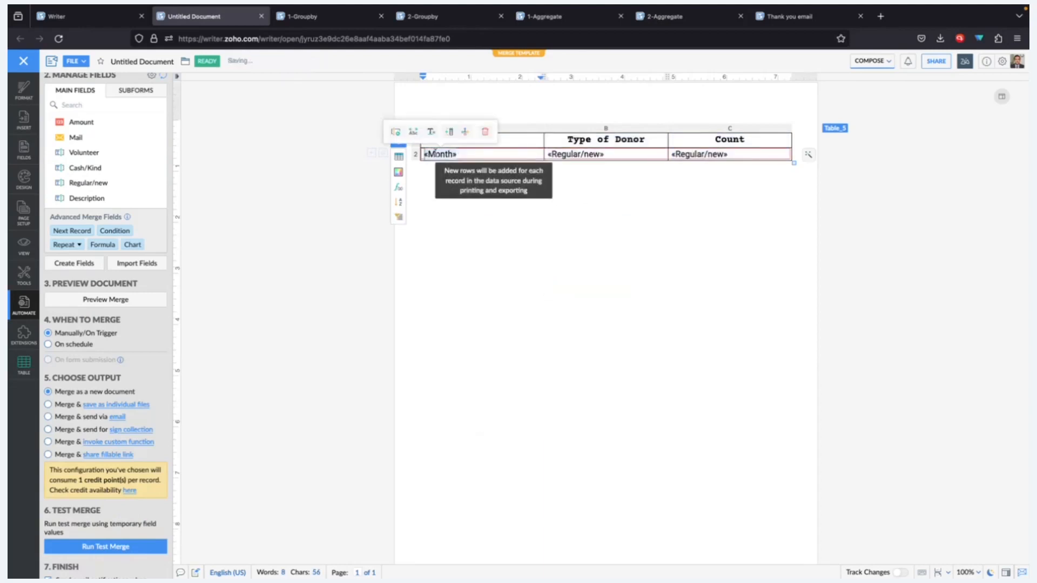
- Apply Group by to the Month field and to the Regular/new field under Type of Donor
click(455, 137)
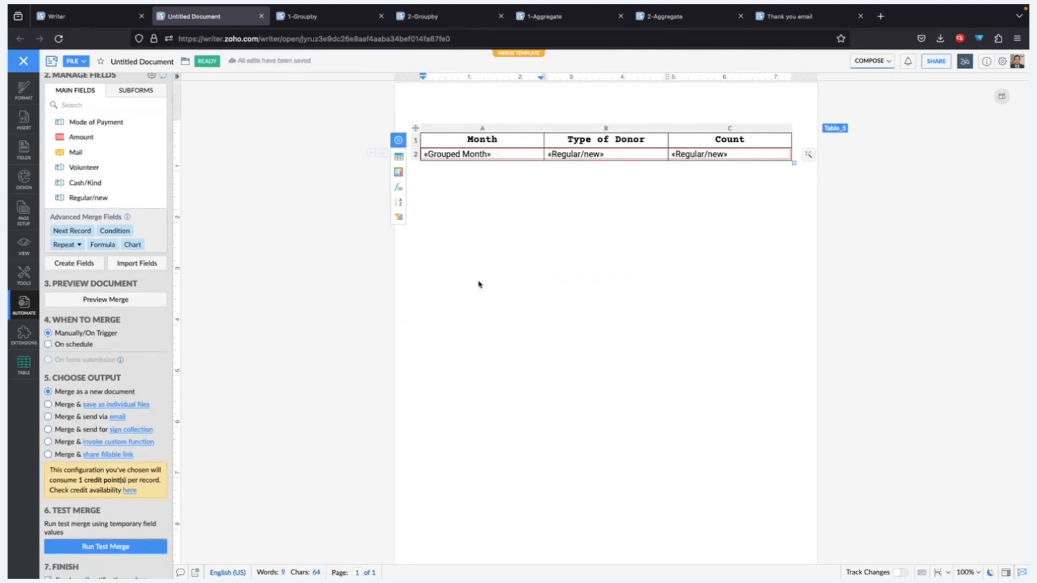
click(563, 154)
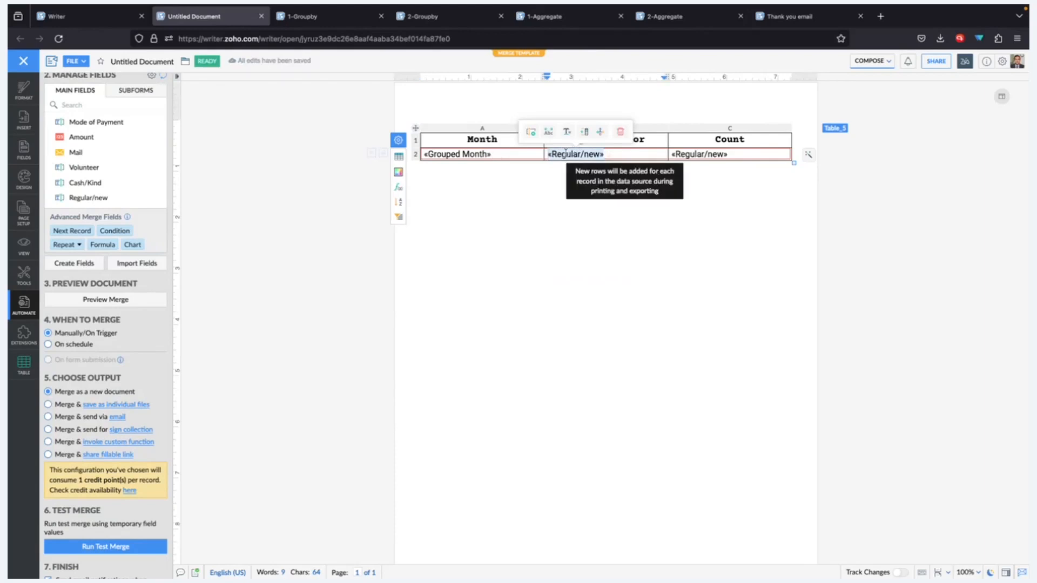
click(587, 134)
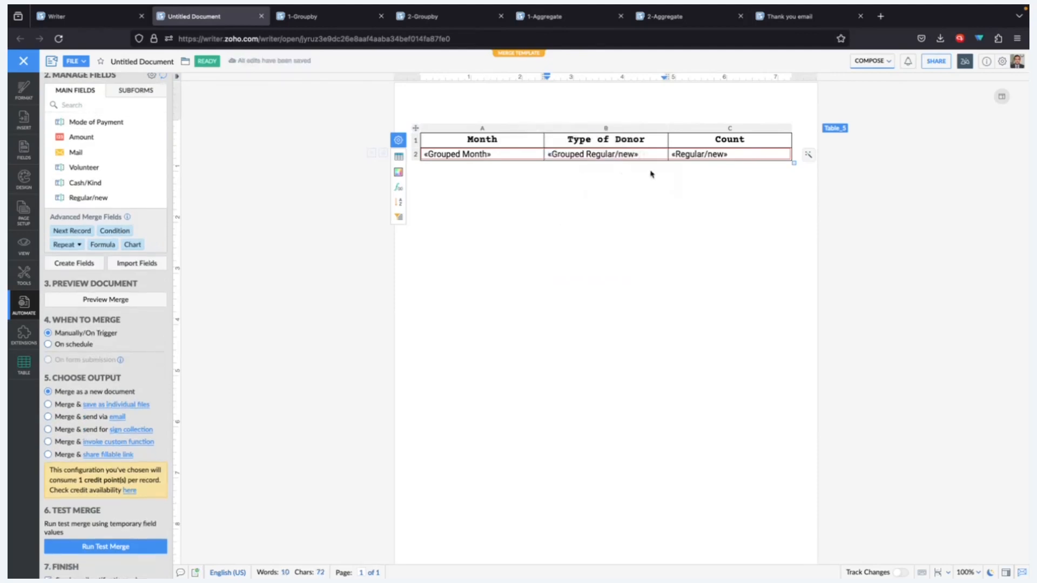
- Set up an aggregate on the Regular/new field under Count, using the Count operation based on Grouped Regular/new in Group Set 6
click(699, 154)
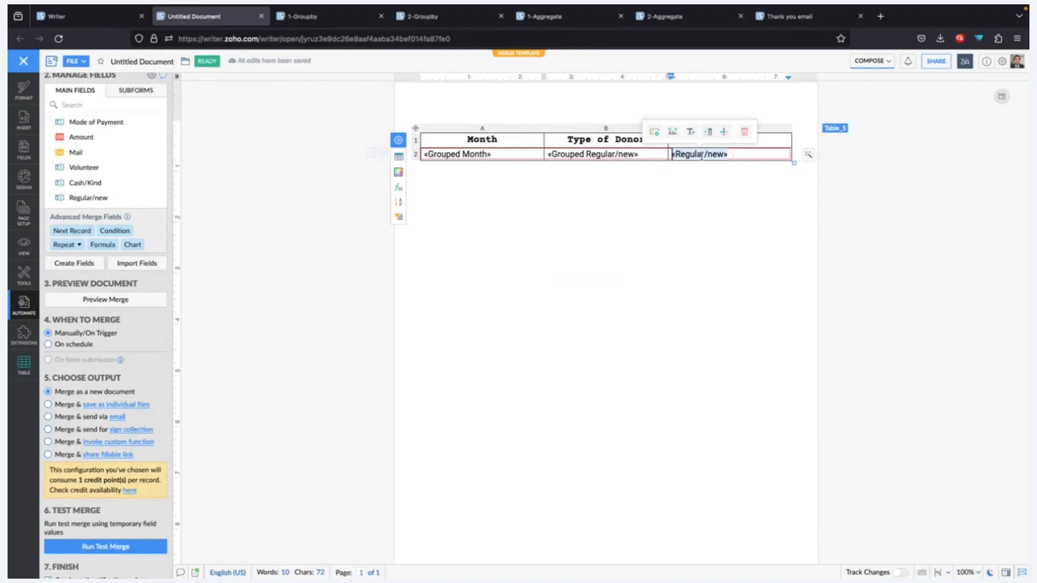
click(723, 133)
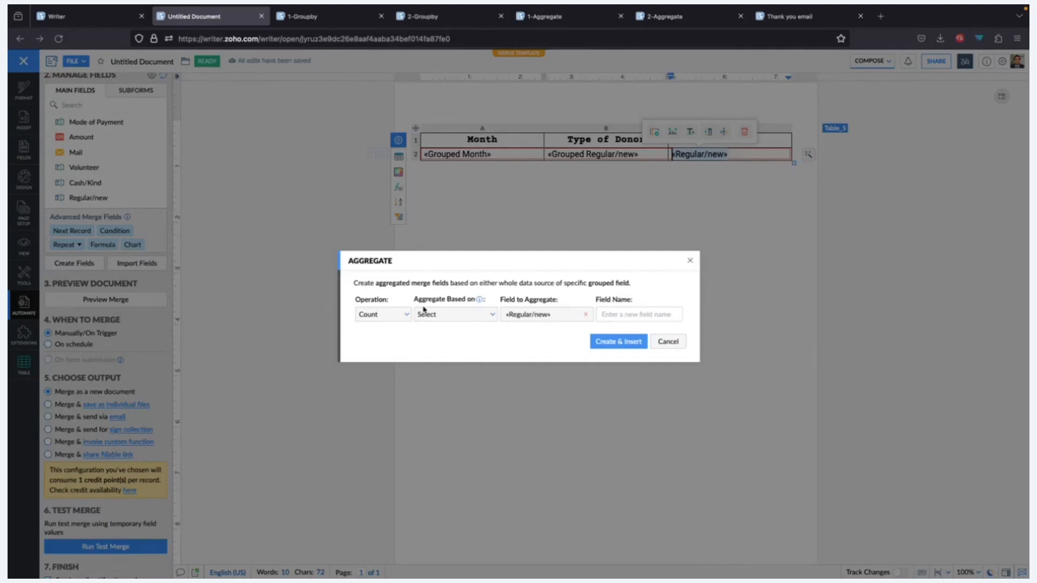
click(386, 317)
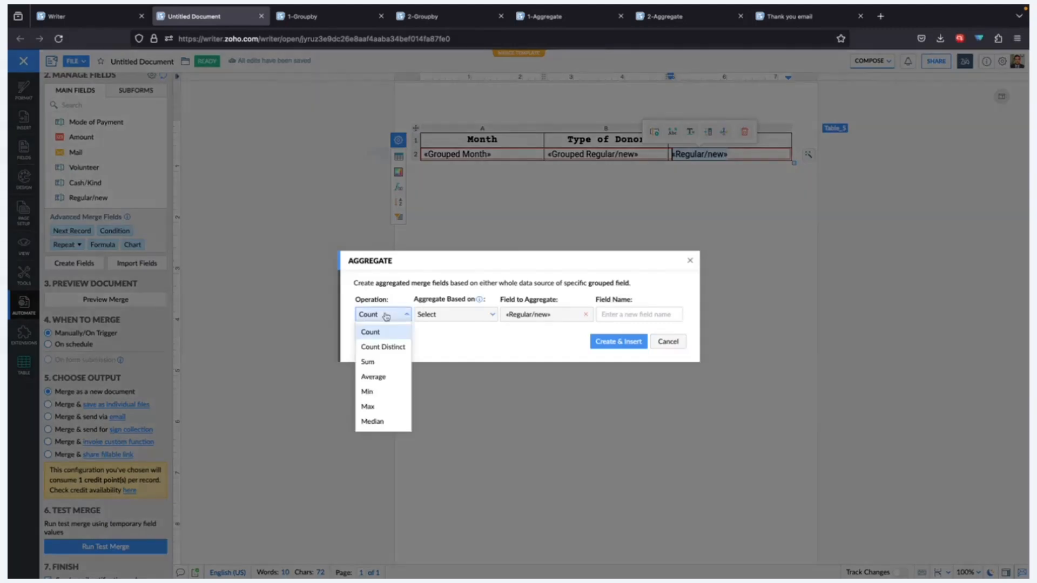
click(387, 333)
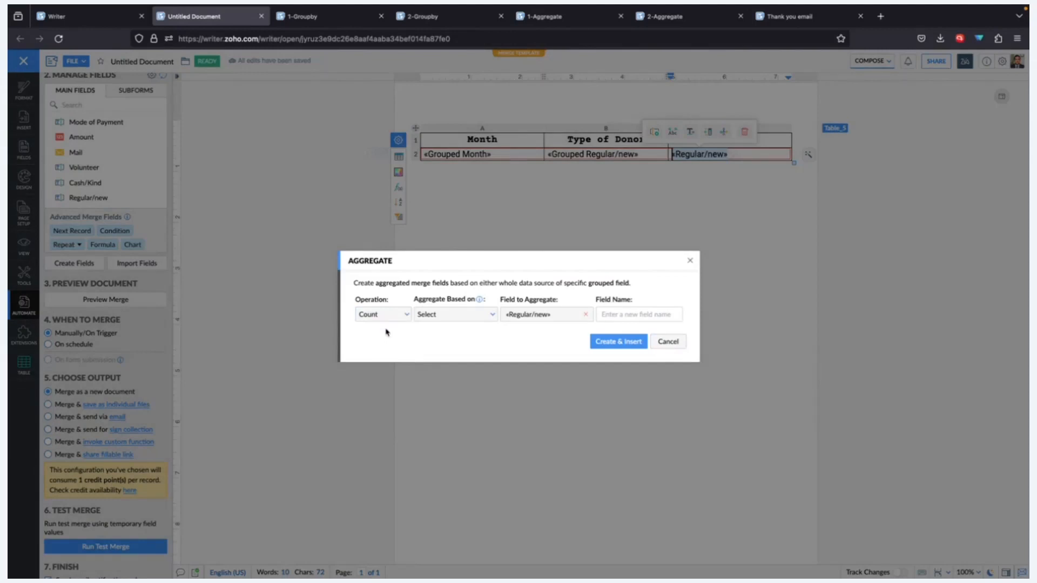
click(467, 320)
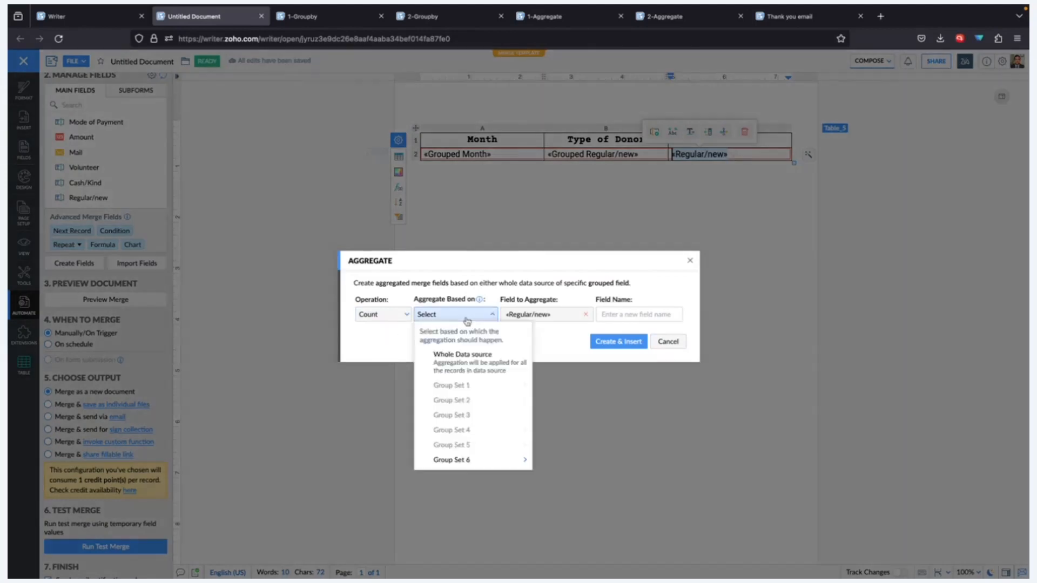
mouse_move(475, 459)
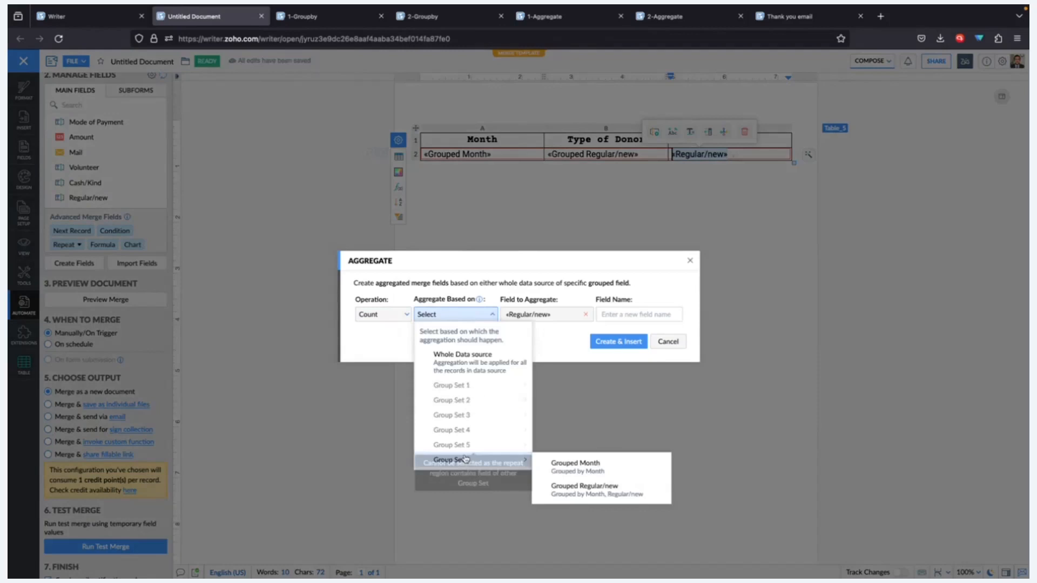
click(598, 488)
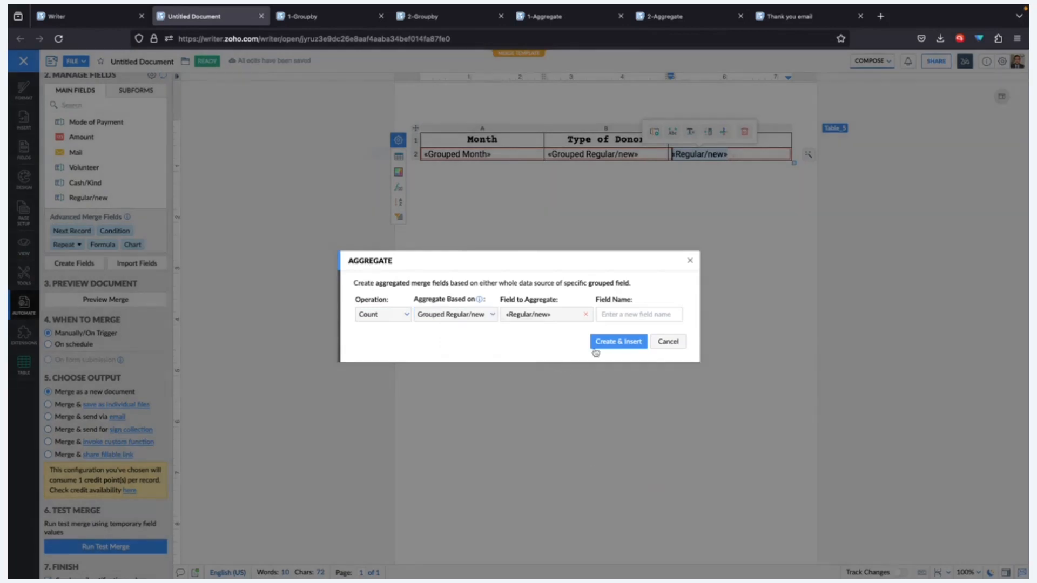
- Name the aggregate field "Count of Reg/New", then create and insert it in the table
click(616, 315)
text(Count of Reg/N)
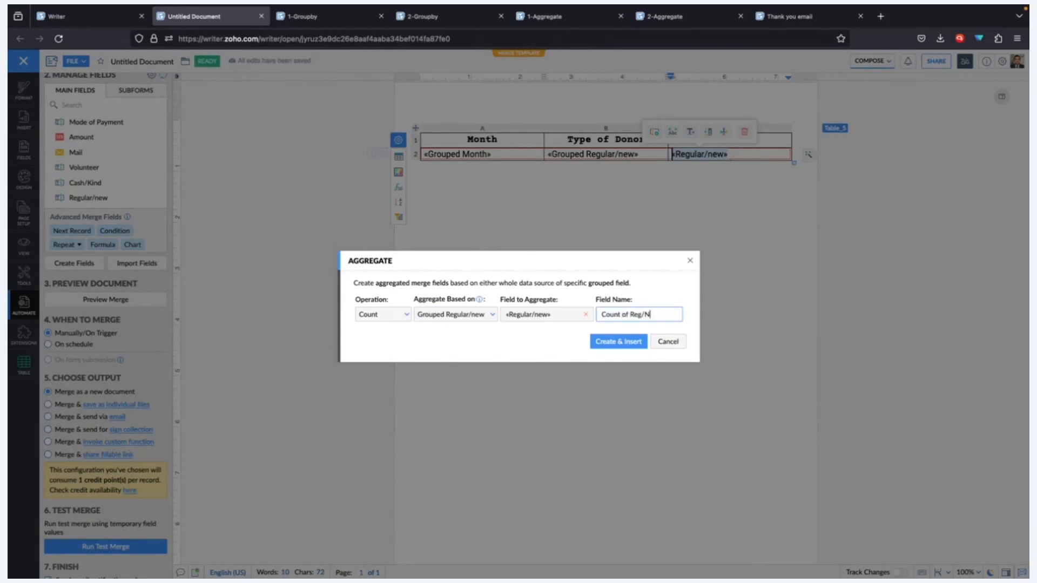
text(ew)
click(622, 343)
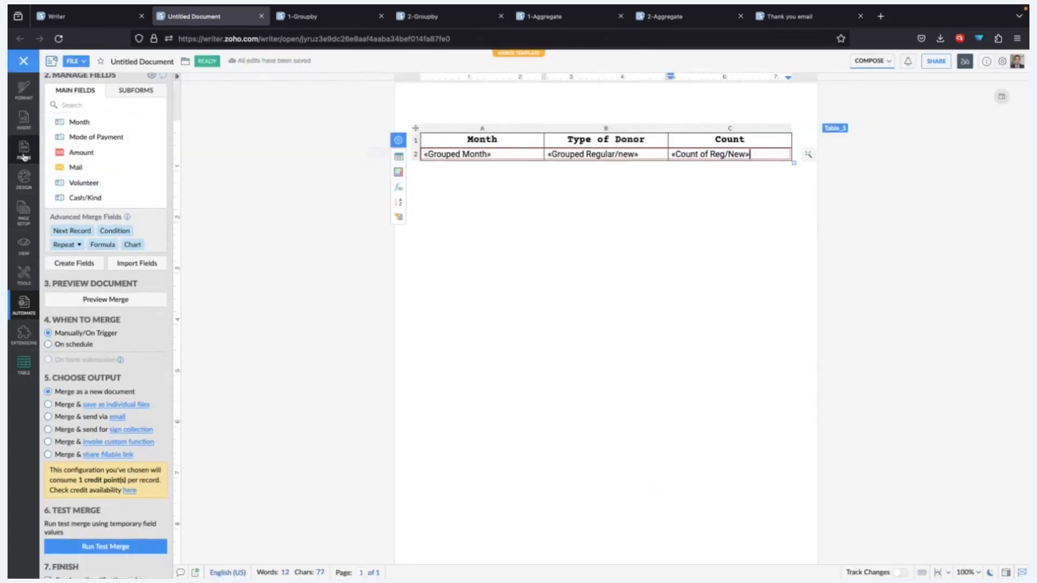
- Apply the green table theme with a solid green header row to the donor table
click(25, 183)
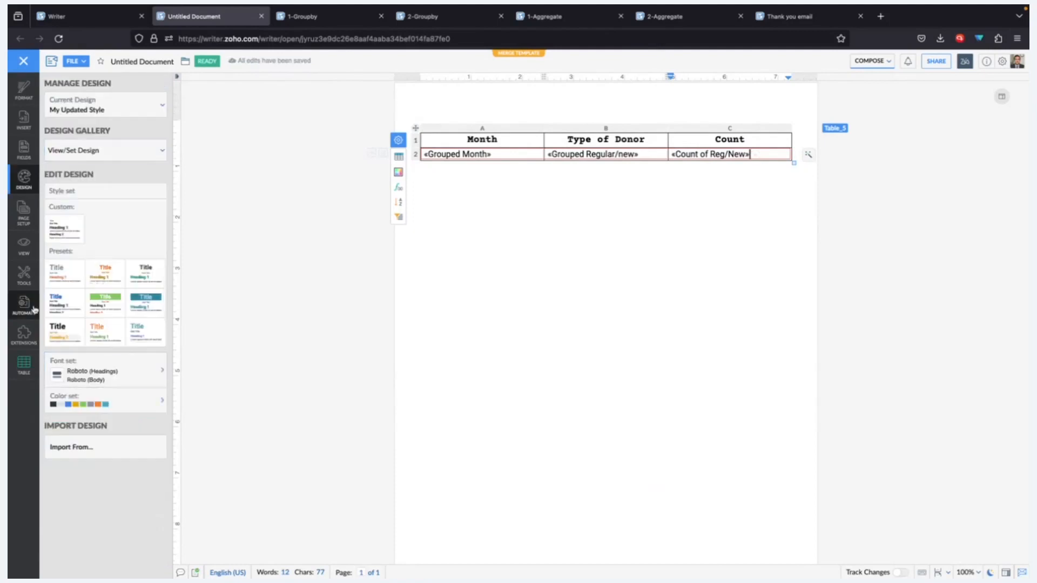
click(24, 363)
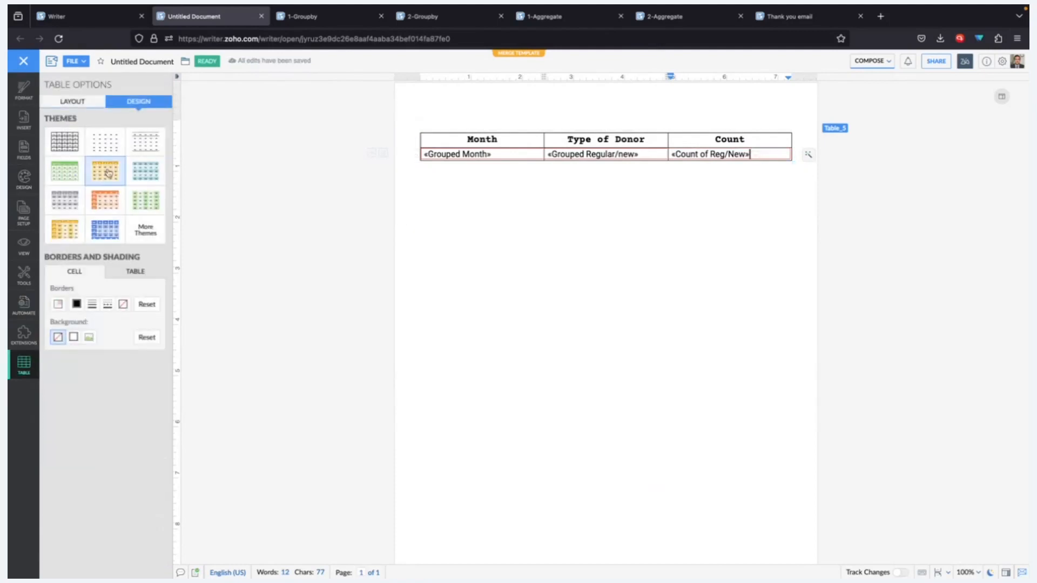
click(79, 173)
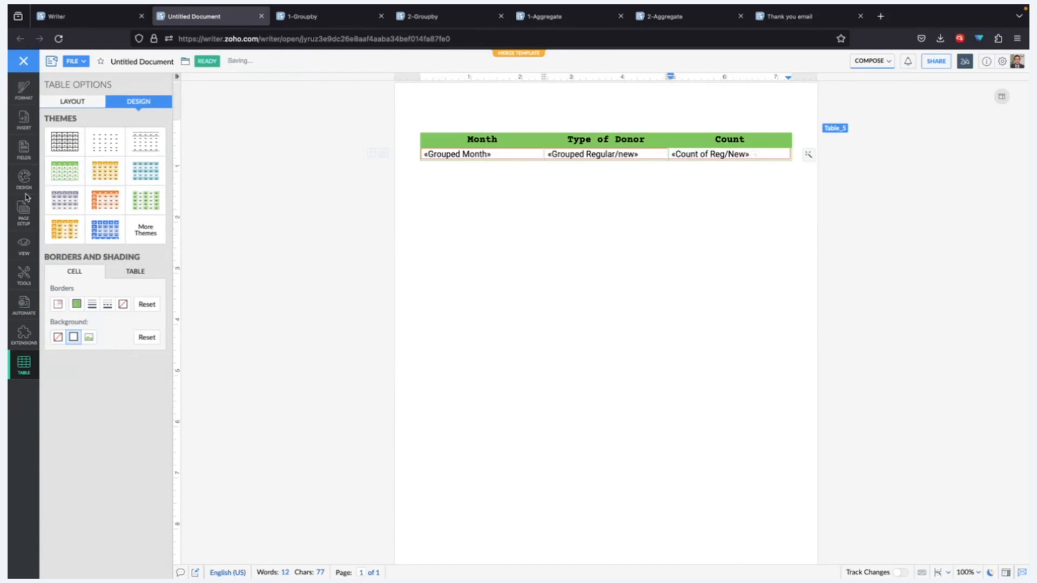
- Preview the merged document with the donor counts grouped by month and donor type
click(24, 305)
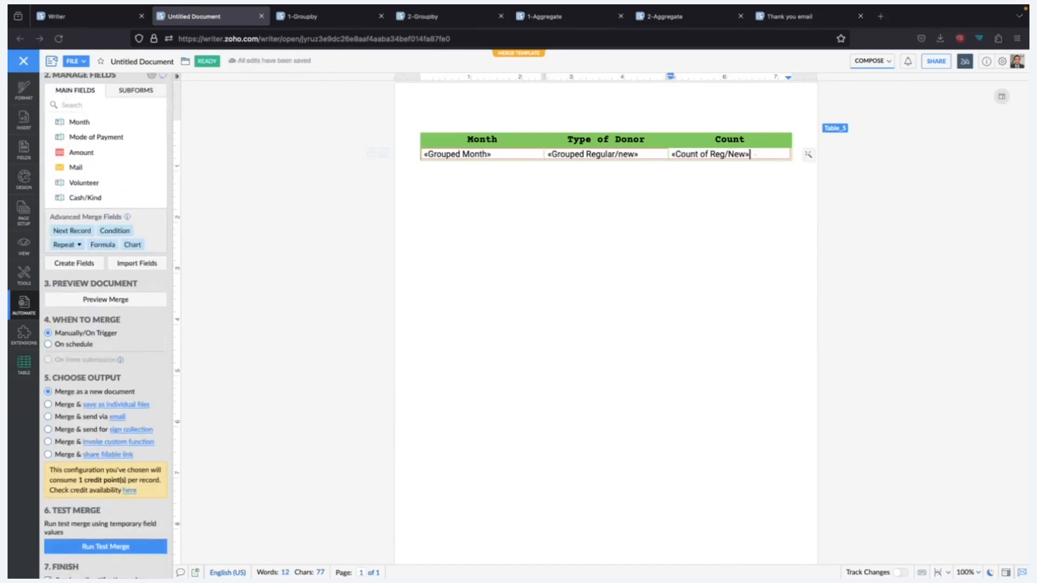
click(89, 300)
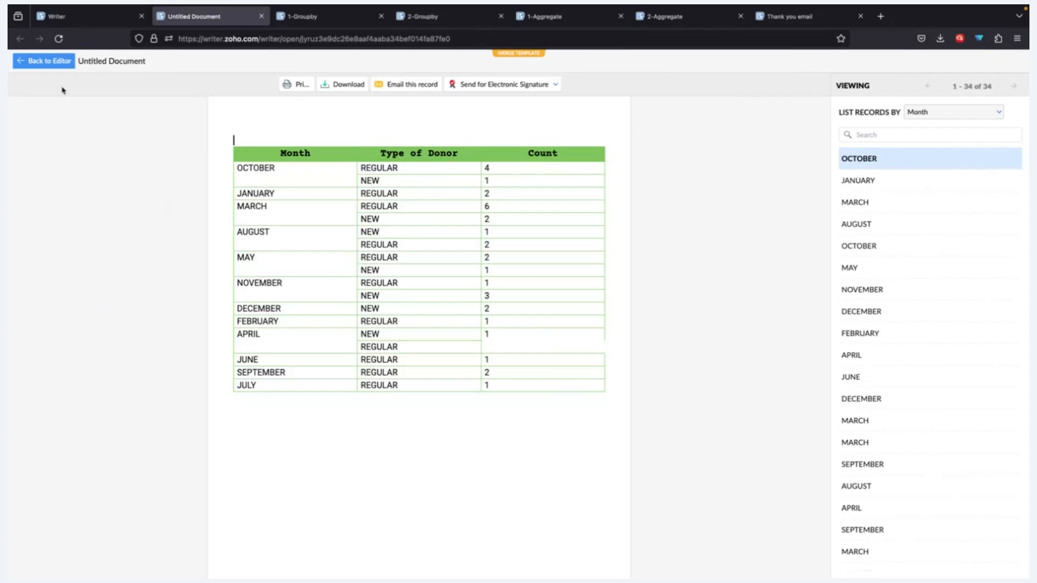
- Leave the preview and insert the Amount merge field on a new line below the donor table
click(50, 61)
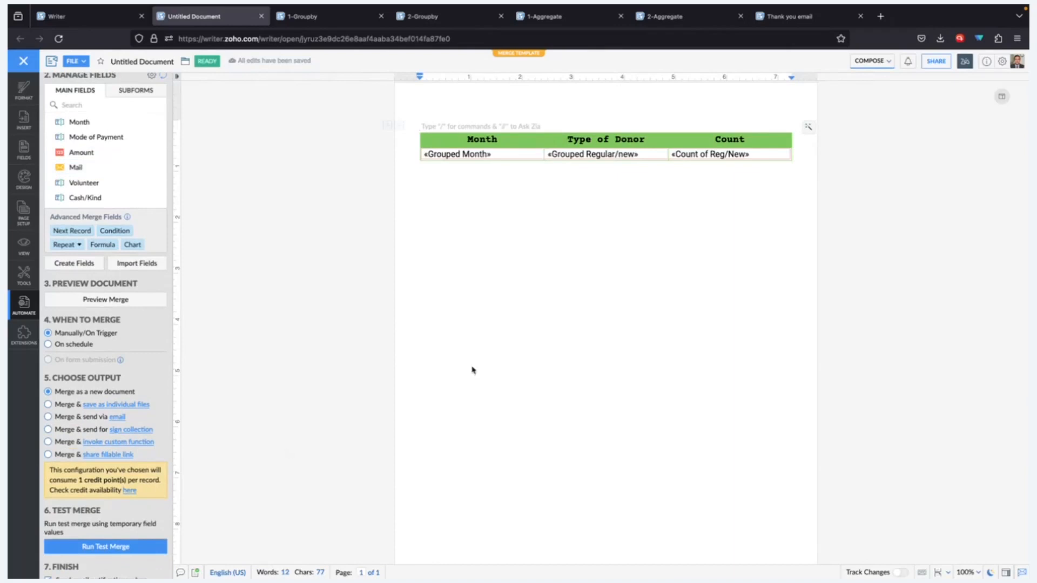
click(756, 213)
key(Return)
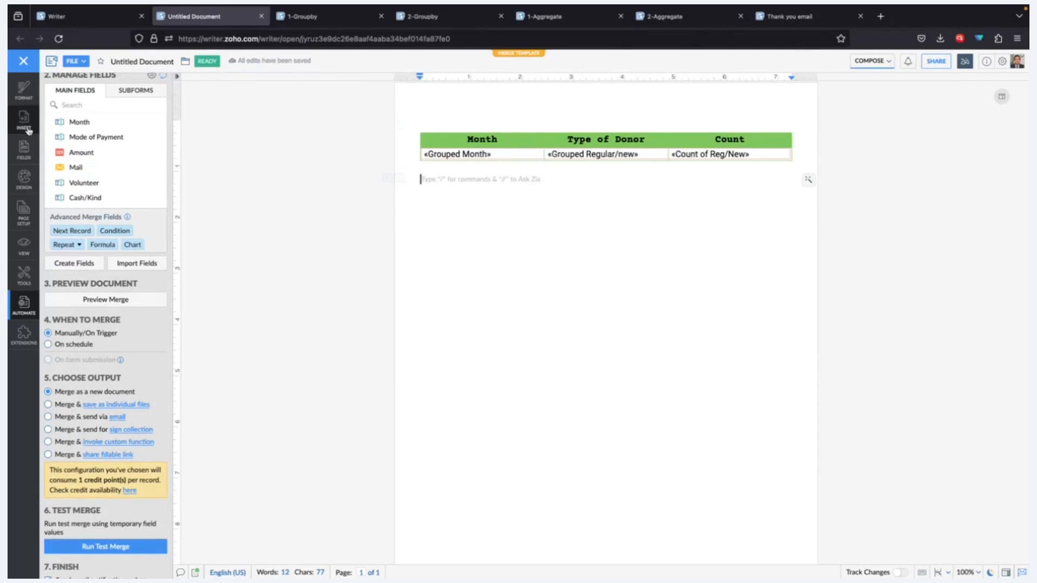
scroll(97, 151, down, 3)
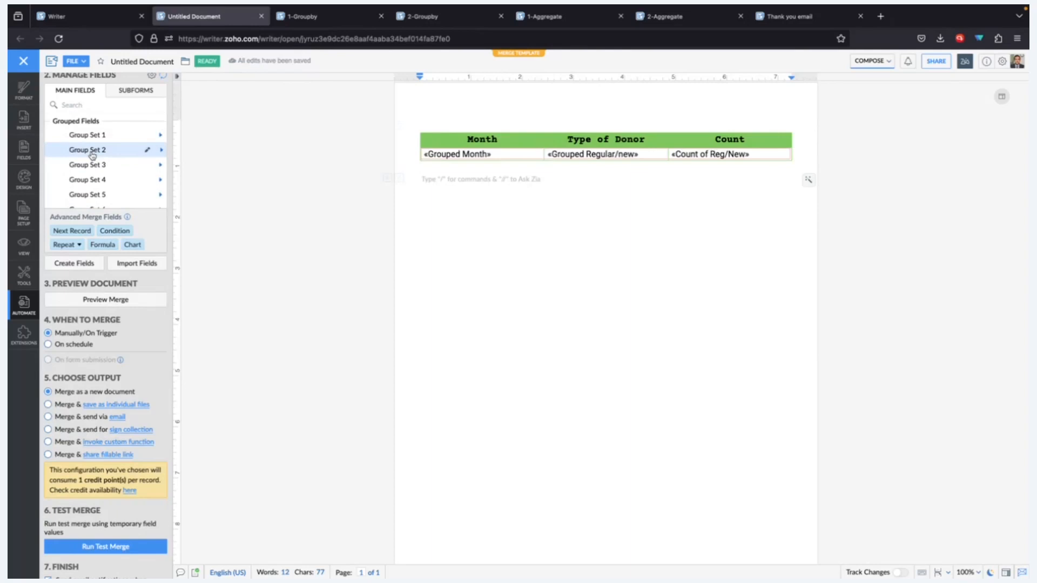
scroll(102, 264, up, 2)
scroll(125, 222, down, 3)
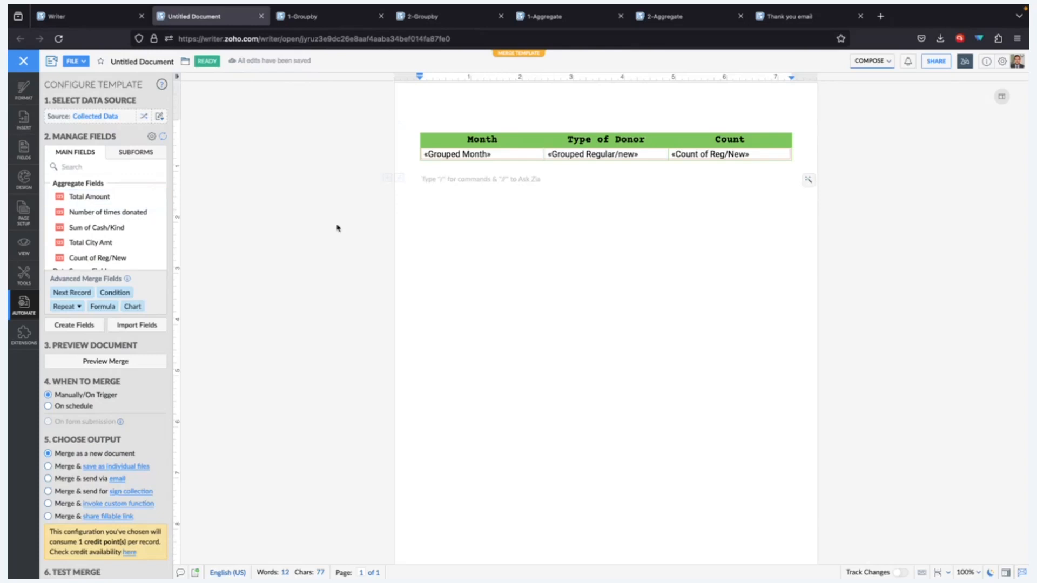
mouse_move(137, 203)
scroll(136, 243, down, 5)
scroll(137, 243, up, 5)
scroll(137, 243, down, 5)
scroll(137, 243, up, 2)
click(137, 251)
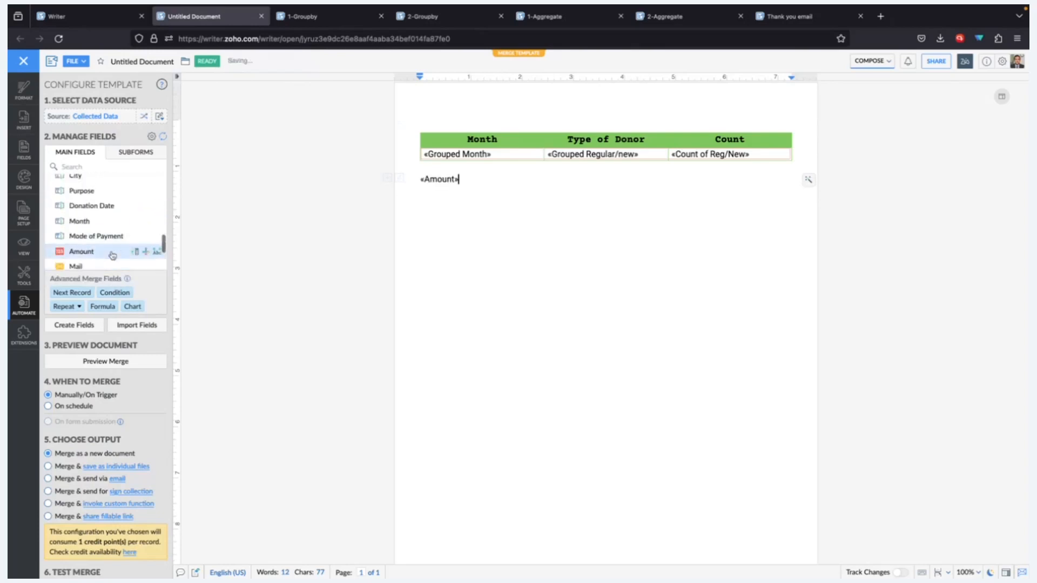
- Set up an aggregate on the inserted Amount field, using the Sum operation based on the Whole Data source
click(454, 180)
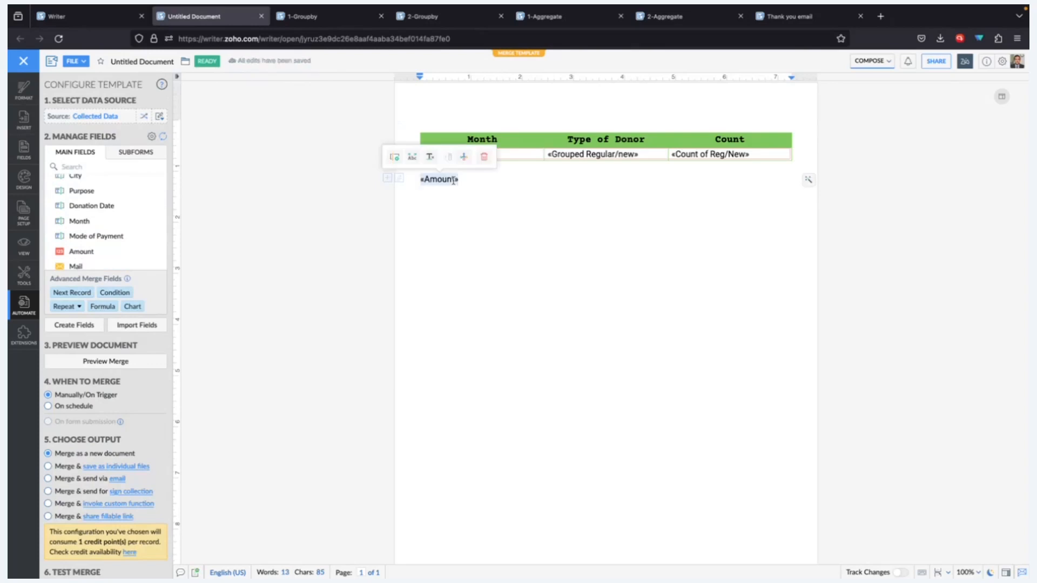
click(465, 162)
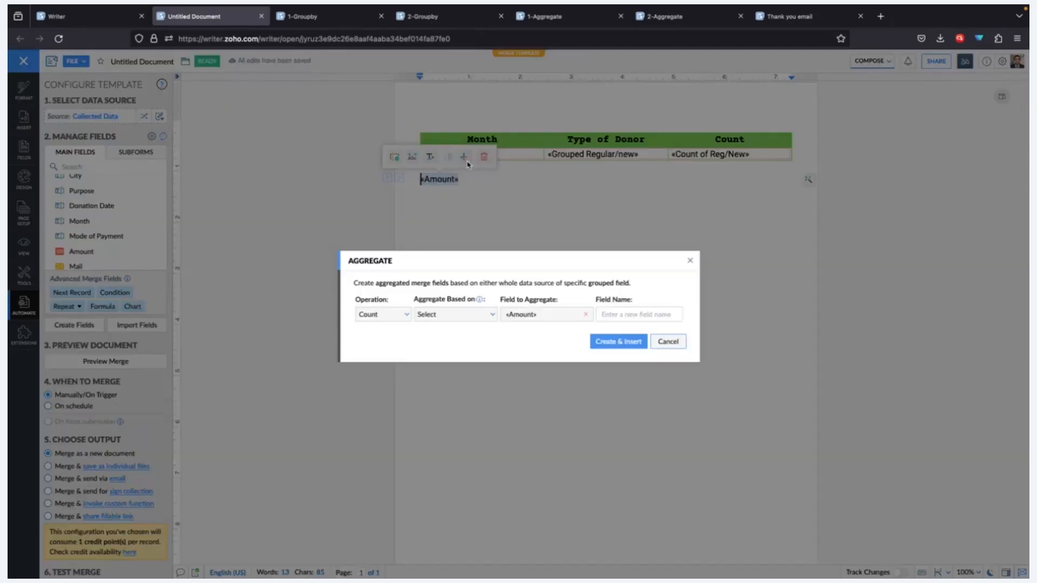
click(396, 317)
click(396, 361)
click(476, 316)
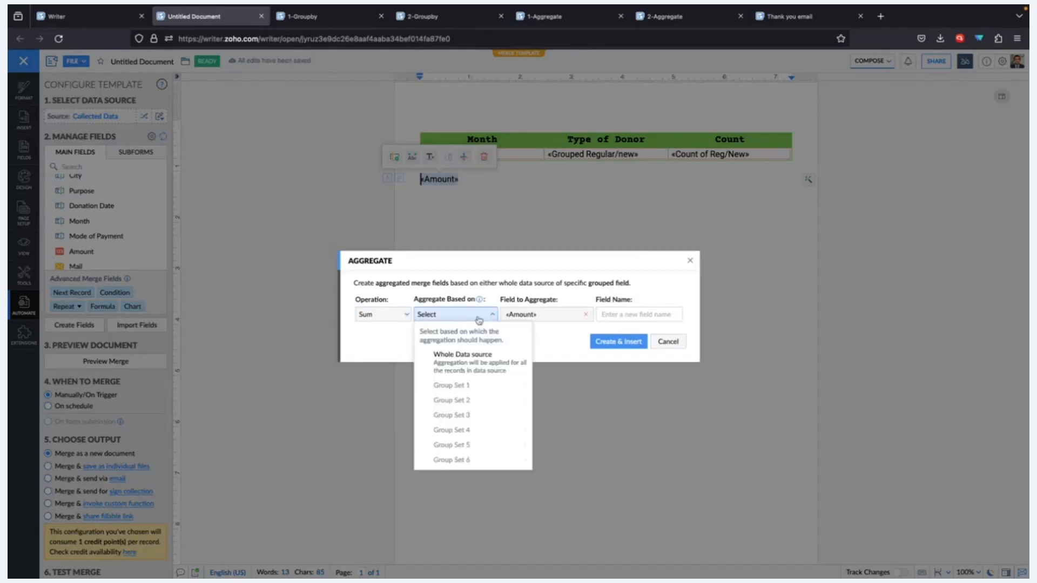
click(480, 371)
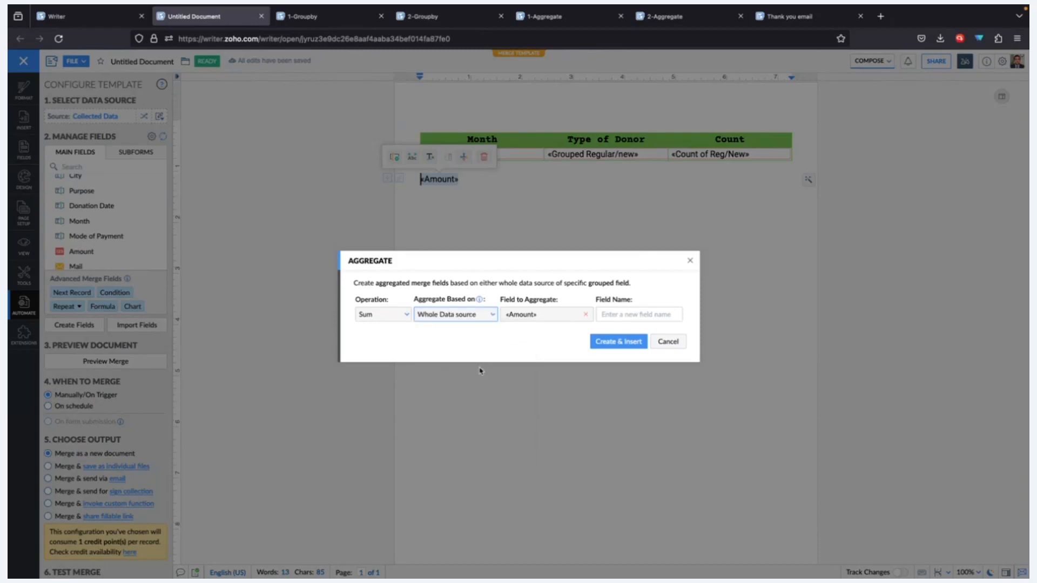
- Name the aggregate field "Total NGO amount", then create and insert it below the table
click(618, 314)
text(Total NGO)
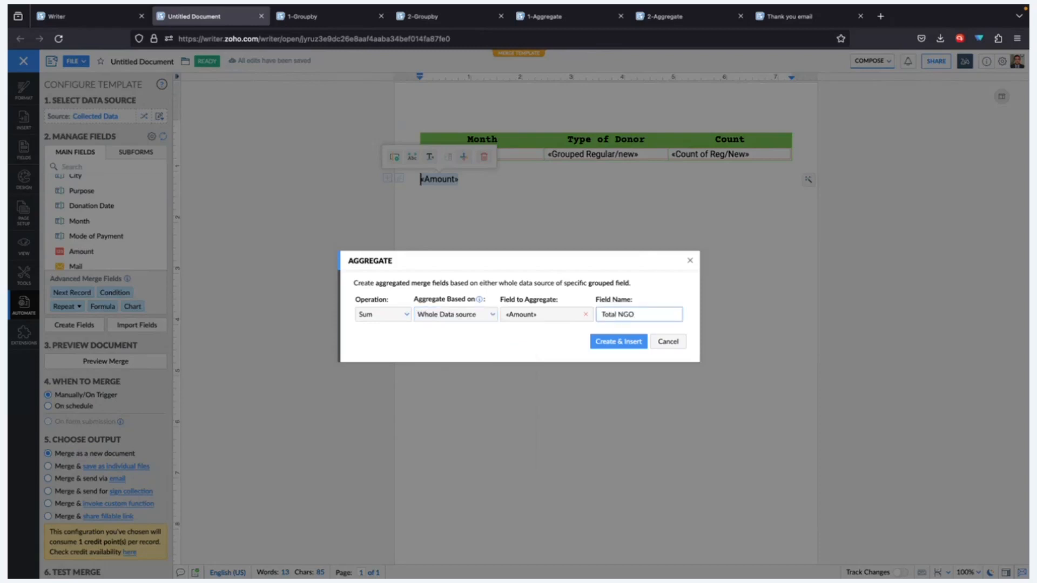
text( amount)
click(635, 343)
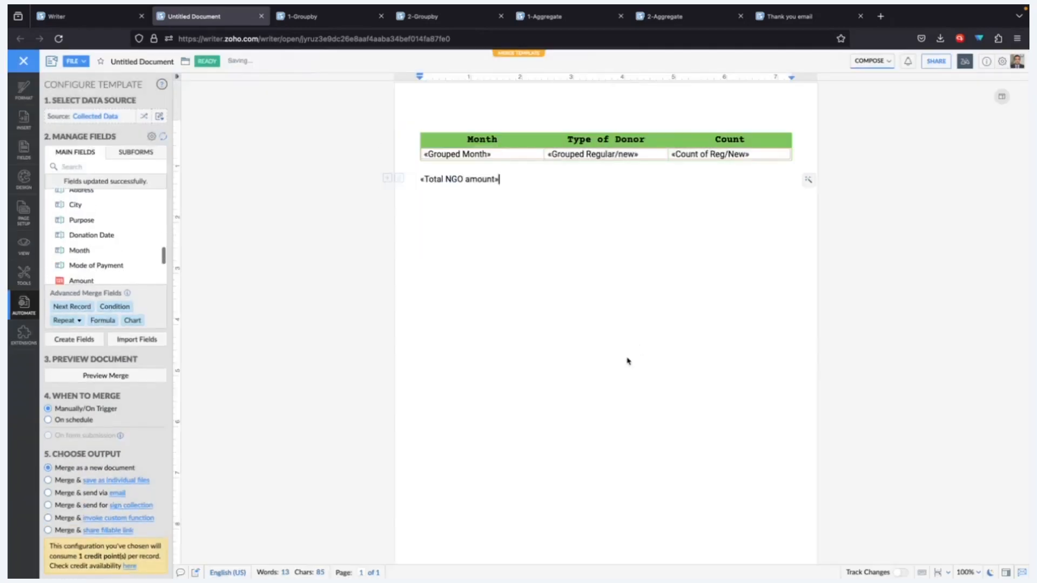
- Preview the merge to check the total NGO amount below the table, then return to the editor
click(133, 377)
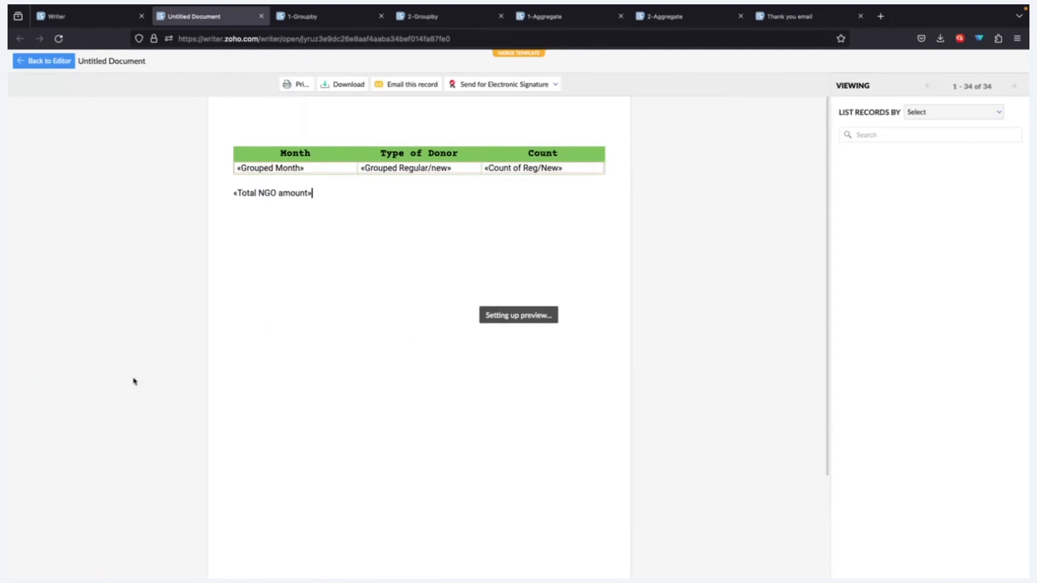
drag(233, 412, 262, 416)
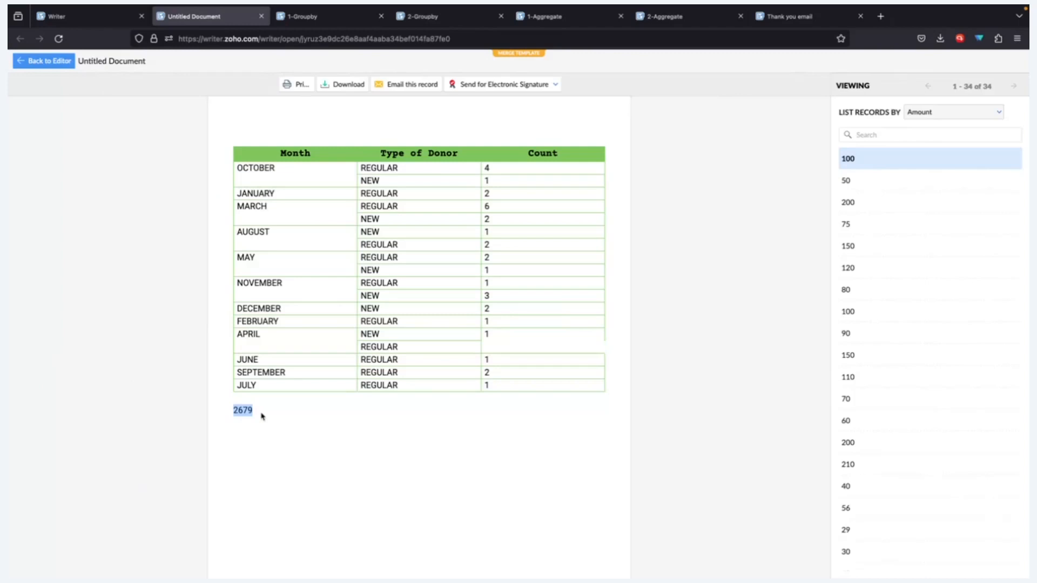
click(48, 67)
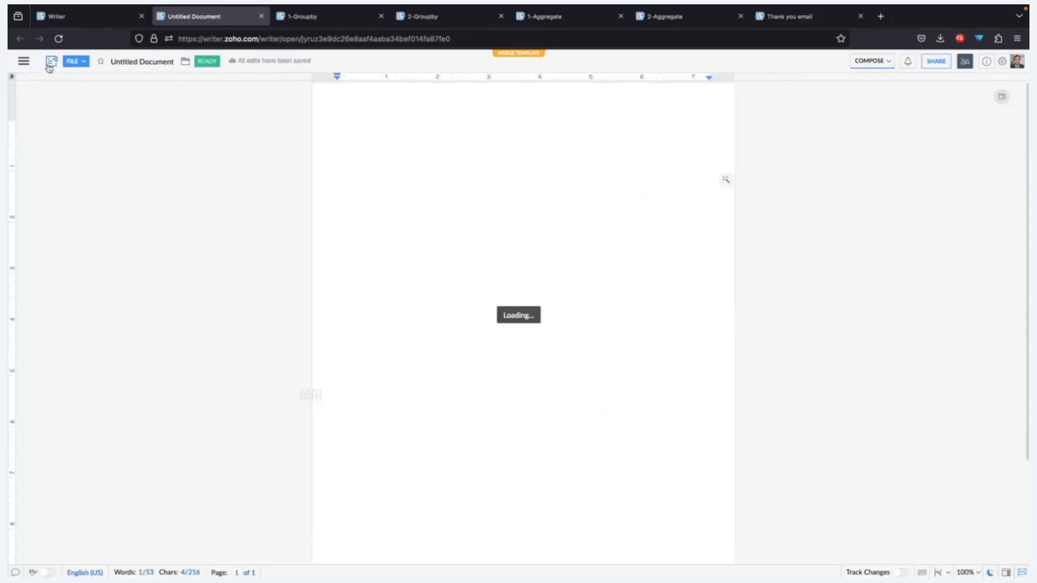
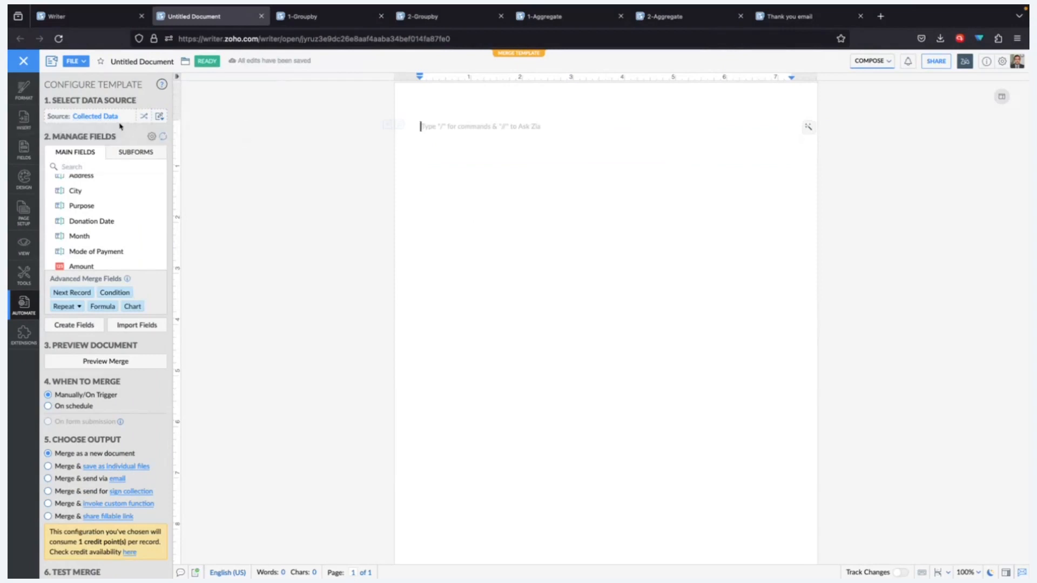
- Open the Collected Data source spreadsheet, look through its donation records and close it again
click(110, 120)
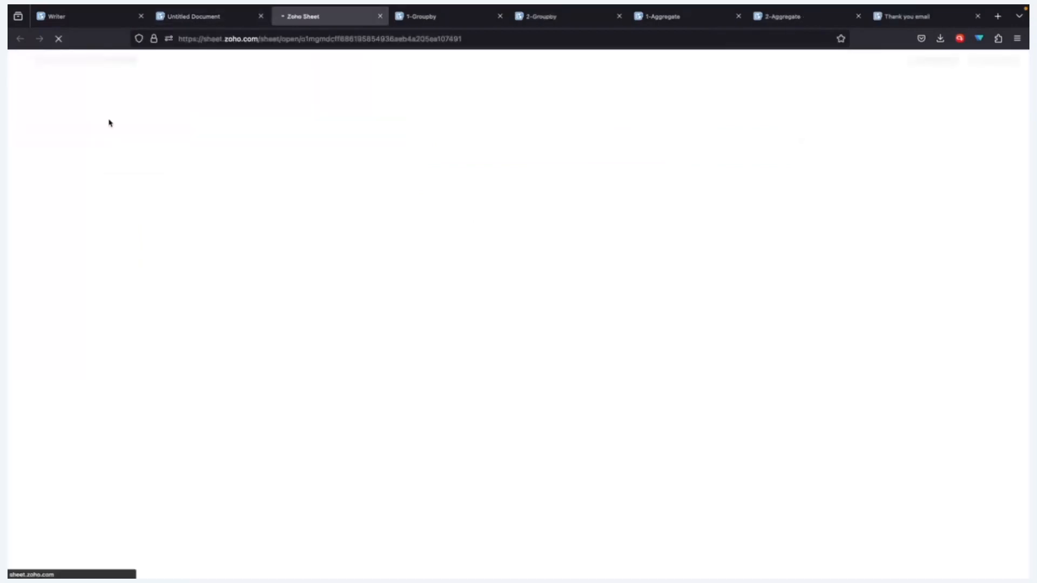
scroll(170, 314, down, 5)
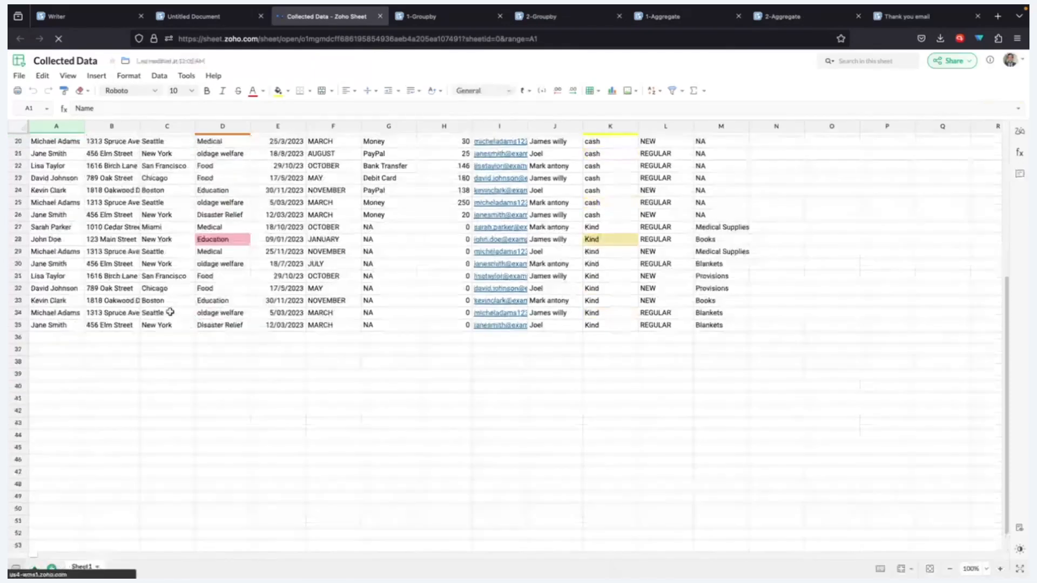
scroll(171, 312, up, 5)
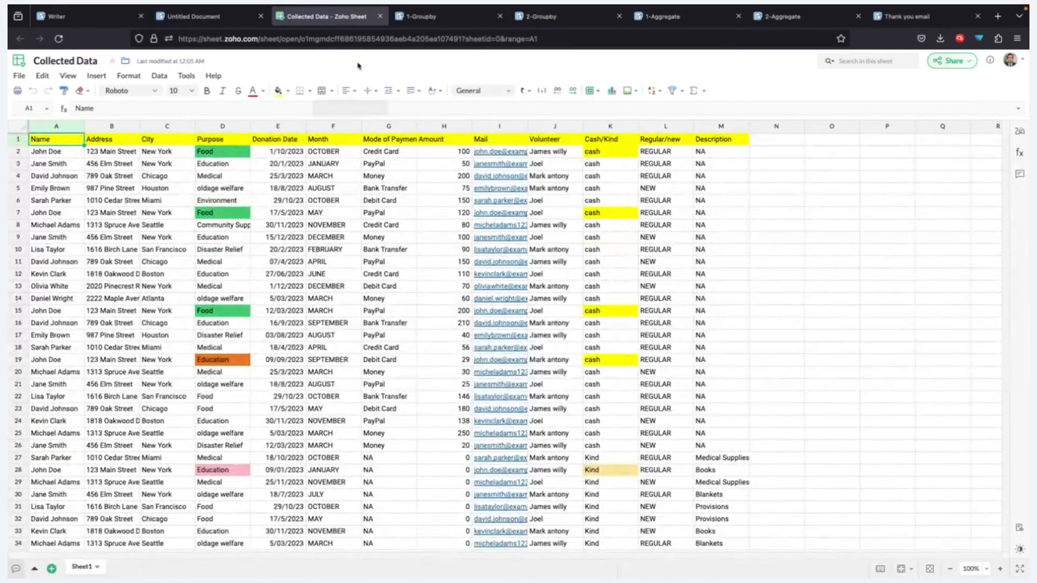
click(380, 16)
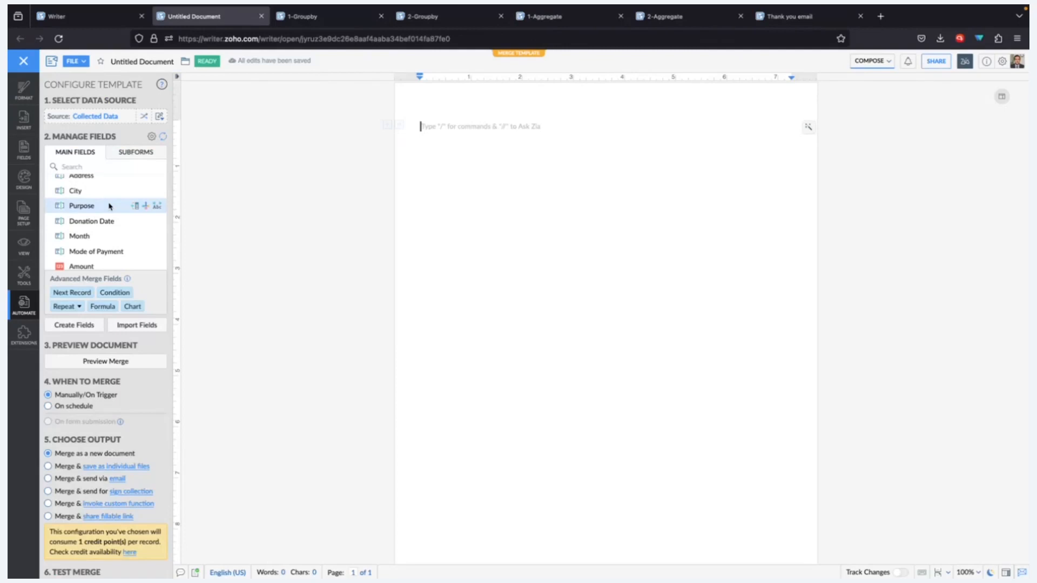
- Insert the Name, Address, City and Amount merge fields on separate lines of the empty page
scroll(108, 206, up, 3)
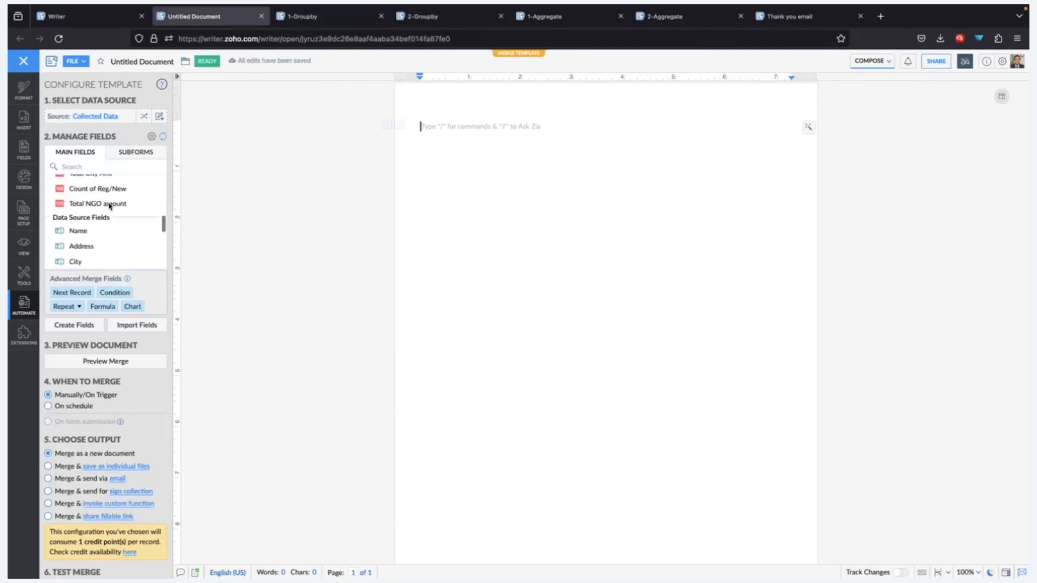
click(105, 233)
key(Return)
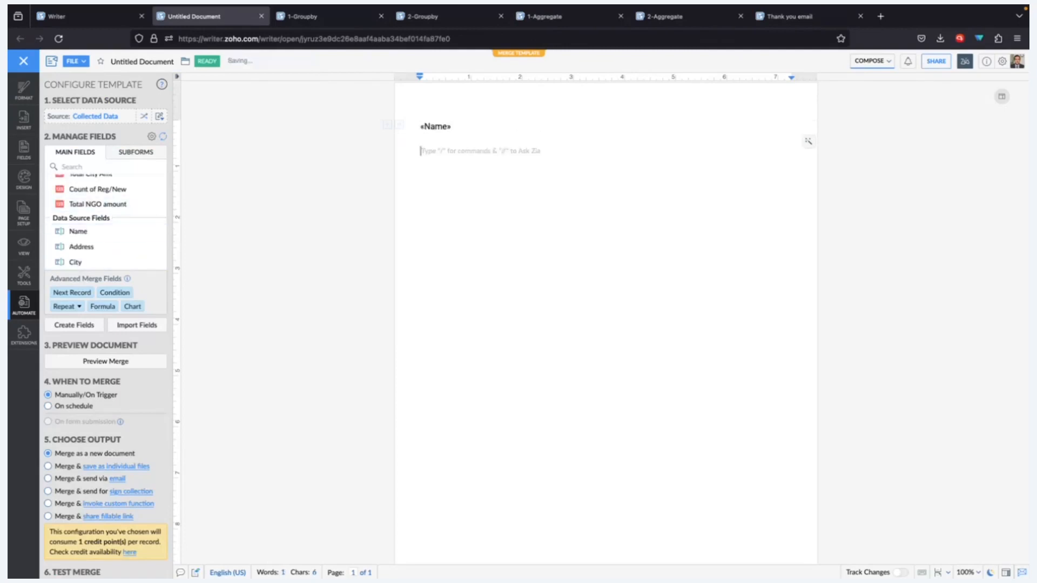
click(108, 247)
key(Return)
click(82, 259)
scroll(499, 187, down, 1)
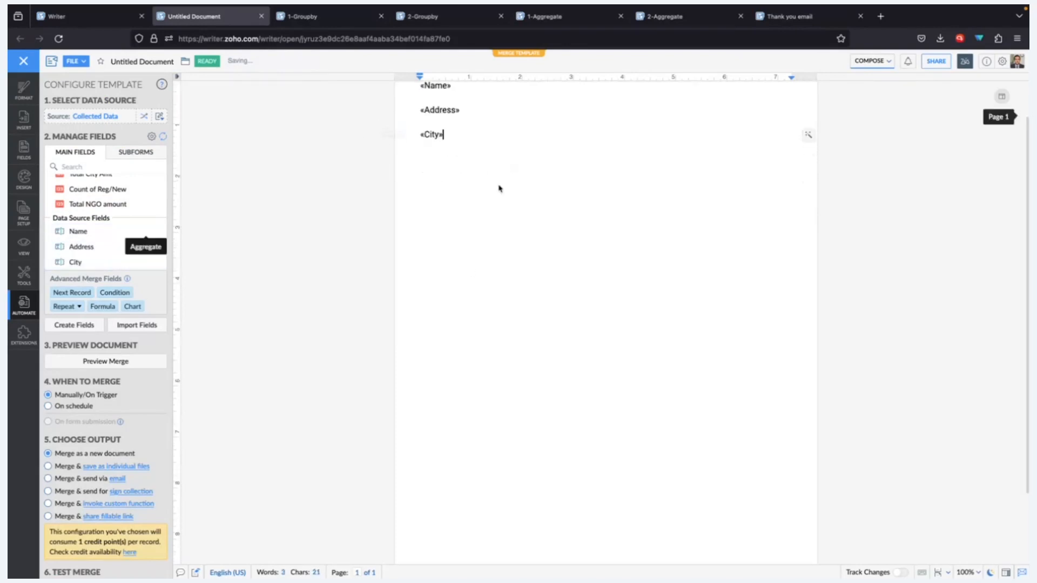
scroll(108, 226, down, 4)
click(81, 231)
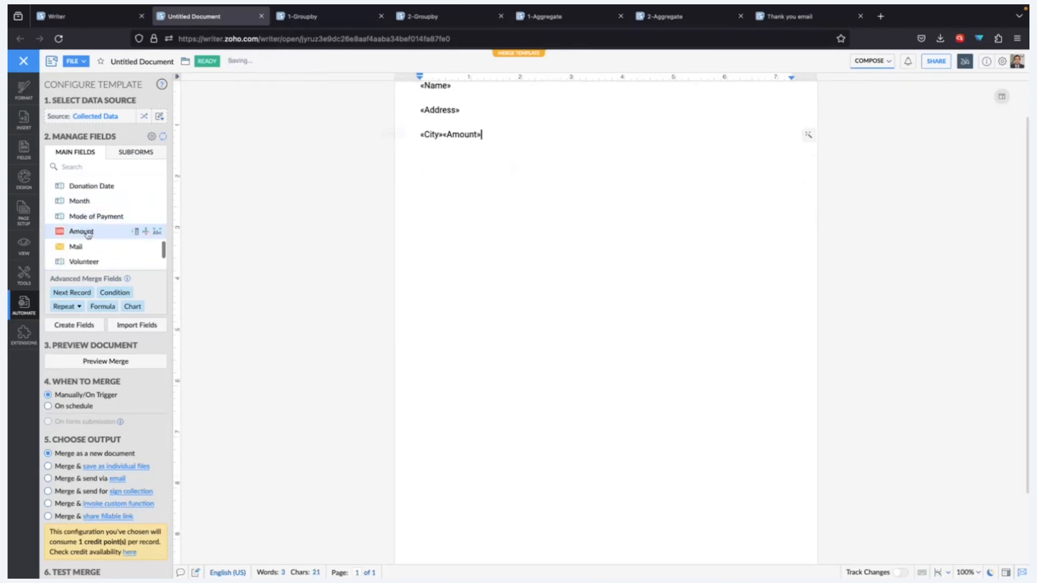
click(443, 134)
key(Return)
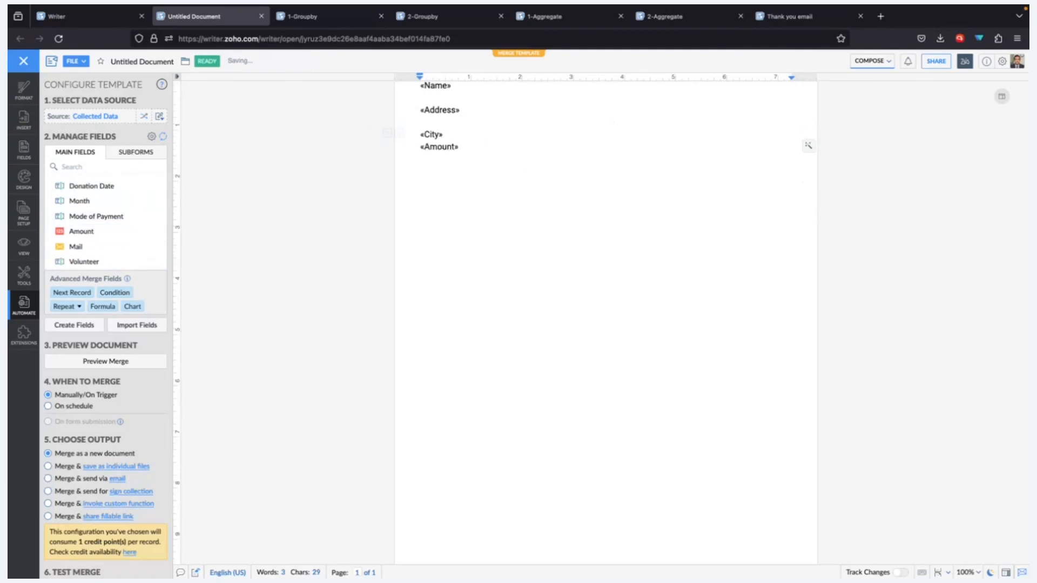
- Preview the merge of the four separate fields, then delete them all from the page
click(82, 364)
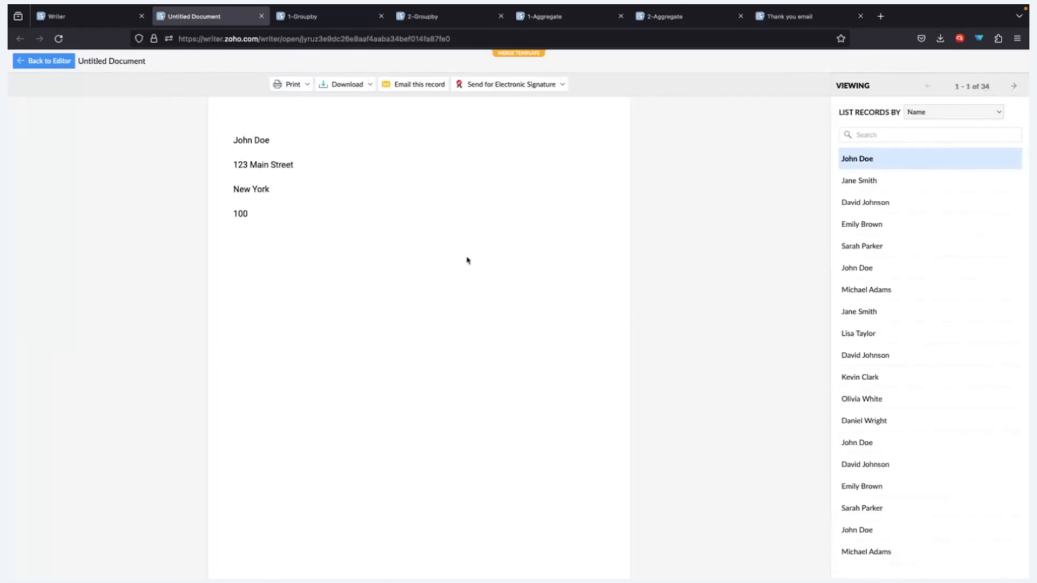
click(45, 61)
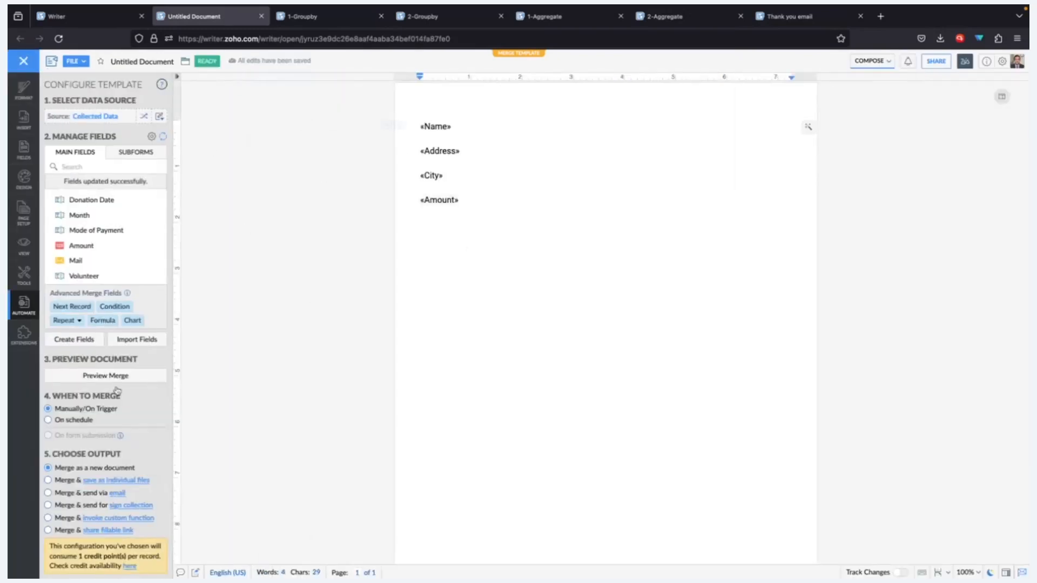
drag(421, 125, 488, 205)
key(BackSpace)
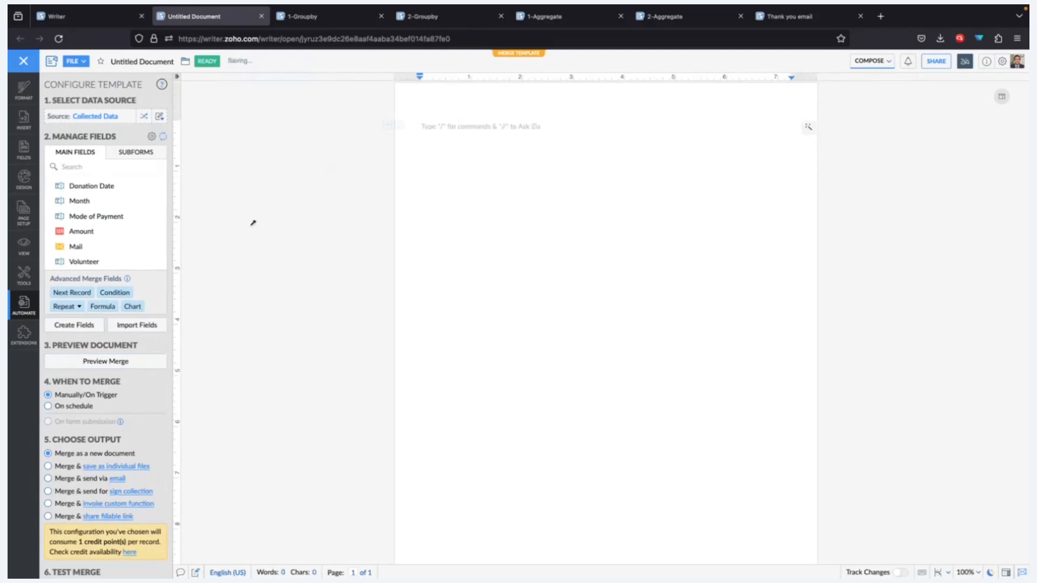
- Insert a row-repeat table with the data source fields Name, Address, City and Amount
click(72, 308)
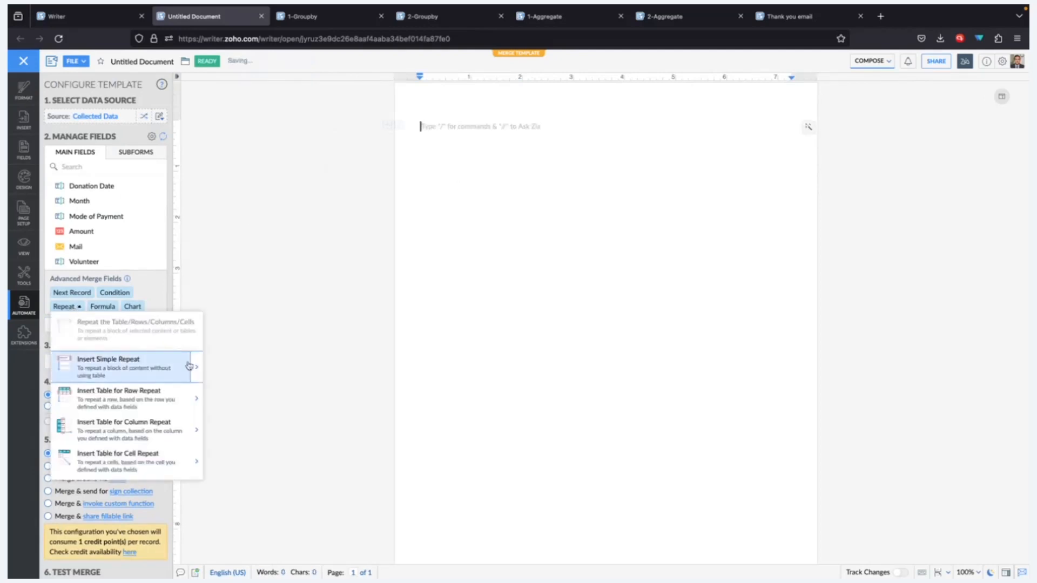
click(196, 398)
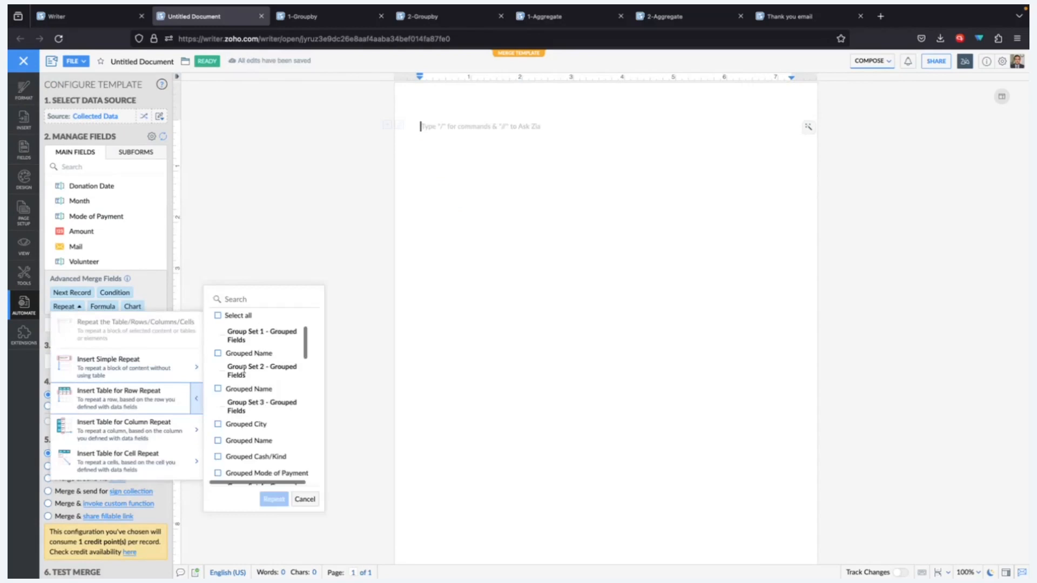
scroll(244, 372, down, 10)
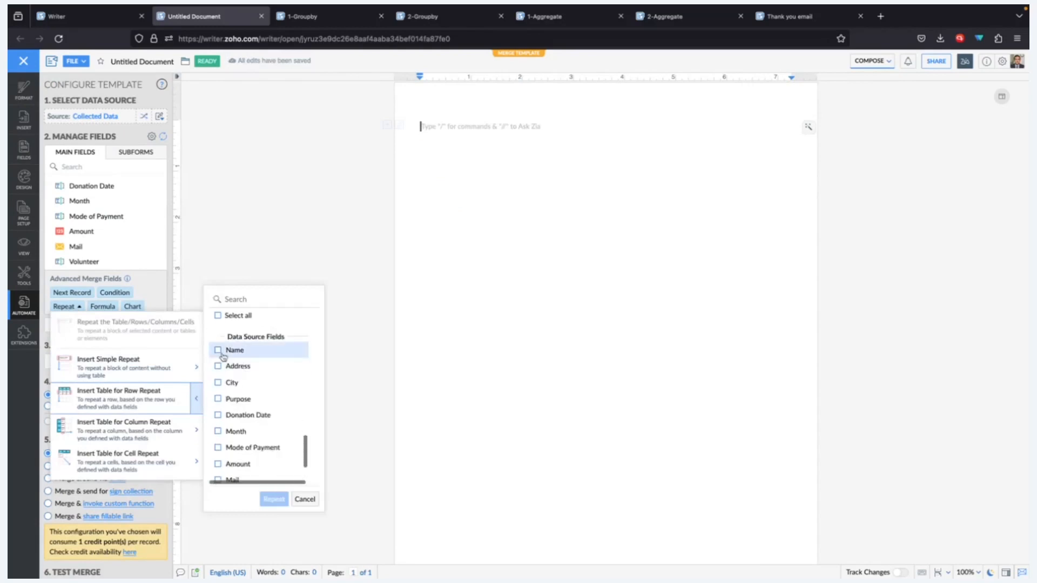
click(227, 383)
scroll(232, 430, down, 2)
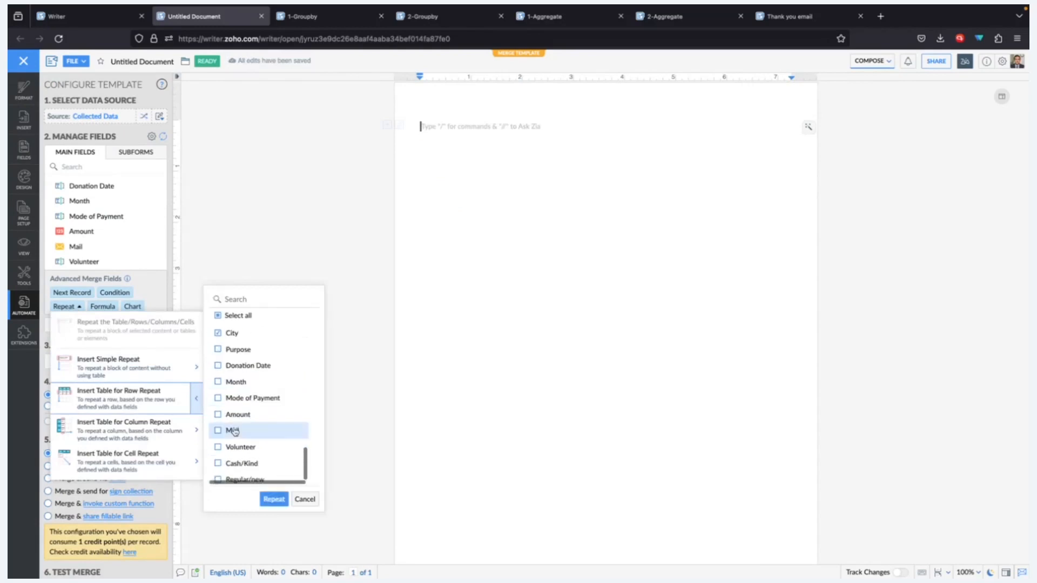
click(219, 415)
click(278, 500)
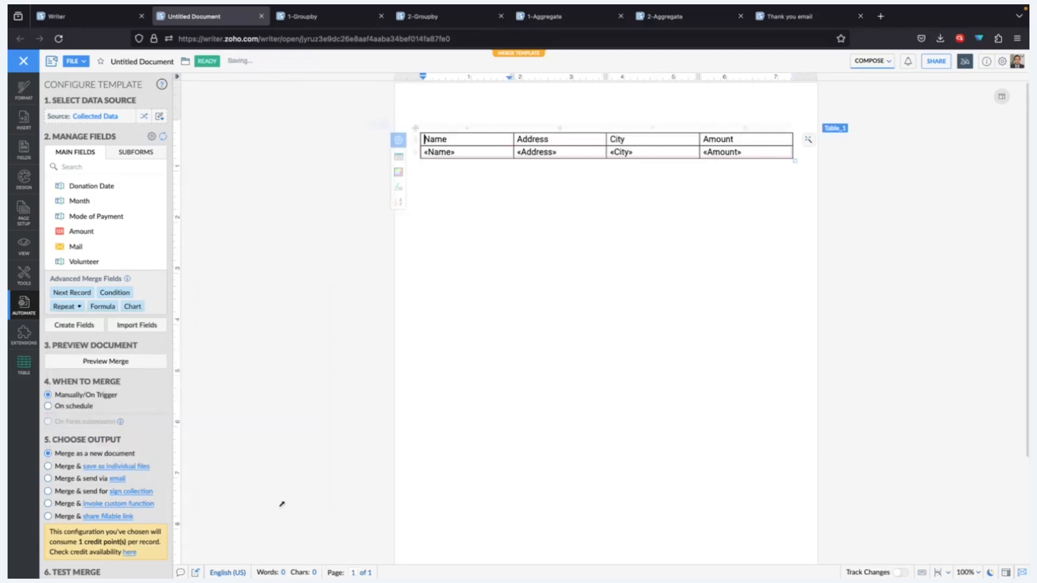
- Preview the merge of the row-repeat table to check the listed donor records, then return to the editor
click(117, 364)
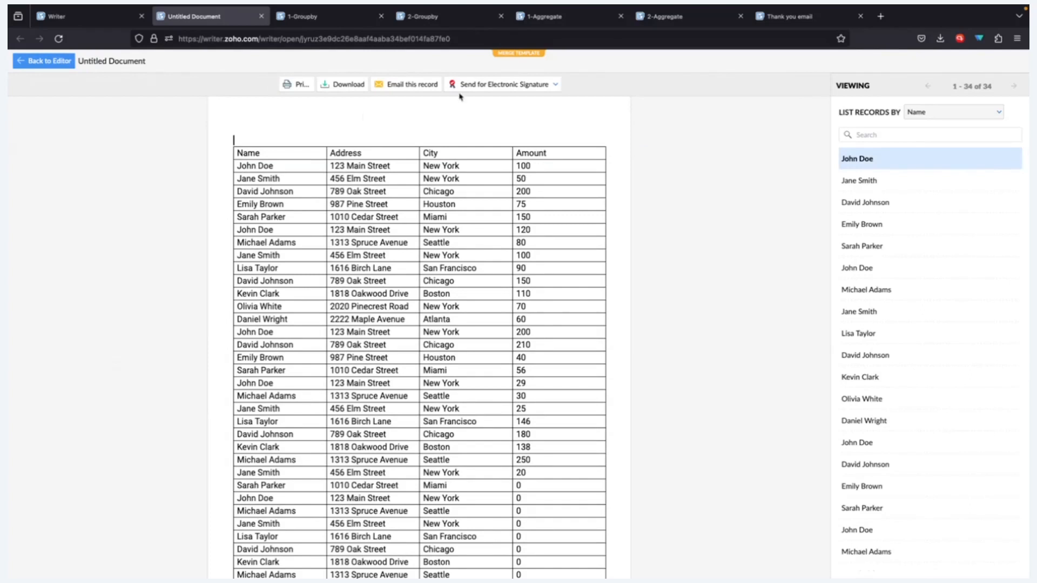
click(44, 61)
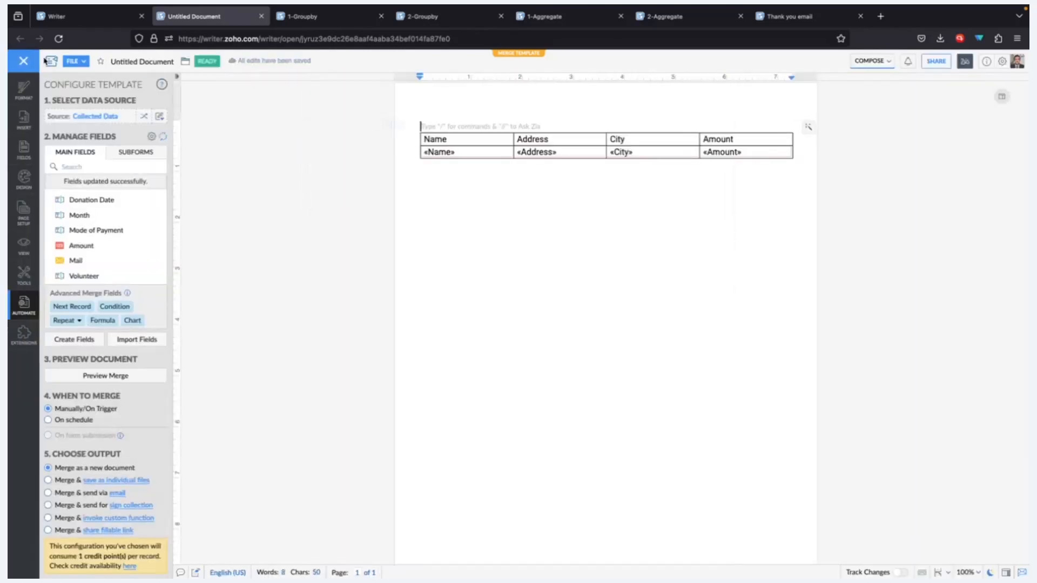
- Check the options for creating subform fields, then delete the row-repeat table from the page
click(129, 158)
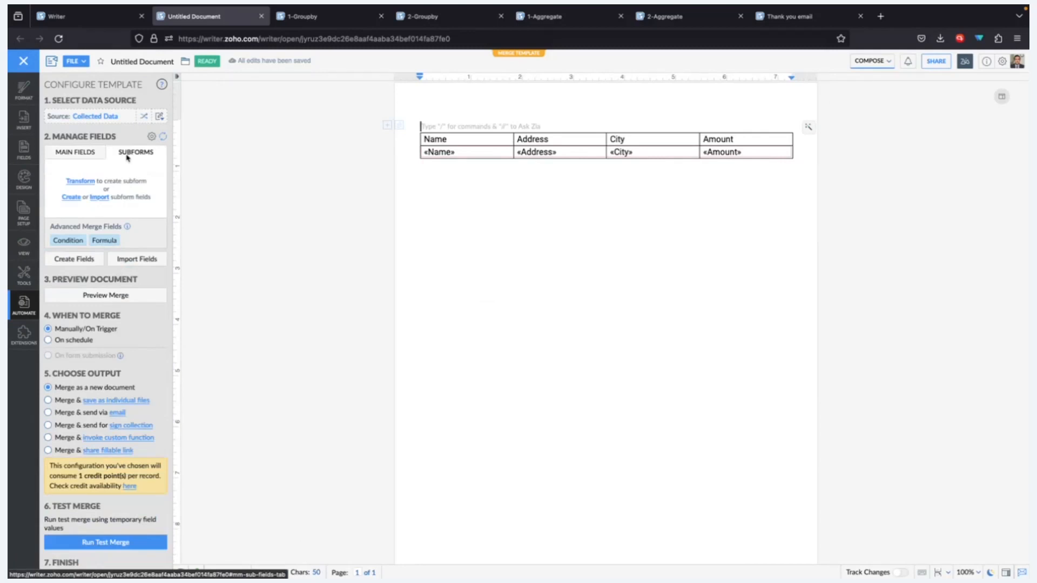
click(75, 155)
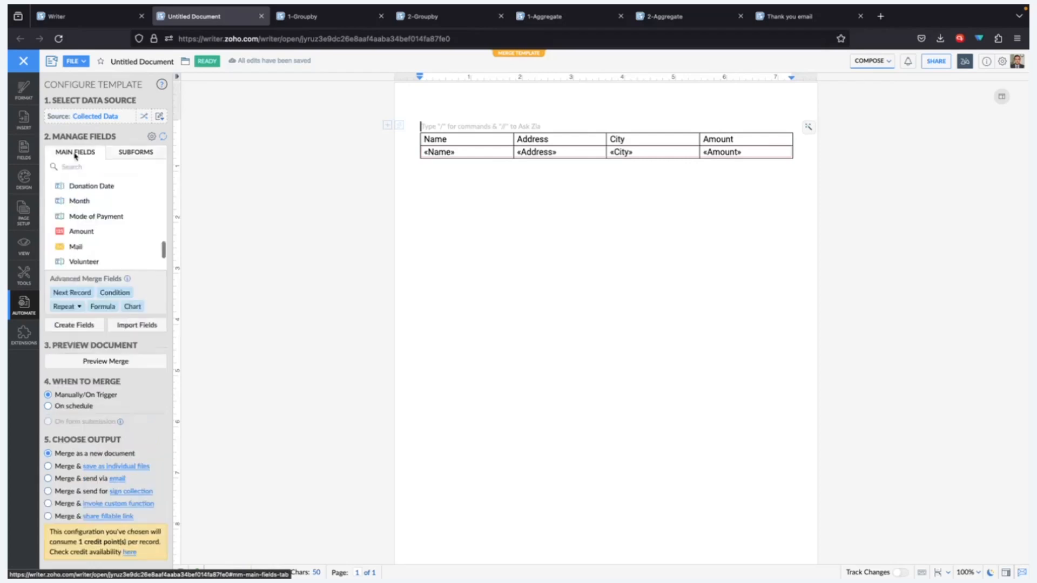
drag(423, 126, 608, 230)
key(Delete)
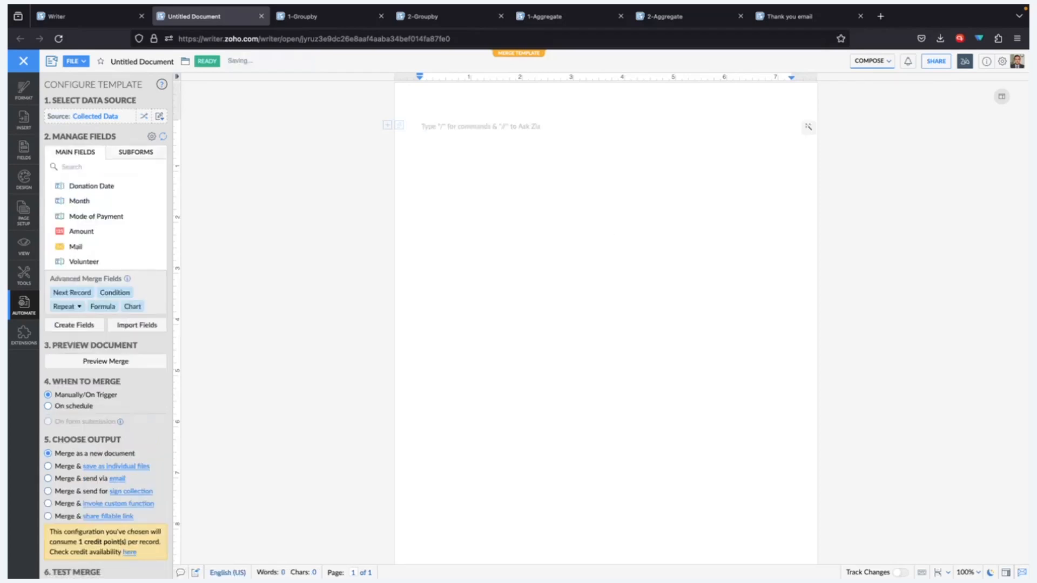
- Preview the merge of the Thank you email template, check the ninth donor's record, and return to the editor
click(717, 18)
click(789, 17)
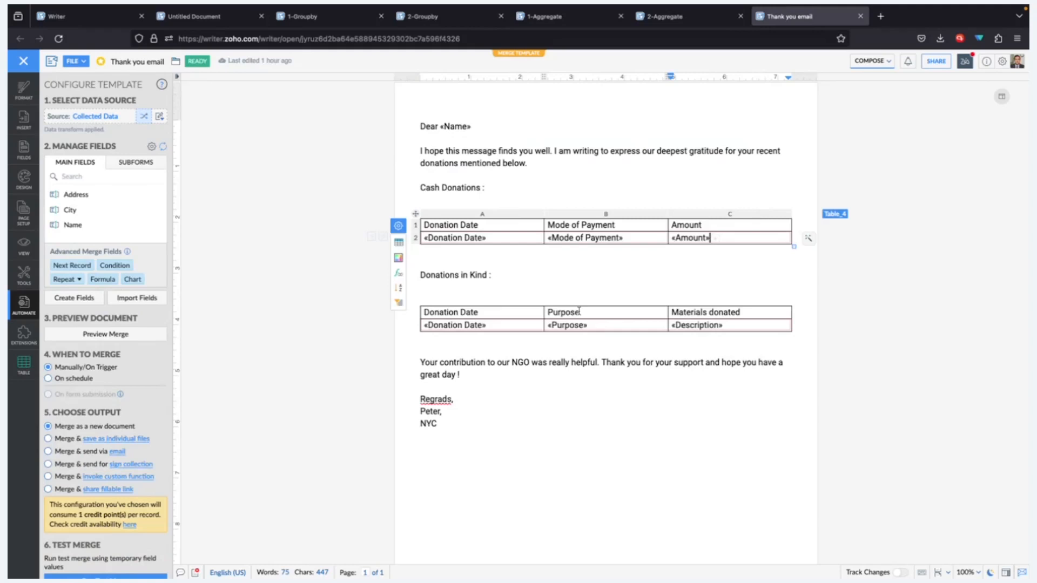
click(114, 335)
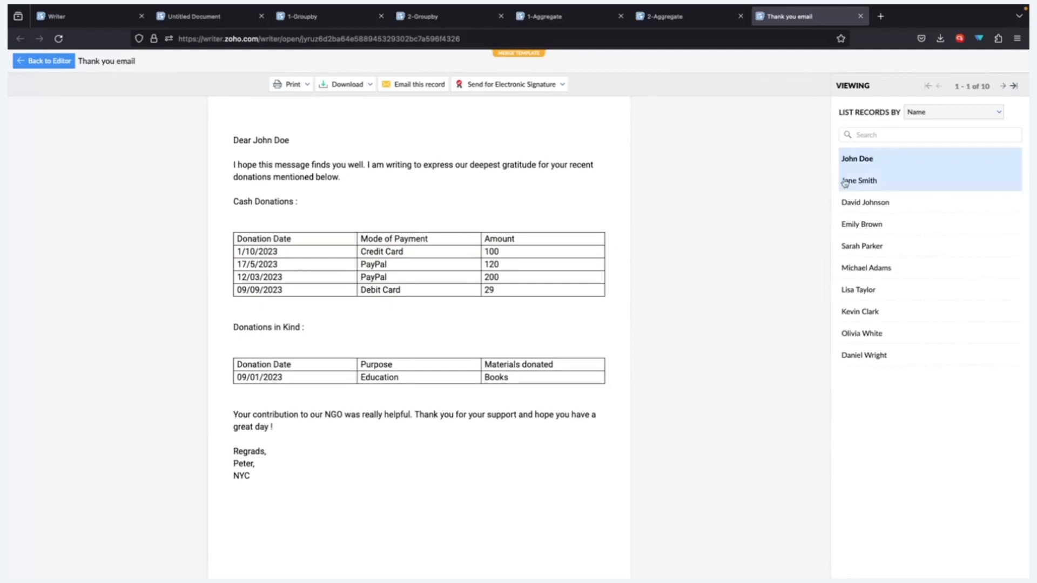
click(928, 340)
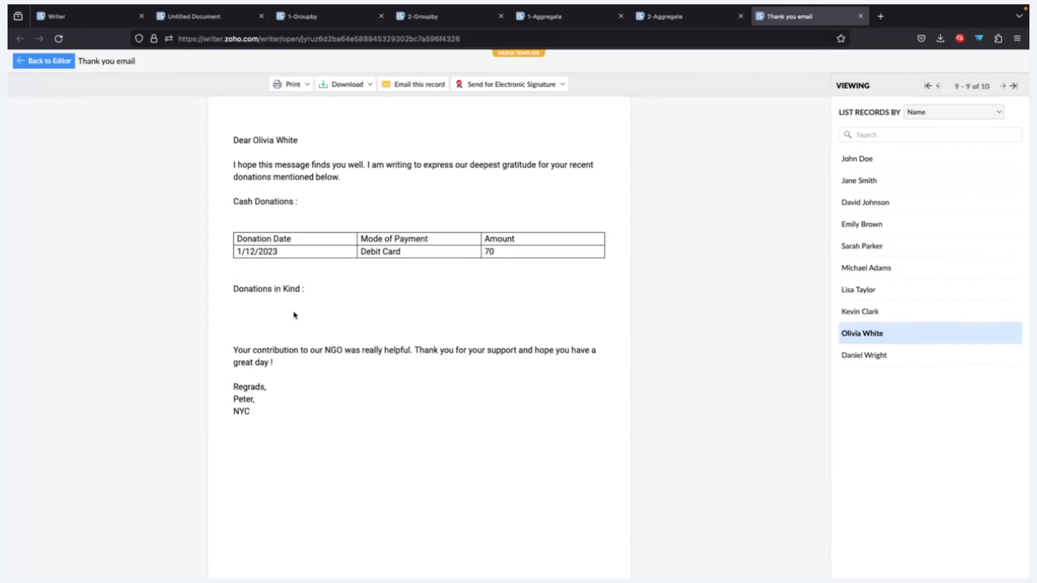
click(61, 65)
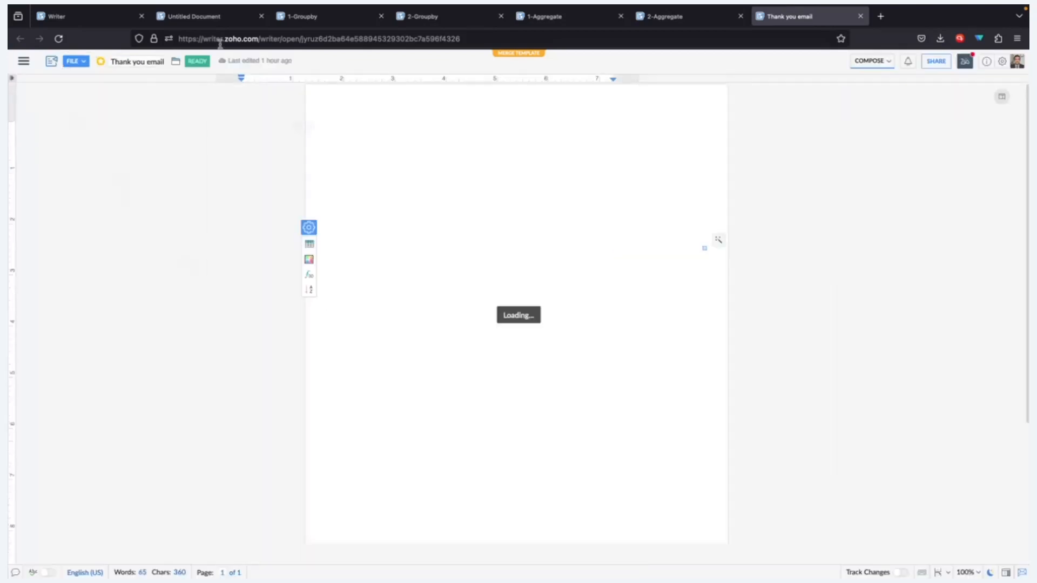
- Copy the entire letter from the Thank you email template into the empty Untitled Document
click(204, 17)
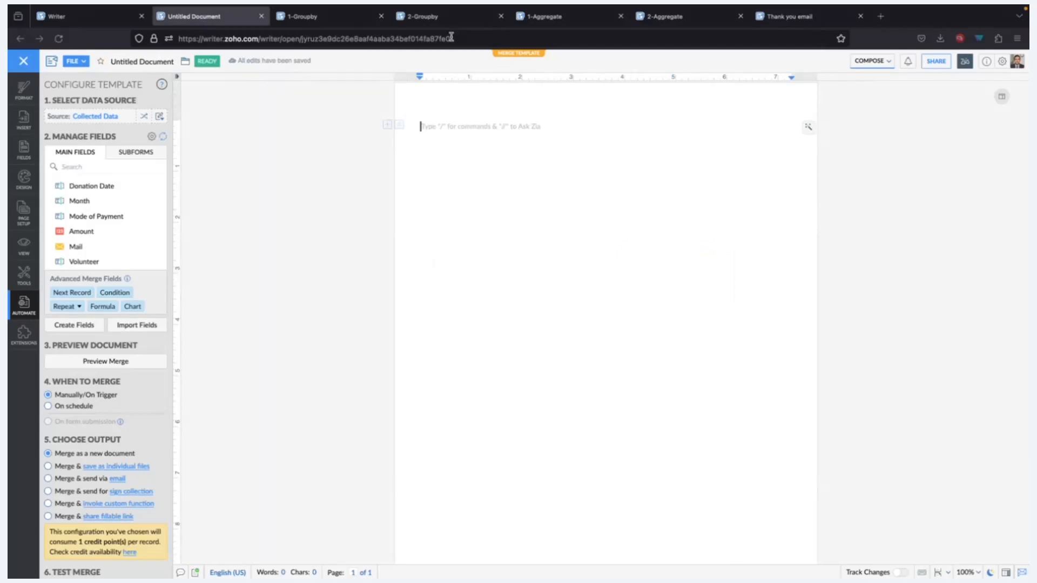
click(700, 21)
click(767, 16)
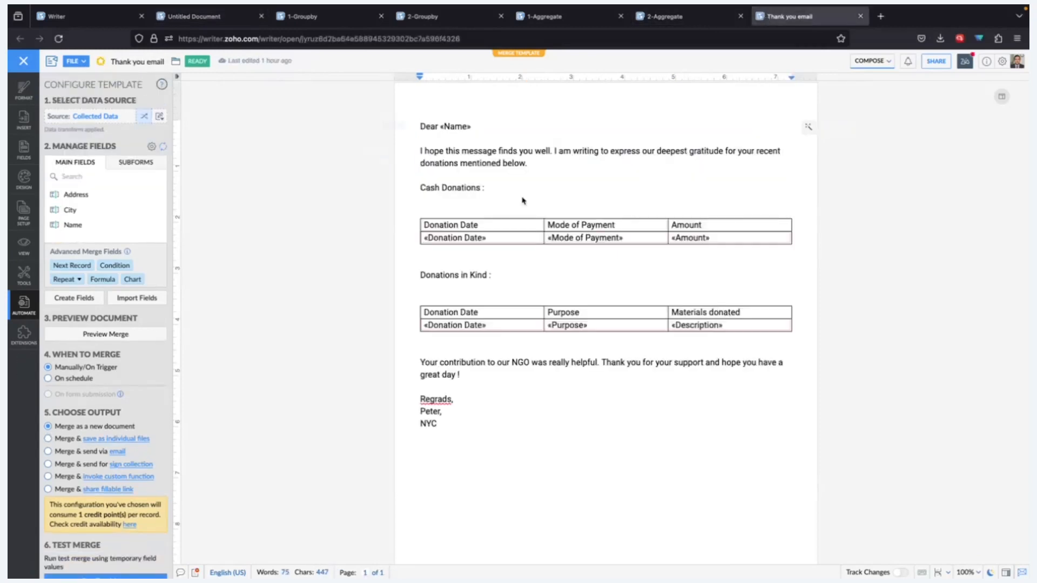
drag(422, 126, 528, 324)
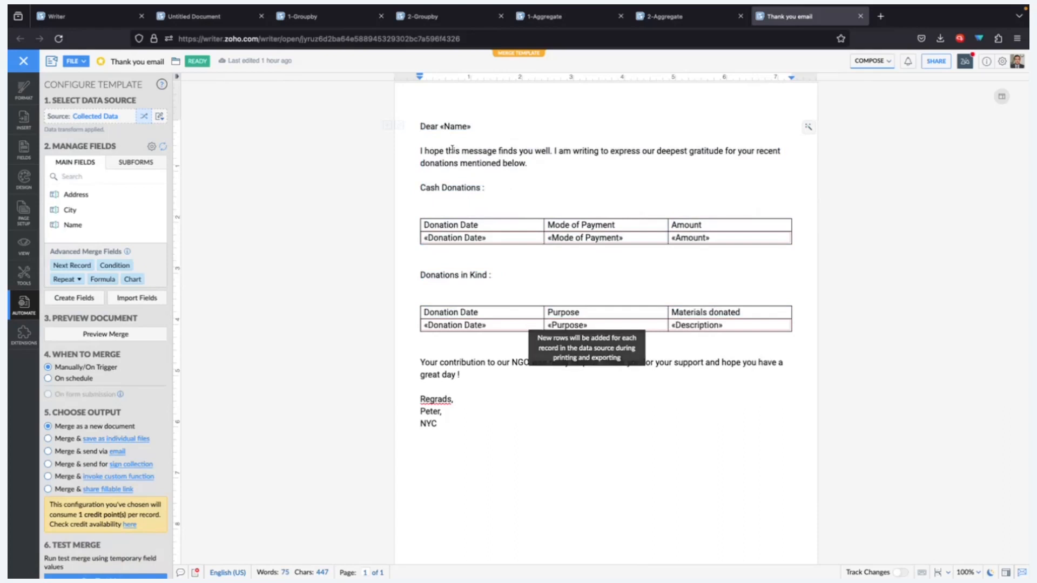
key(super+a)
key(super+c)
click(232, 18)
key(super+v)
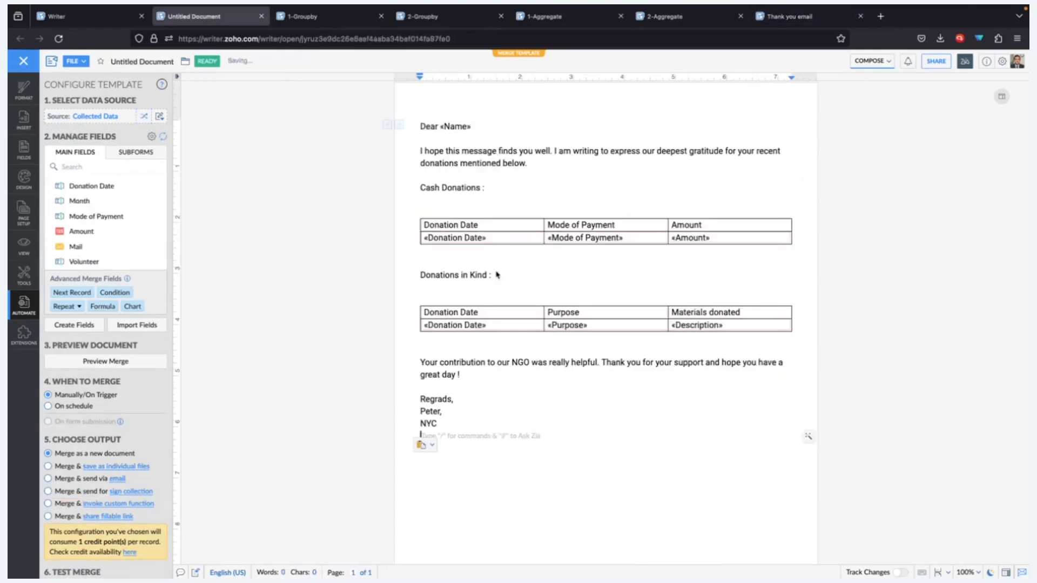
- Delete the table under the Cash Donations heading, including its merge fields
drag(423, 210, 565, 277)
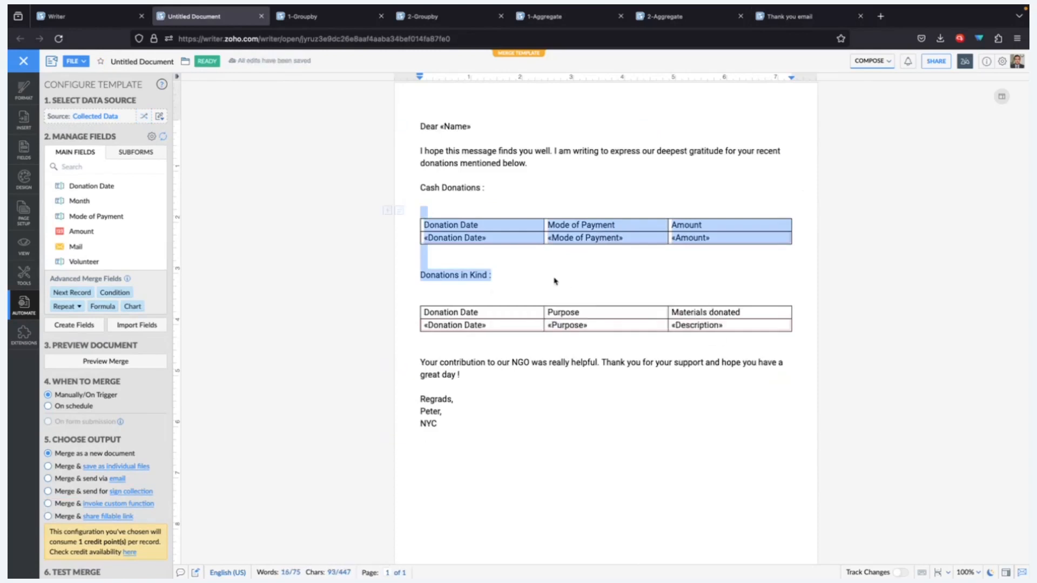
click(546, 278)
drag(508, 252, 514, 254)
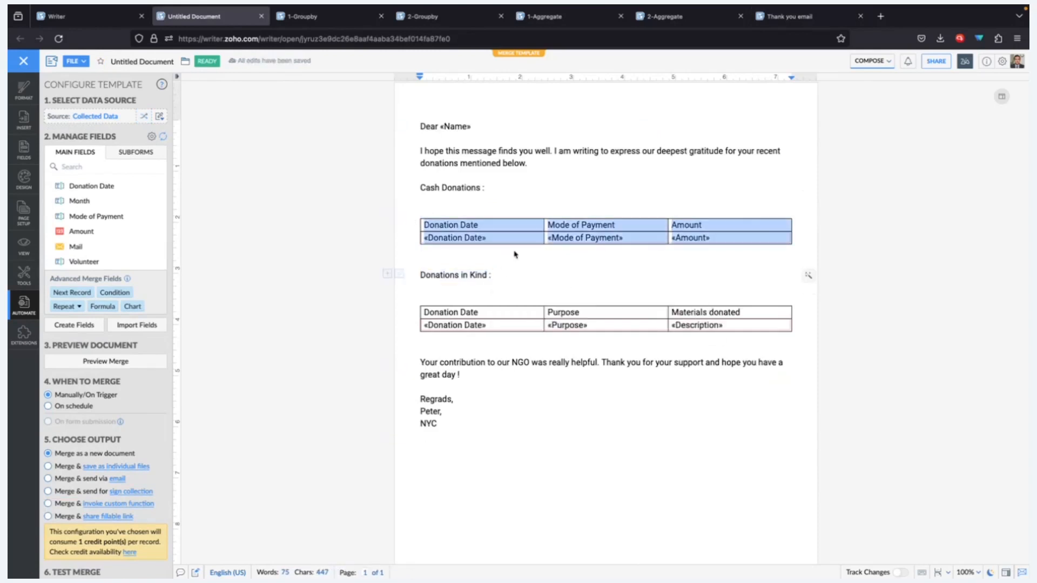
key(BackSpace)
click(517, 258)
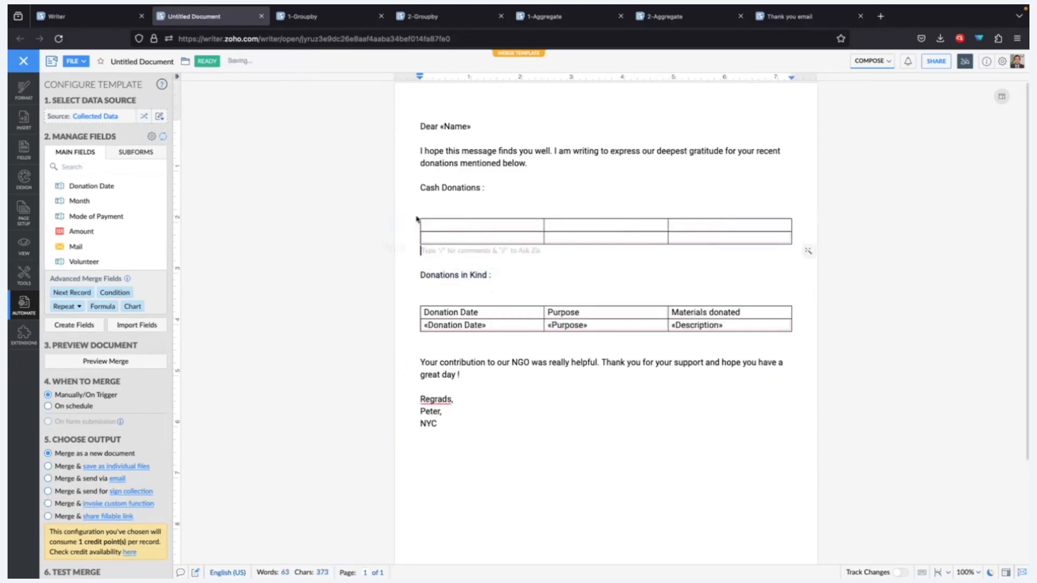
drag(414, 215, 546, 250)
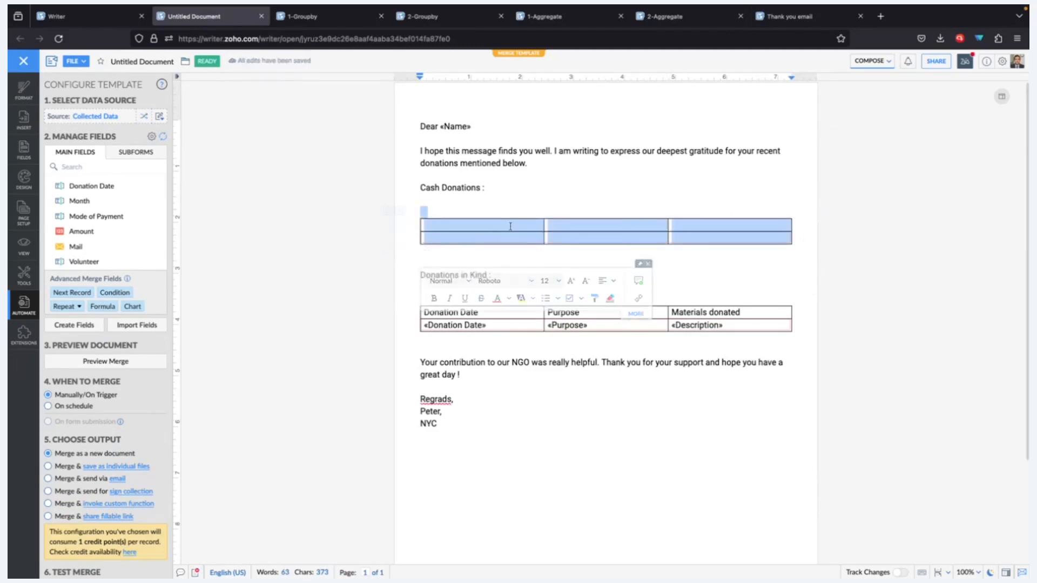
right_click(527, 241)
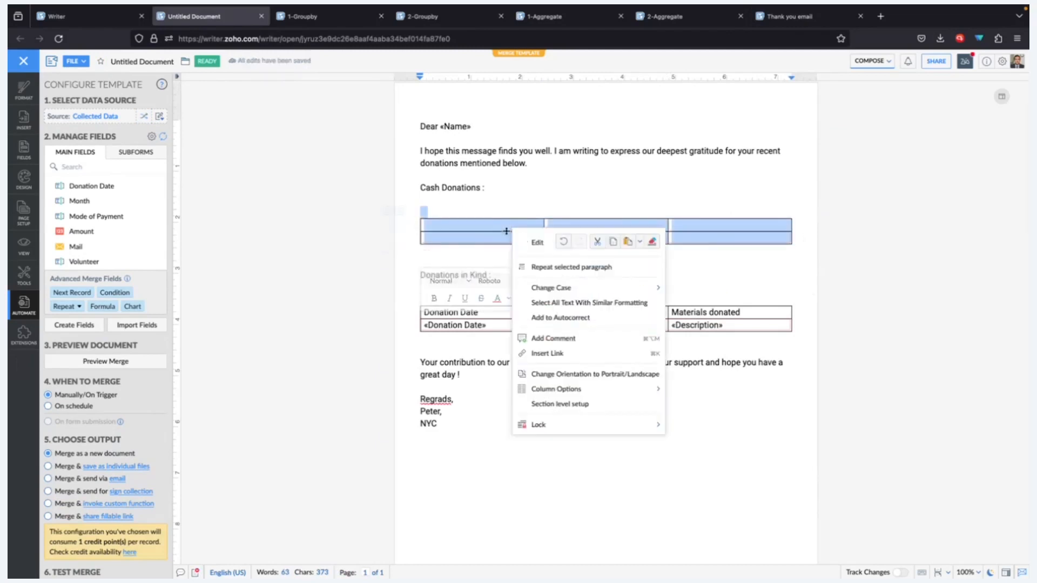
key(Escape)
key(BackSpace)
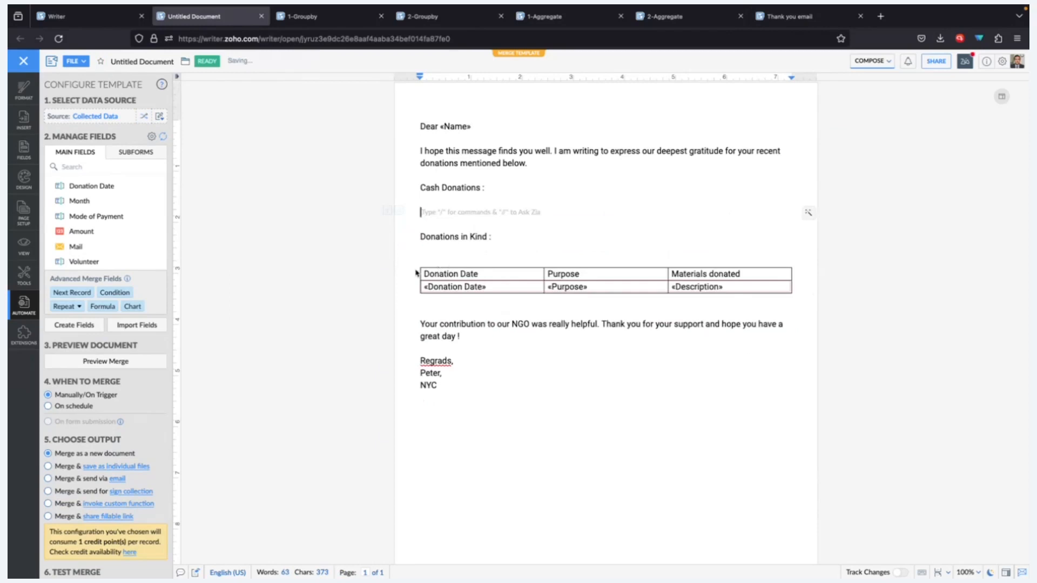
- Delete the table under the Donations in Kind heading and remove the extra blank line it leaves
drag(417, 273, 662, 320)
key(BackSpace)
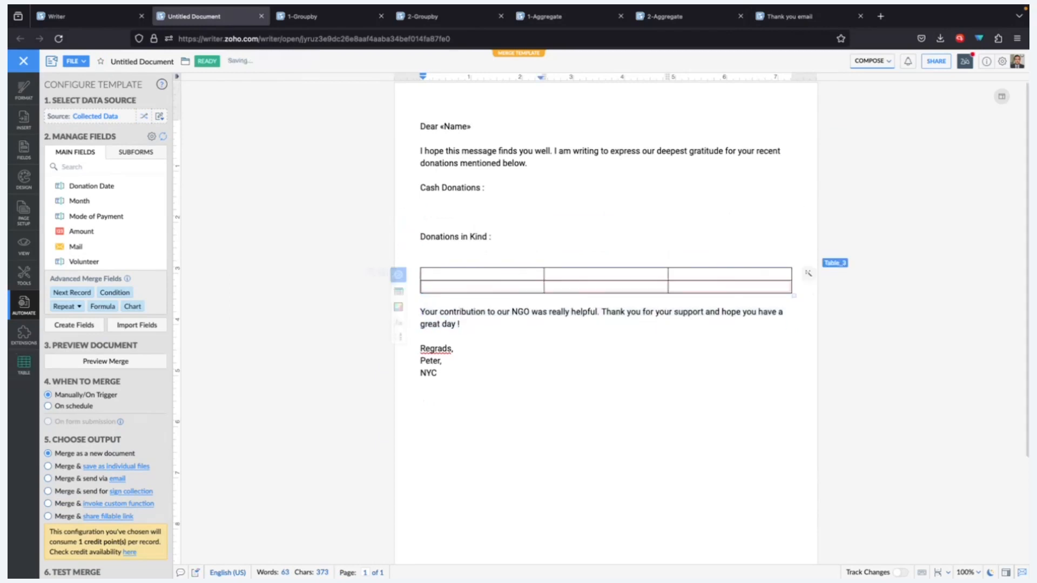
drag(423, 249, 550, 312)
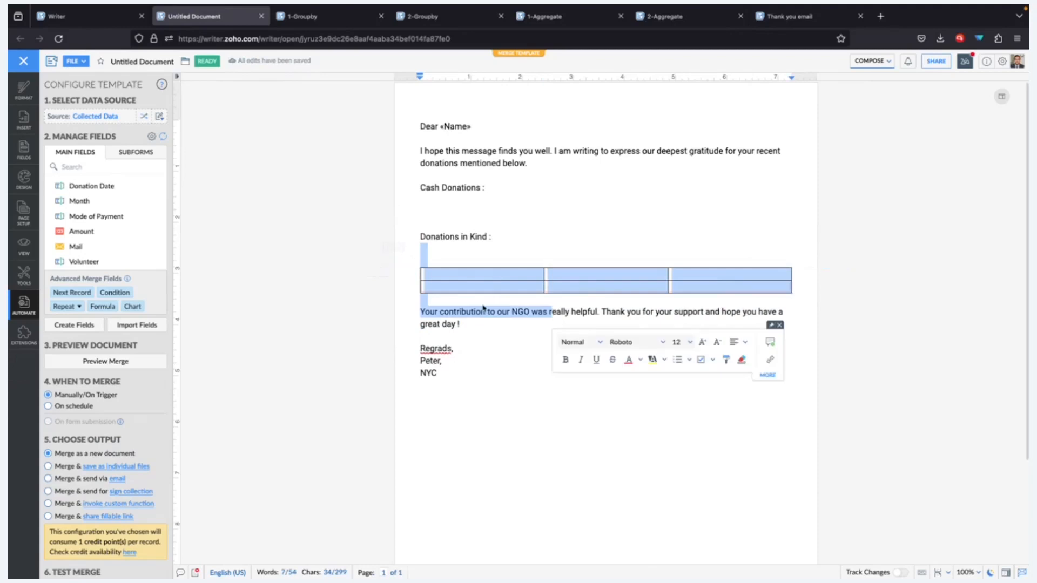
click(481, 306)
drag(481, 261, 517, 285)
click(517, 285)
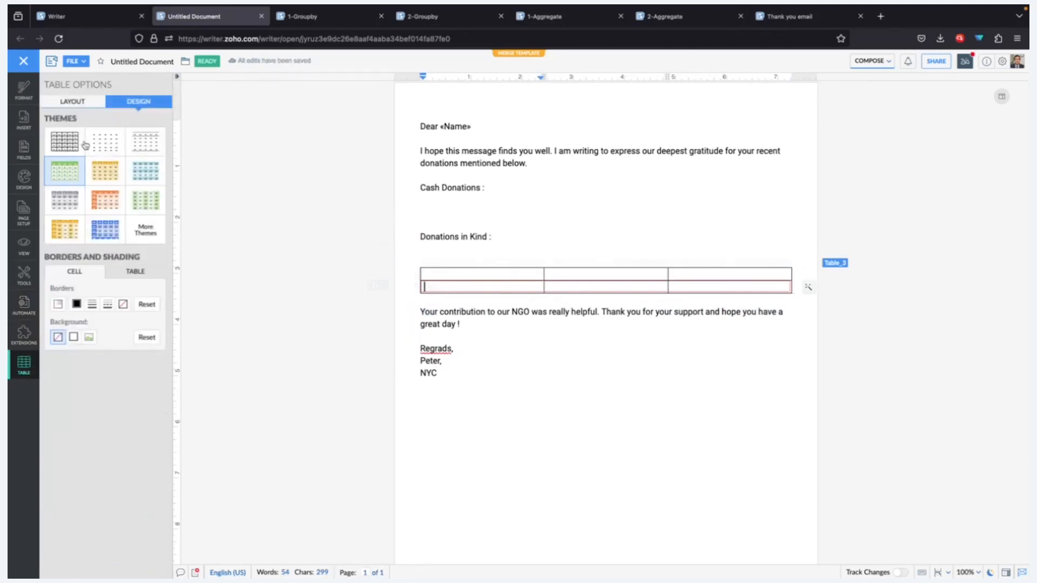
click(77, 103)
click(73, 128)
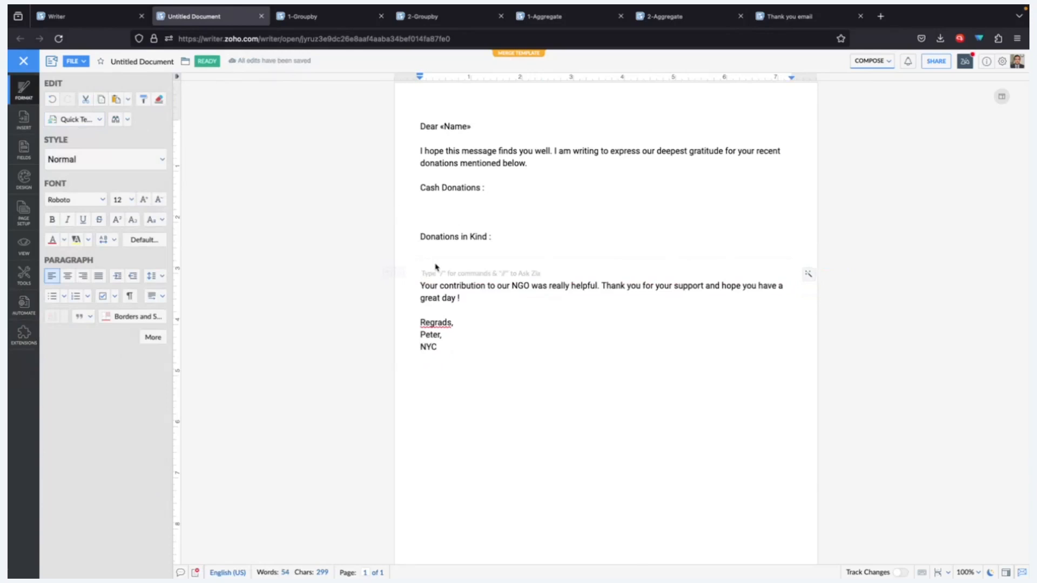
text(\)
key(BackSpace)
key(BackSpace)
- Insert a table with three columns and two rows on the empty line below the Cash Donations heading
click(455, 126)
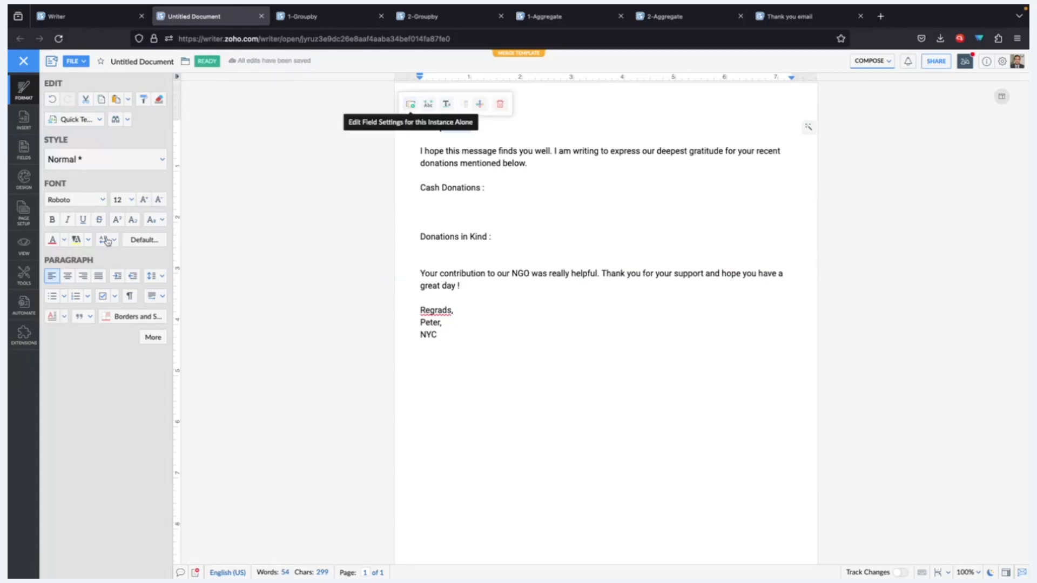
click(432, 216)
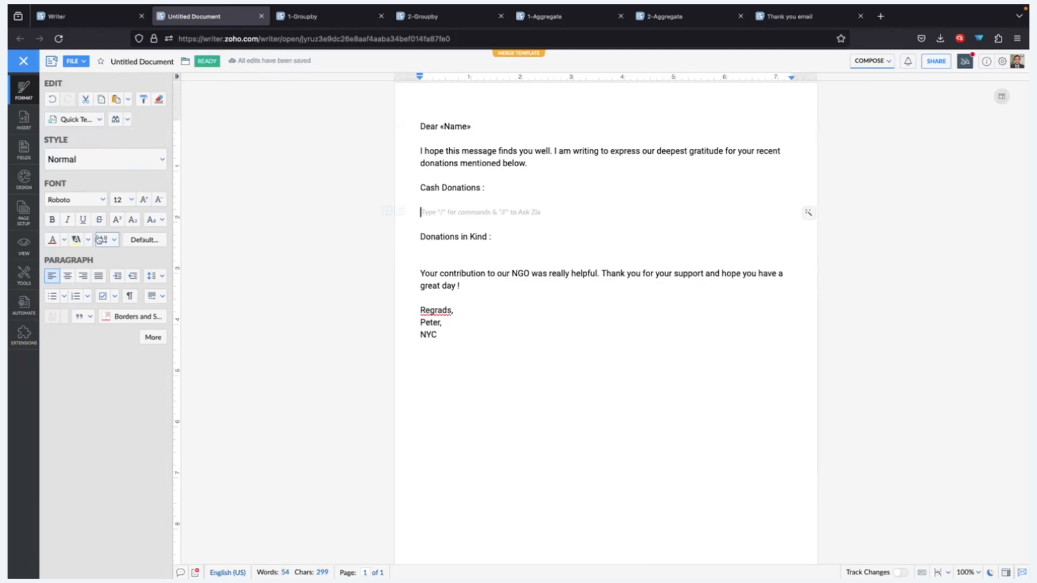
click(17, 157)
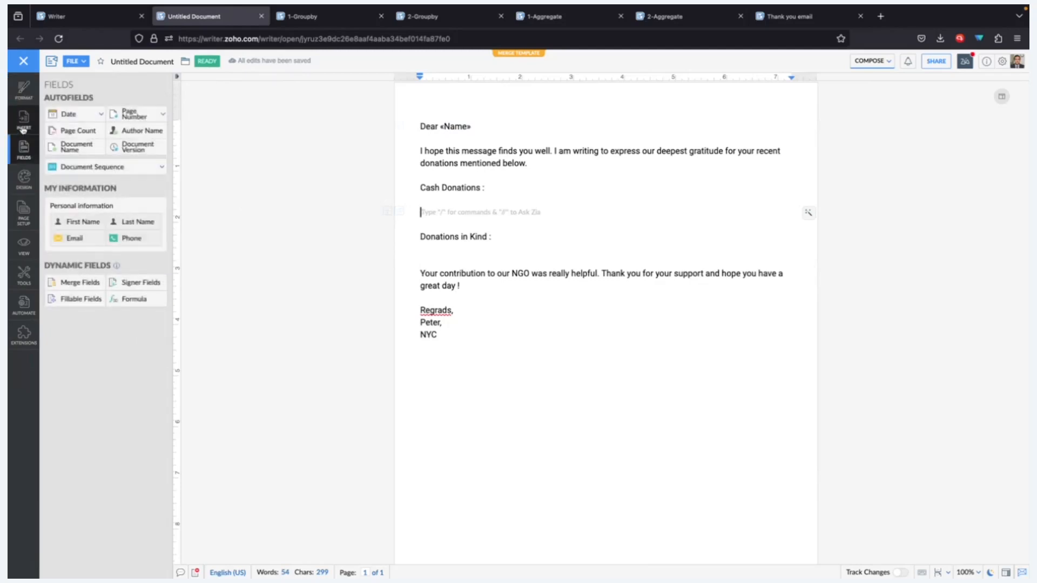
click(23, 121)
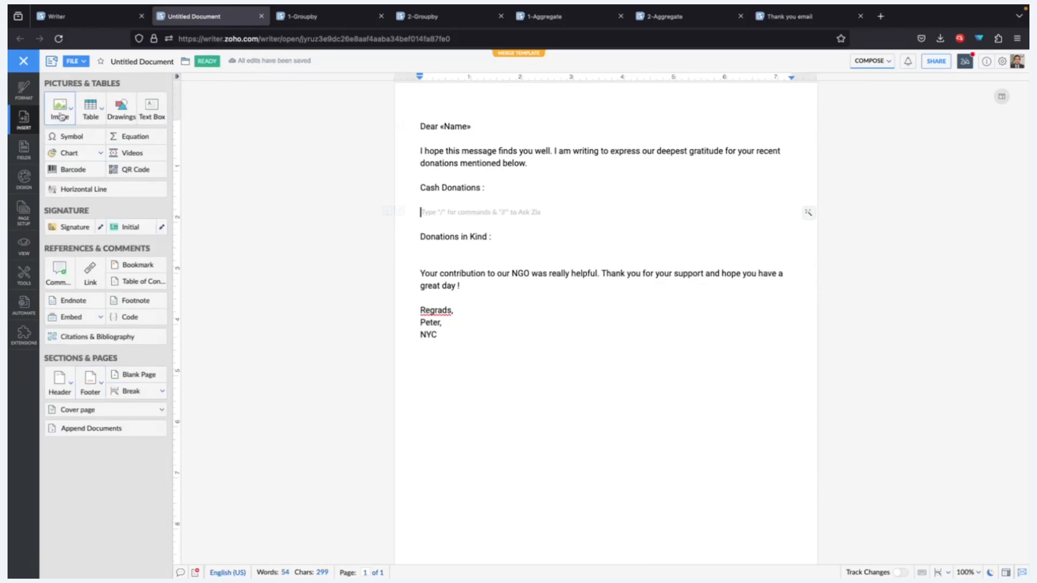
click(86, 113)
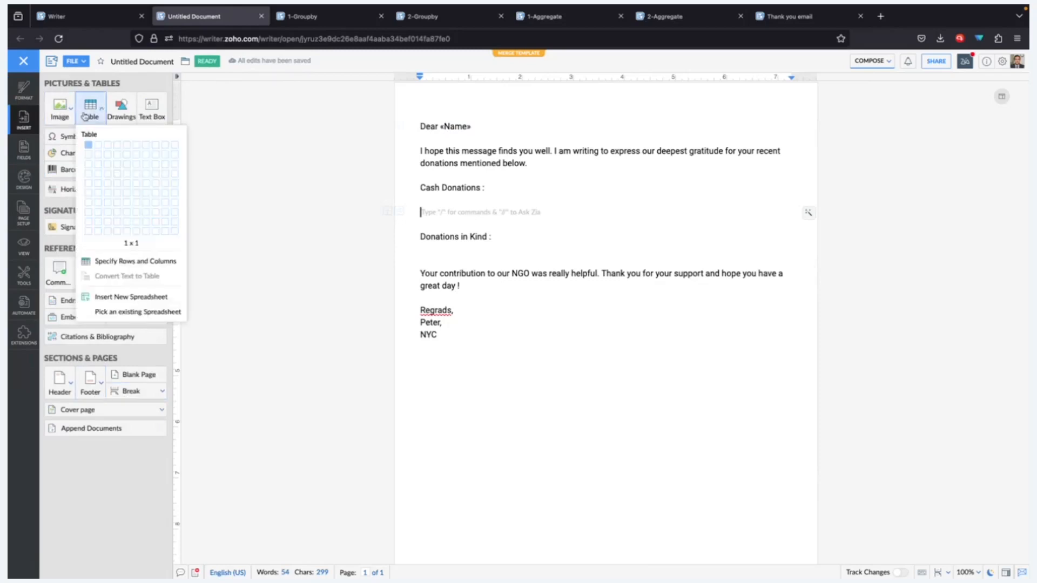
click(109, 156)
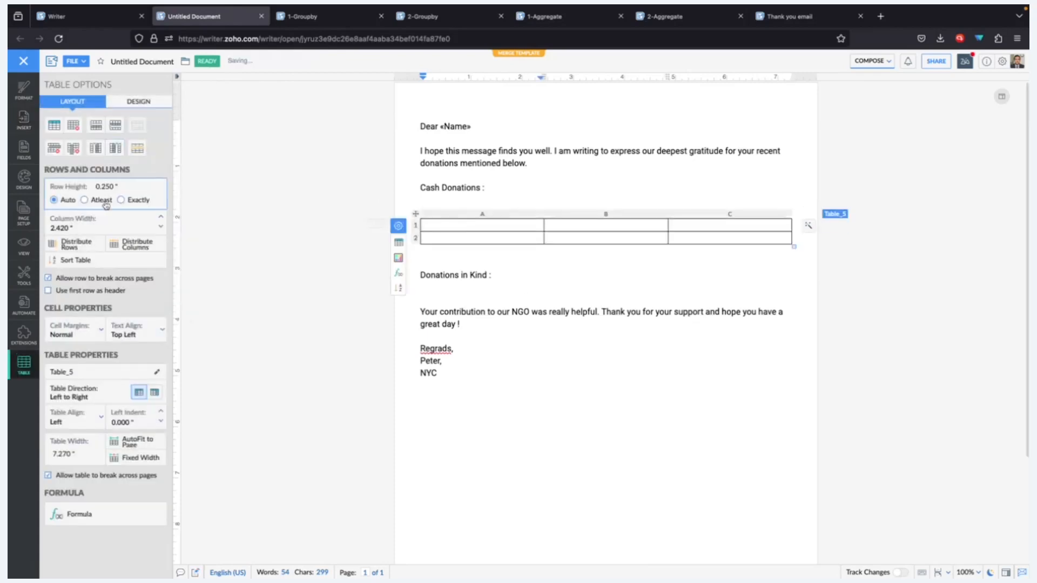
- Insert the merge fields Donation Date, Mode of Payment and Amount into the second row of the Cash Donations table
click(23, 148)
click(22, 306)
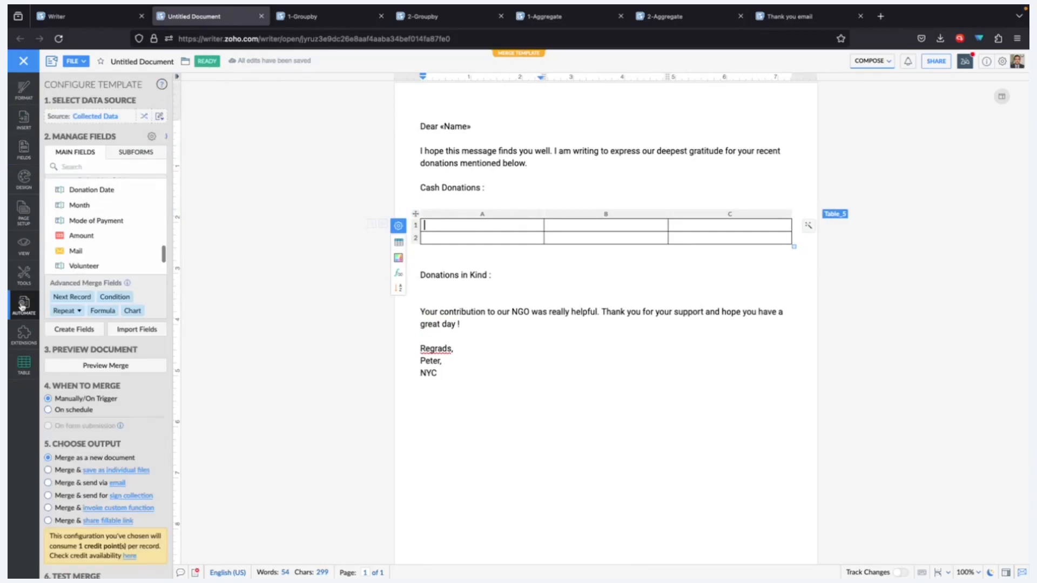
scroll(102, 226, down, 3)
scroll(102, 226, down, 5)
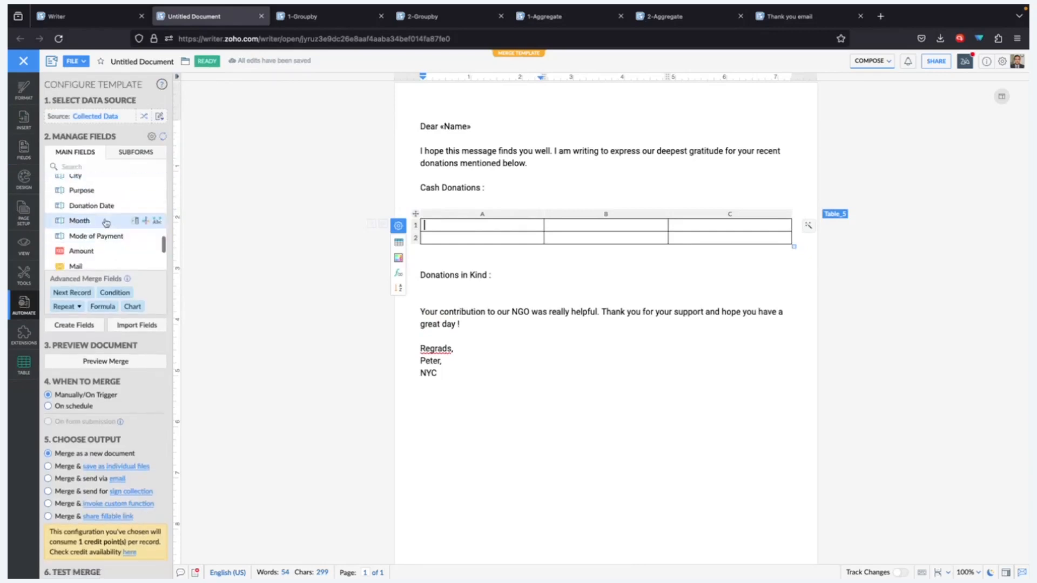
click(470, 241)
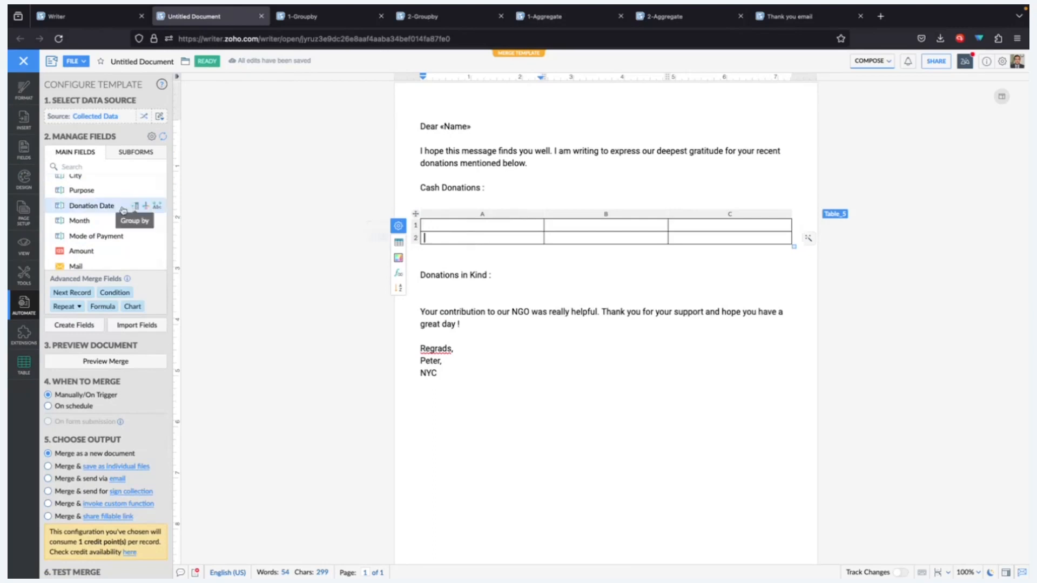
click(106, 210)
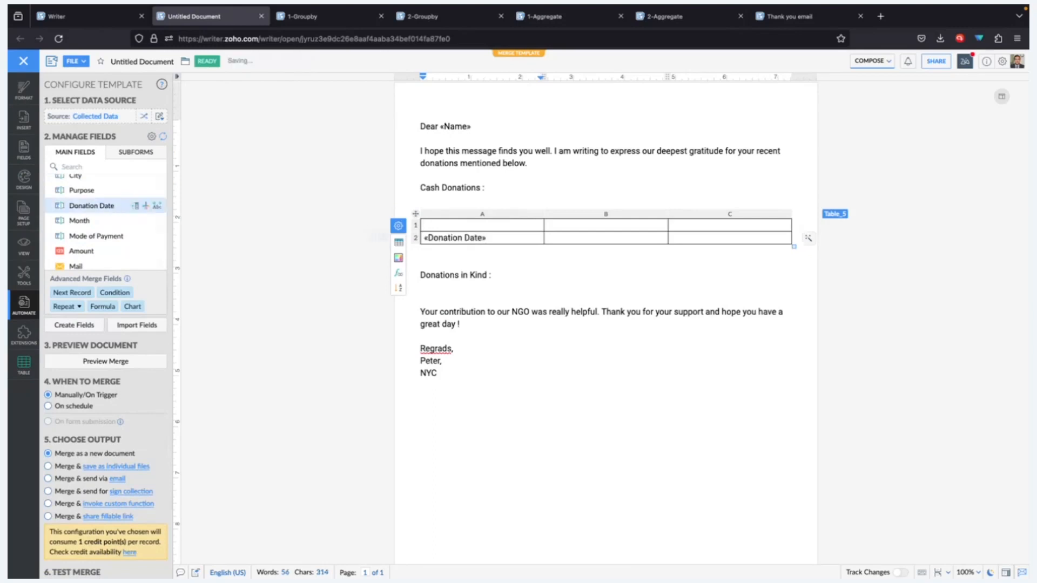
key(Tab)
scroll(98, 228, down, 1)
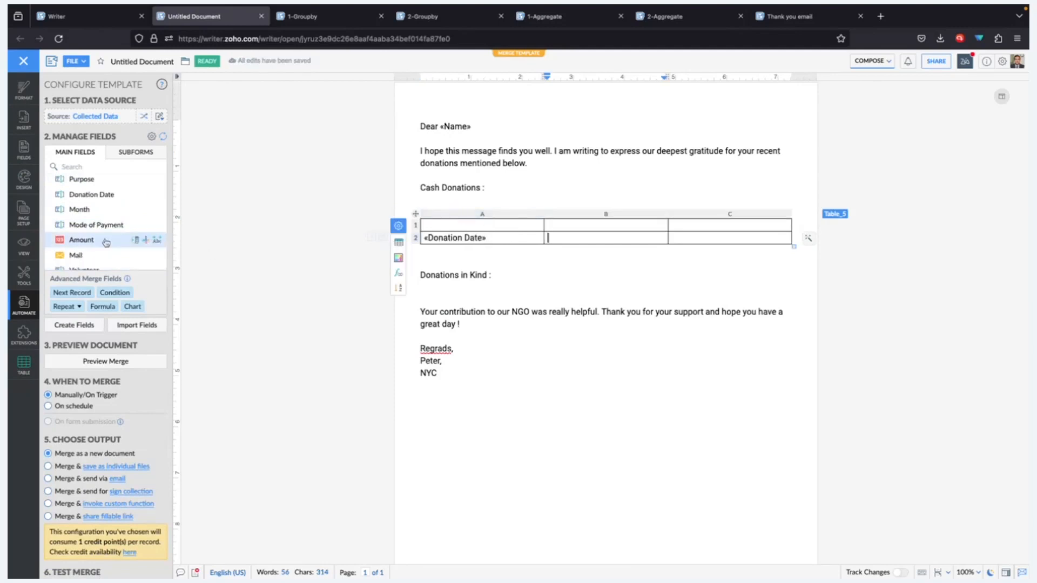
click(94, 231)
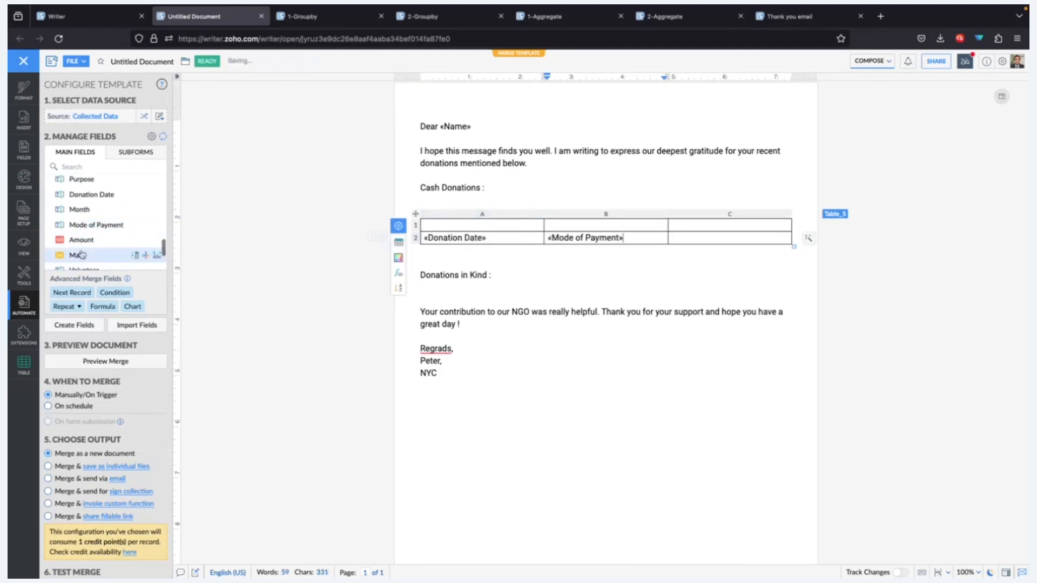
key(Tab)
scroll(141, 230, down, 1)
click(160, 232)
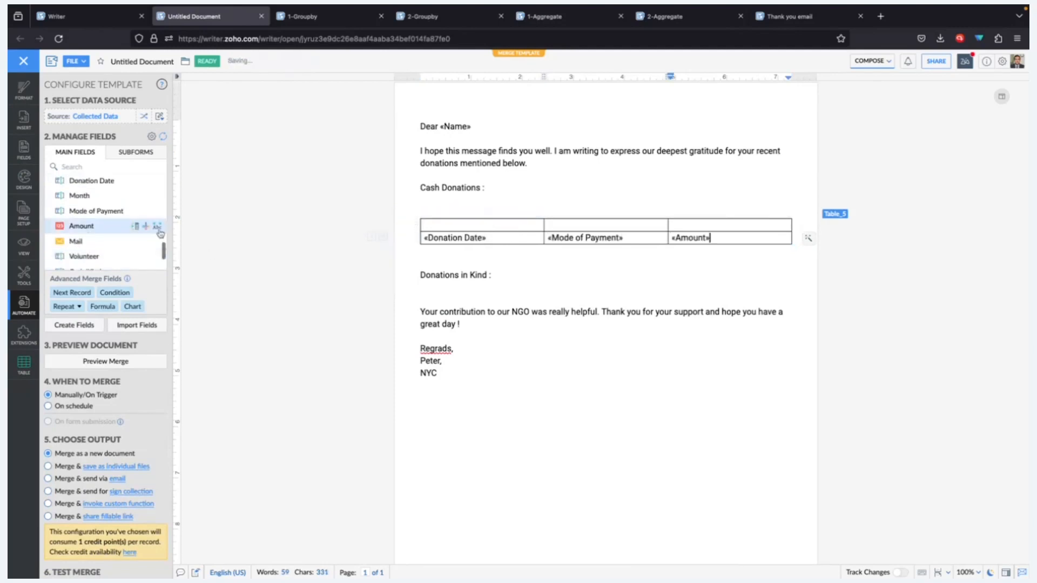
- Insert a table with three columns and two rows on the empty line below the Donations in Kind heading
click(533, 264)
click(525, 283)
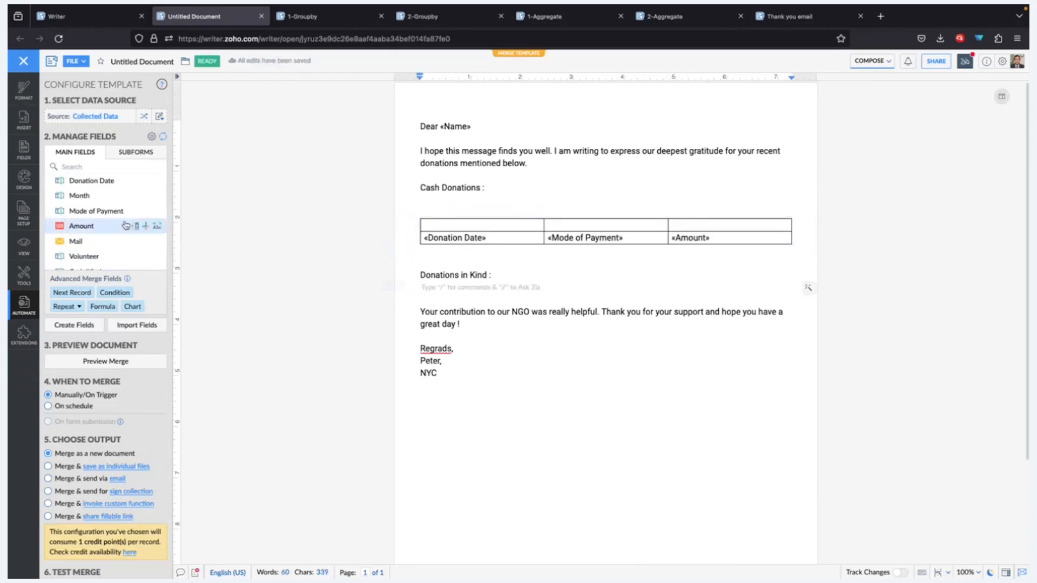
click(23, 118)
click(88, 111)
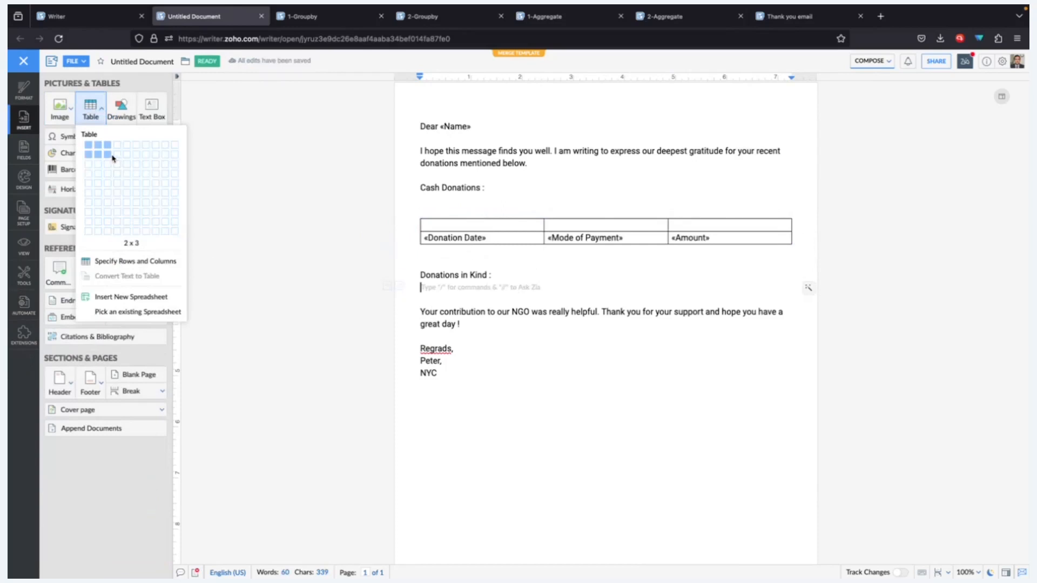
click(107, 155)
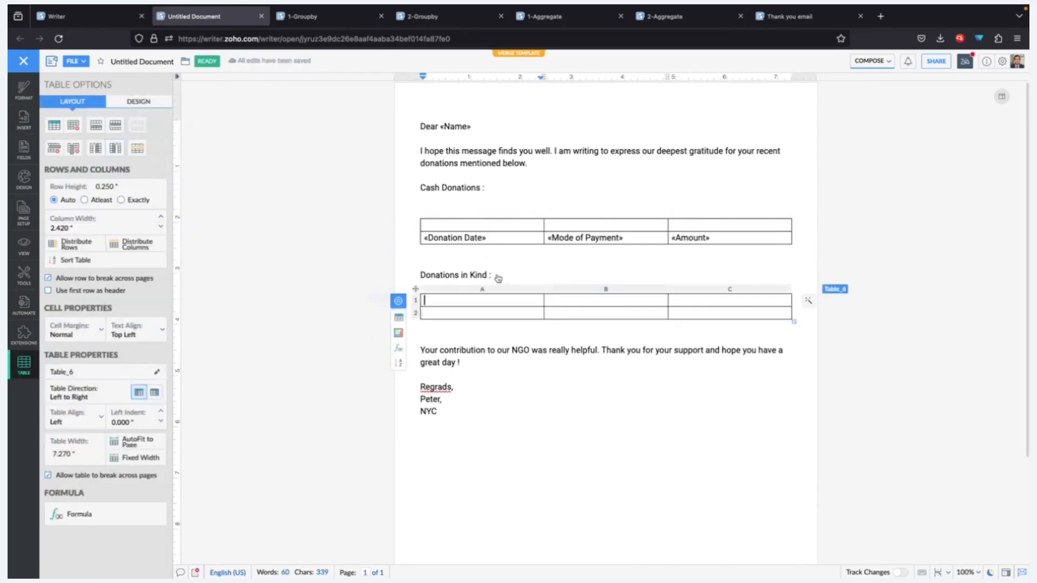
- Insert the merge fields Donation Date, Purpose and Description into the second row of the Donations in Kind table
click(475, 314)
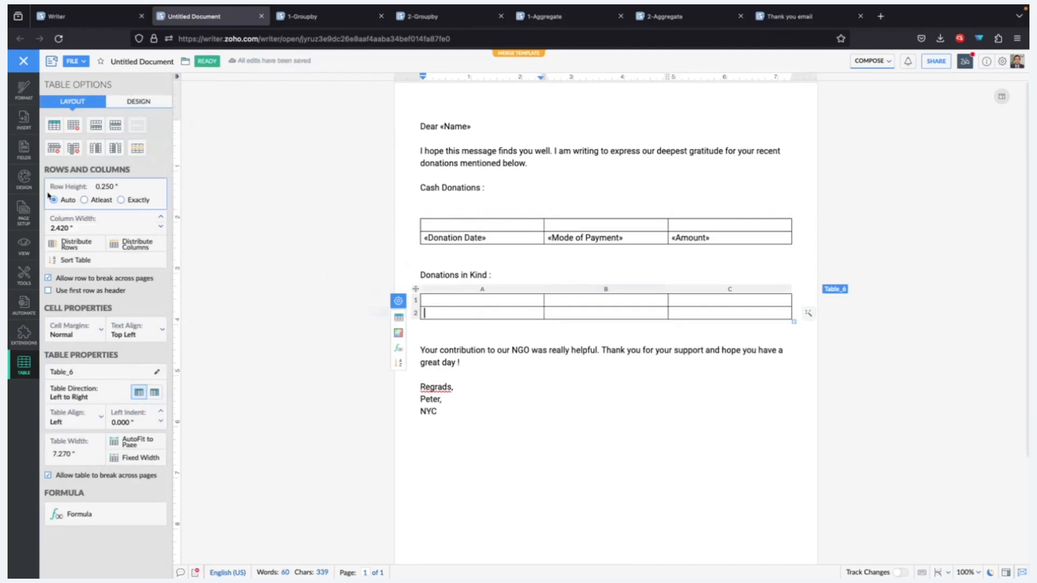
click(24, 306)
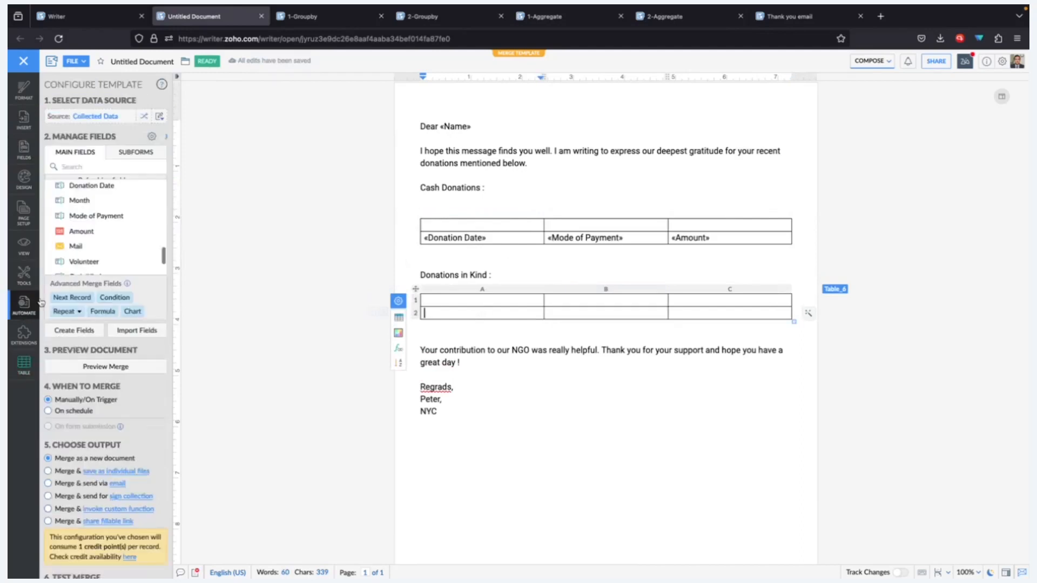
scroll(99, 236, down, 2)
scroll(96, 238, up, 3)
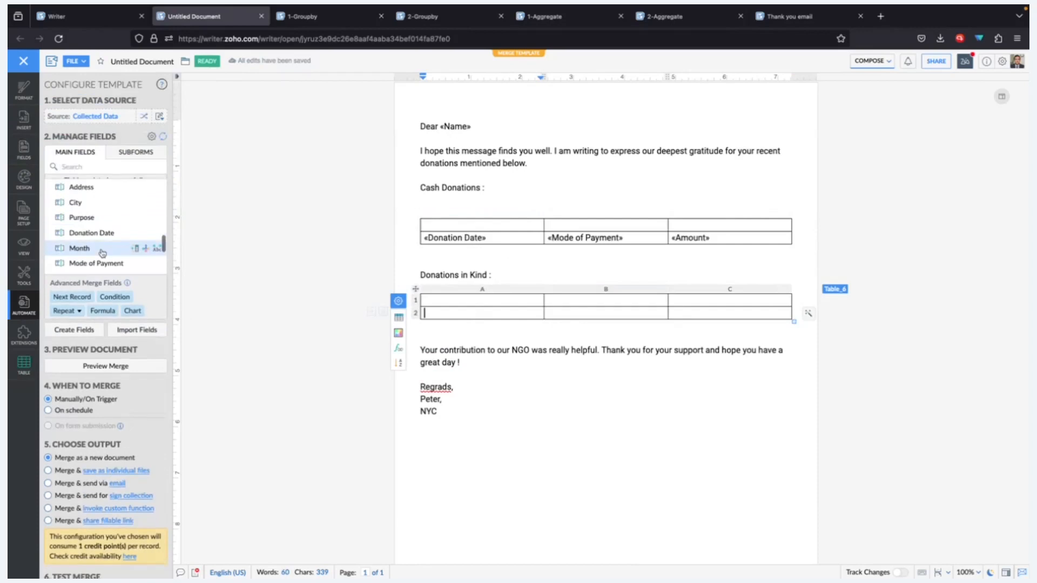
click(95, 234)
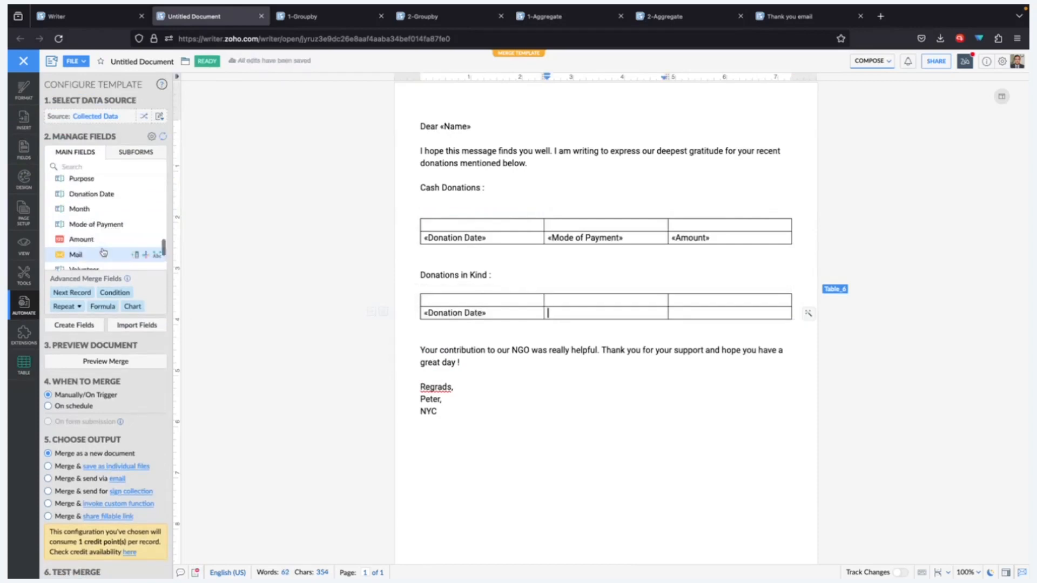
click(82, 212)
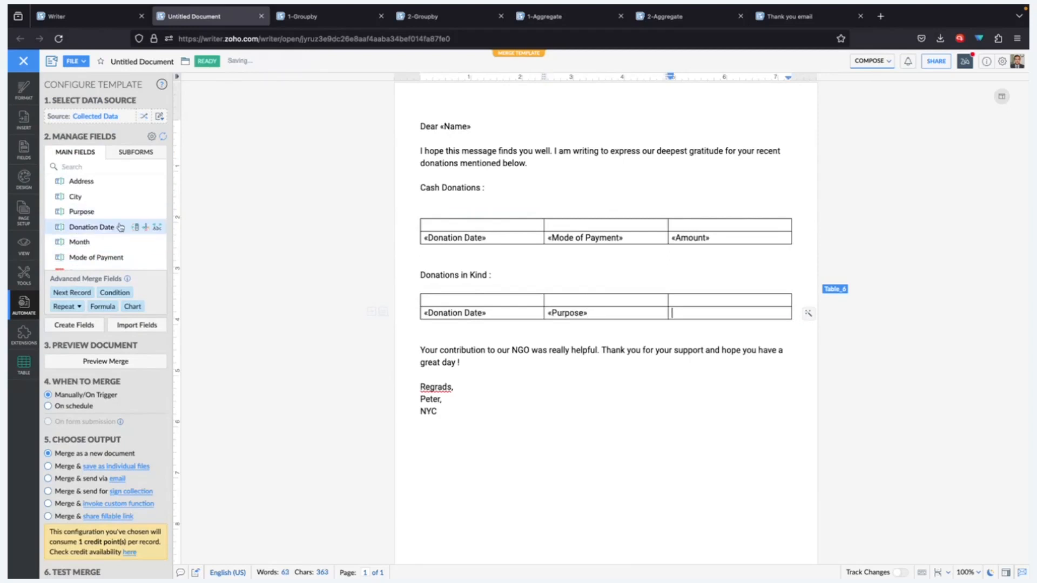
scroll(101, 243, down, 3)
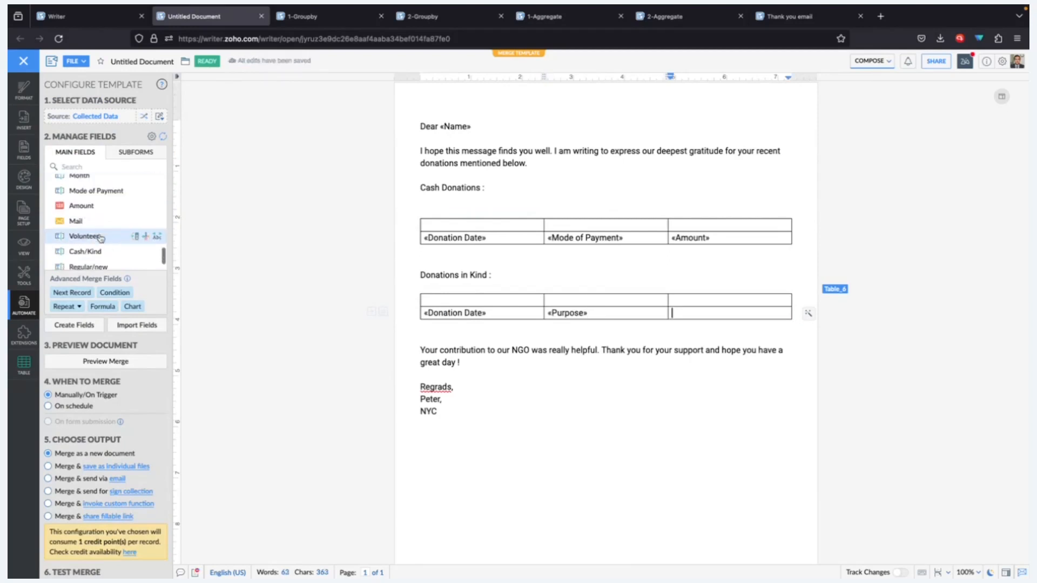
click(100, 263)
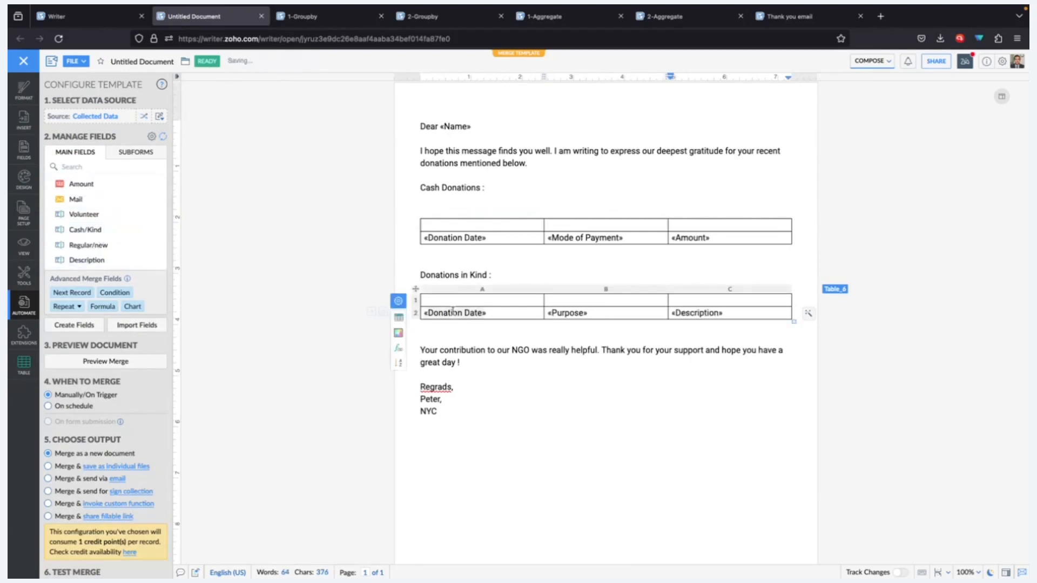
- Copy the Cash Donations header row from the Thank you email document into the first row of the untitled document's Cash Donations table
click(488, 304)
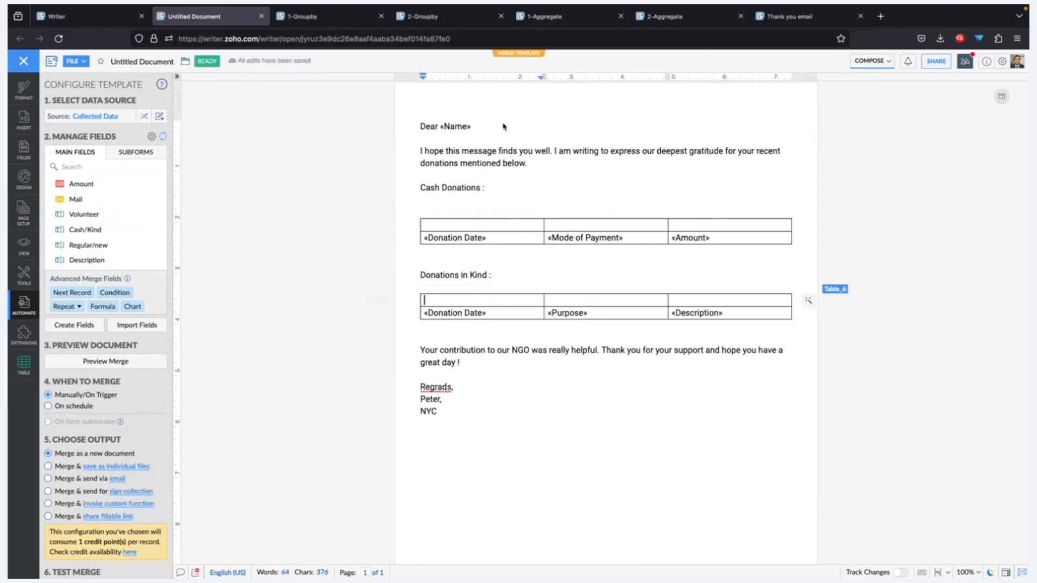
key(ctrl+Tab)
key(ctrl+Tab)
key(ctrl+Tab)
key(ctrl+Tab)
key(ctrl+Tab)
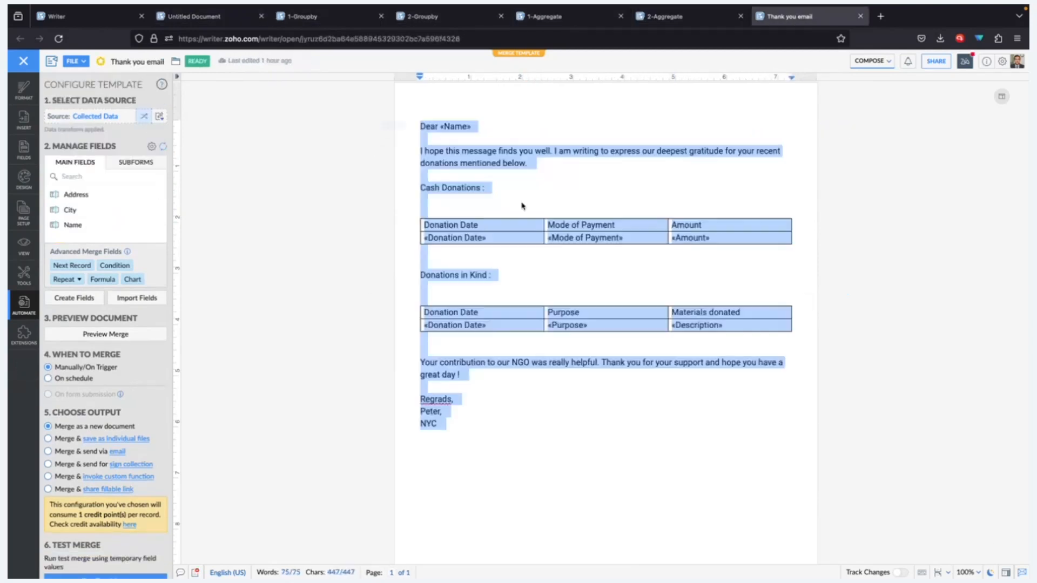
click(498, 206)
drag(471, 224, 784, 224)
key(ctrl+c)
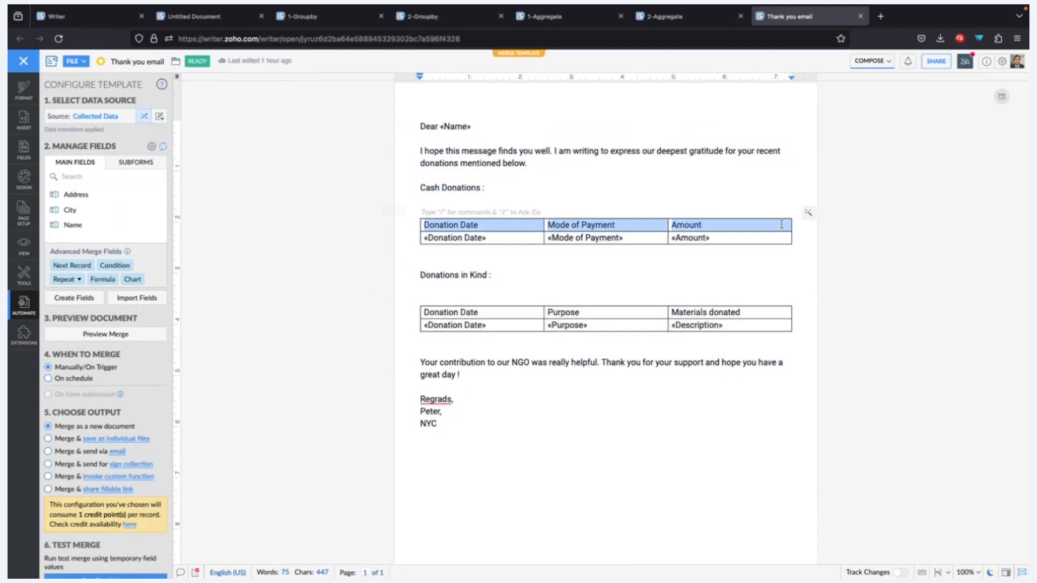
click(234, 26)
key(ctrl+Tab)
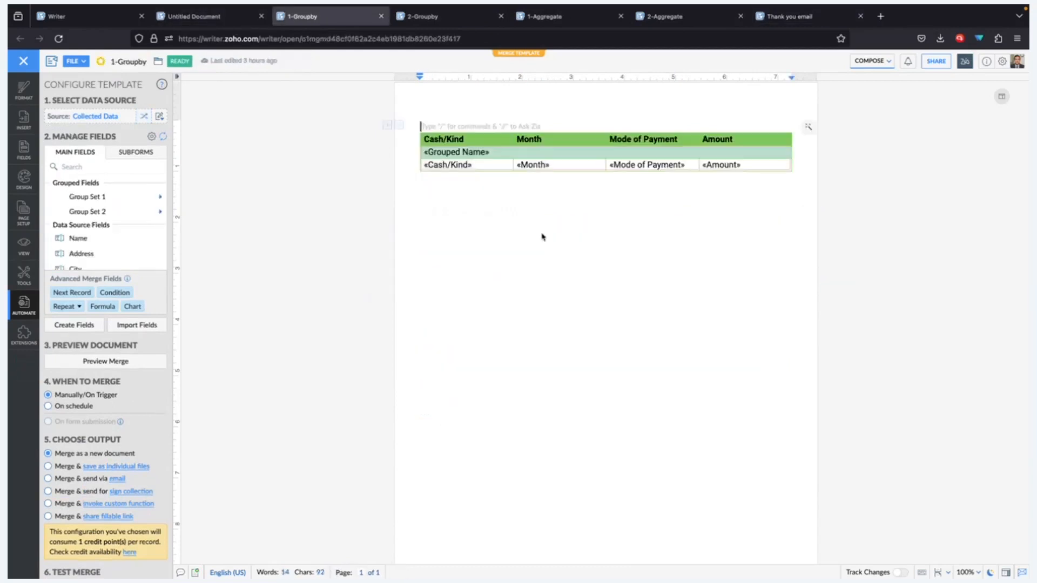
key(ctrl+shift+Tab)
click(491, 229)
key(ctrl+v)
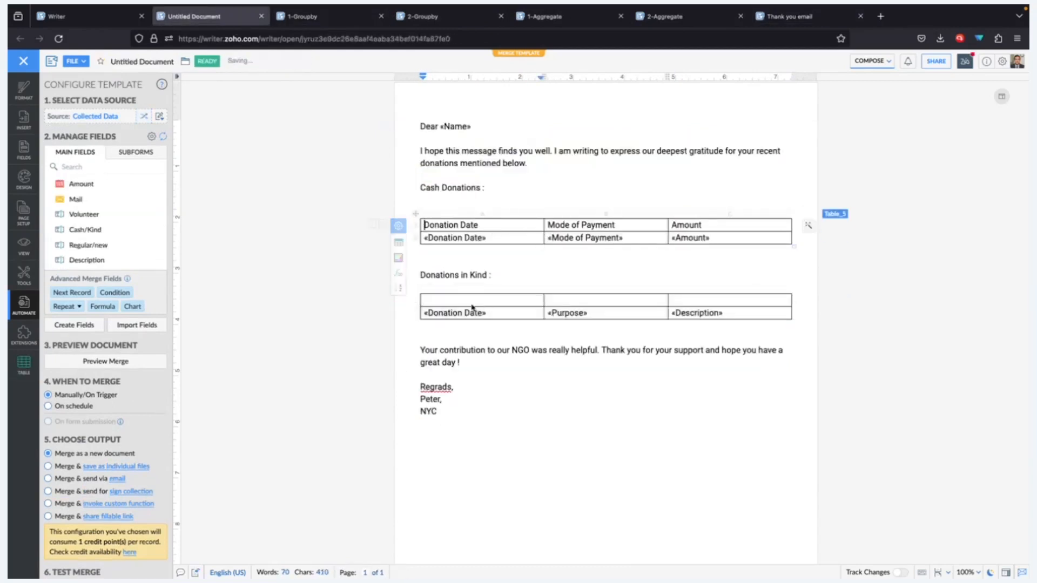
- Copy the Donations in Kind header row from the Thank you email document into the first row of the matching table in the untitled document
key(ctrl+Tab)
key(ctrl+Tab)
key(ctrl+Tab)
key(ctrl+Tab)
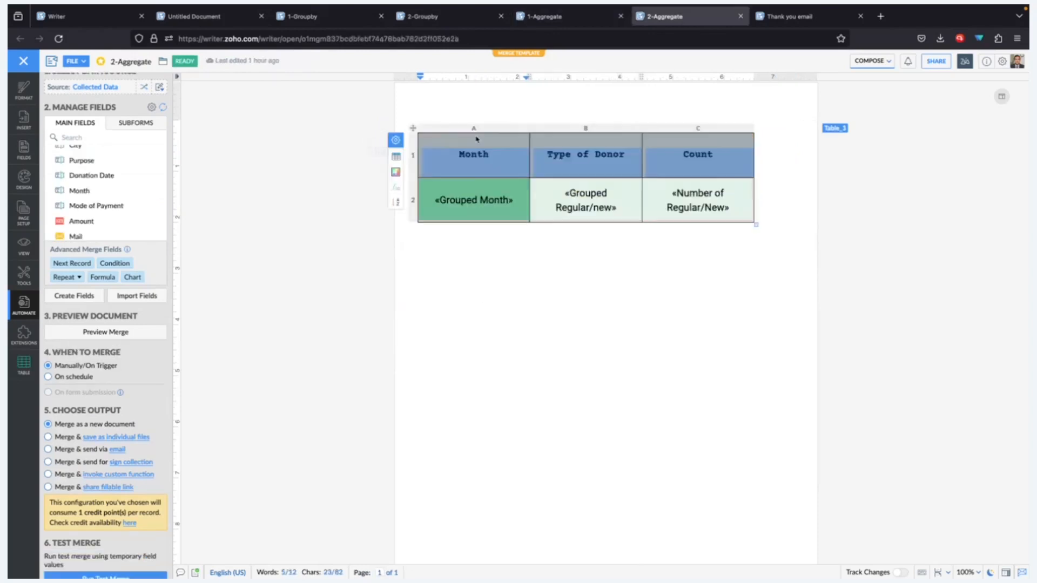
key(ctrl+Tab)
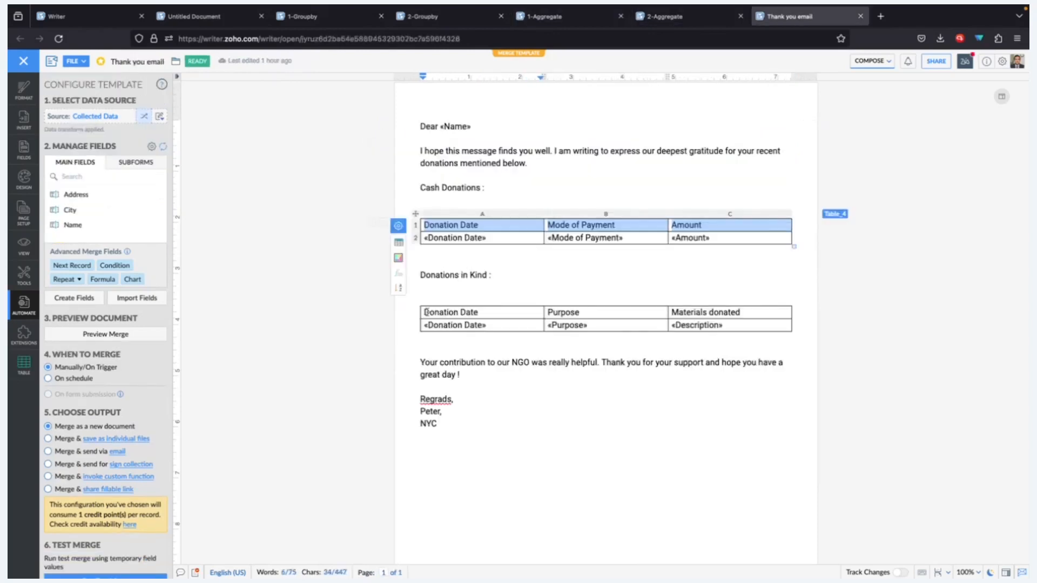
drag(424, 312, 777, 312)
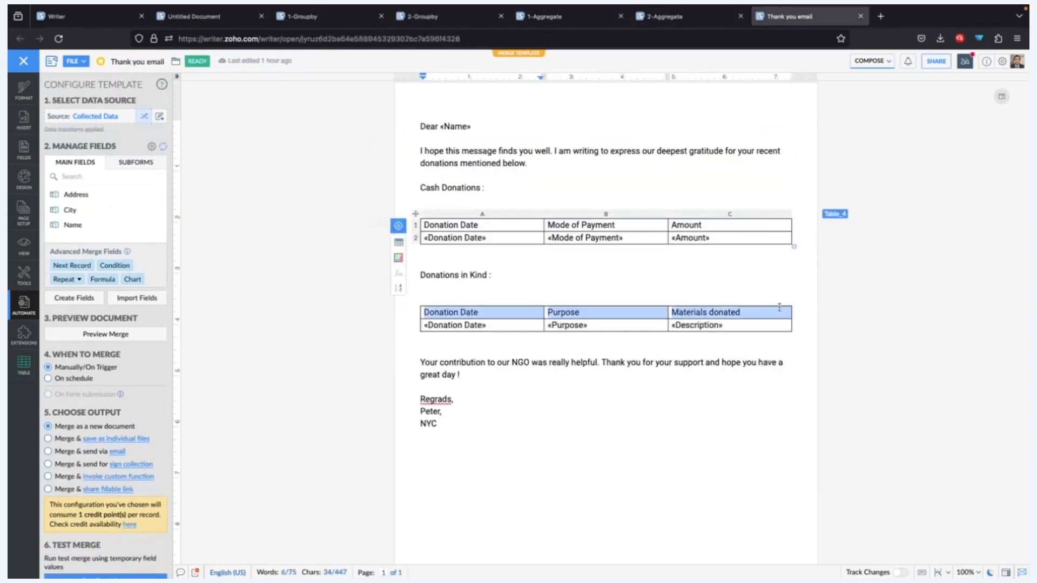
click(208, 21)
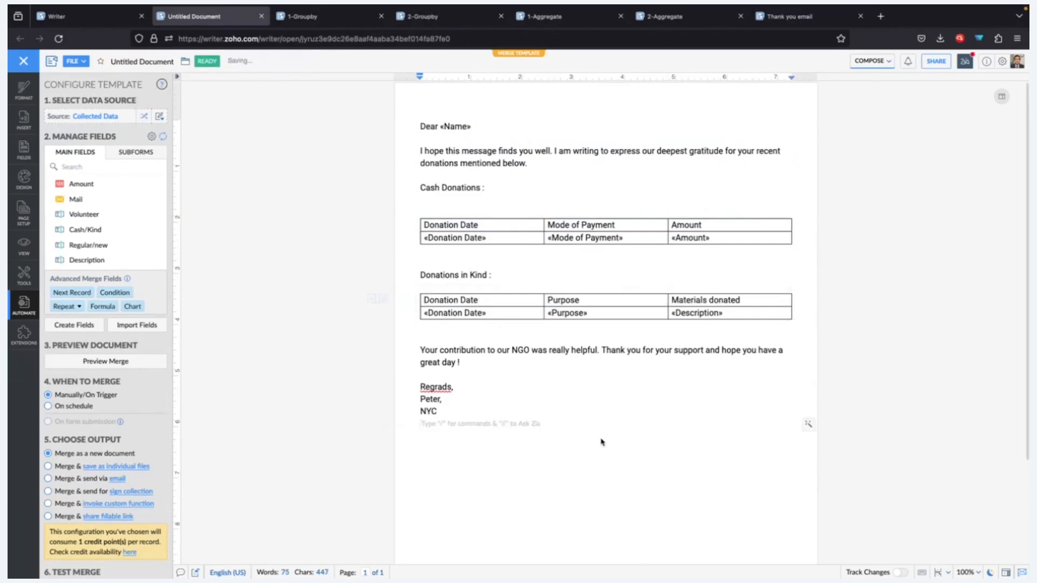
- Preview the merged letter for the first three donor records, check the first record again, and return to the template
click(116, 361)
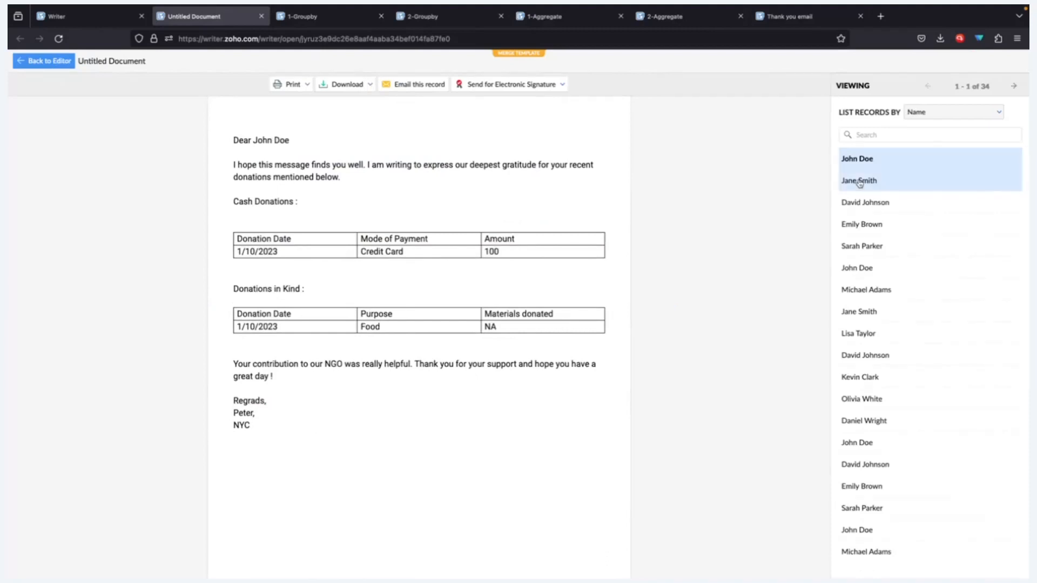
click(859, 182)
click(864, 202)
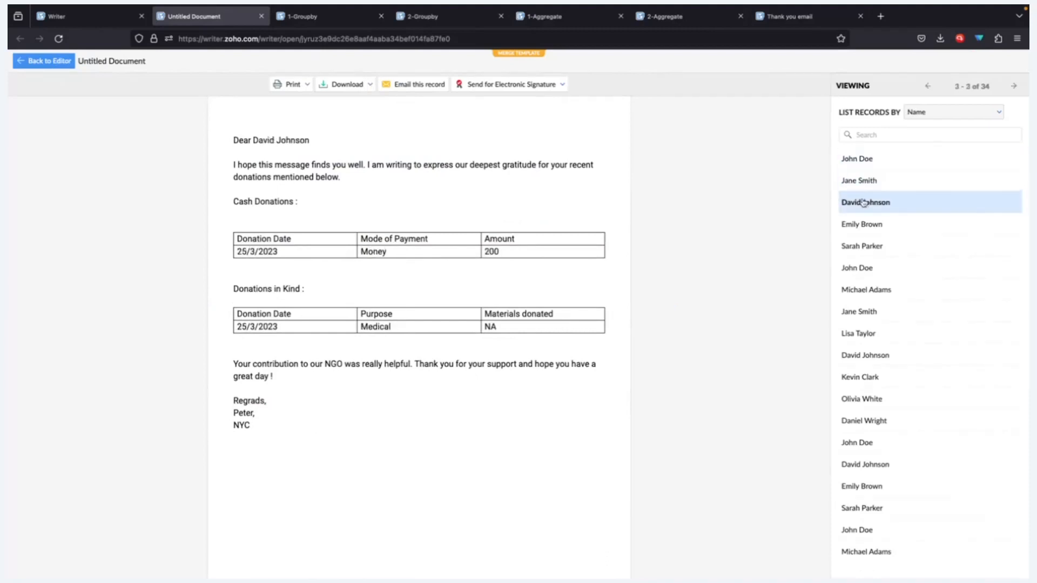
click(61, 60)
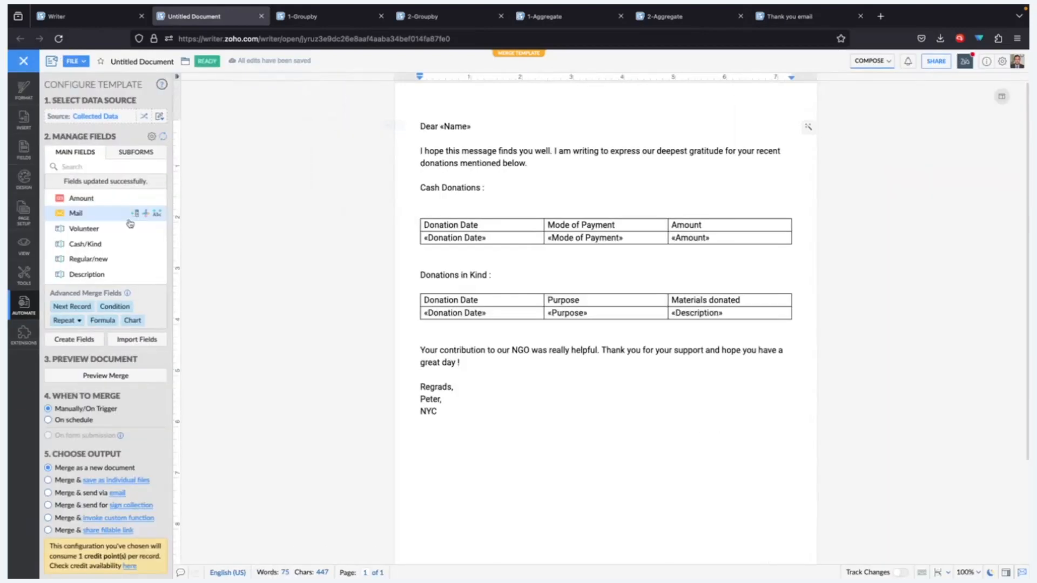
click(495, 241)
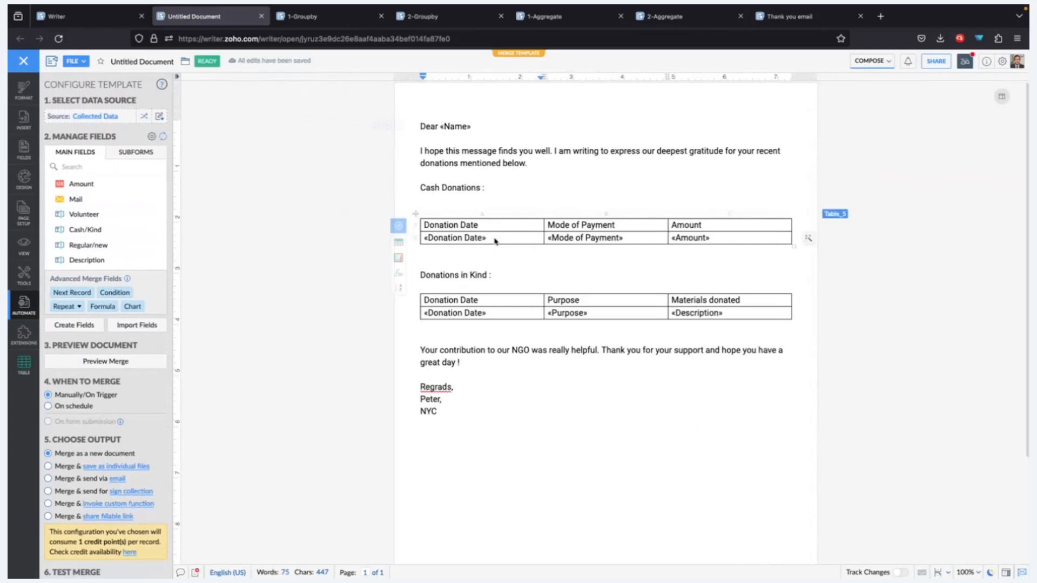
click(89, 362)
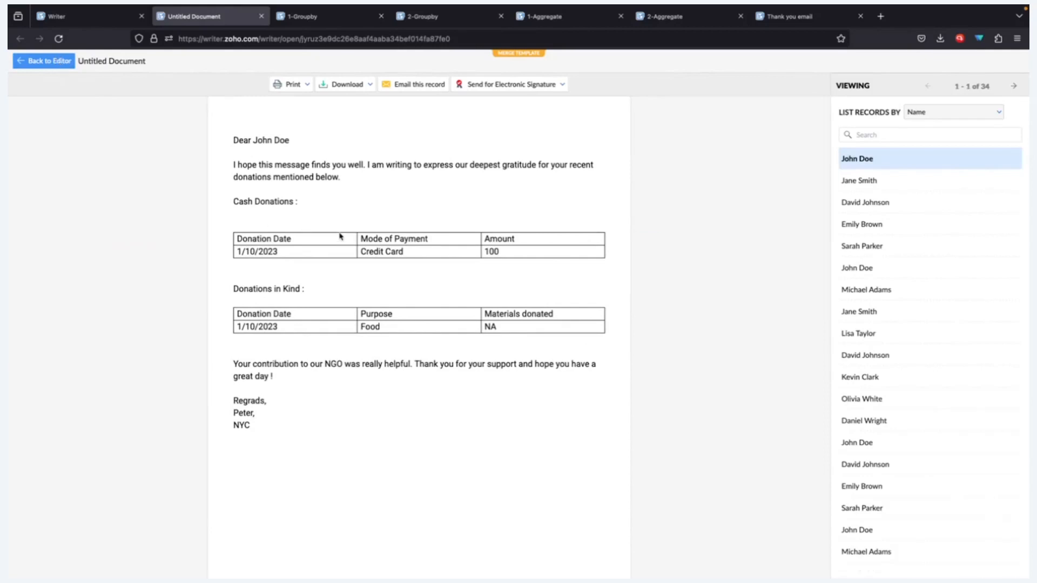
click(44, 62)
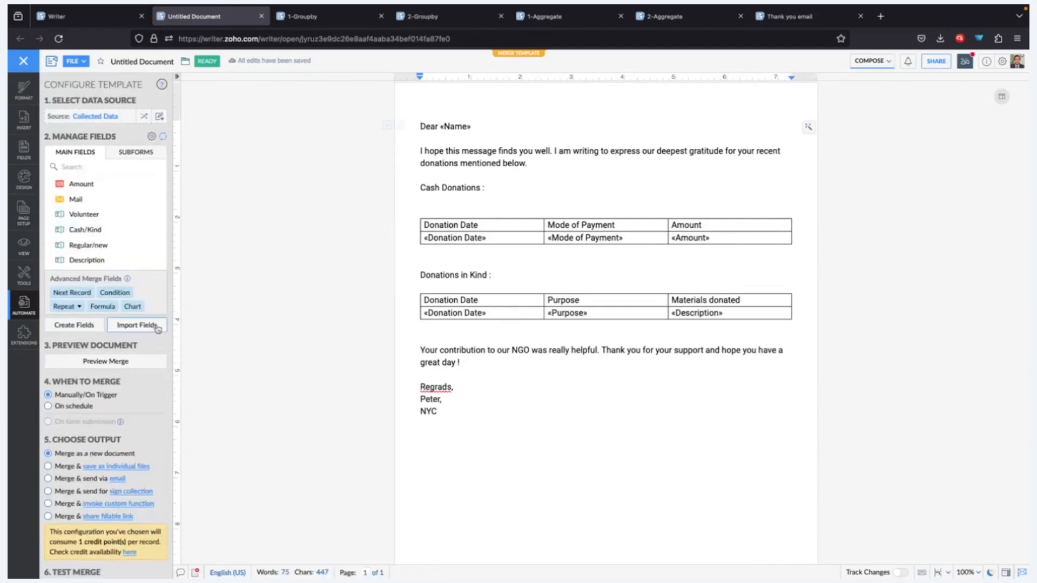
- Set the merge field row of the Cash Donations table to repeat with Repeat Row
right_click(494, 241)
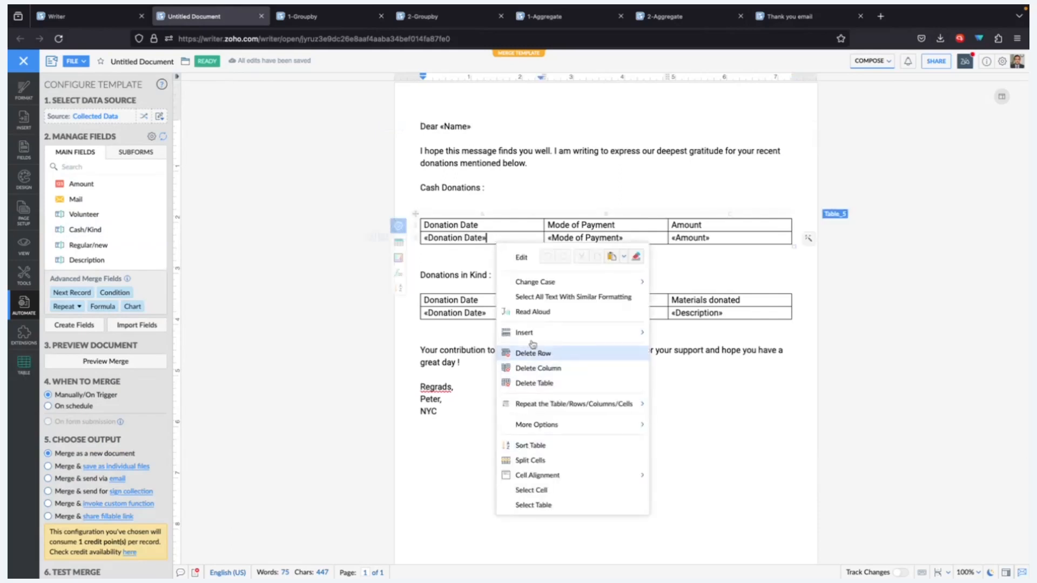
mouse_move(572, 404)
click(723, 441)
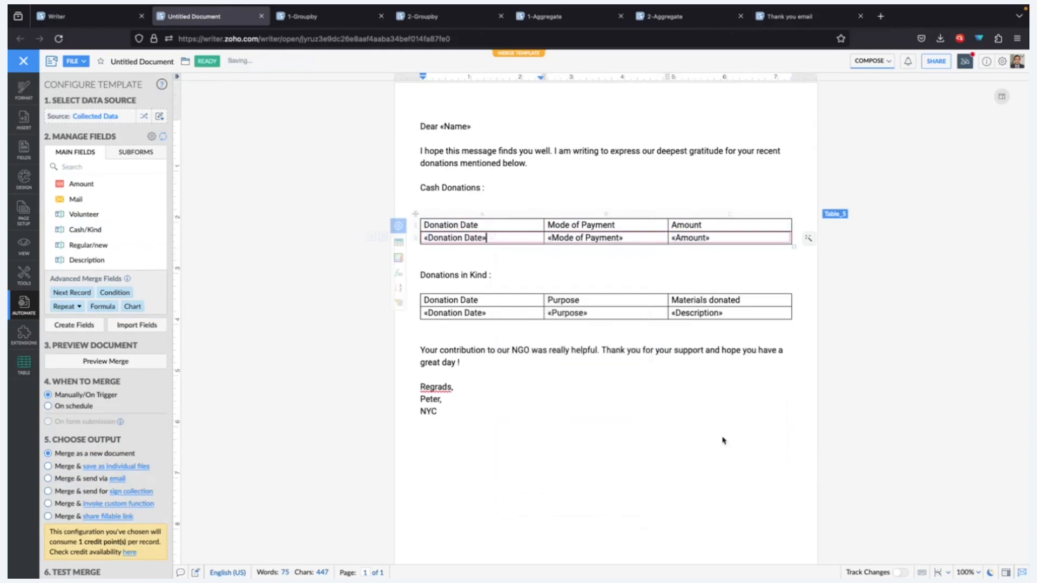
- Apply Repeat Row to the merge field row of the Donations in Kind table
right_click(516, 313)
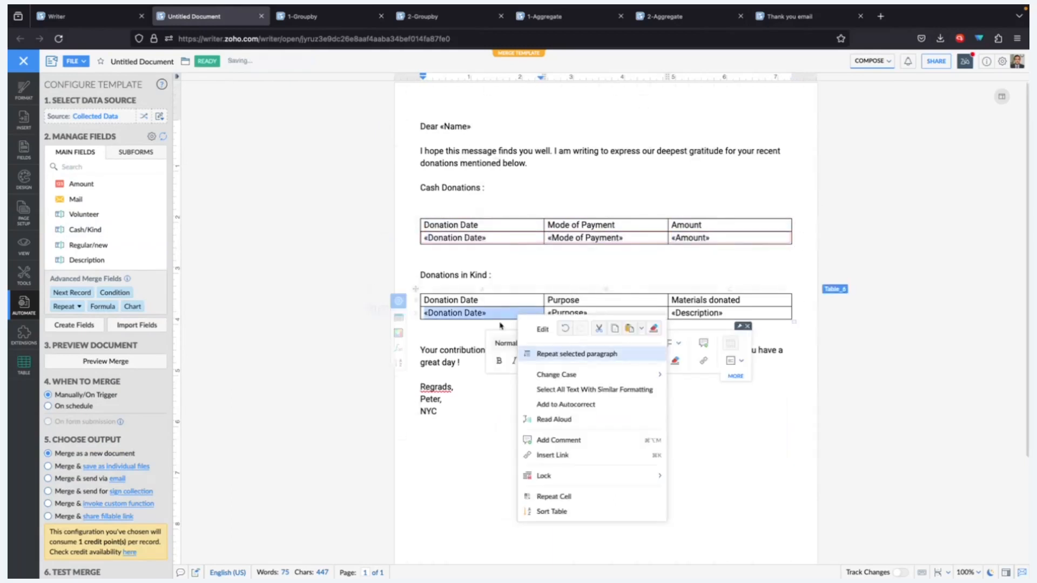
click(499, 314)
right_click(501, 315)
mouse_move(572, 469)
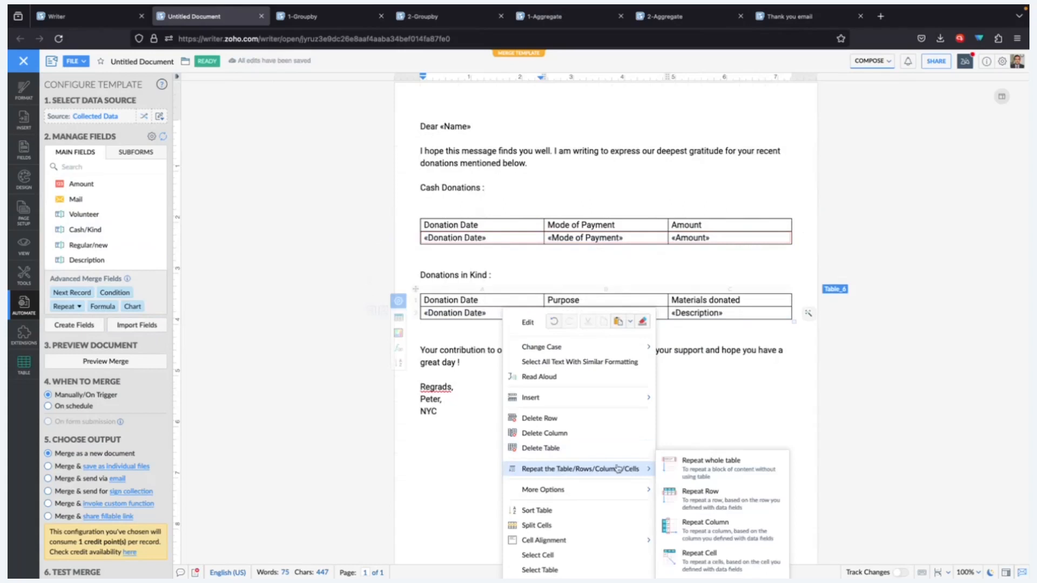
click(682, 498)
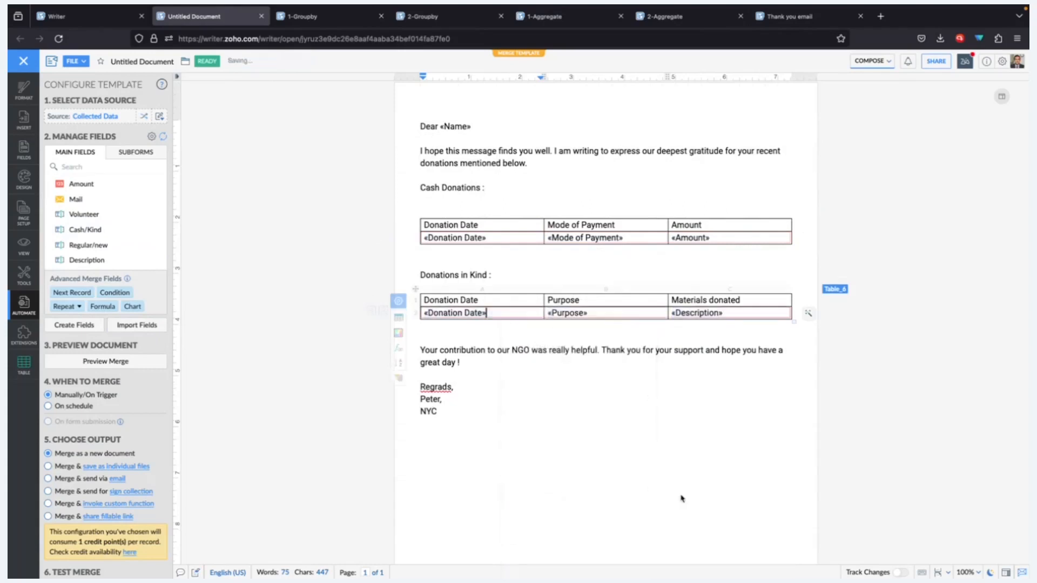
- Preview the merged letter with the repeating rows, look through both donation tables, and return to the template
click(90, 361)
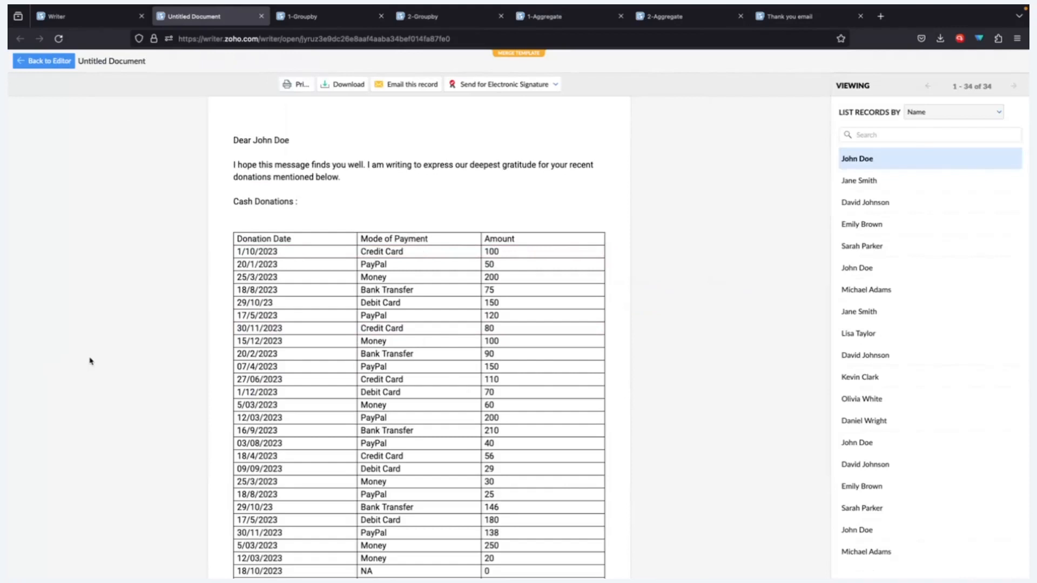
scroll(319, 357, down, 2)
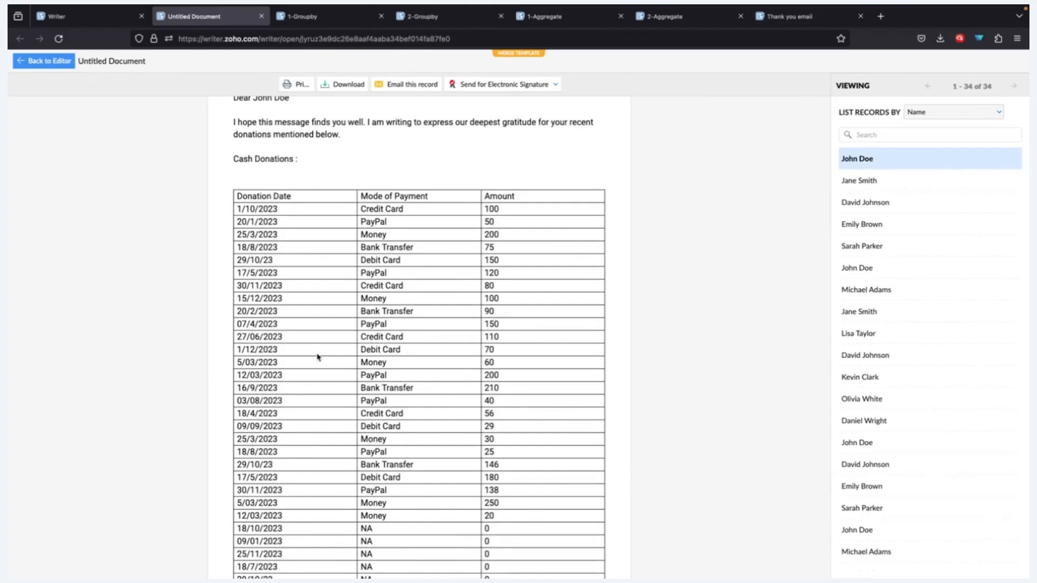
scroll(318, 357, down, 5)
scroll(319, 357, down, 5)
scroll(318, 357, up, 11)
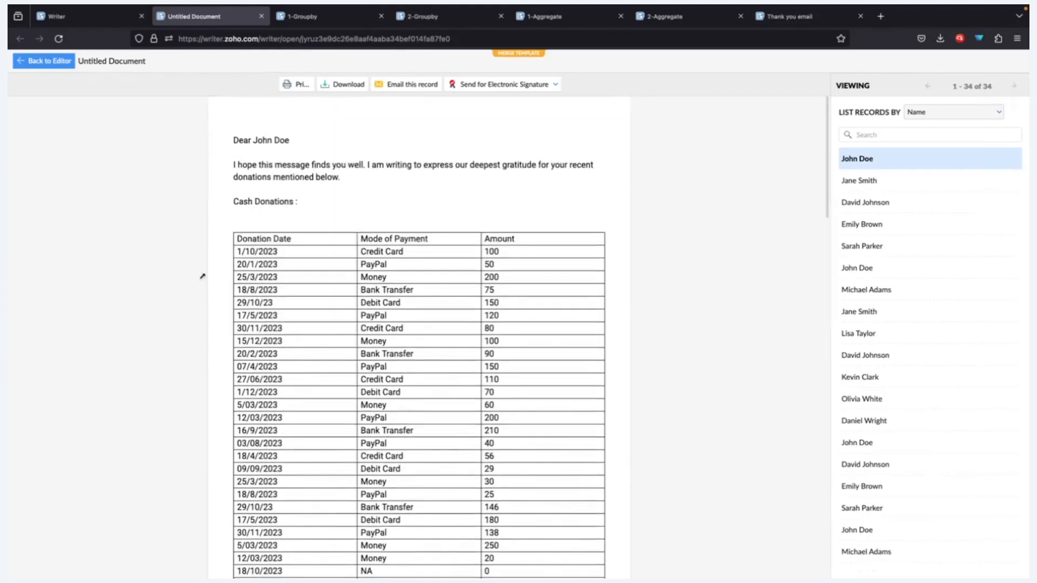
click(36, 65)
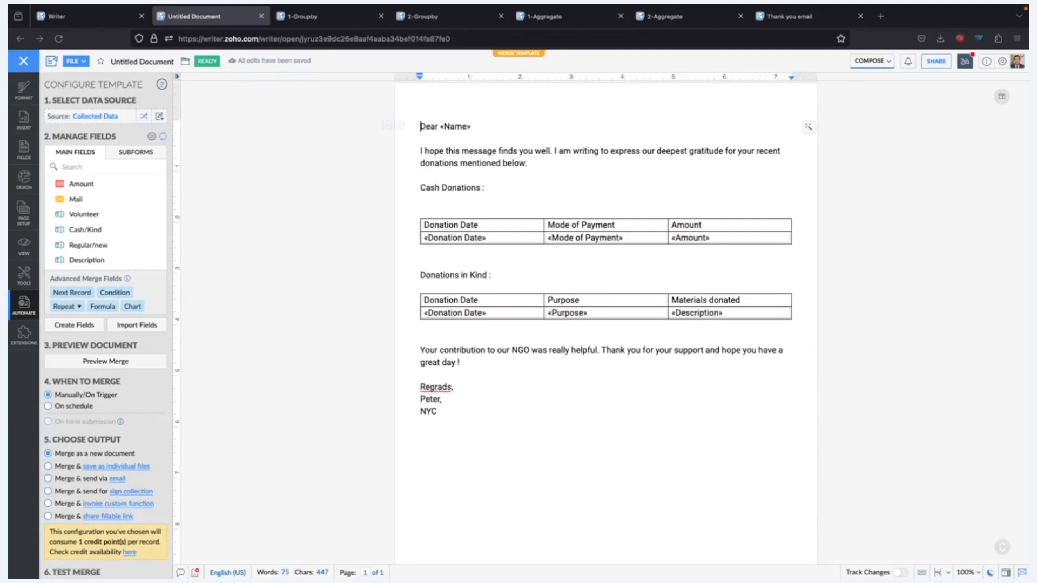
- Try a record filter on the Name field using Begins with (ignore case) and the value "j", and cancel it
click(143, 117)
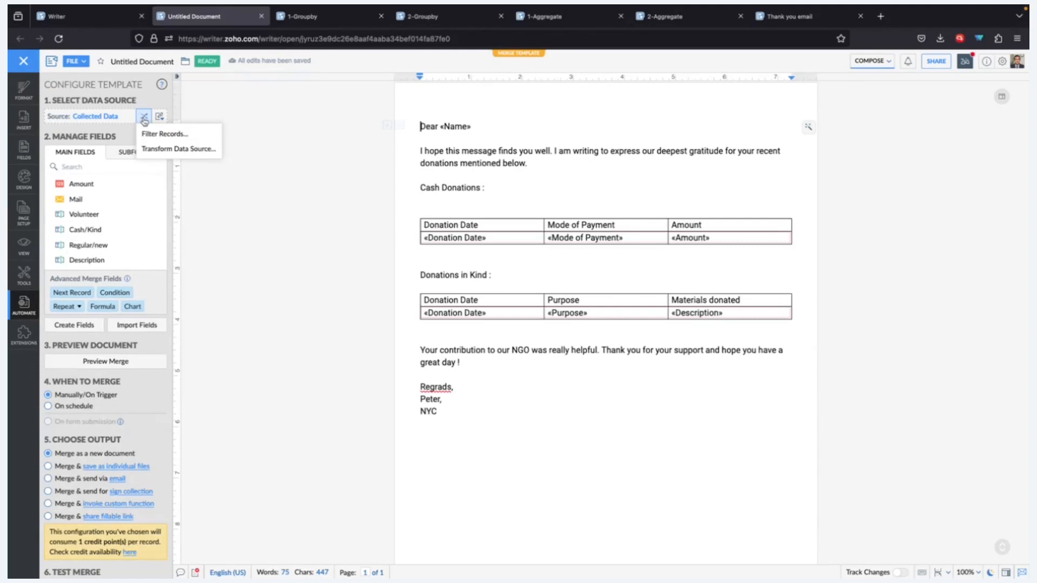
click(167, 135)
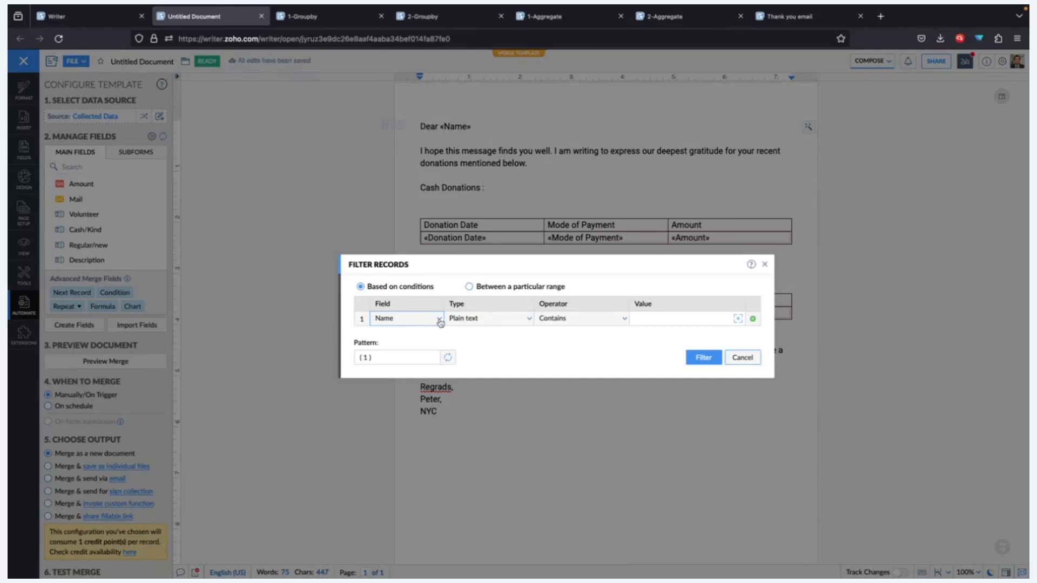
click(582, 319)
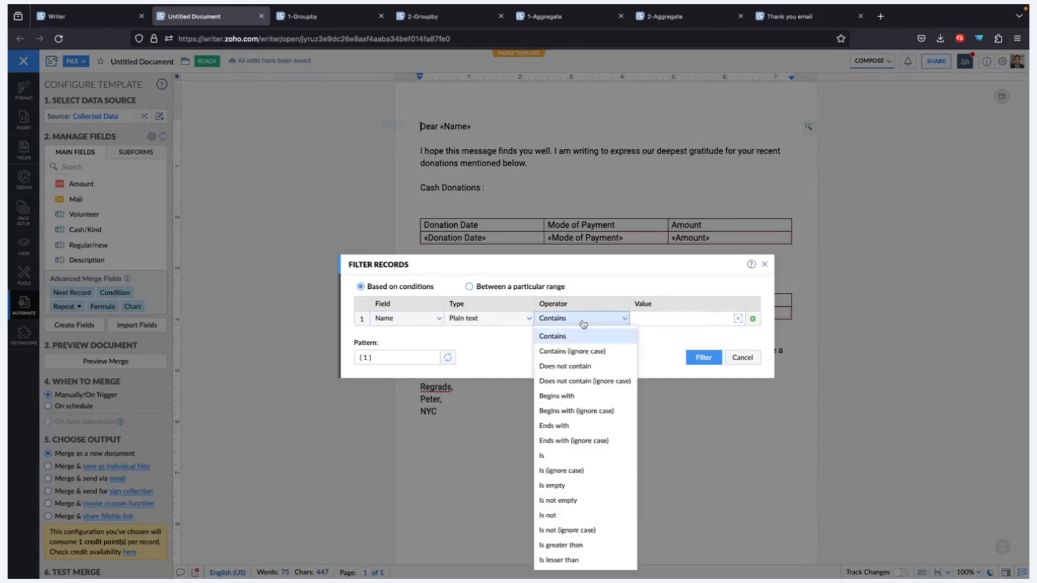
click(580, 345)
click(649, 322)
text(j)
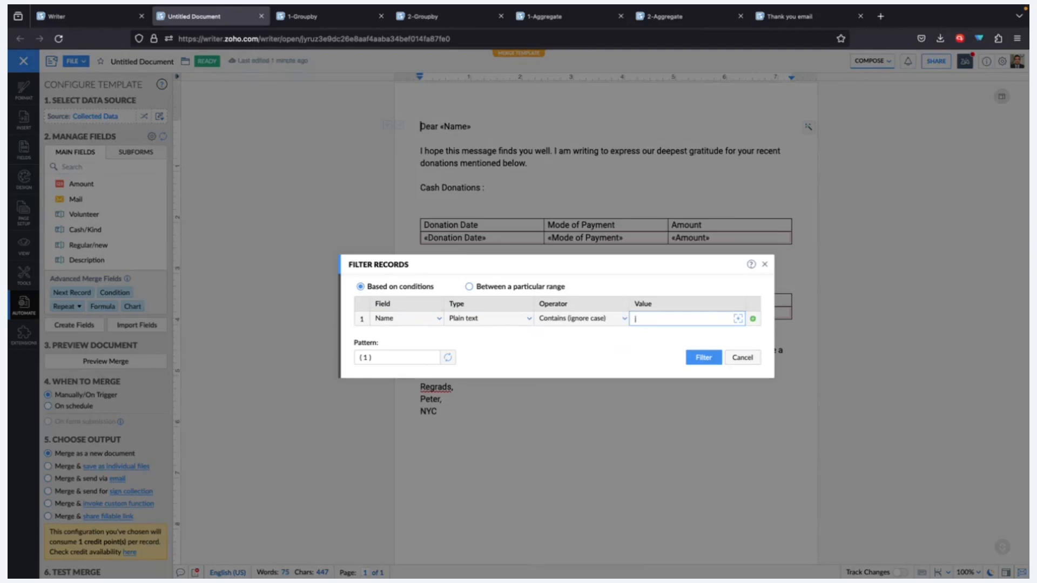
click(598, 318)
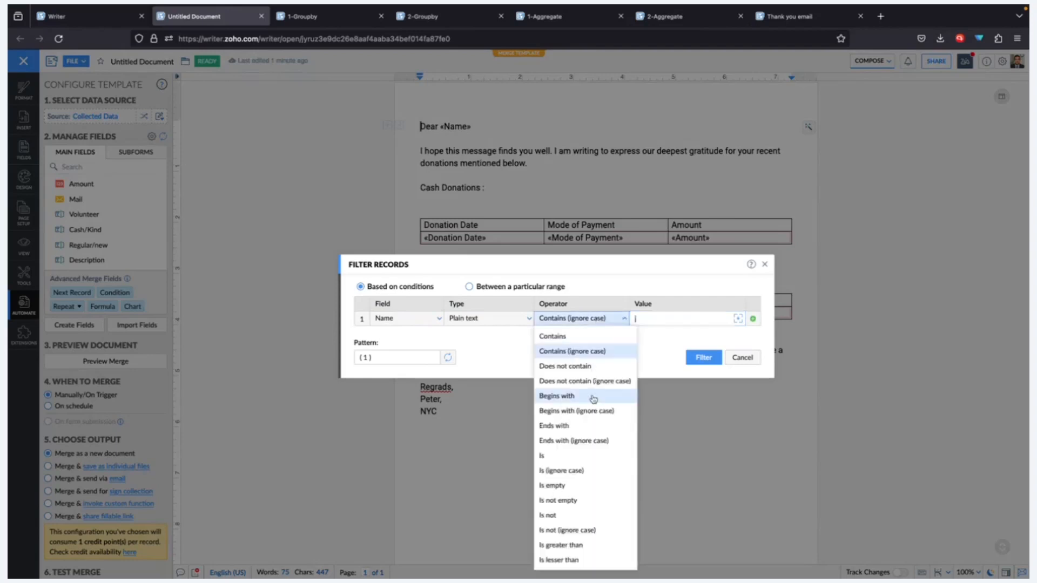
click(594, 416)
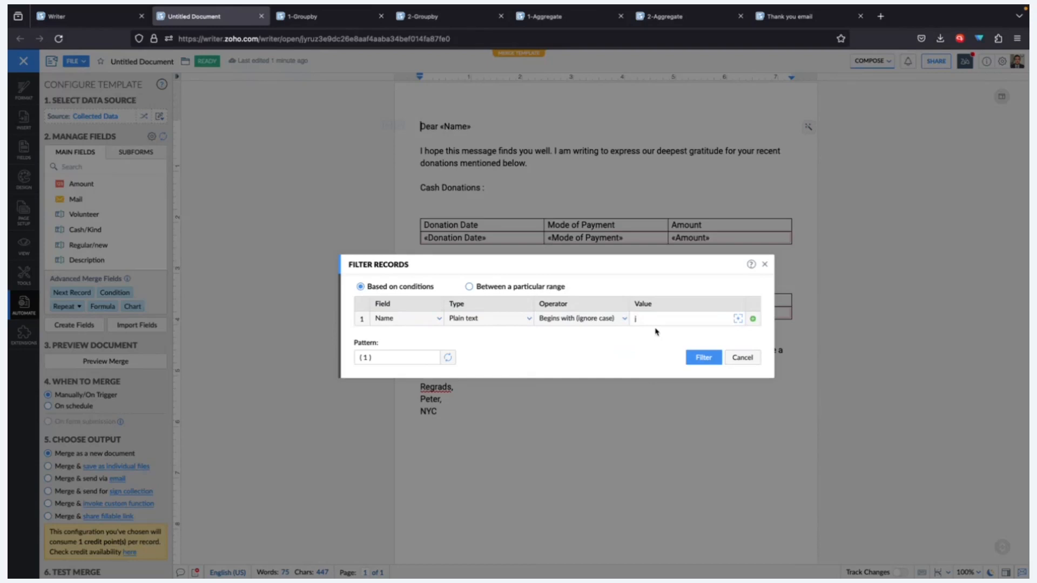
click(741, 358)
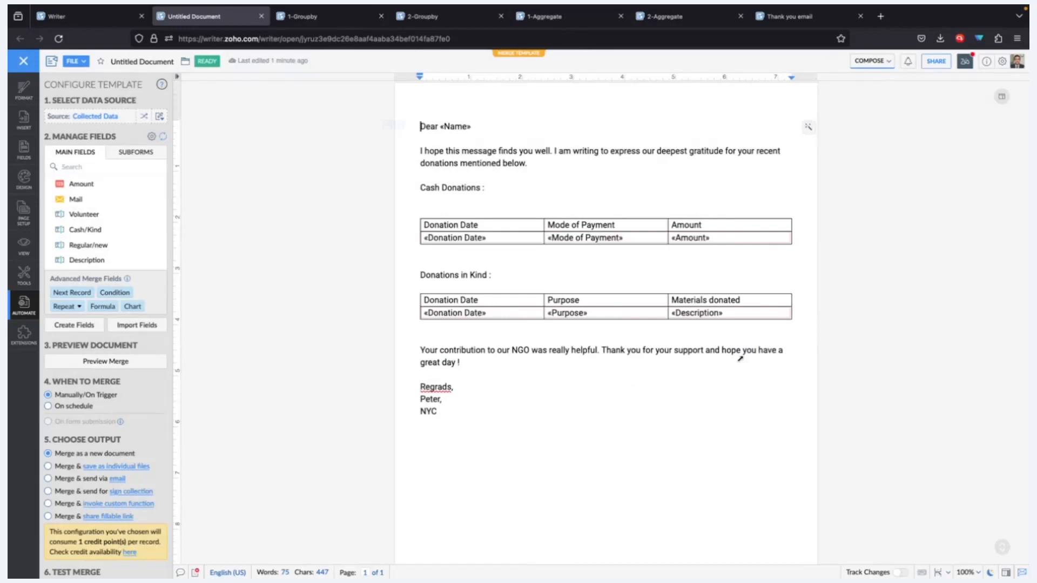
click(144, 116)
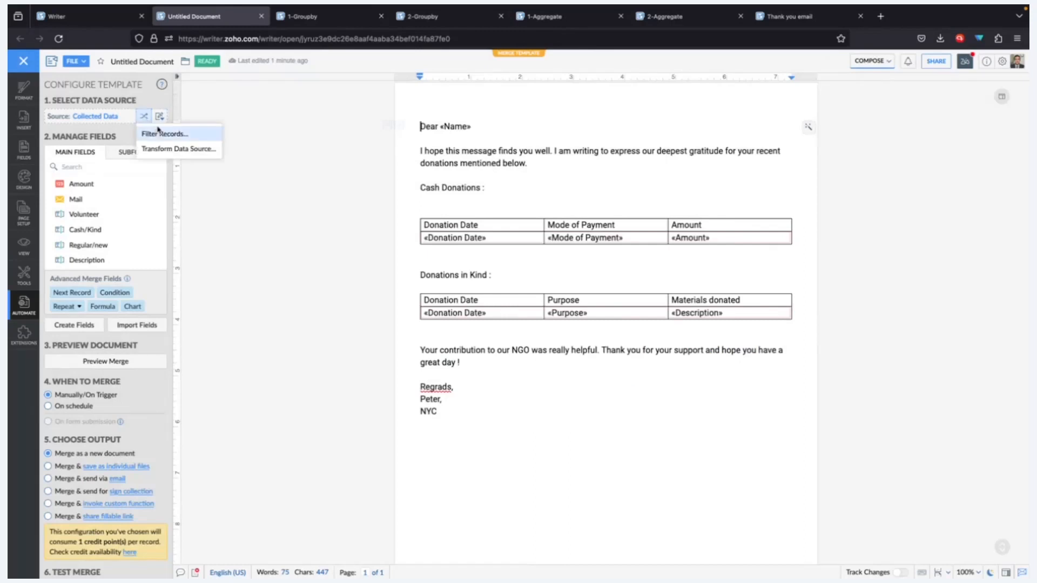
click(160, 134)
click(742, 358)
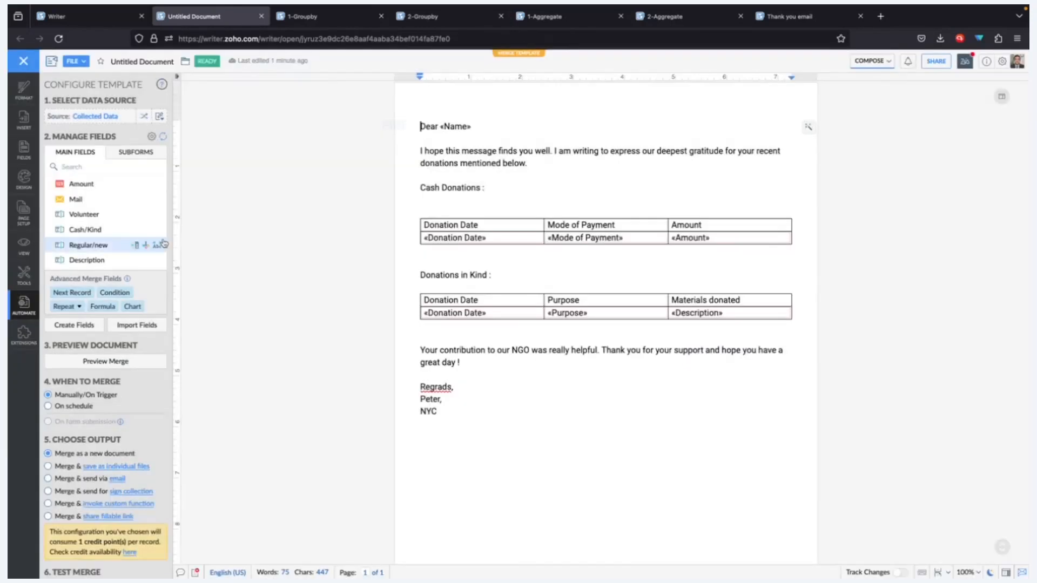
- Transform the data source by grouping it on the Name, Address and City fields
click(143, 116)
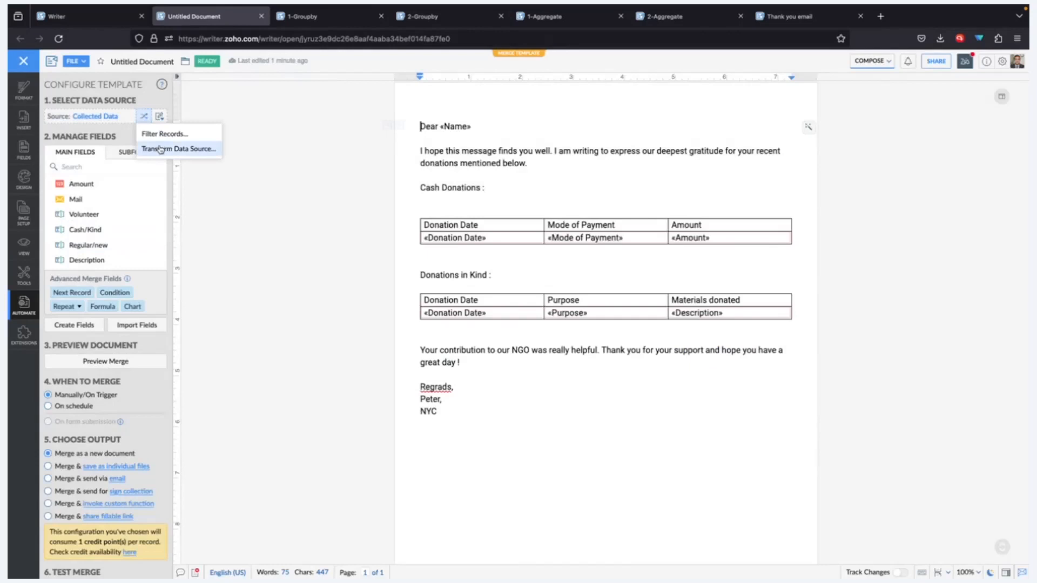
click(160, 149)
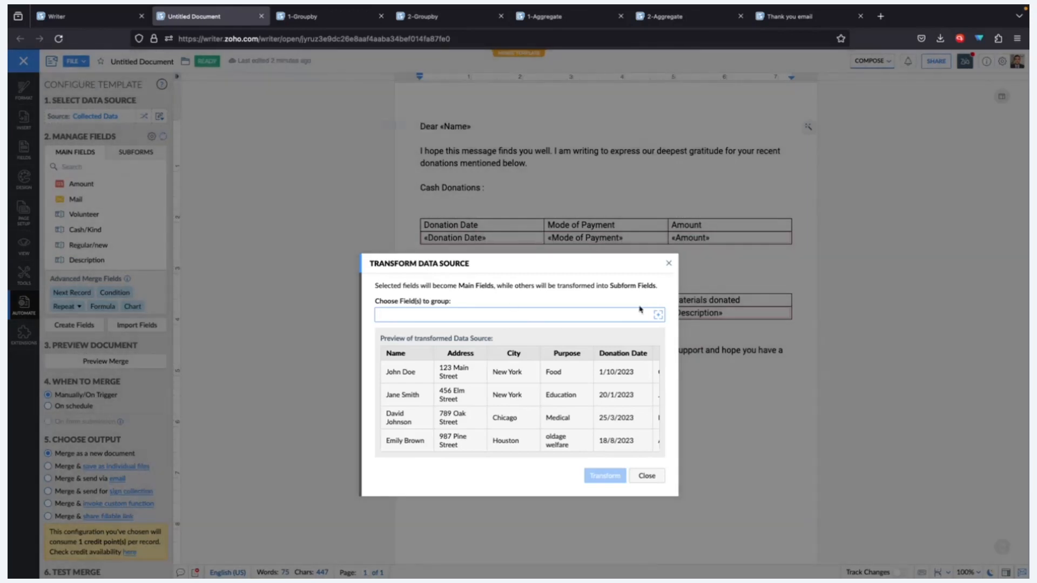
click(658, 314)
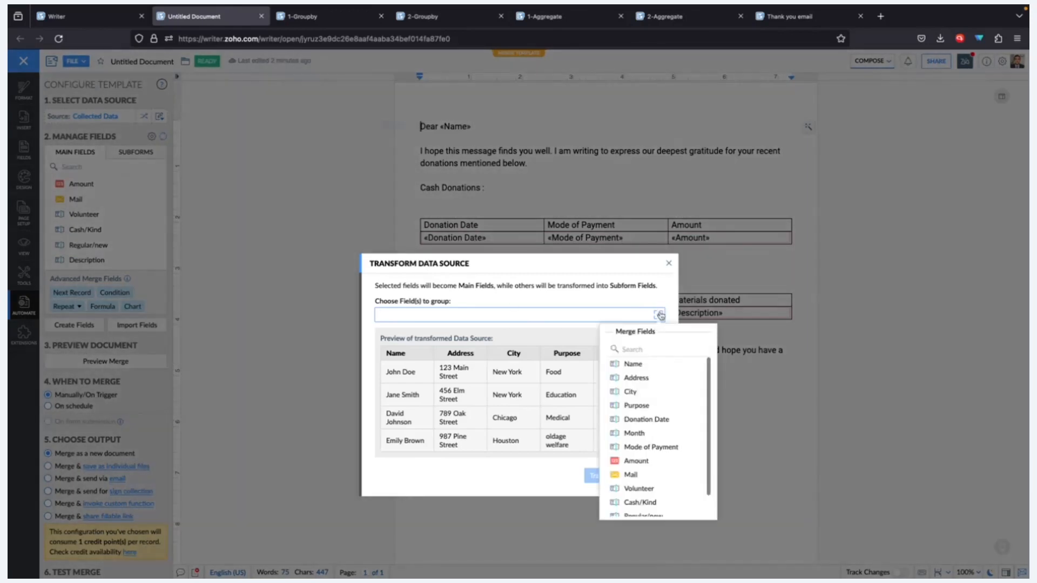
click(633, 364)
click(658, 315)
click(649, 377)
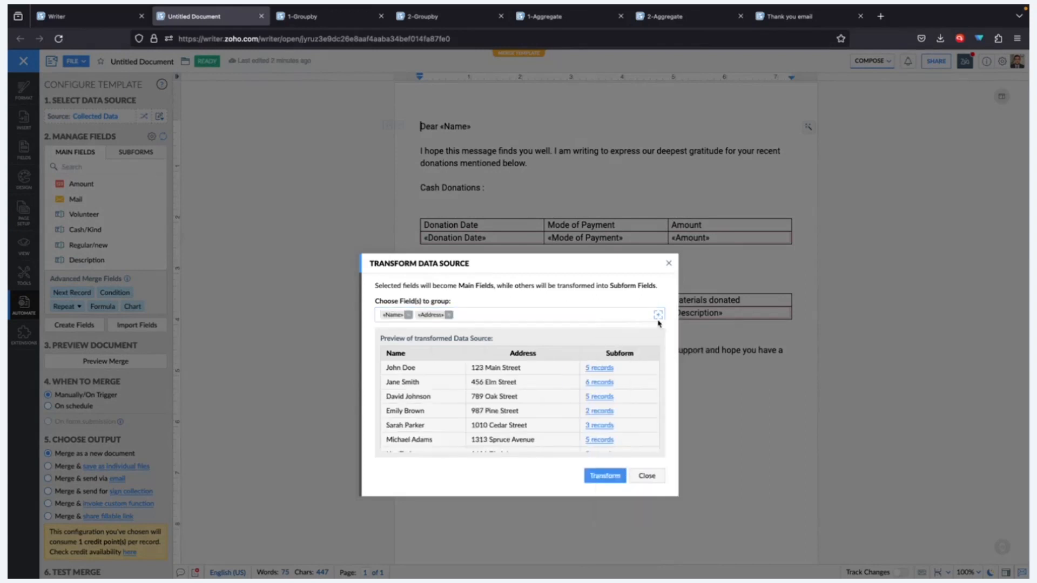
click(658, 315)
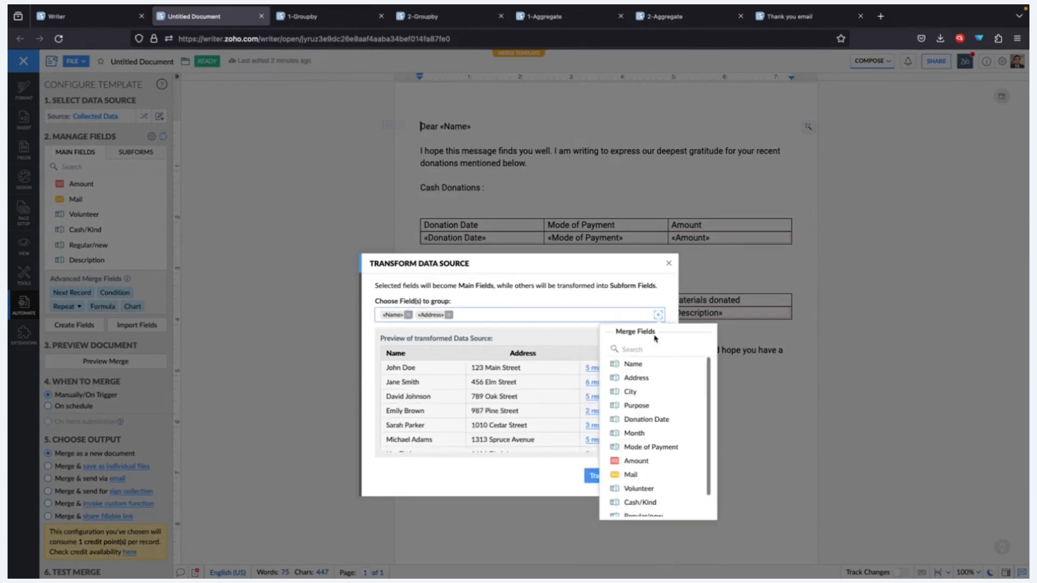
click(631, 392)
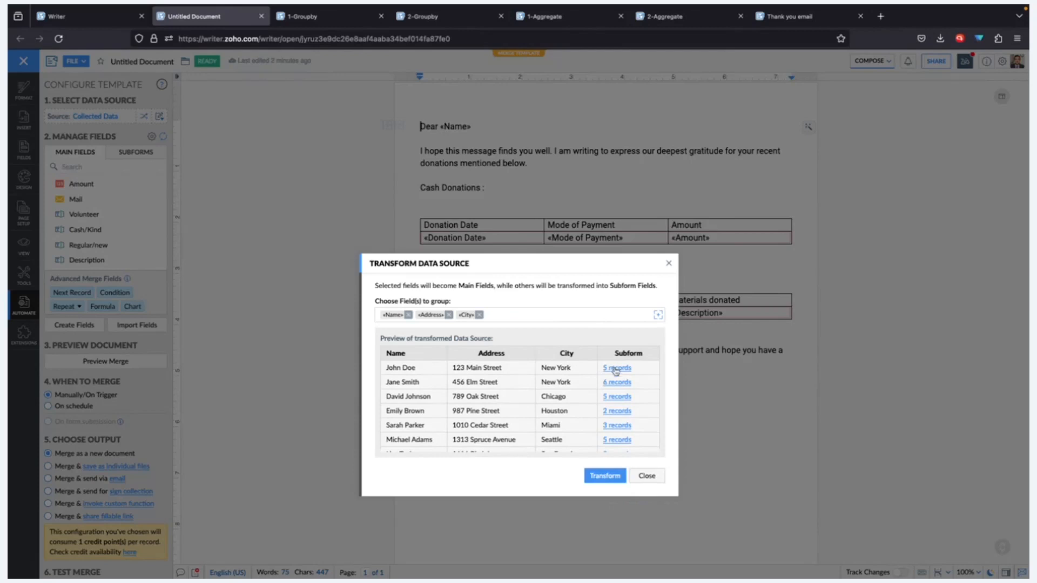
click(606, 482)
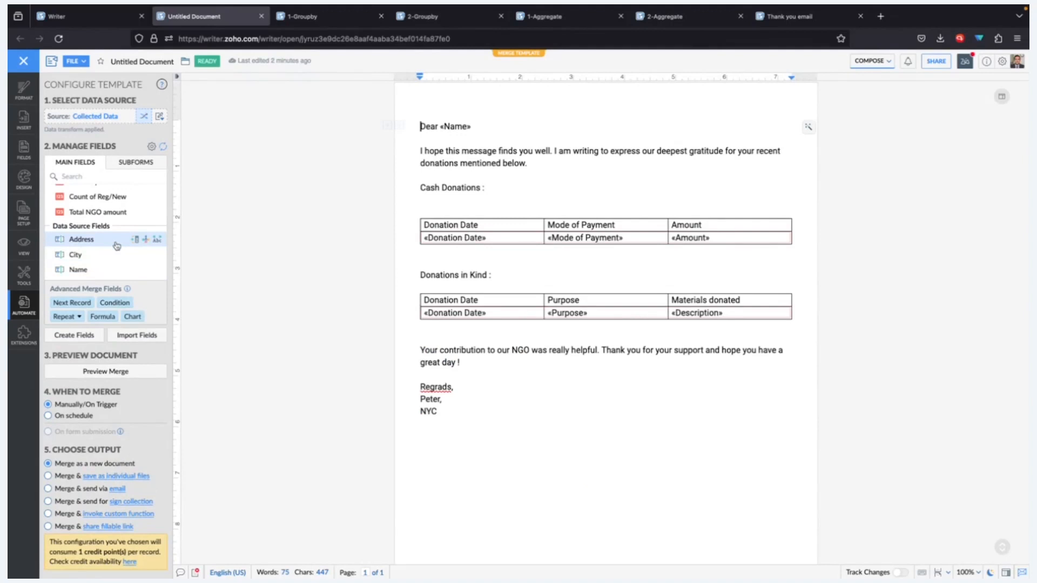
- Examine the main fields and the subform's fields of the transformed data source
scroll(117, 245, down, 3)
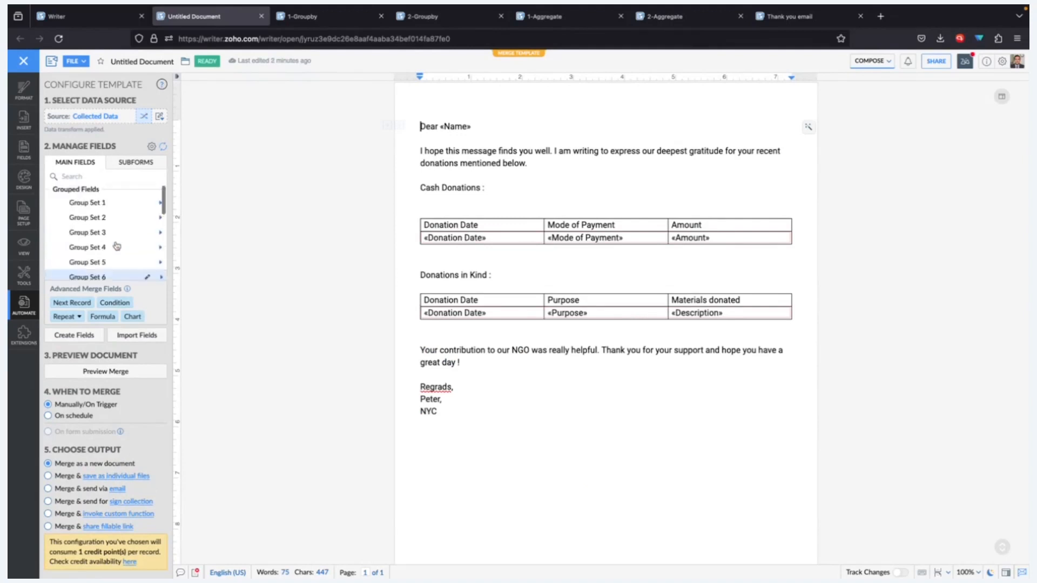
scroll(116, 246, up, 3)
scroll(117, 246, up, 1)
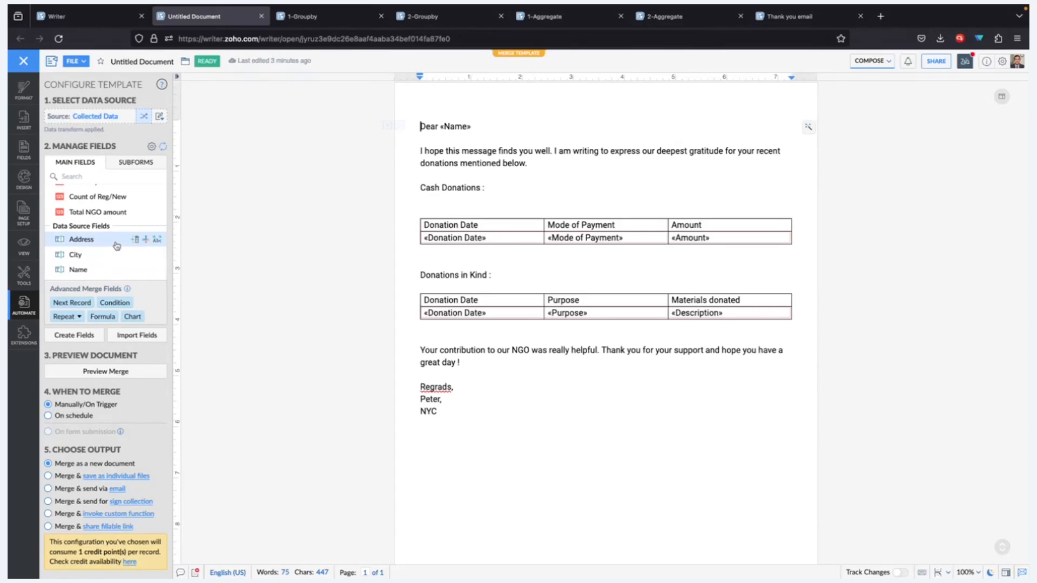
click(136, 162)
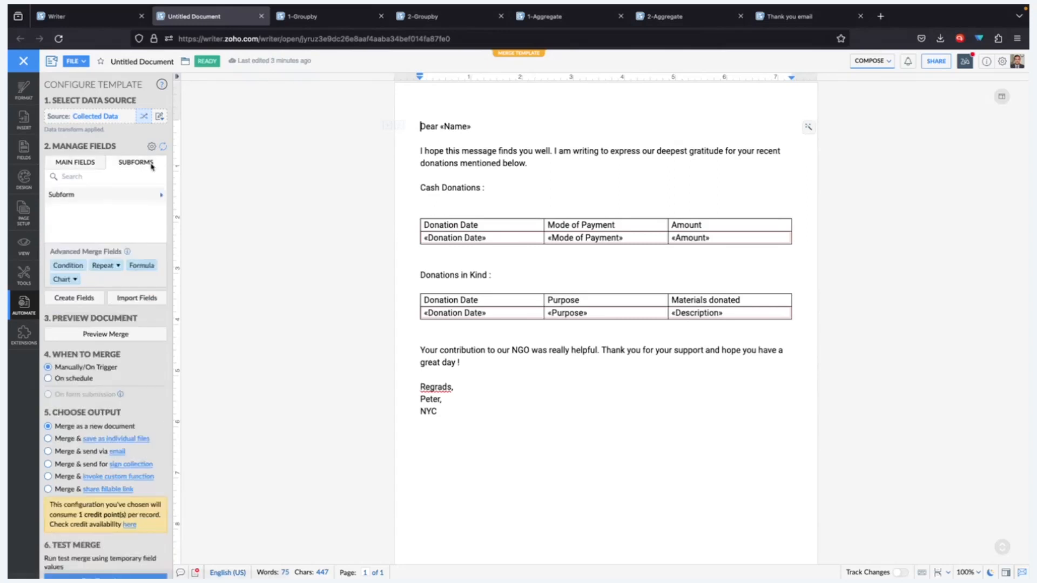
click(140, 201)
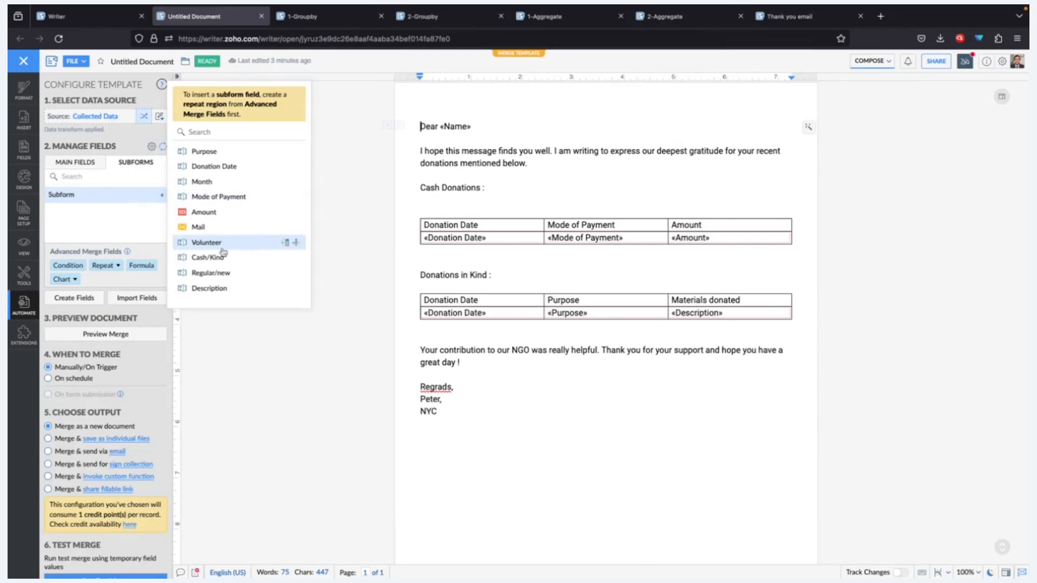
click(92, 165)
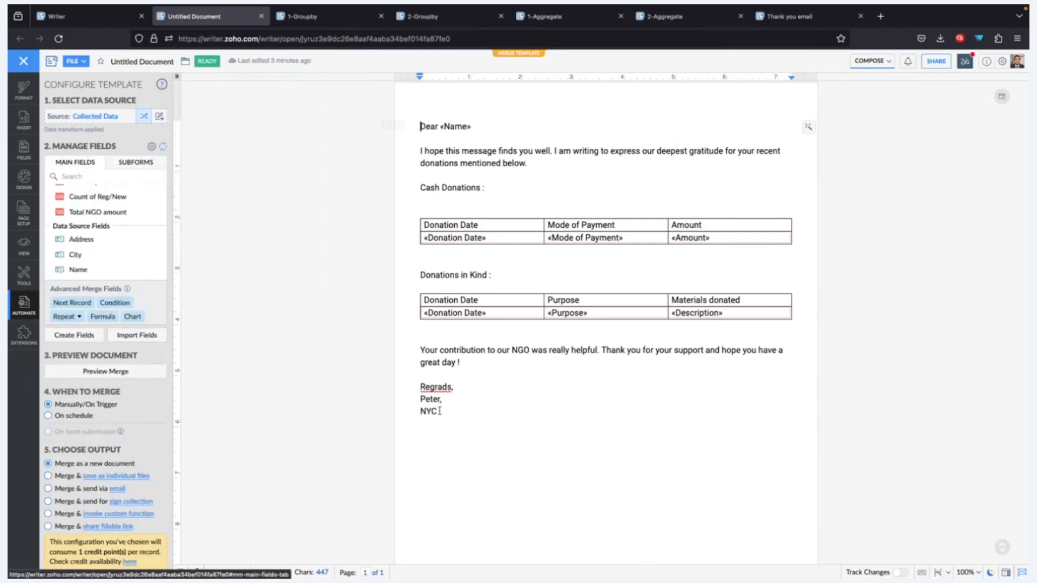
- Delete the tables under Donations in Kind and Cash Donations from the letter
drag(420, 301, 754, 313)
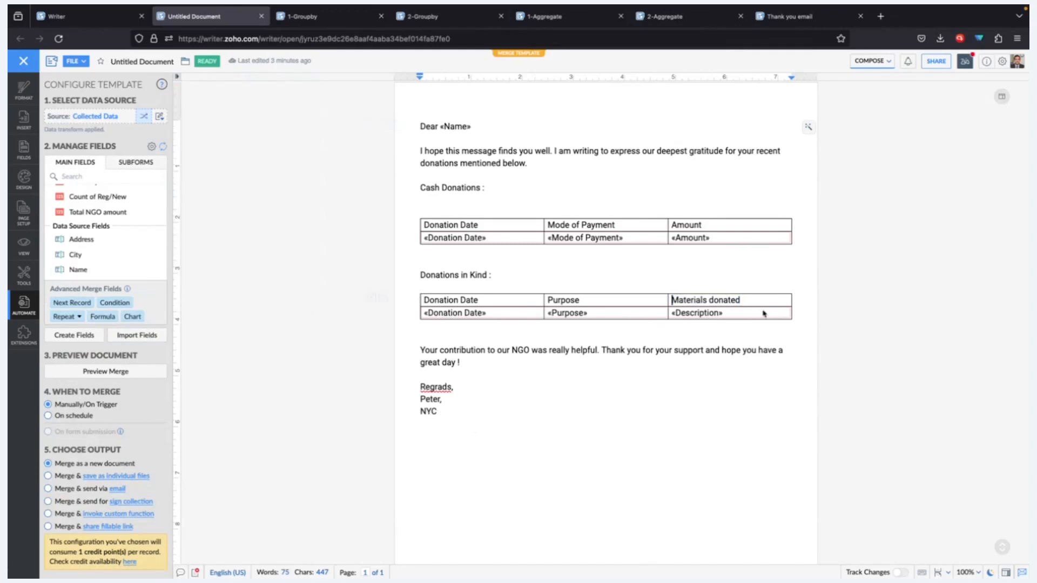
click(415, 292)
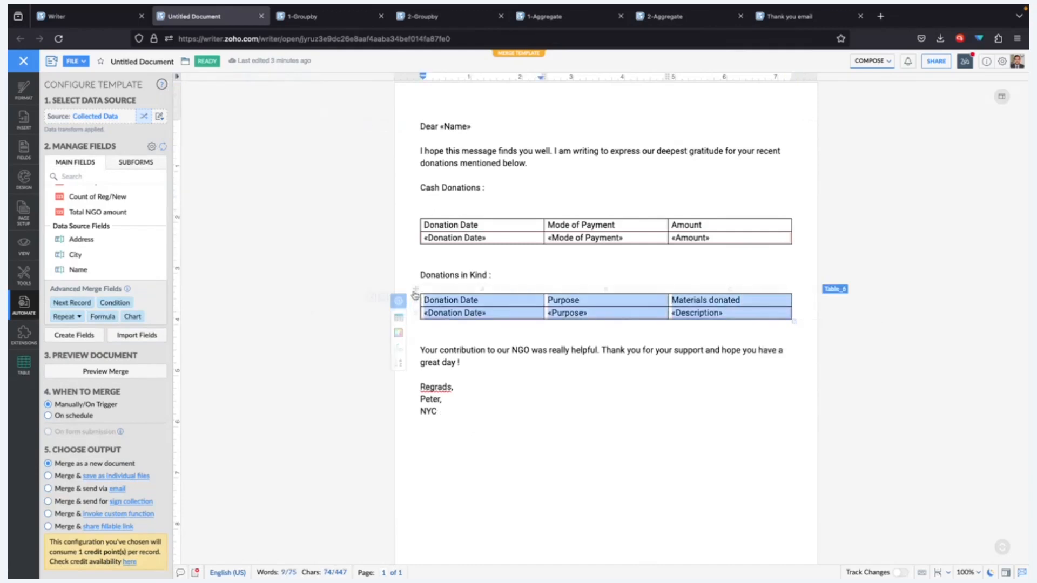
click(464, 327)
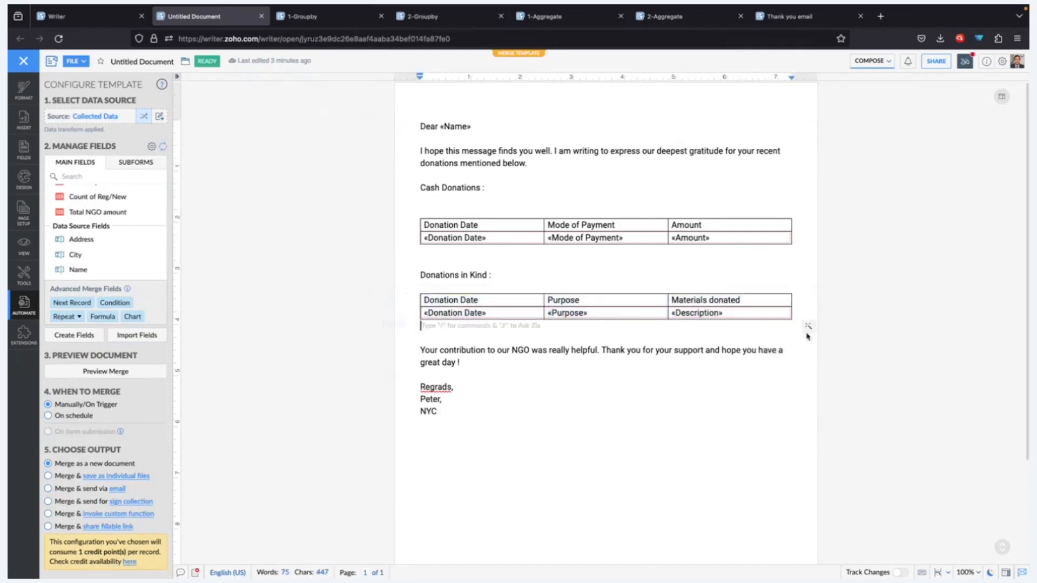
drag(603, 325, 439, 287)
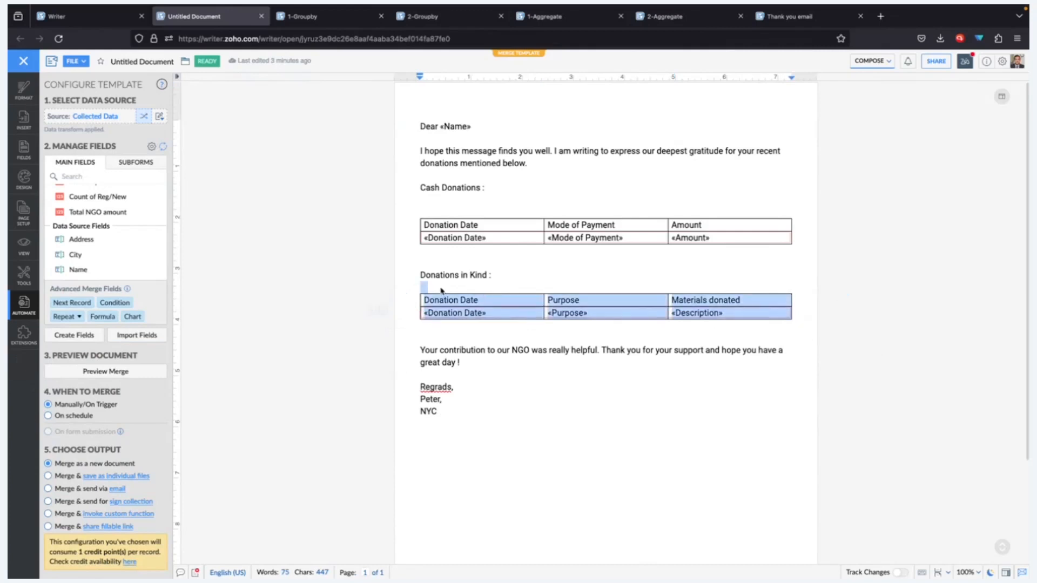
text(=)
key(BackSpace)
click(668, 251)
drag(667, 250, 471, 219)
key(BackSpace)
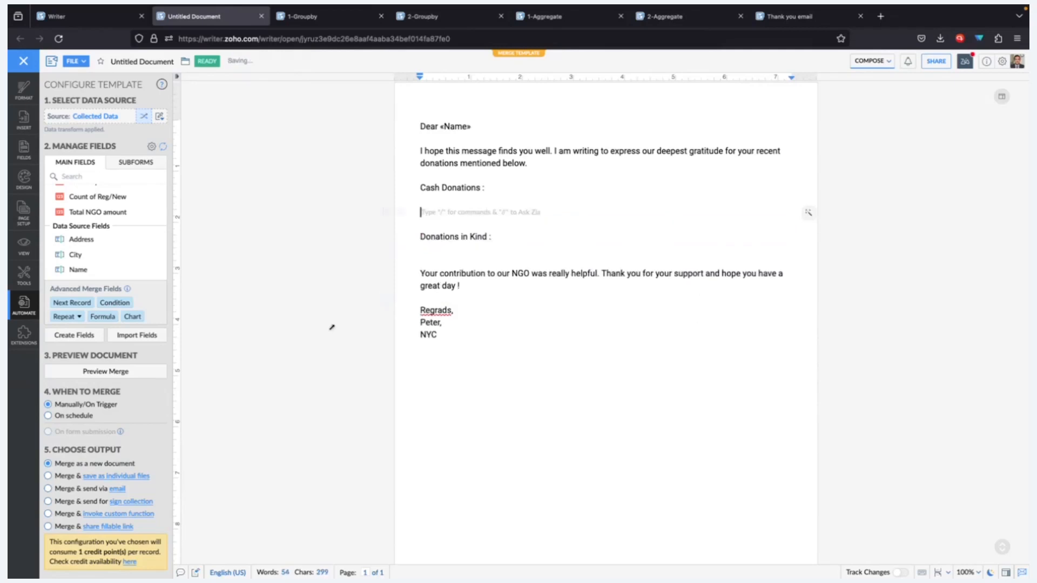
click(70, 317)
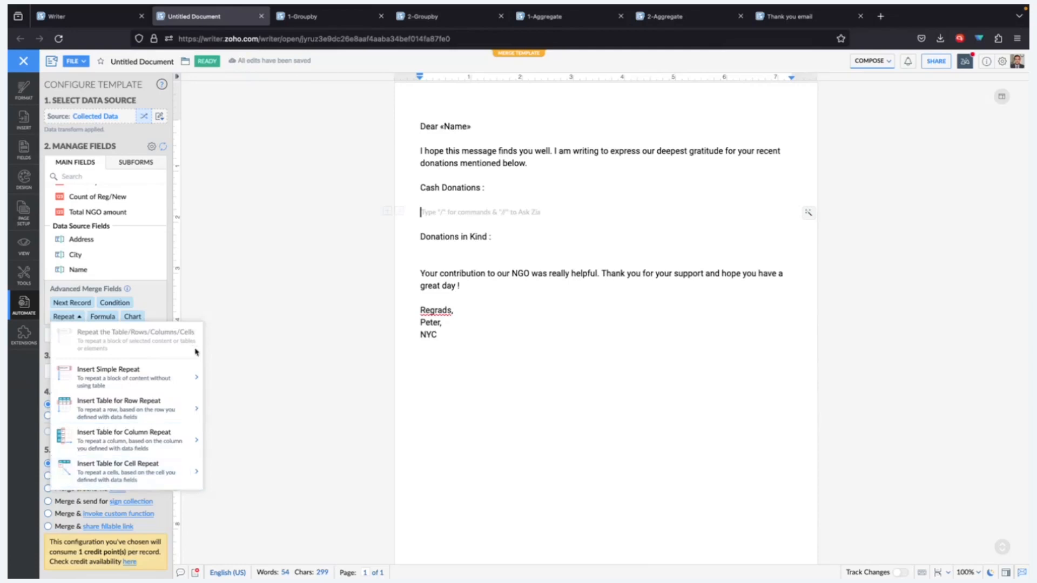
click(196, 377)
scroll(264, 360, down, 5)
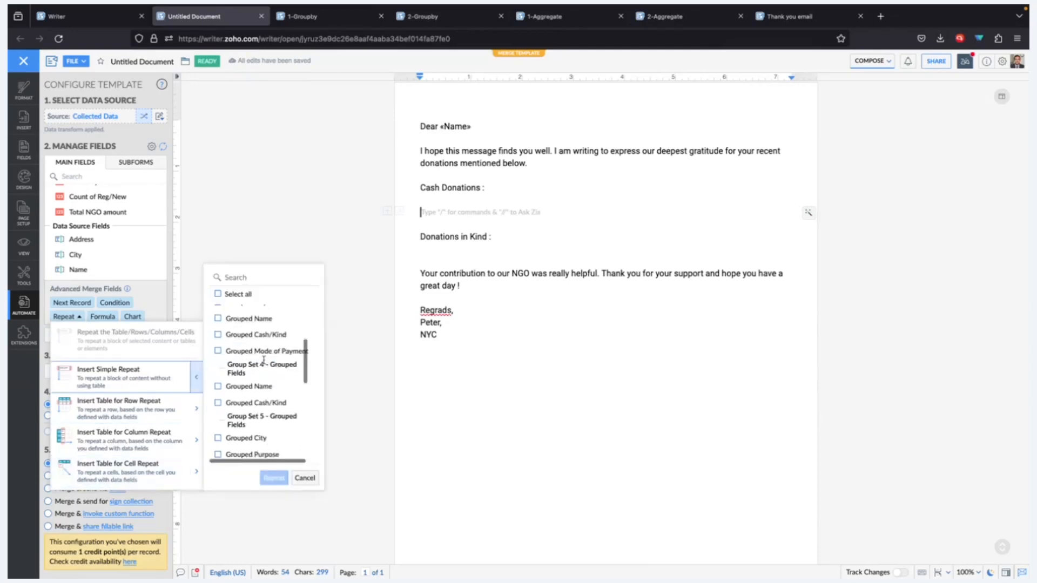
scroll(264, 360, down, 8)
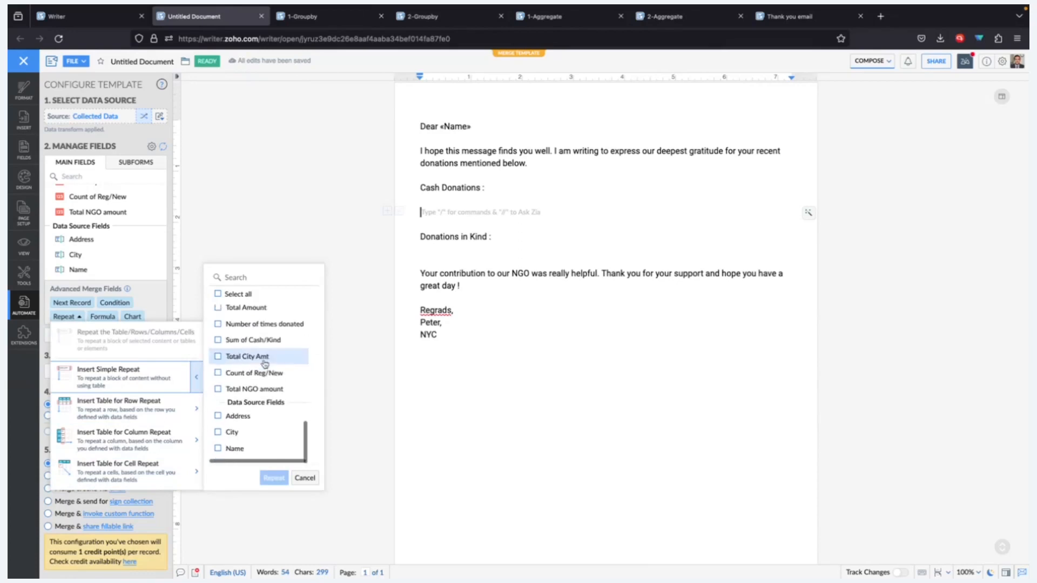
scroll(249, 346, up, 2)
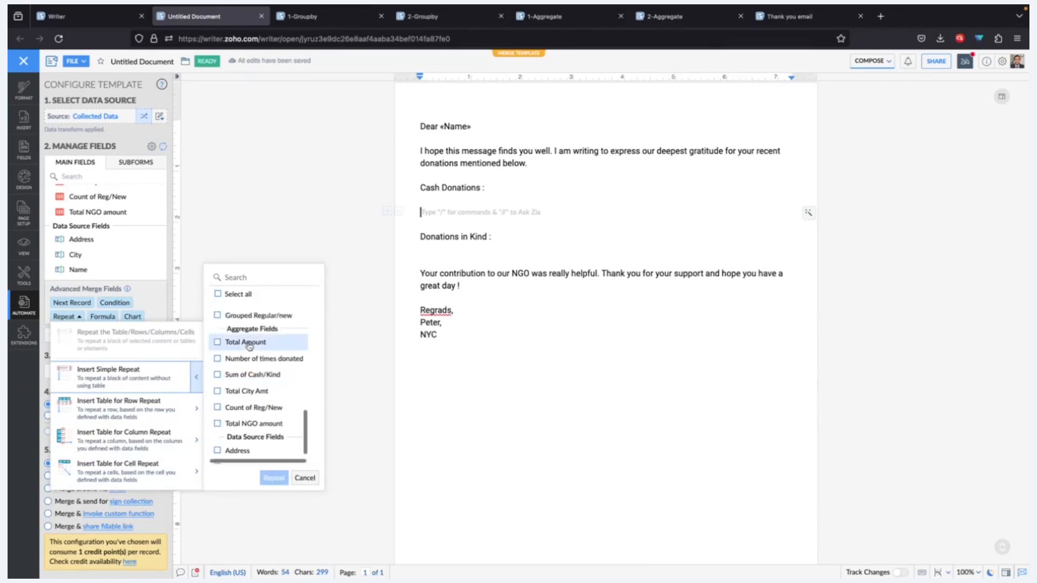
scroll(254, 378, down, 2)
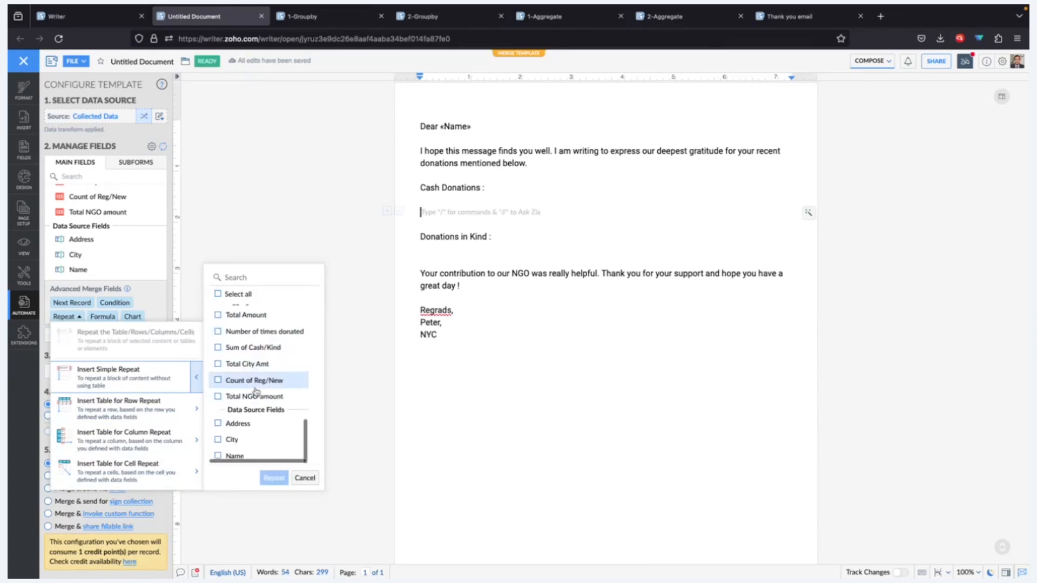
scroll(256, 392, up, 8)
click(172, 377)
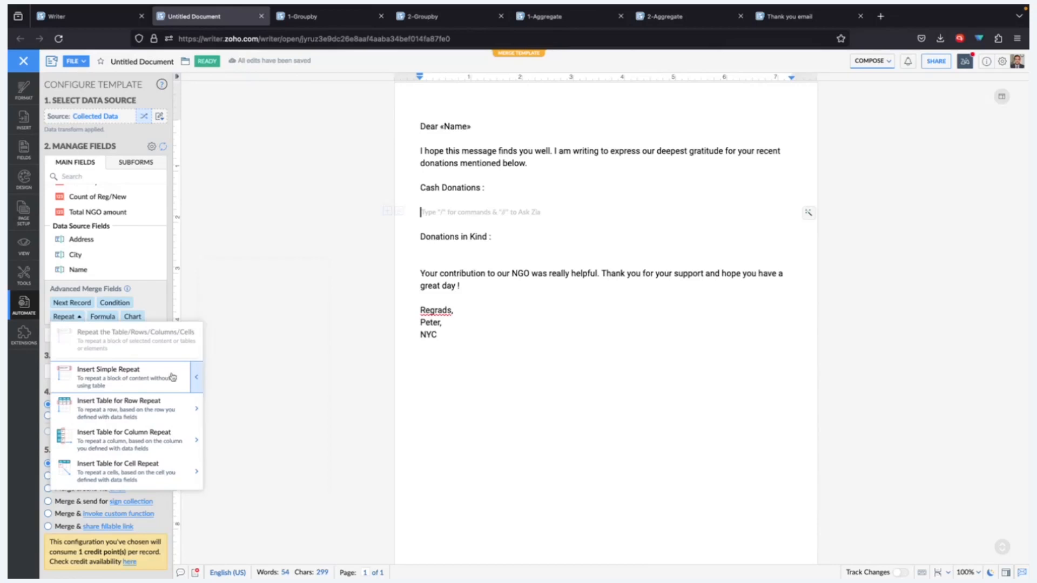
click(184, 409)
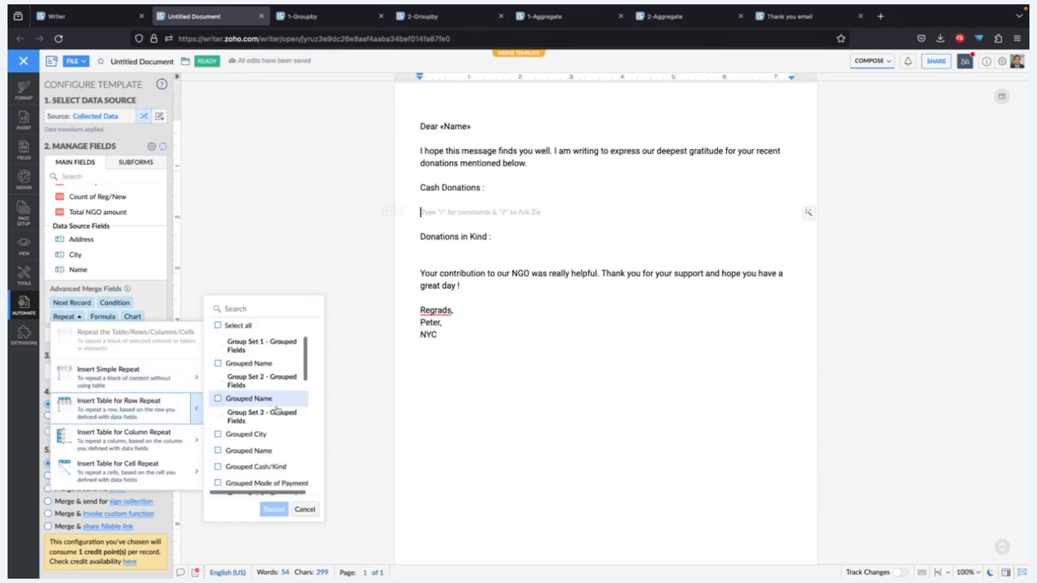
scroll(277, 411, up, 1)
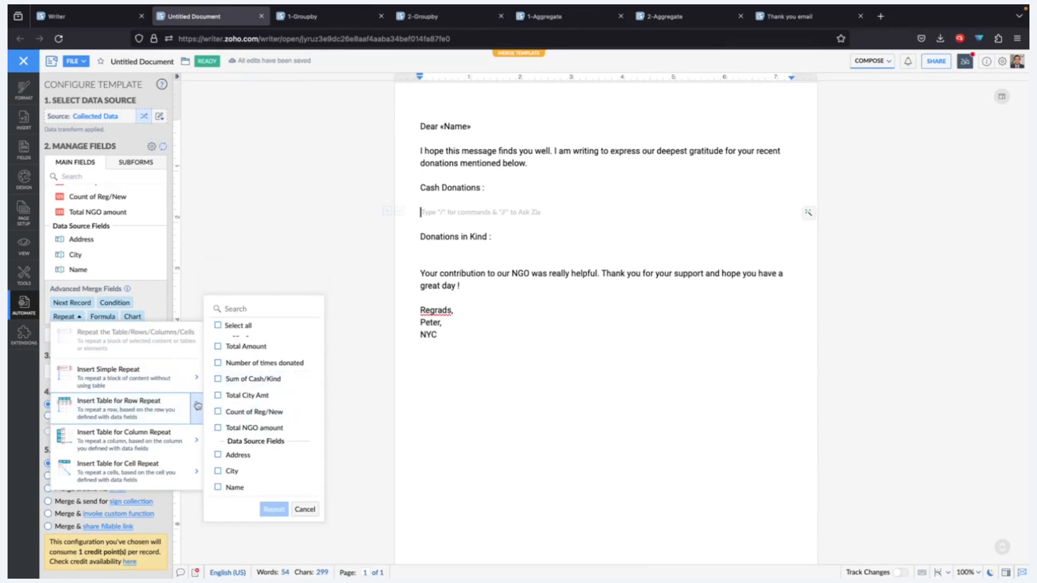
click(153, 300)
click(75, 319)
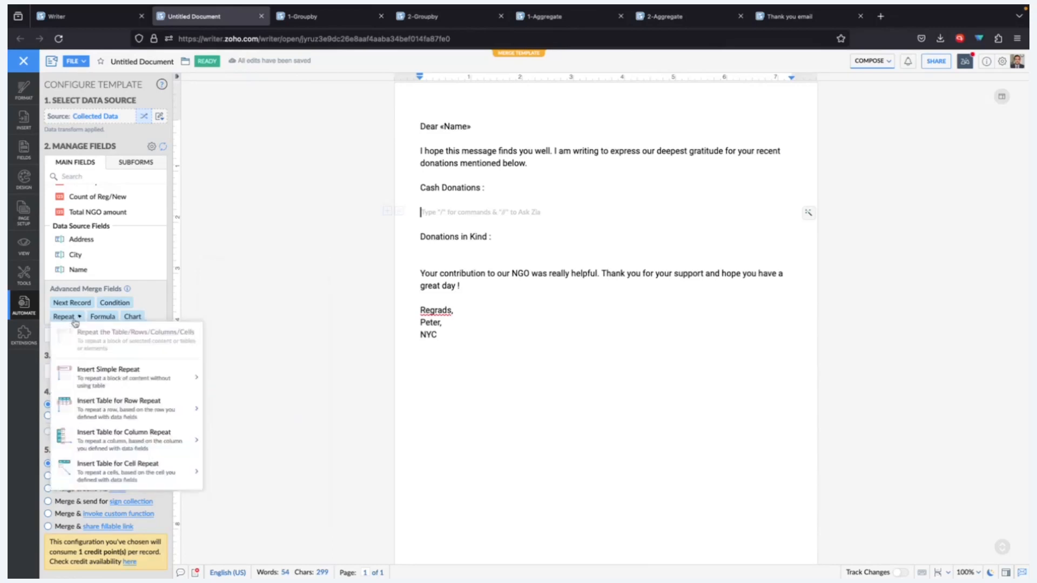
click(193, 409)
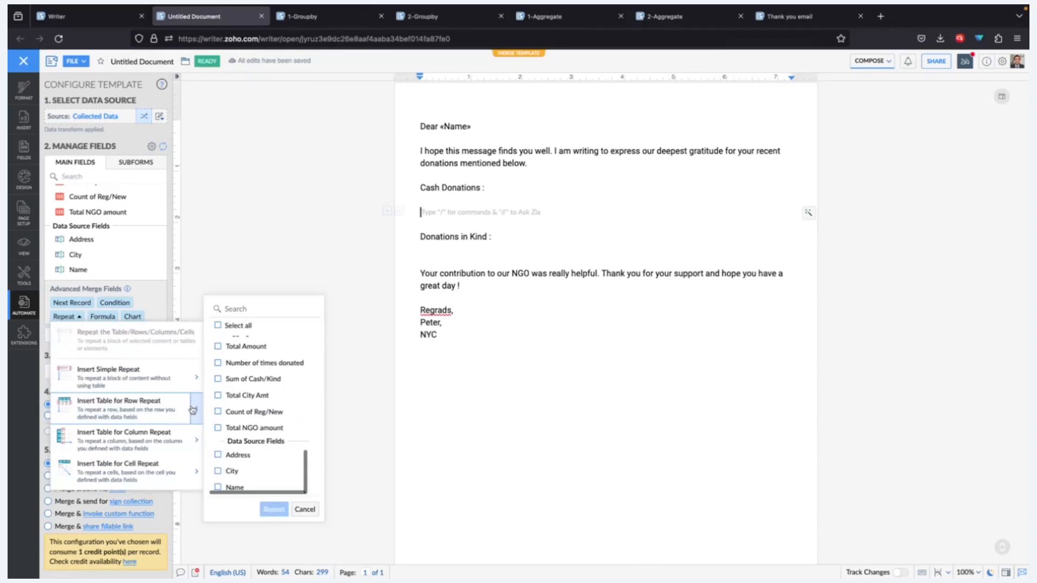
scroll(229, 426, up, 5)
scroll(230, 432, down, 5)
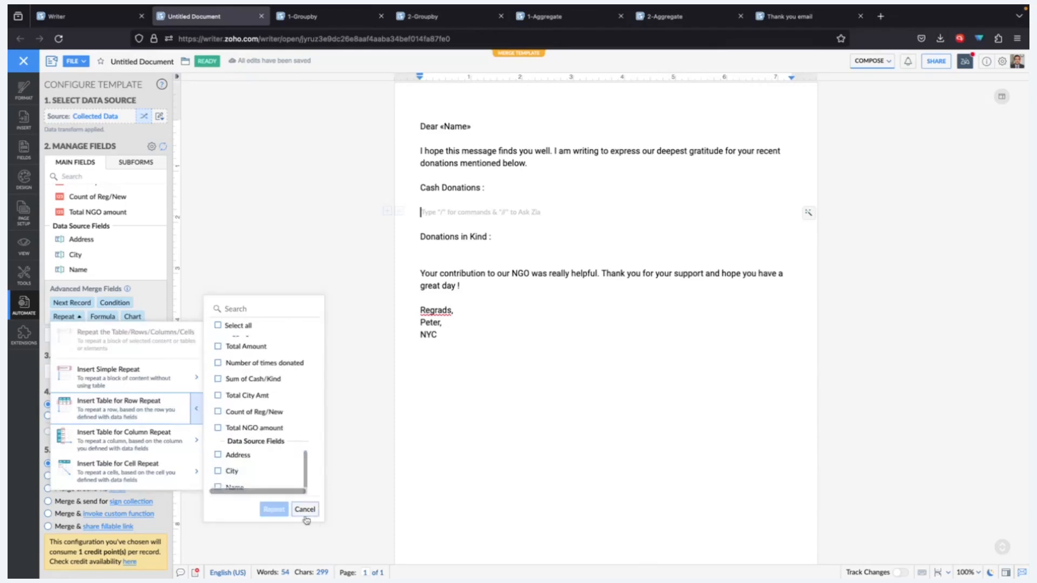
scroll(292, 475, up, 5)
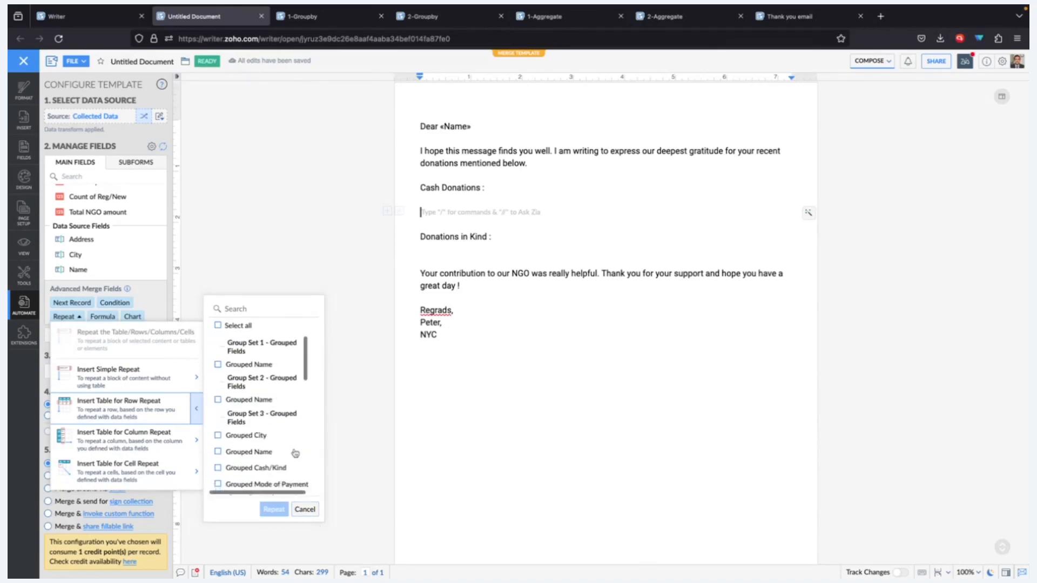
click(452, 201)
- Insert a row-repeat table of the subform's Donation Date, Mode of Payment and Amount fields under Cash Donations
click(450, 223)
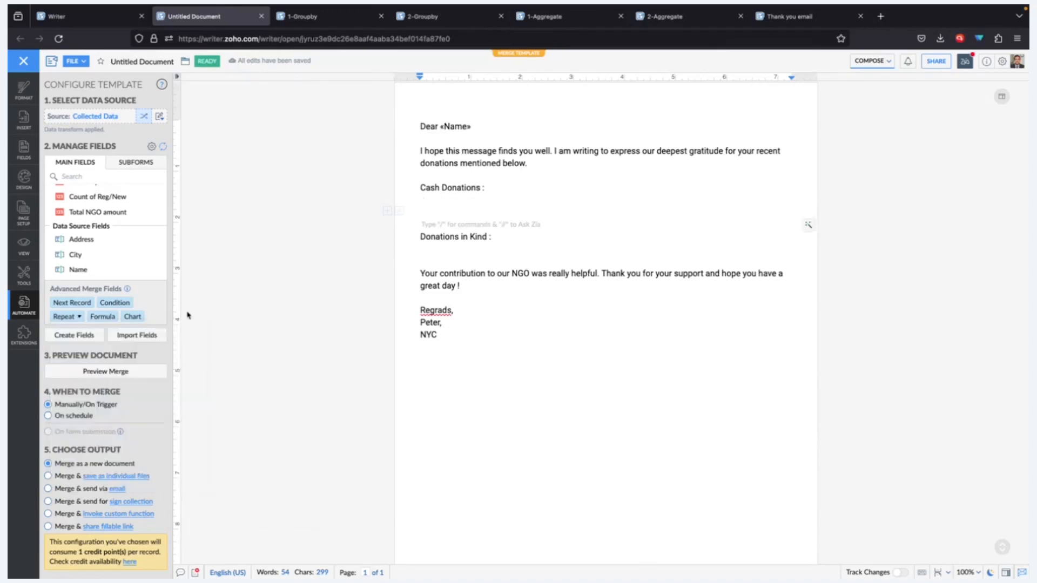
click(79, 317)
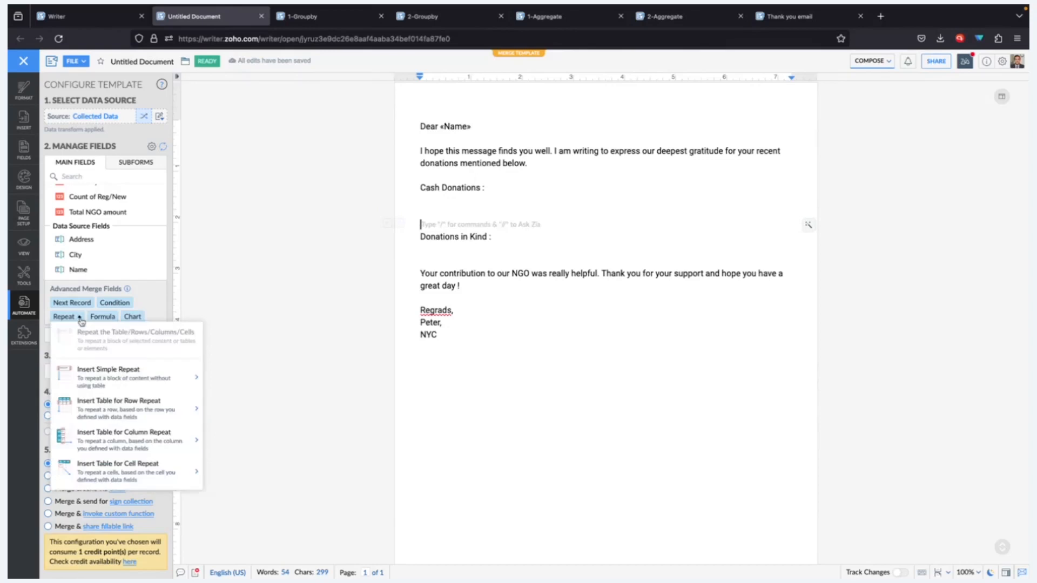
click(133, 163)
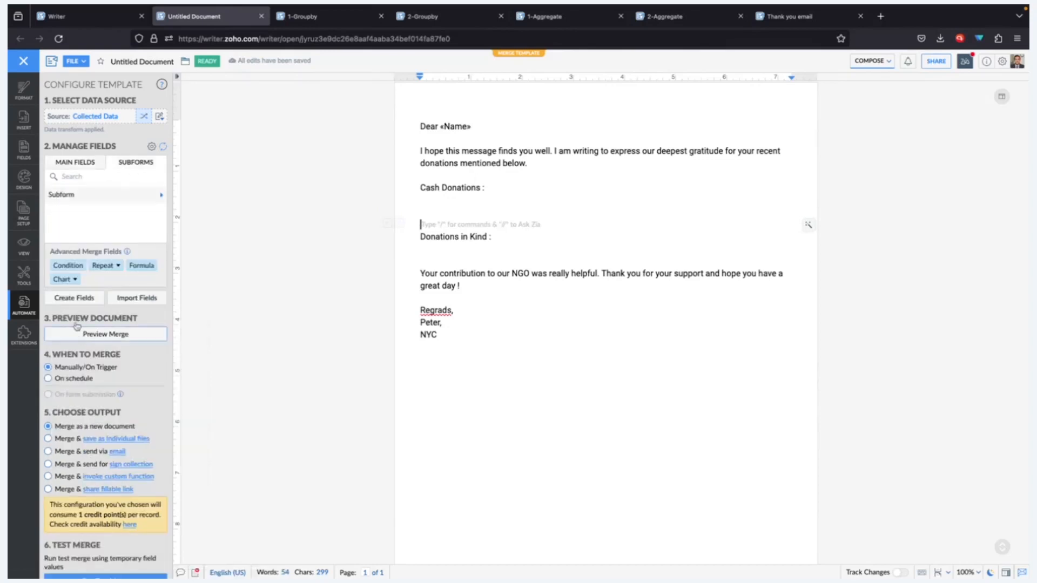
click(102, 265)
click(233, 357)
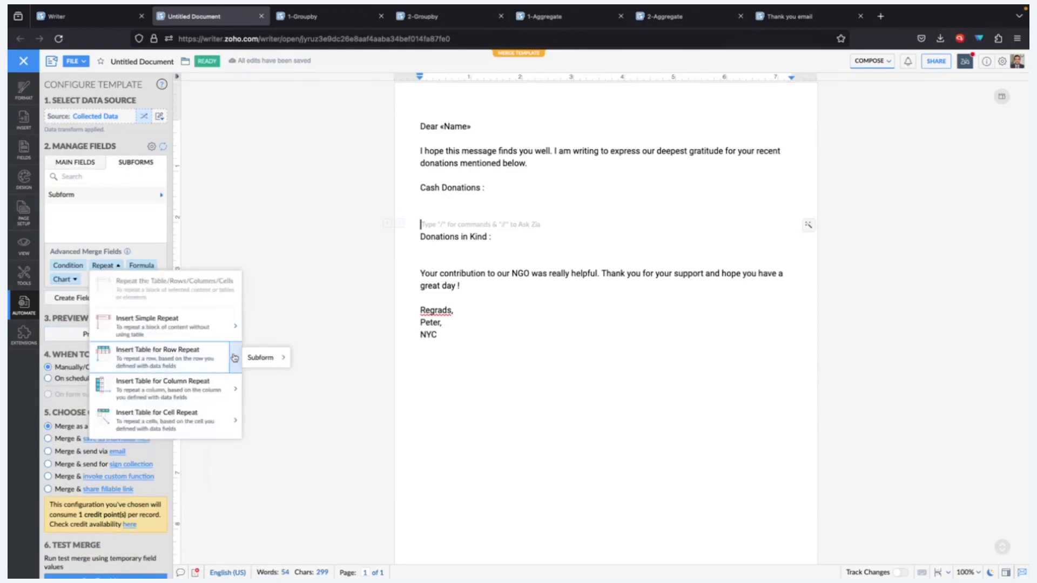
click(269, 358)
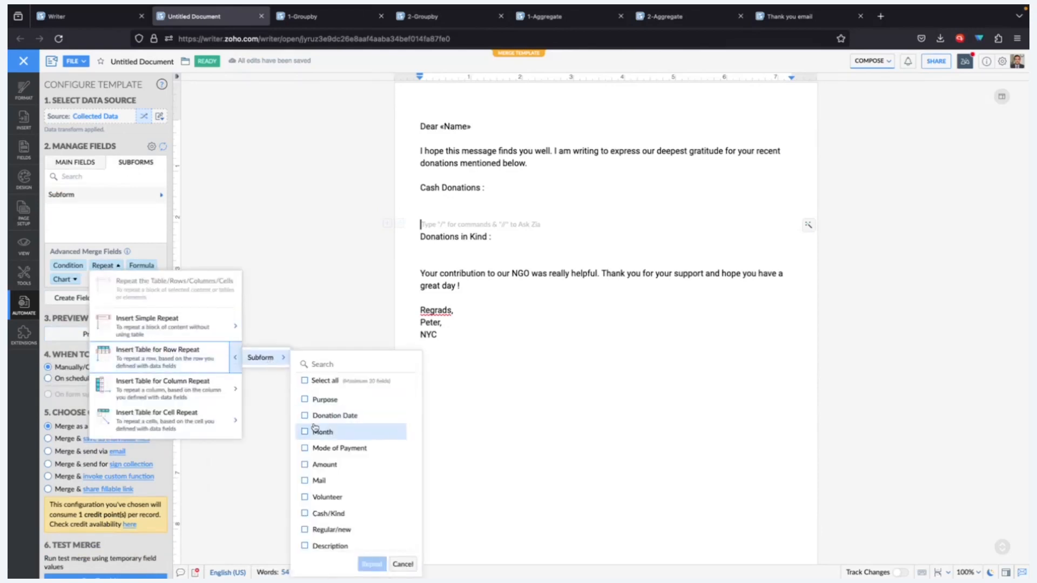
scroll(346, 428, down, 1)
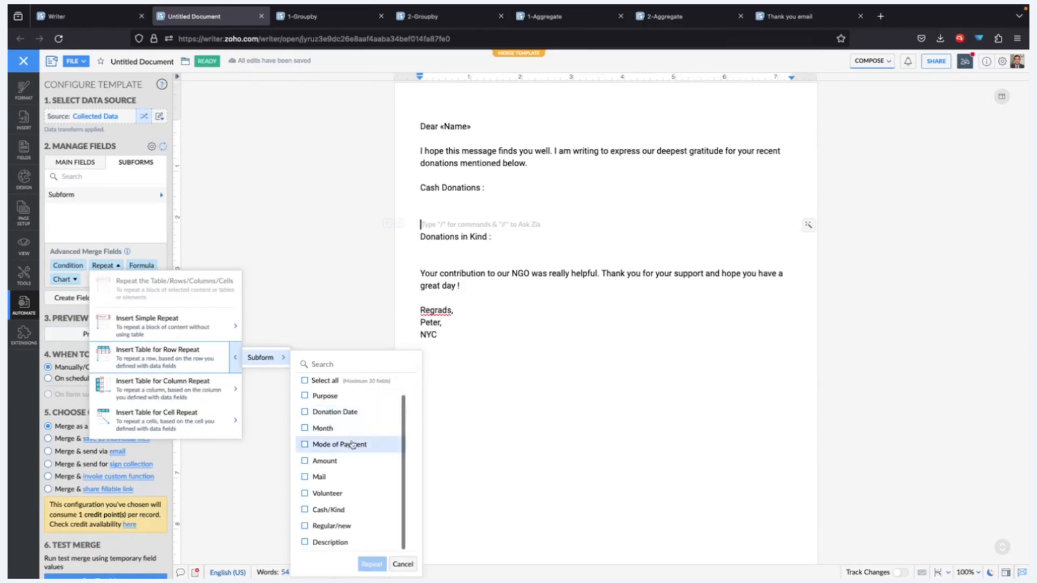
click(339, 412)
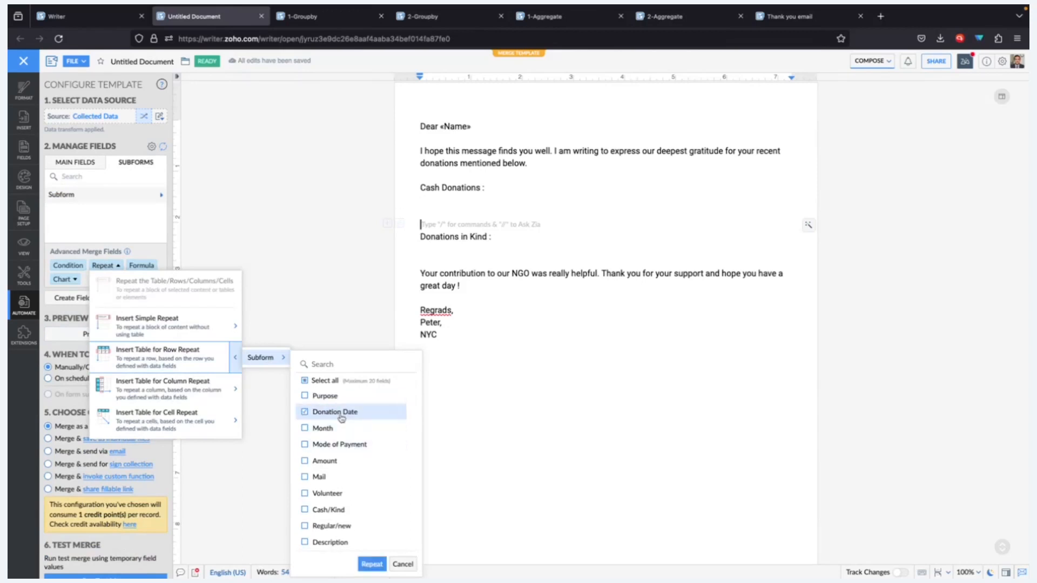
click(348, 448)
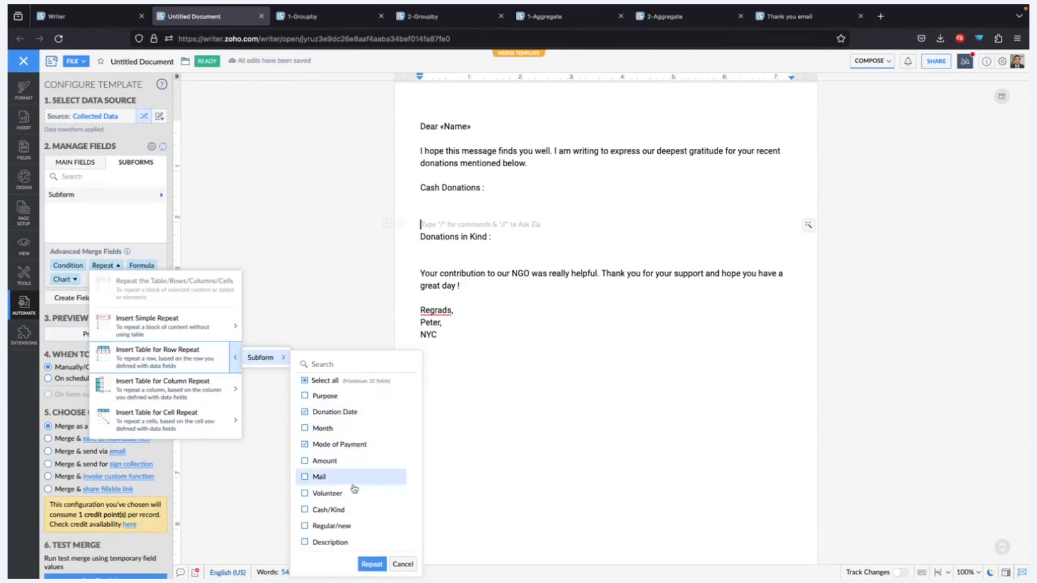
click(350, 462)
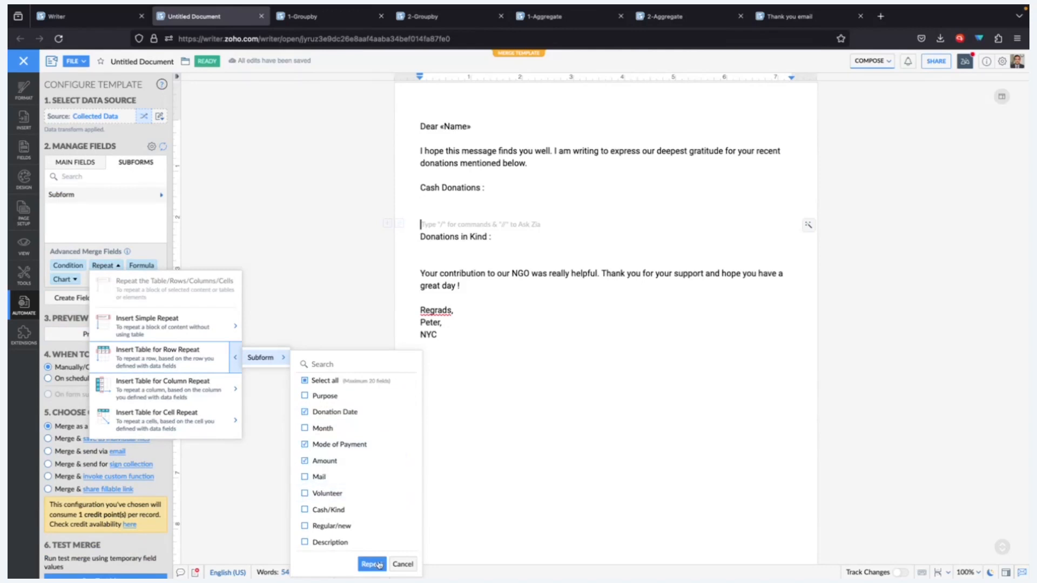
click(372, 565)
- Remove the extra blank line above the Cash Donations table and add a blank line below it
click(432, 212)
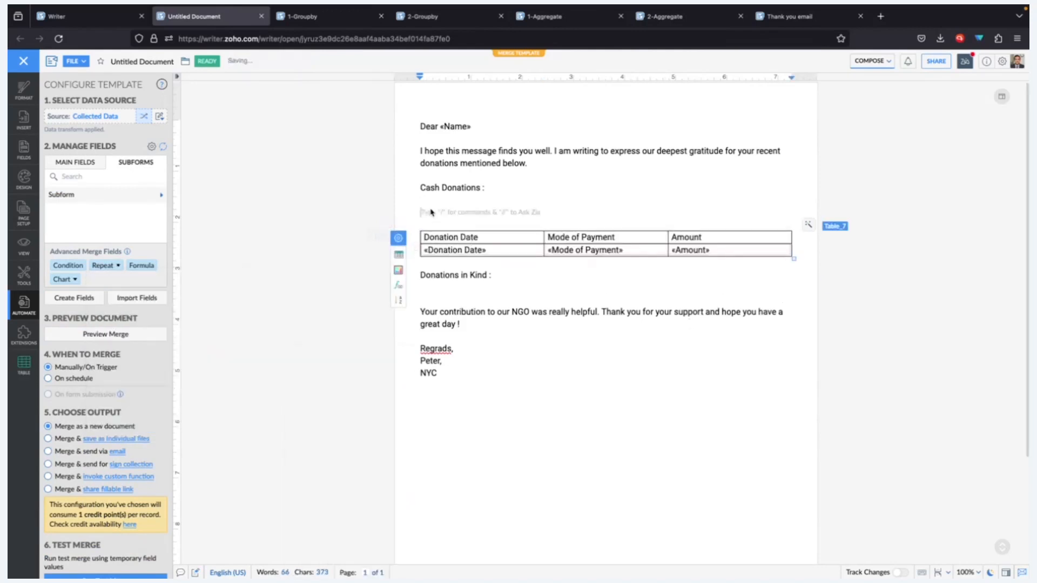
key(BackSpace)
click(497, 254)
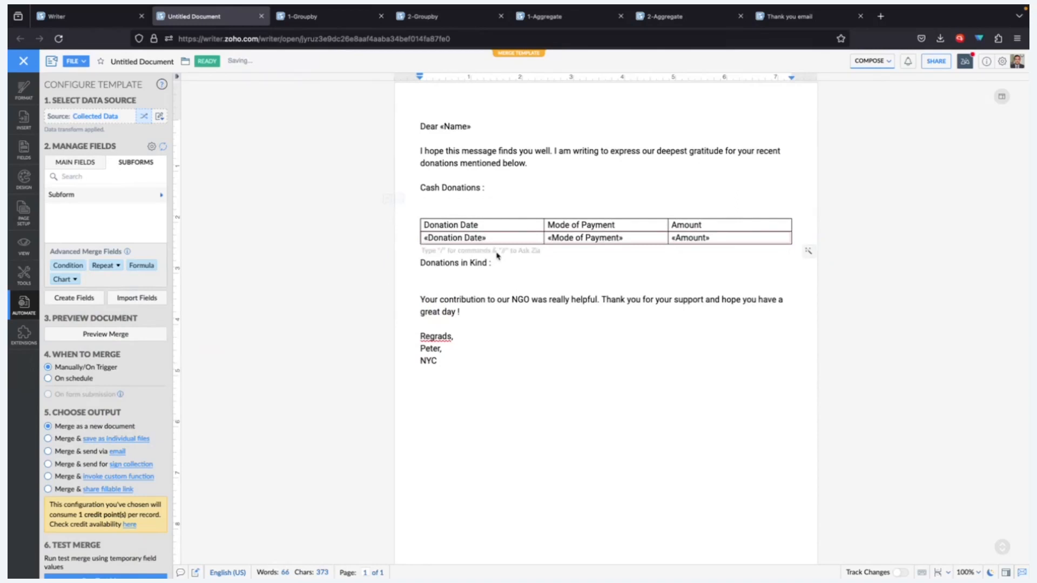
key(Return)
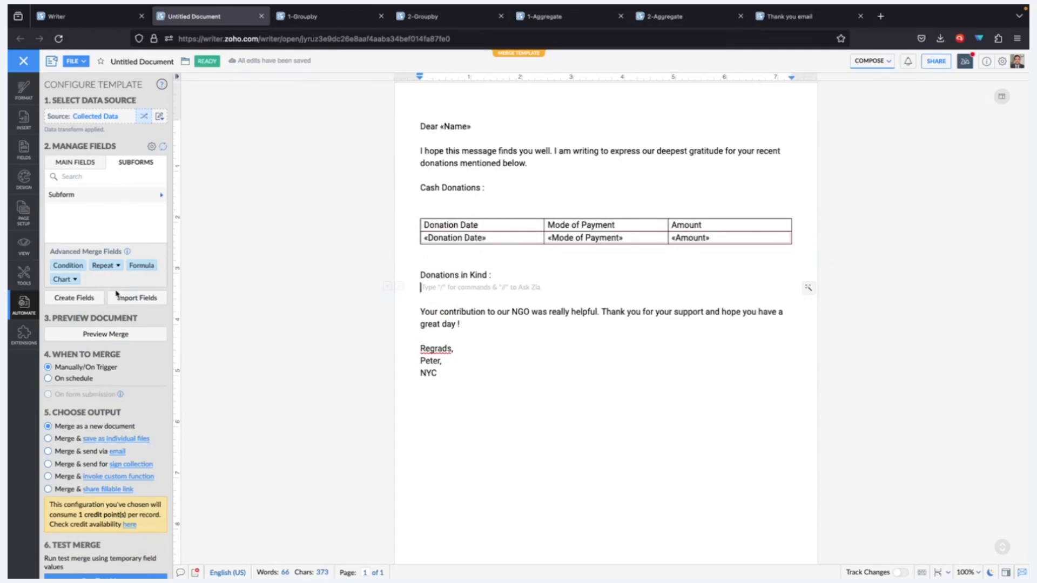
click(106, 273)
mouse_move(232, 359)
click(264, 358)
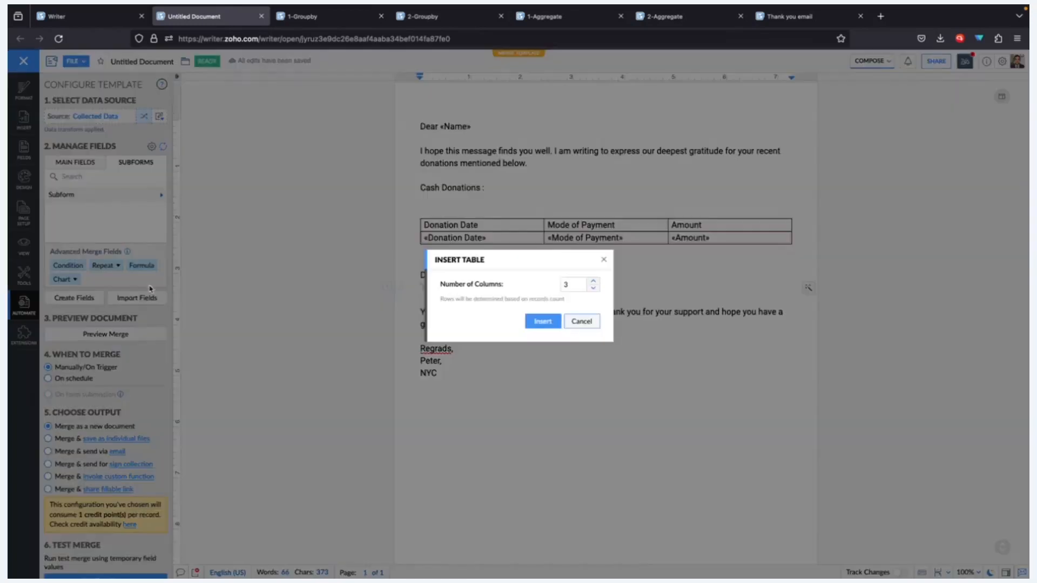
click(591, 324)
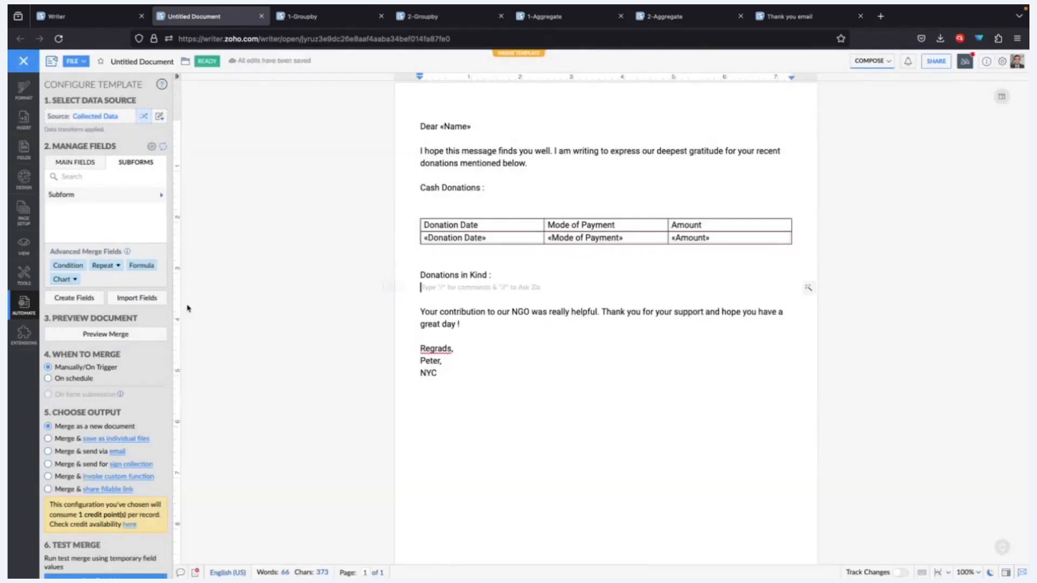
- Insert a row-repeat table of the subform's Donation Date, Purpose and Description fields under Donations in Kind
click(105, 266)
mouse_move(231, 356)
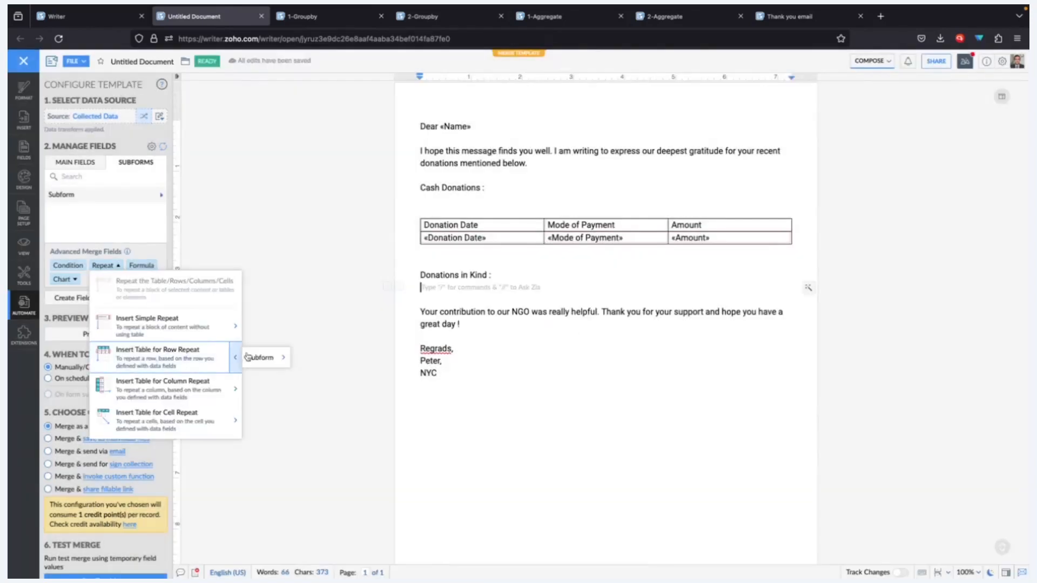
click(265, 358)
scroll(359, 477, down, 1)
click(335, 413)
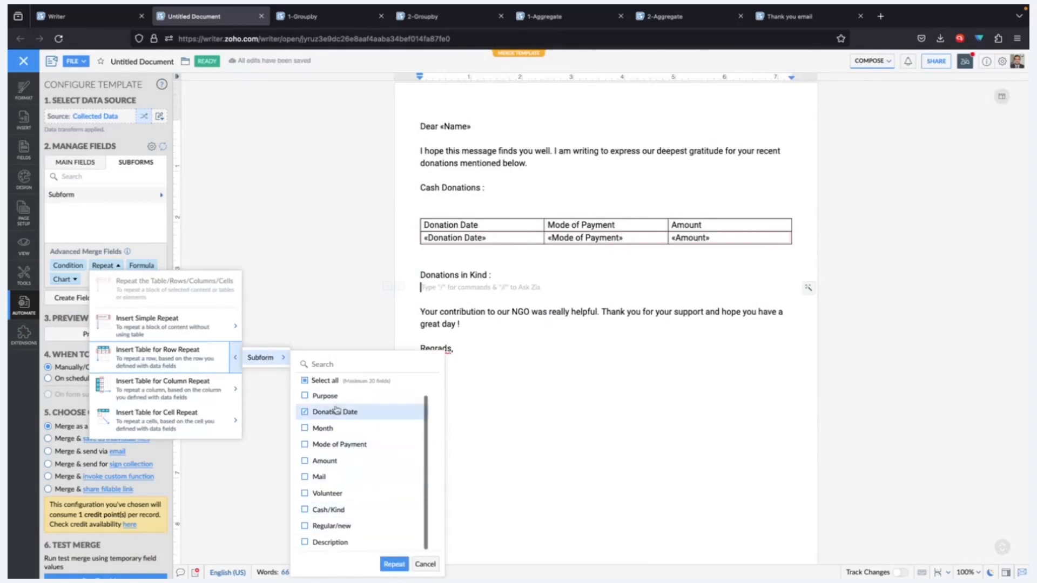
scroll(335, 411, up, 1)
click(331, 401)
scroll(341, 475, down, 1)
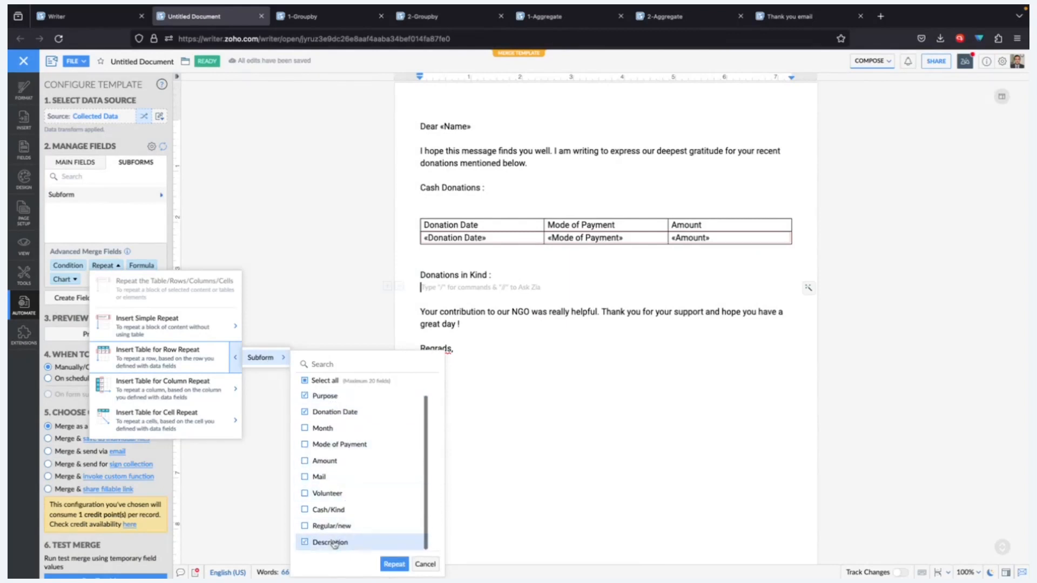
click(395, 564)
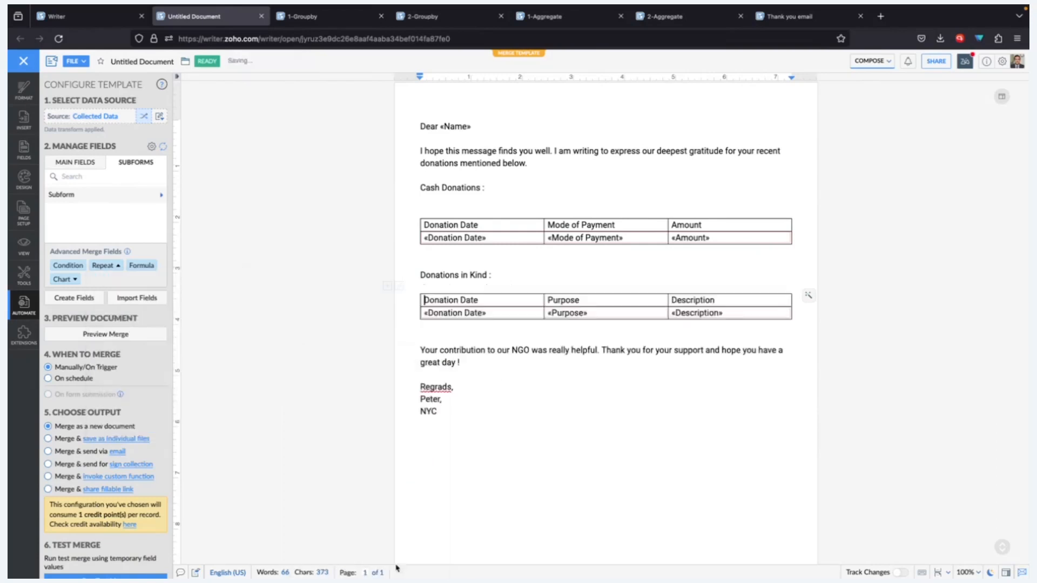
- Rename the Description column header in the Donations in Kind table as Materials Donated
double_click(705, 300)
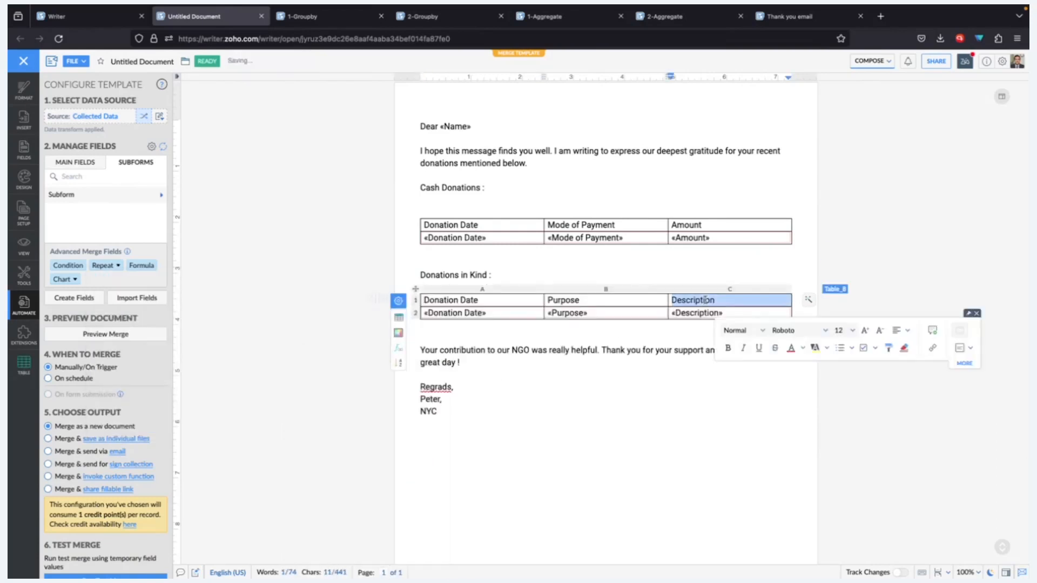
text(Materials )
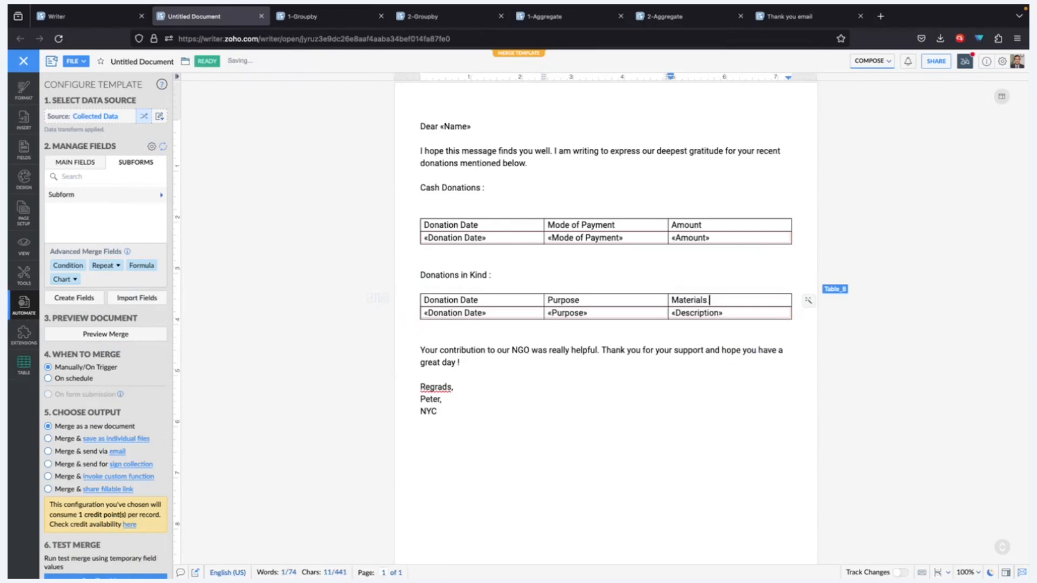
text(Donated)
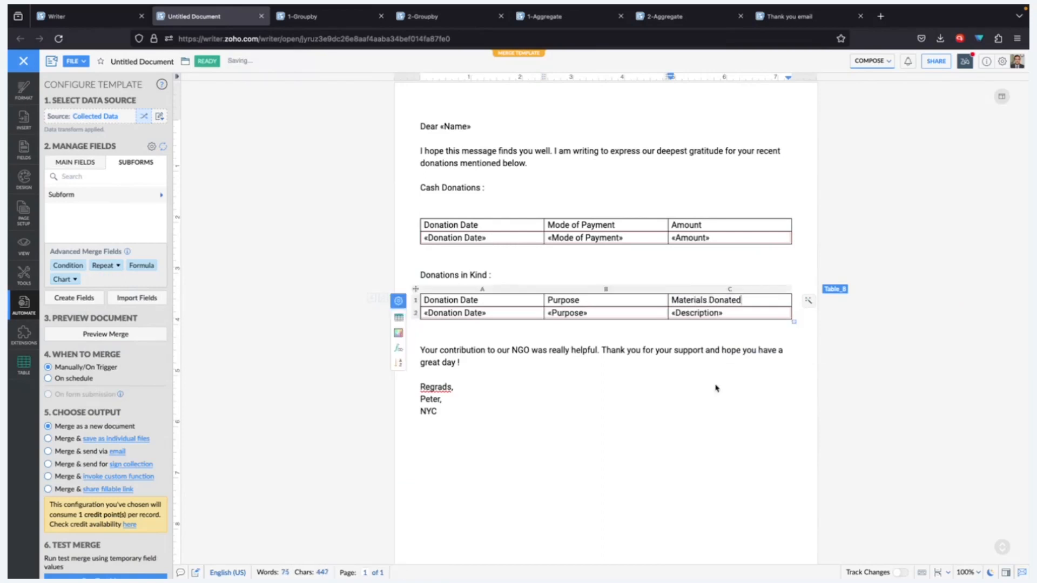
- Preview the merged thank-you letter with the grouped donor records
key(Down)
key(Down)
key(Down)
key(Down)
key(Down)
key(Down)
scroll(641, 414, down, 1)
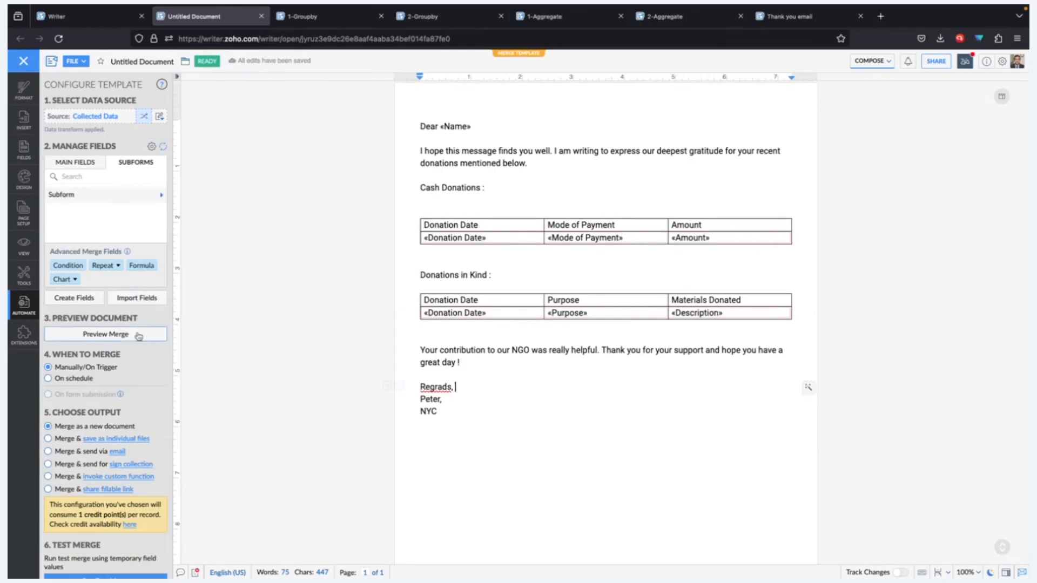
click(138, 334)
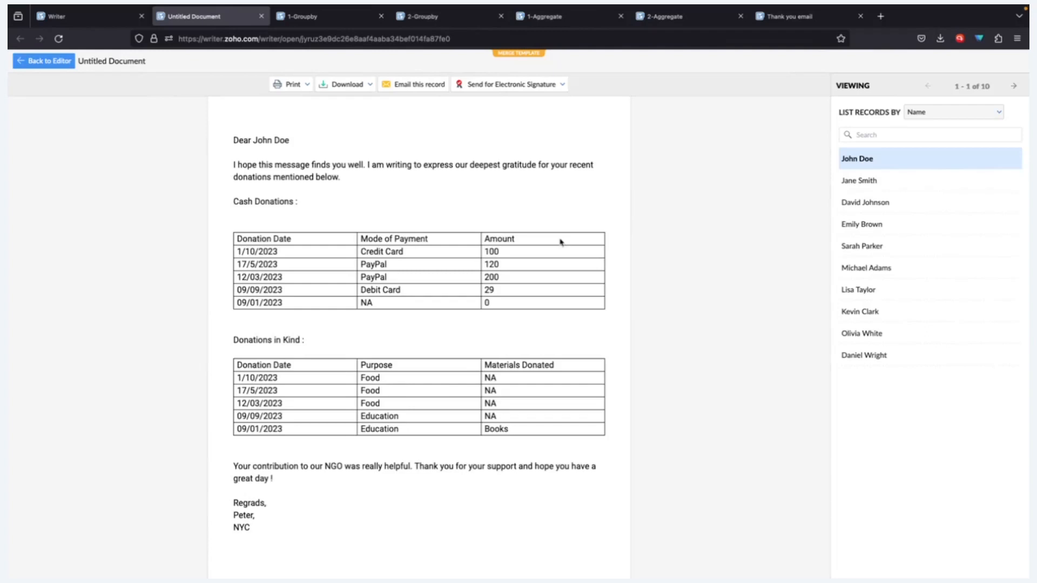
- Return to the editor and add an empty row below the merge-field row of the Cash Donations table
click(50, 64)
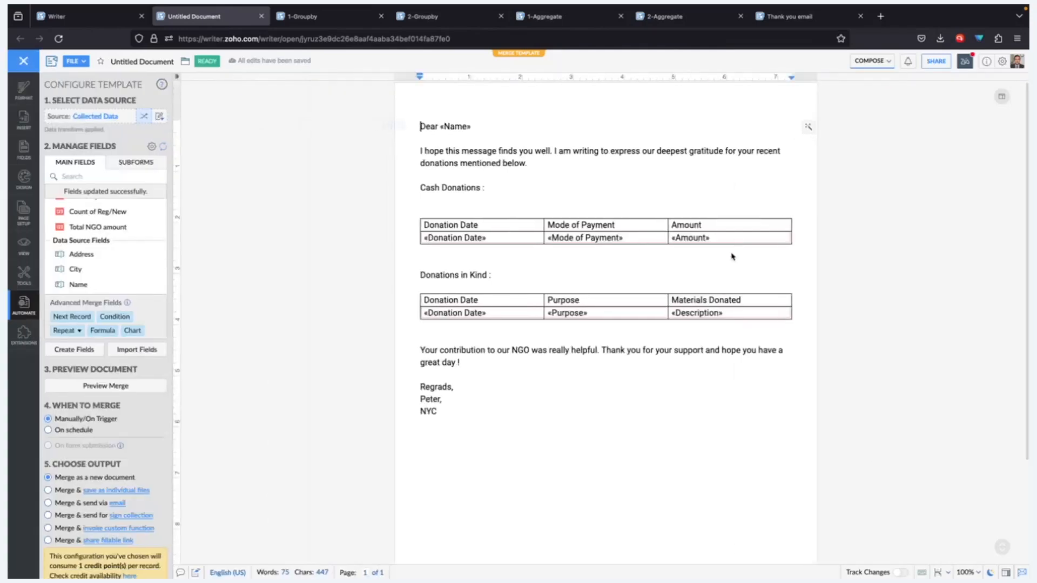
click(452, 250)
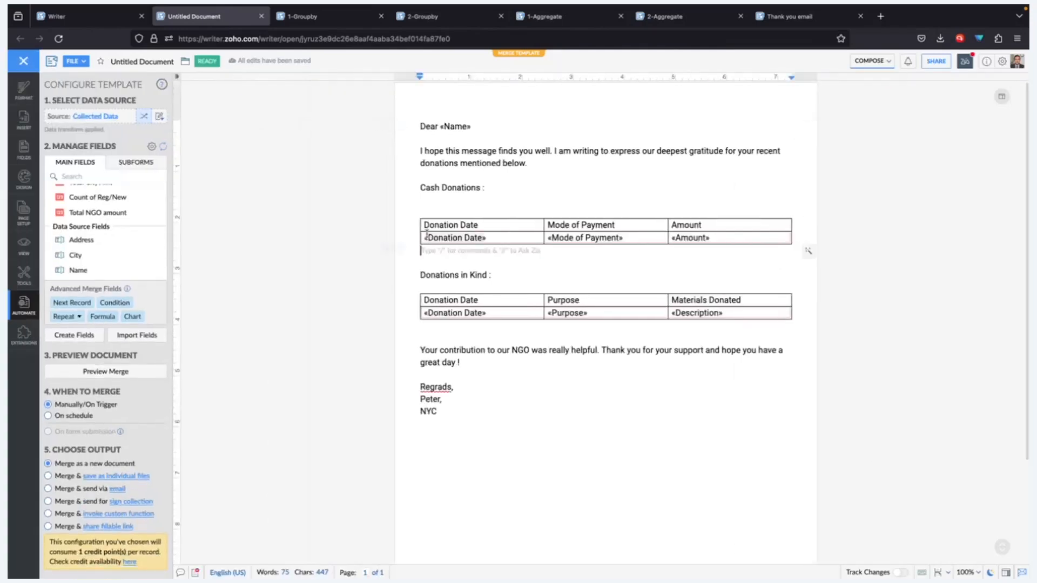
click(486, 238)
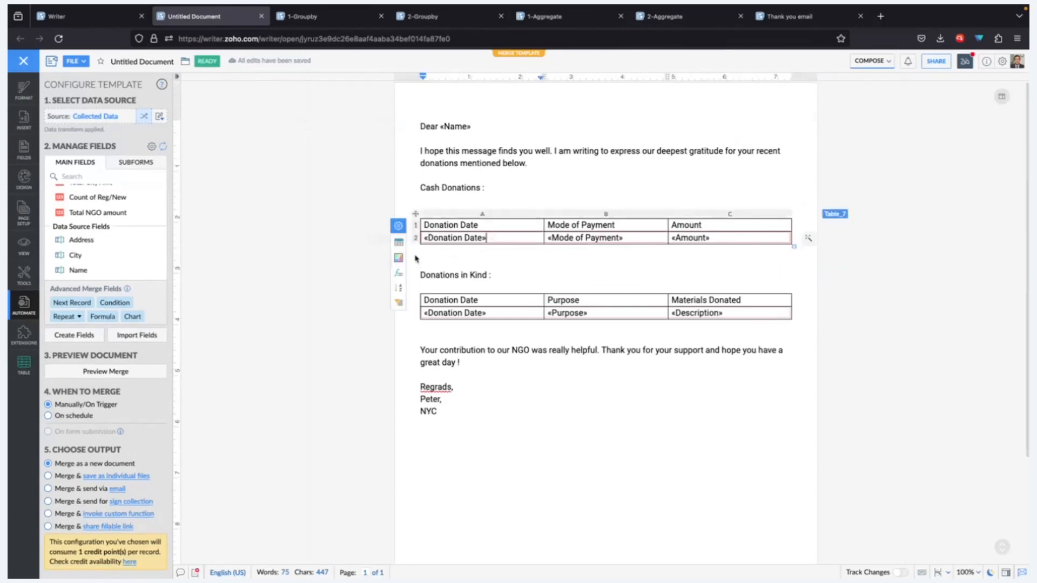
click(415, 239)
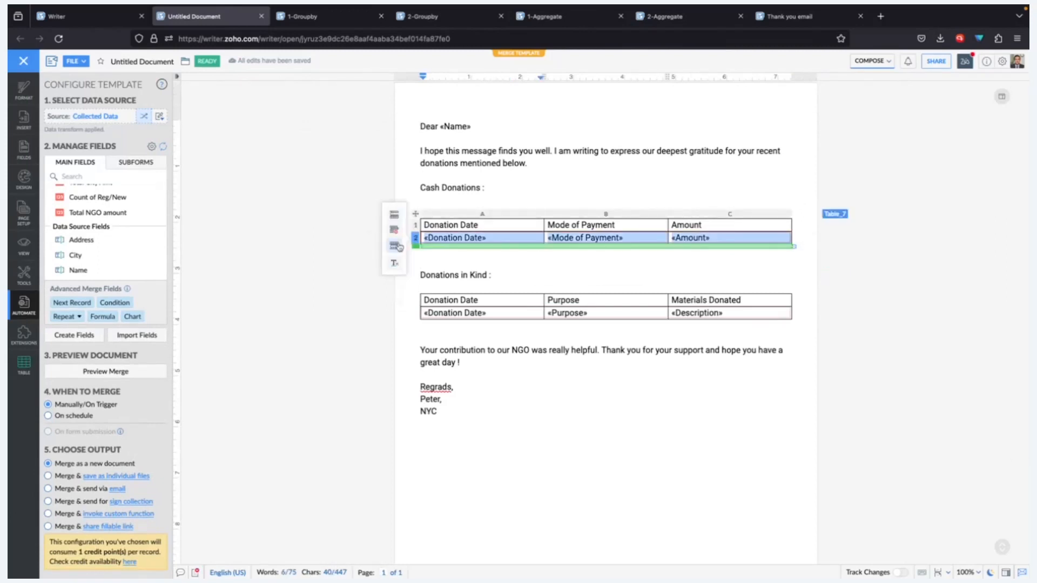
click(394, 246)
drag(513, 254, 697, 254)
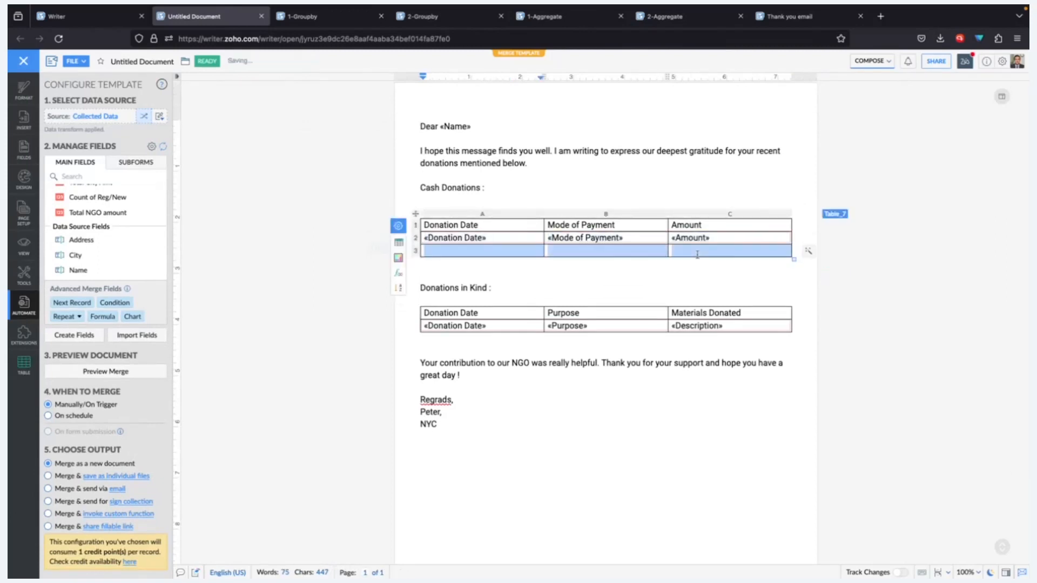
right_click(641, 249)
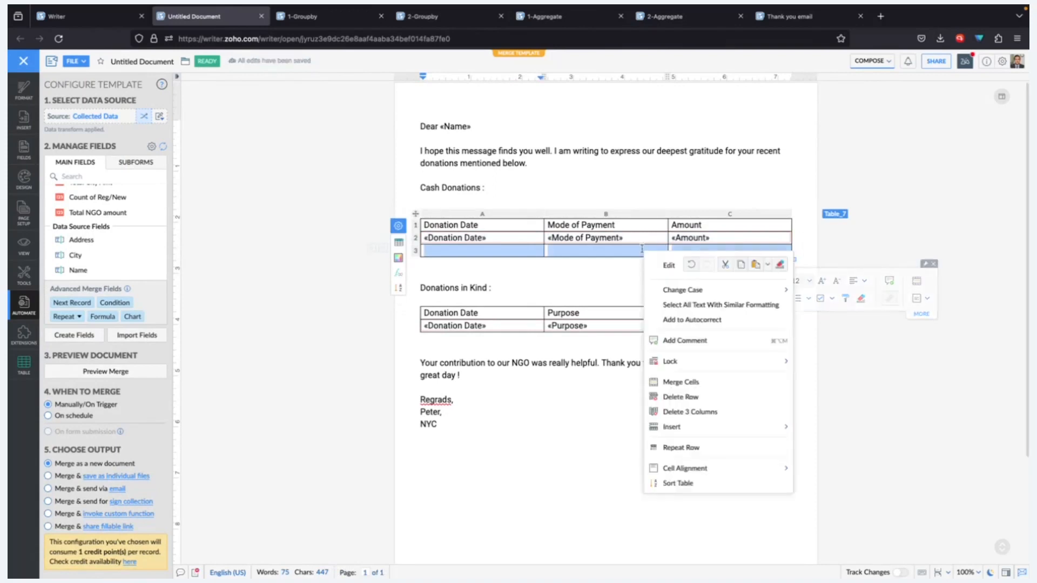
click(696, 387)
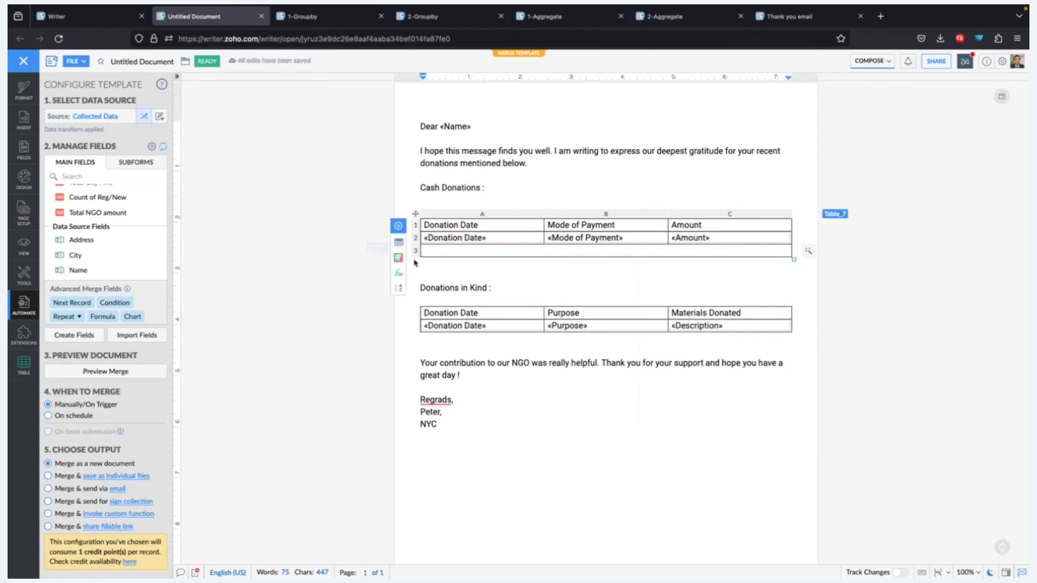
click(440, 254)
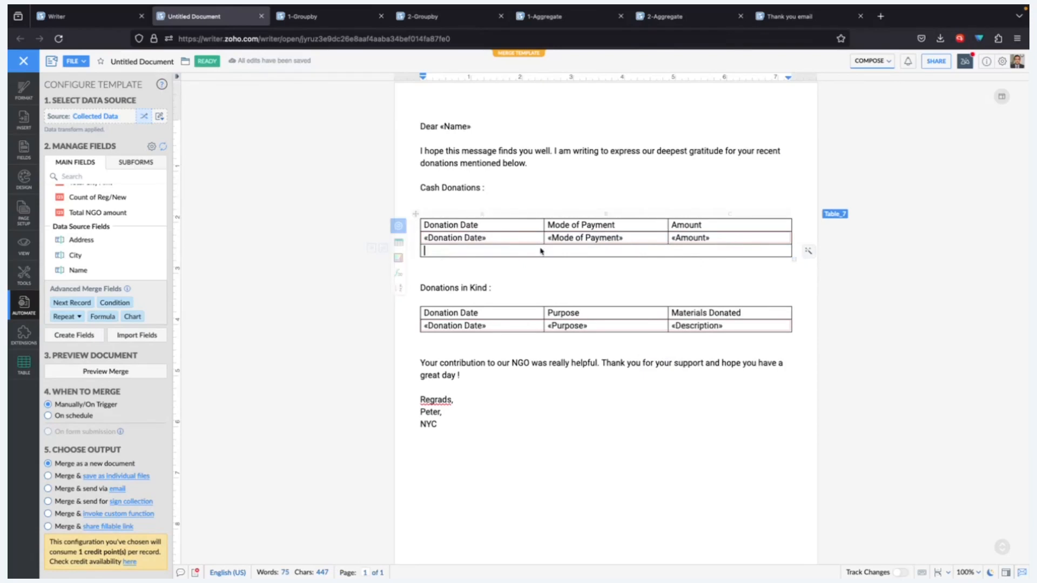
key(super+z)
- Enter "Total -" in the Mode of Payment column of the new Cash Donations row
text(Tota)
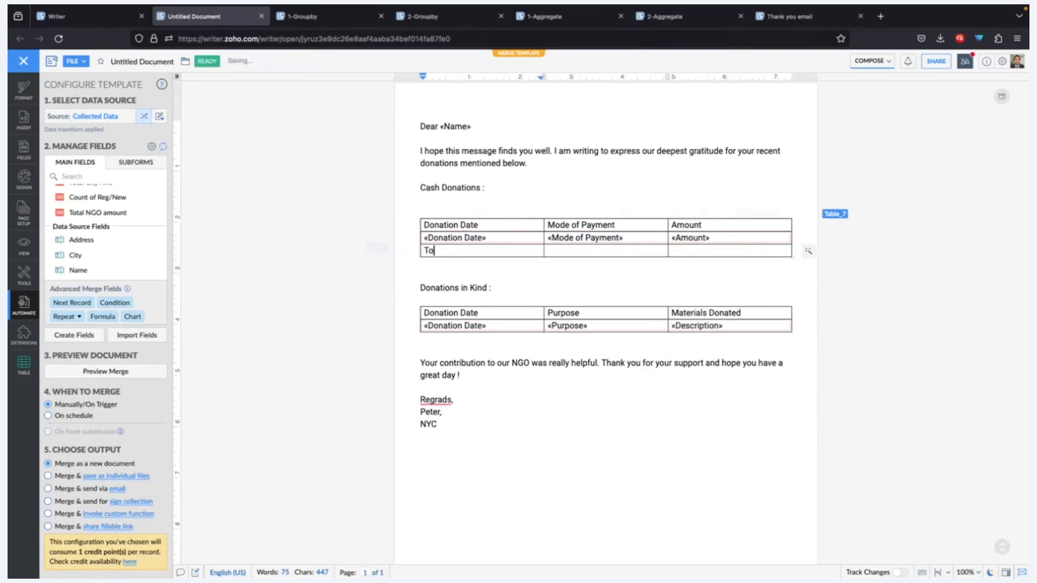
key(BackSpace)
key(BackSpace)
key(BackSpace)
key(Tab)
text(Tptal)
key(BackSpace)
key(BackSpace)
key(BackSpace)
key(BackSpace)
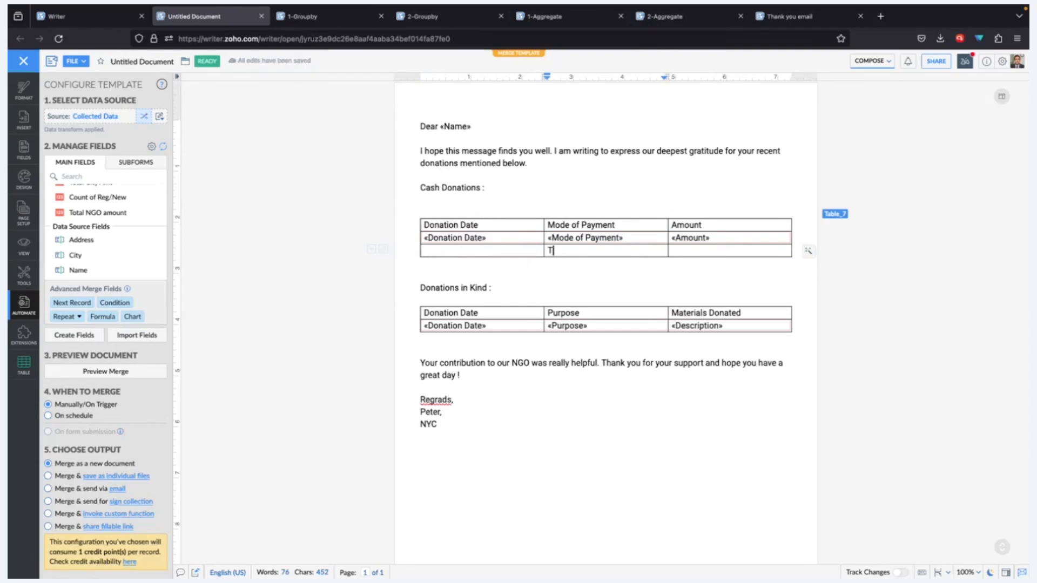
text(otal -)
- Merge the first two cells of the total row in the Cash Donations table
drag(486, 255, 666, 295)
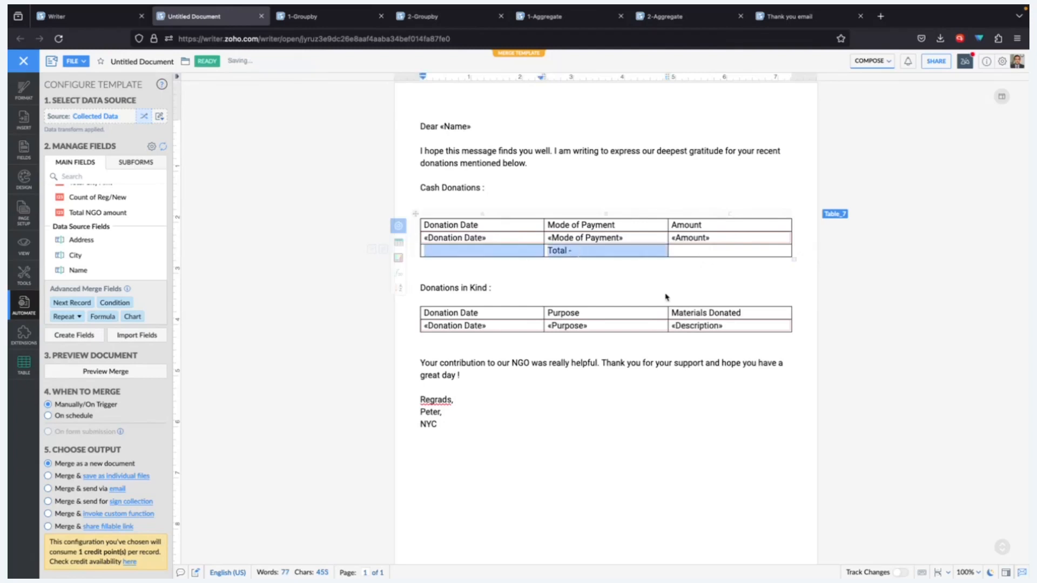
right_click(596, 257)
click(645, 417)
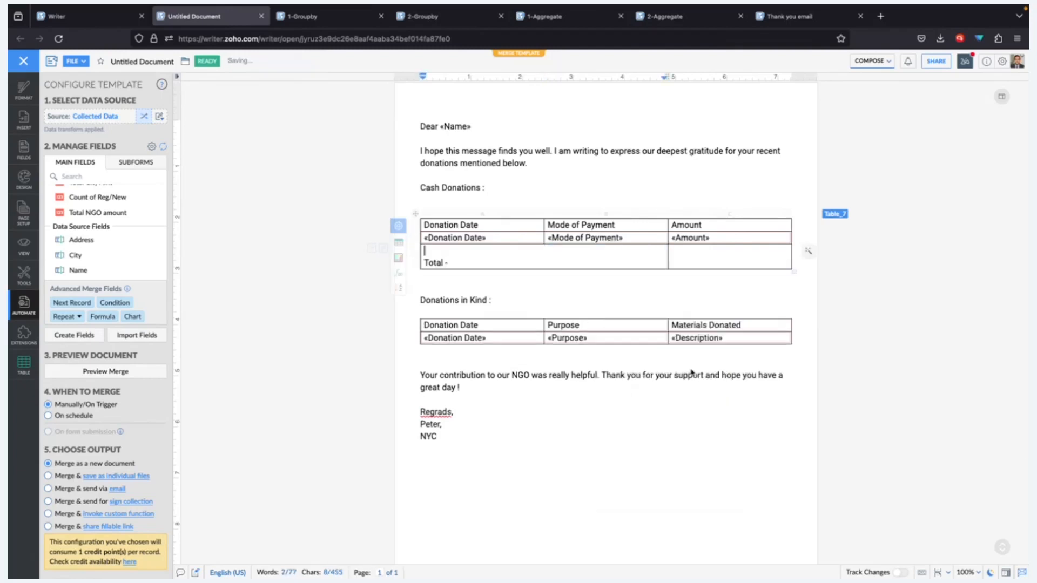
- Insert the formula =SUM(ABOVE) without a number format in the Amount cell of the total row
click(709, 263)
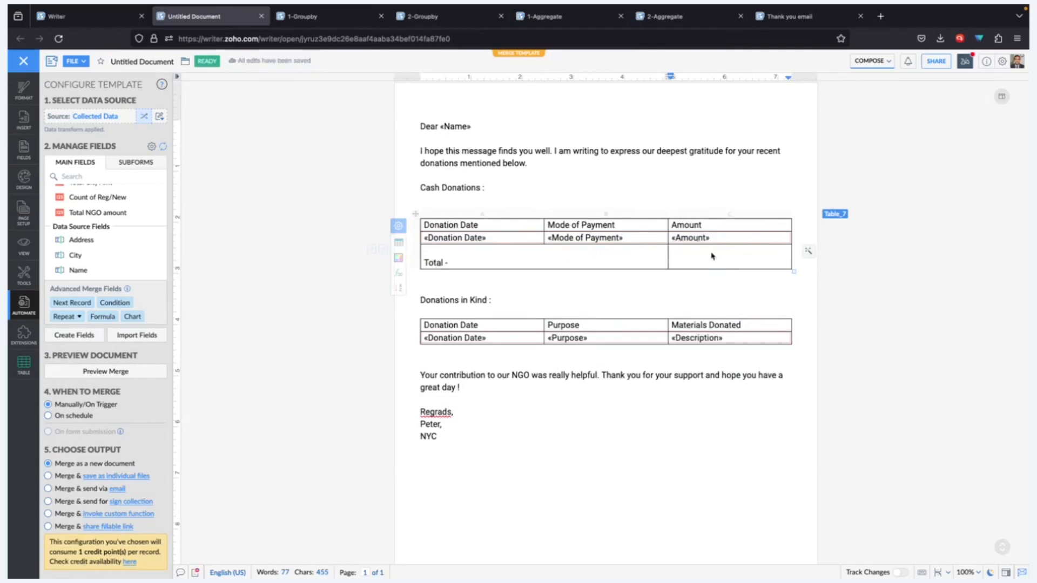
right_click(687, 260)
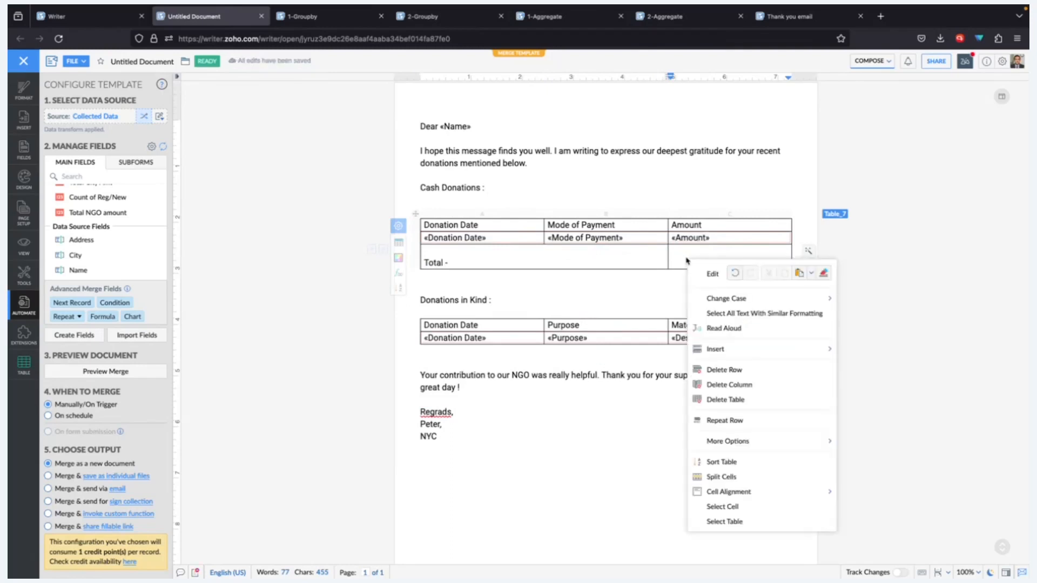
click(95, 317)
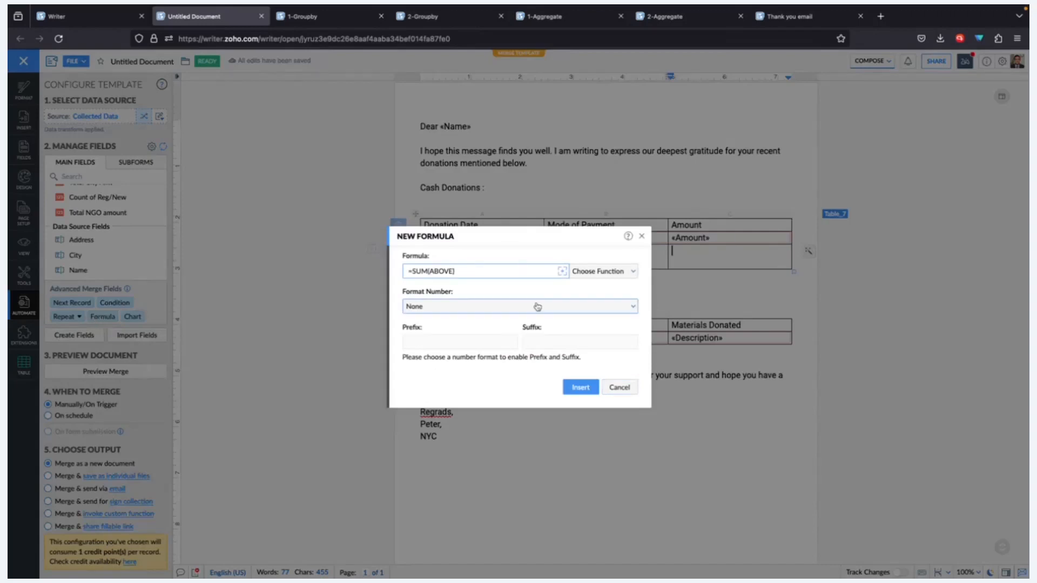
click(580, 388)
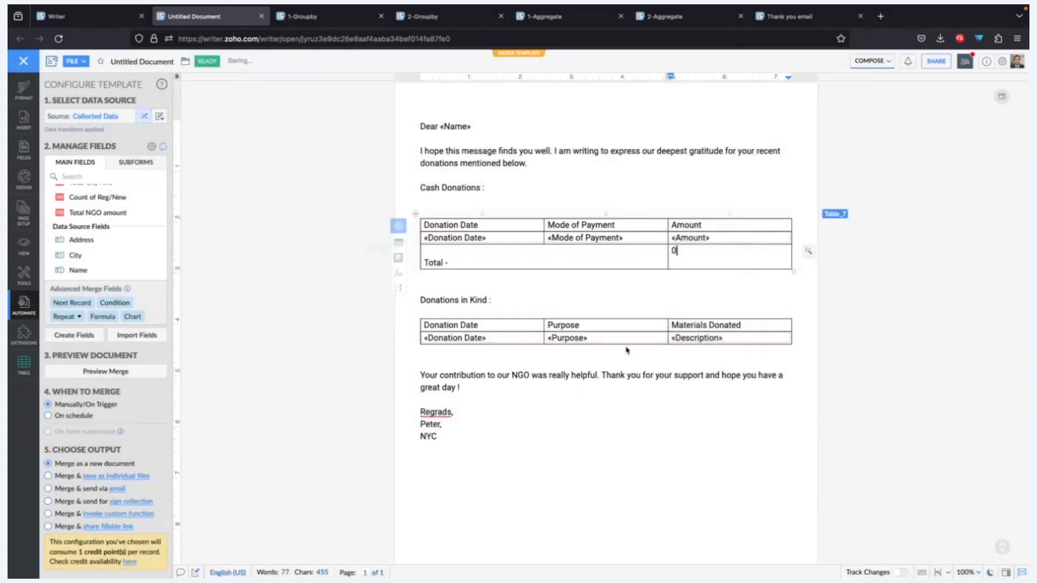
- Preview the merged letter and check the cash donation totals for several donors
click(63, 373)
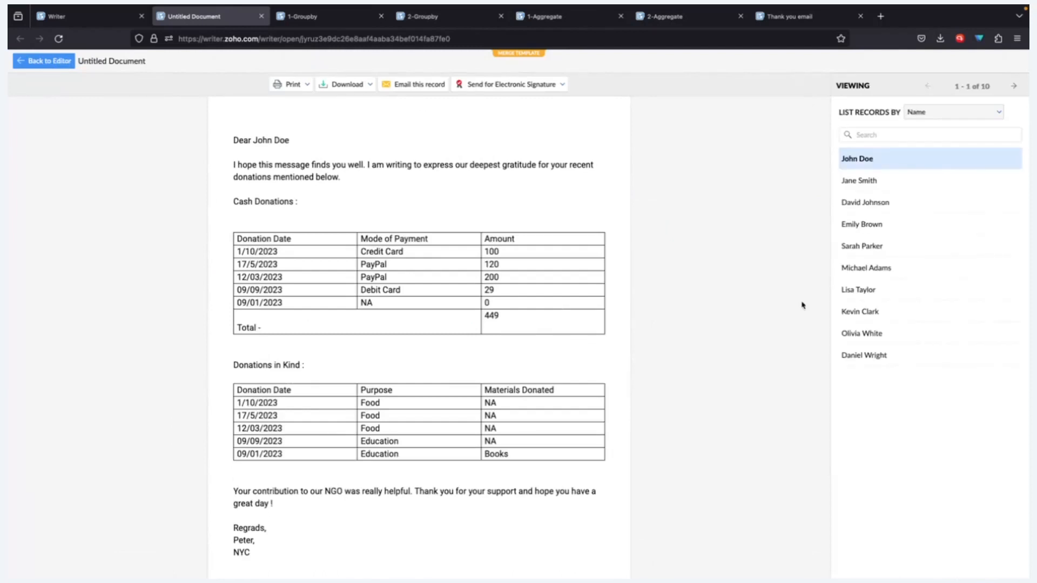
click(920, 334)
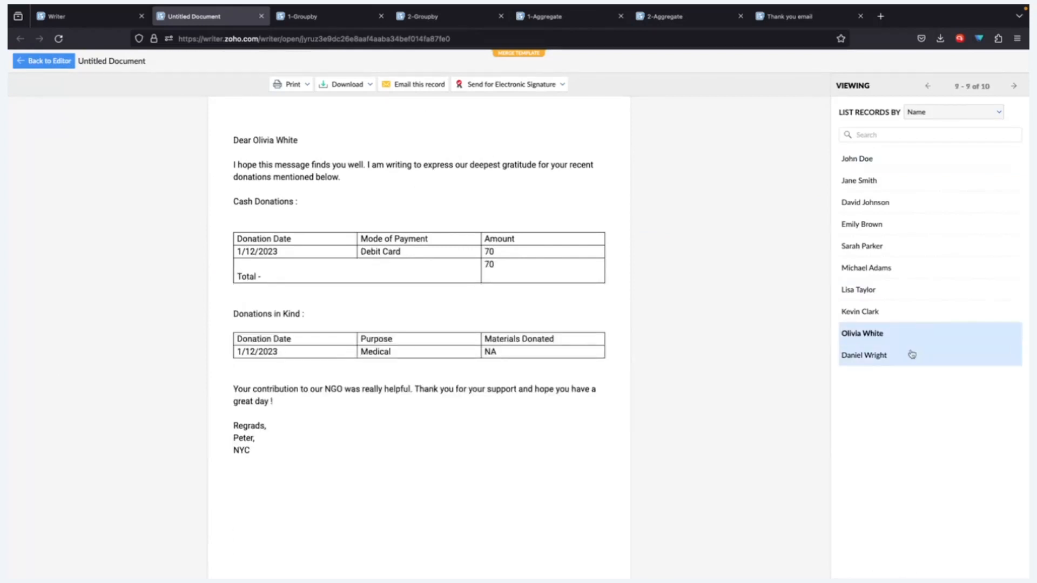
click(912, 354)
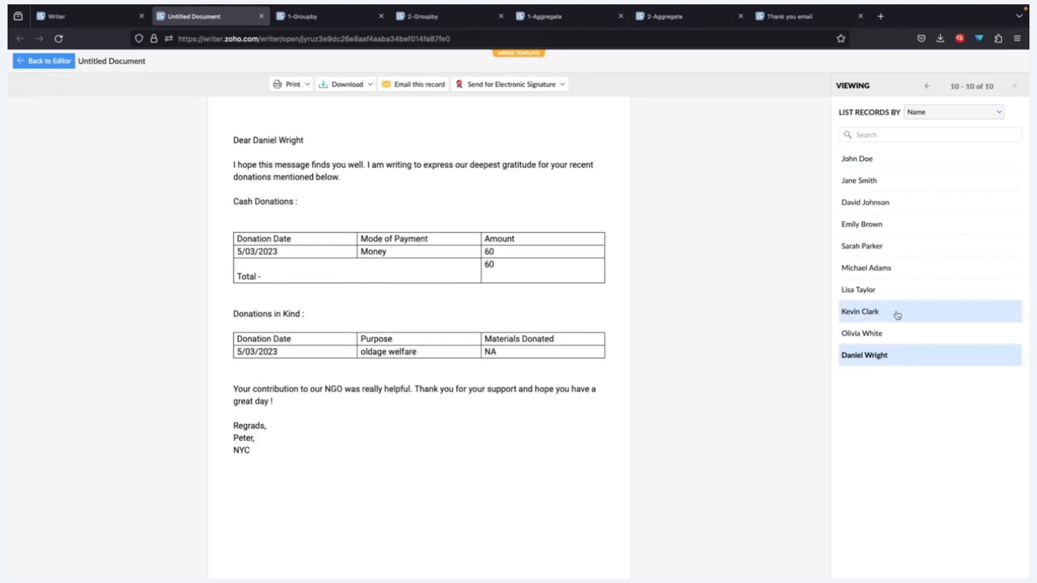
click(896, 315)
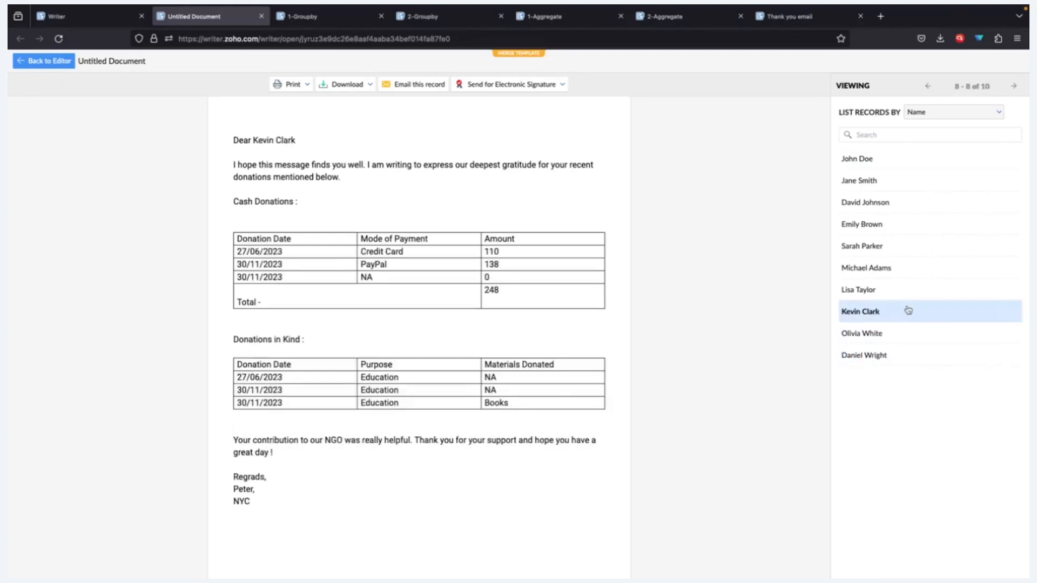
click(898, 291)
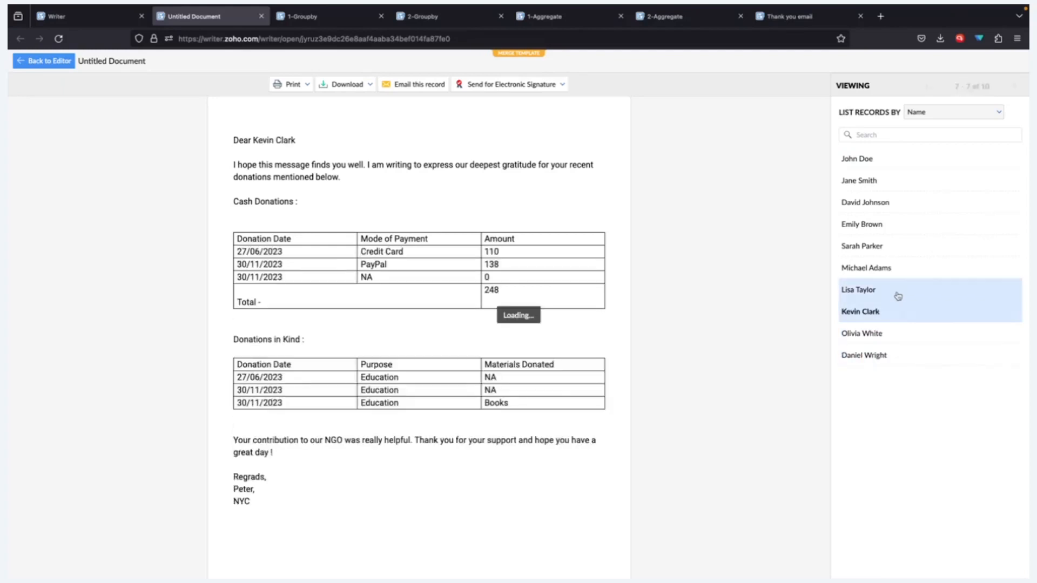
click(894, 247)
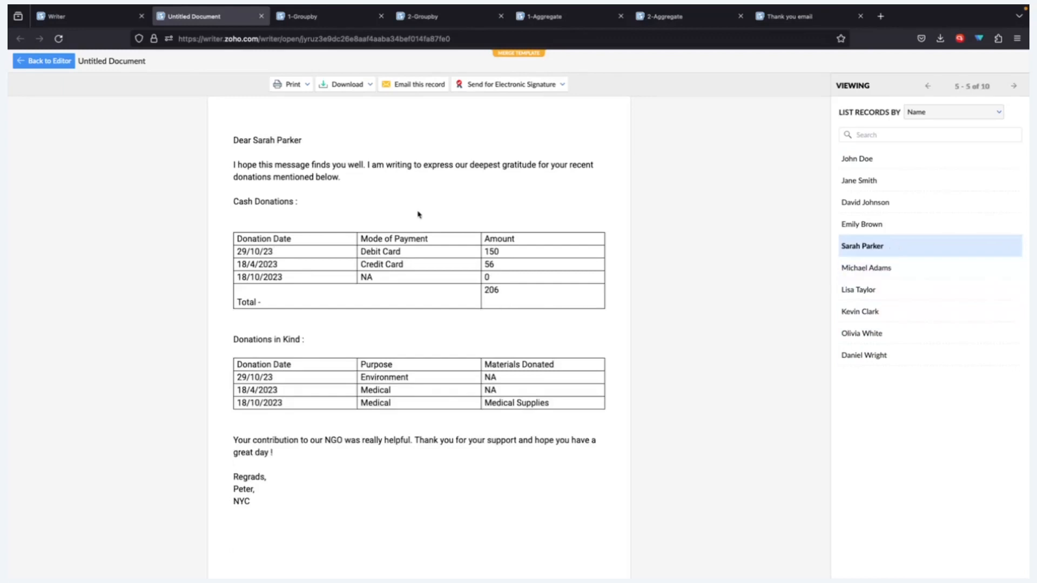
- Back in the editor, set the merge preferences to also hide blank rows when data fields are empty and tables whose rows are all empty
click(39, 66)
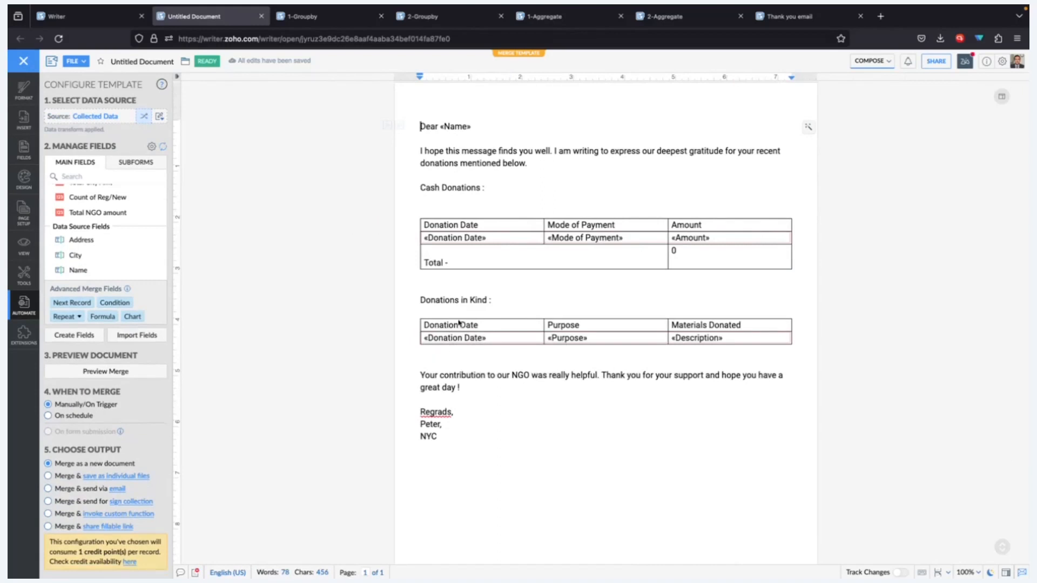
click(429, 337)
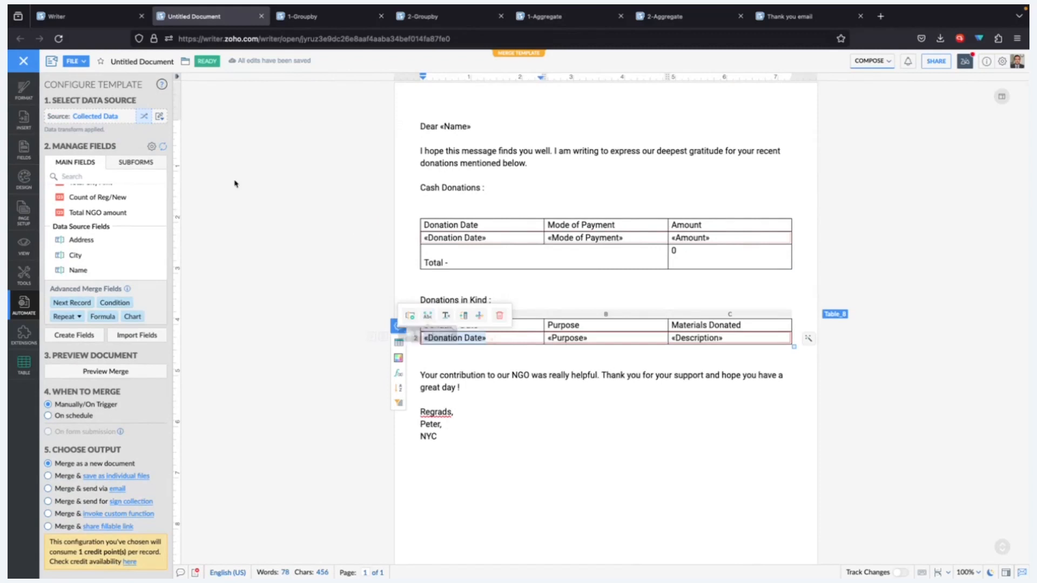
click(151, 147)
click(143, 181)
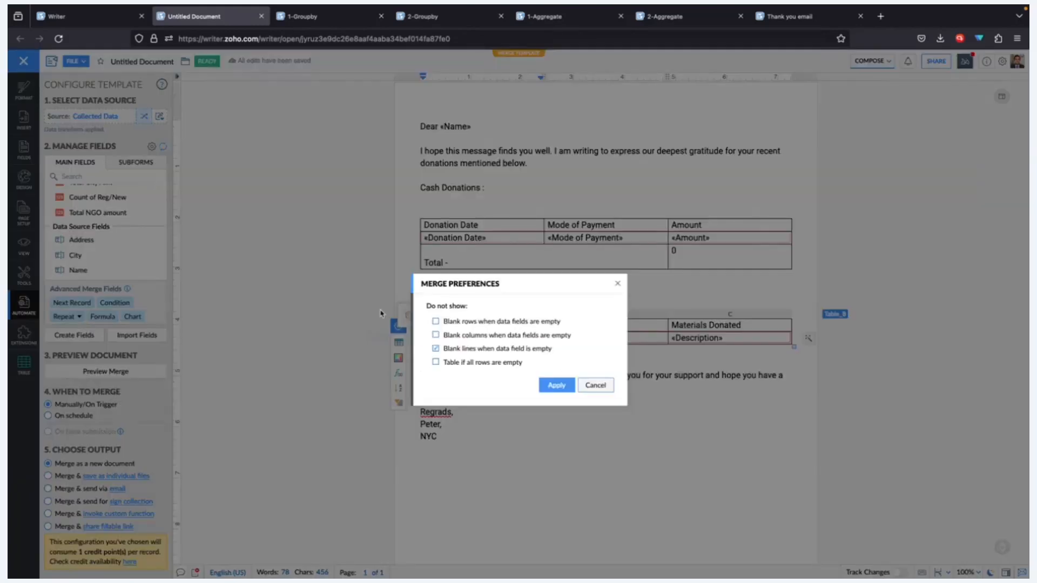
click(435, 321)
click(435, 362)
click(557, 385)
click(484, 352)
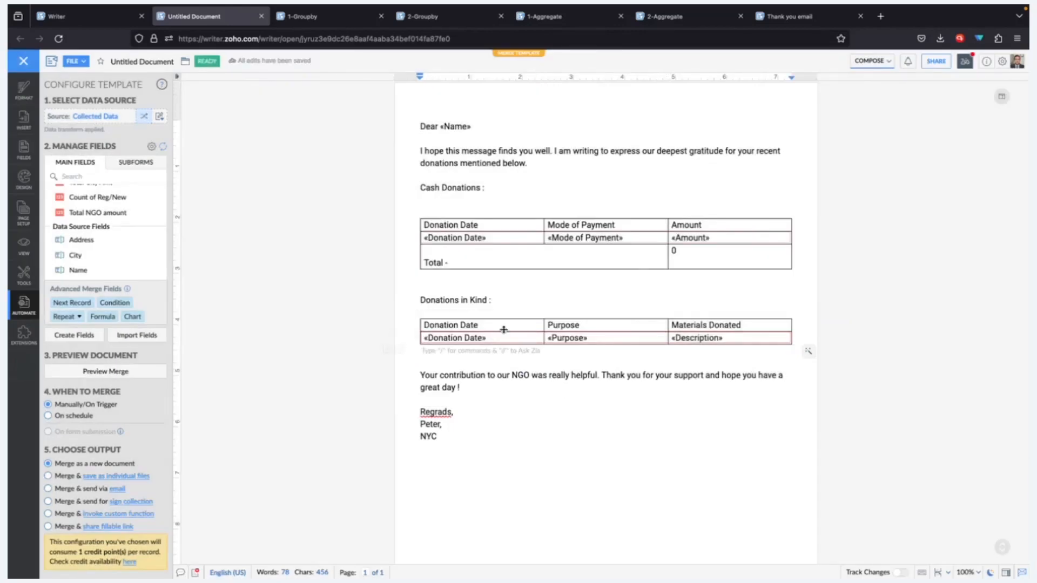
click(523, 265)
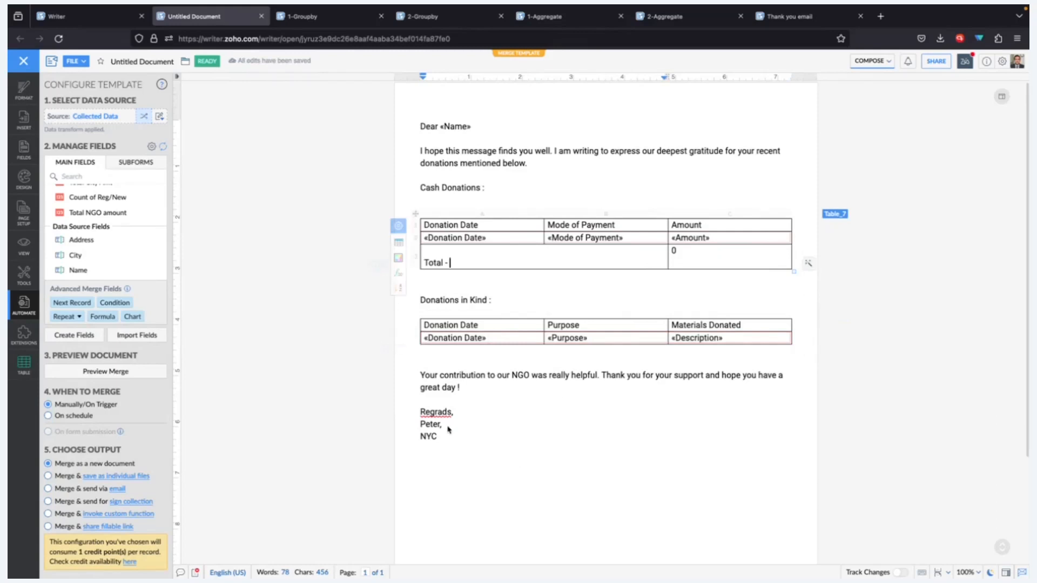
scroll(508, 486, down, 2)
scroll(509, 485, up, 3)
scroll(509, 486, down, 1)
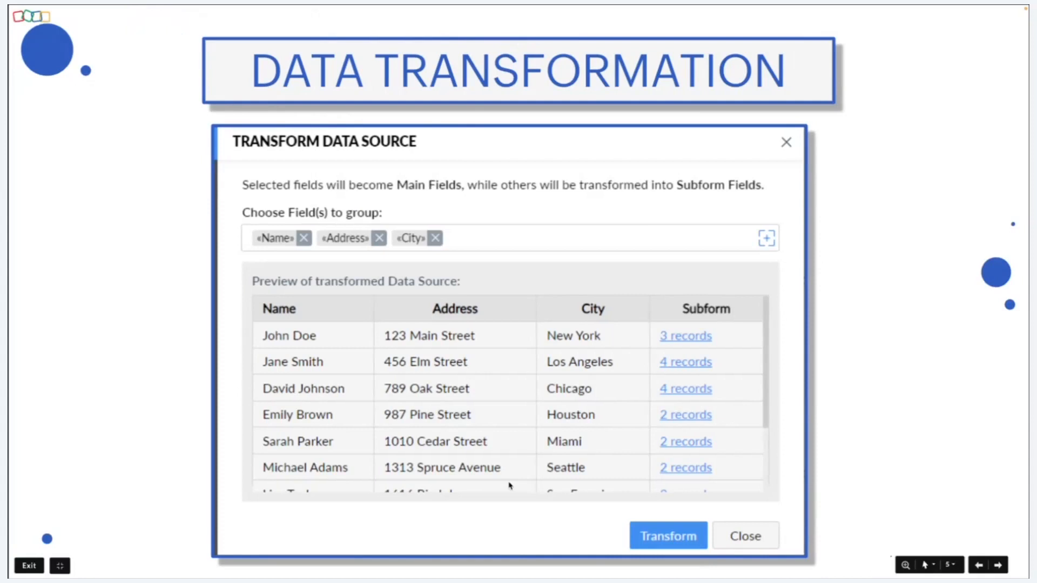
key(Right)
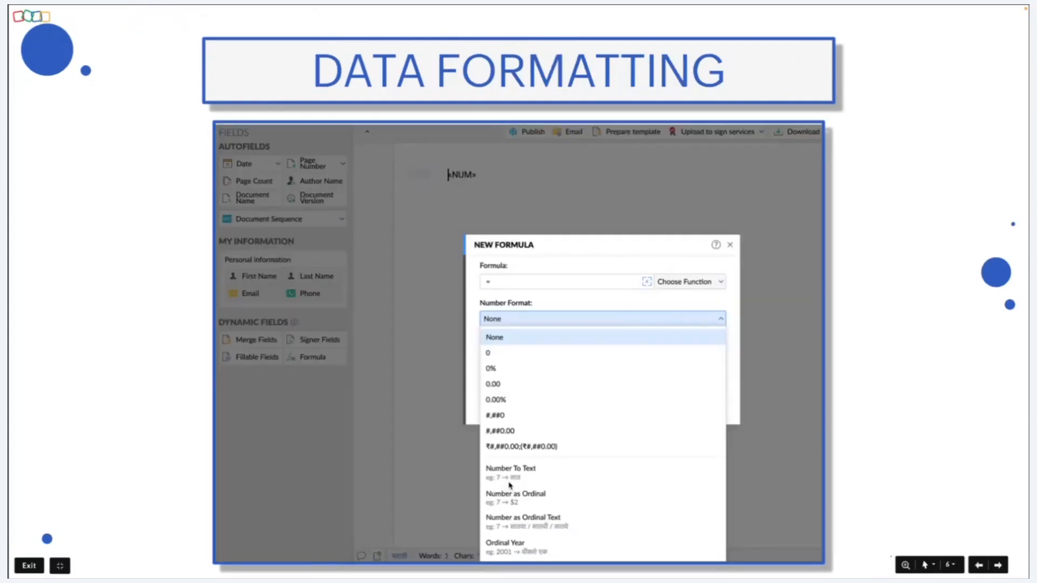